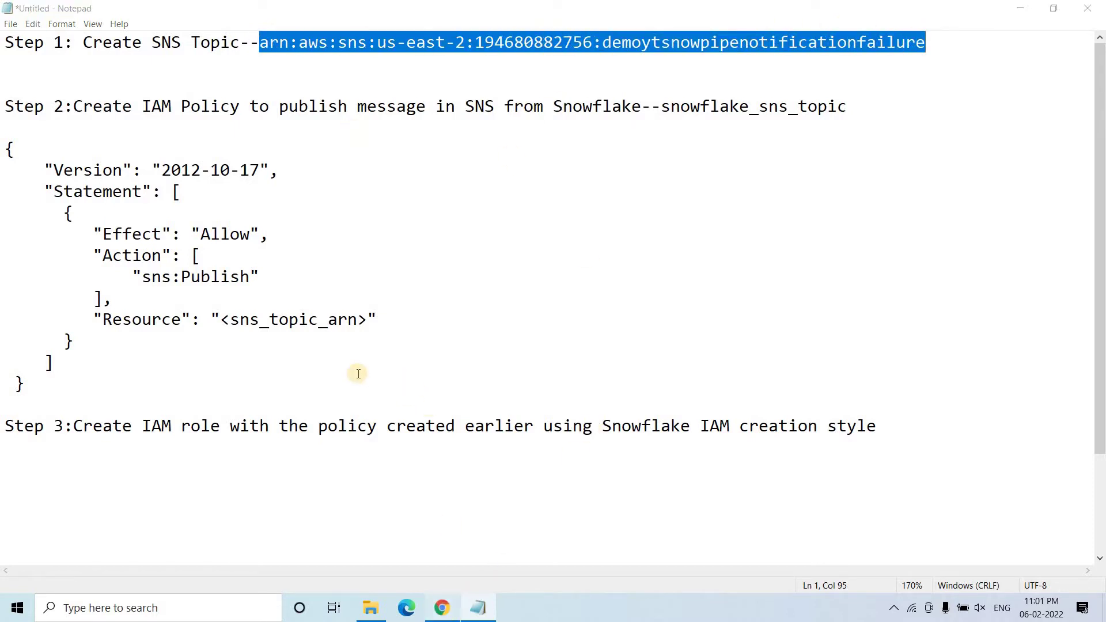
Step: Insert the ARN of the demoytsnowpipenotificationfailure SNS topic as the policy's Resource value and continue without tags to the policy review
key(alt+Tab)
text(")
key(ctrl+v)
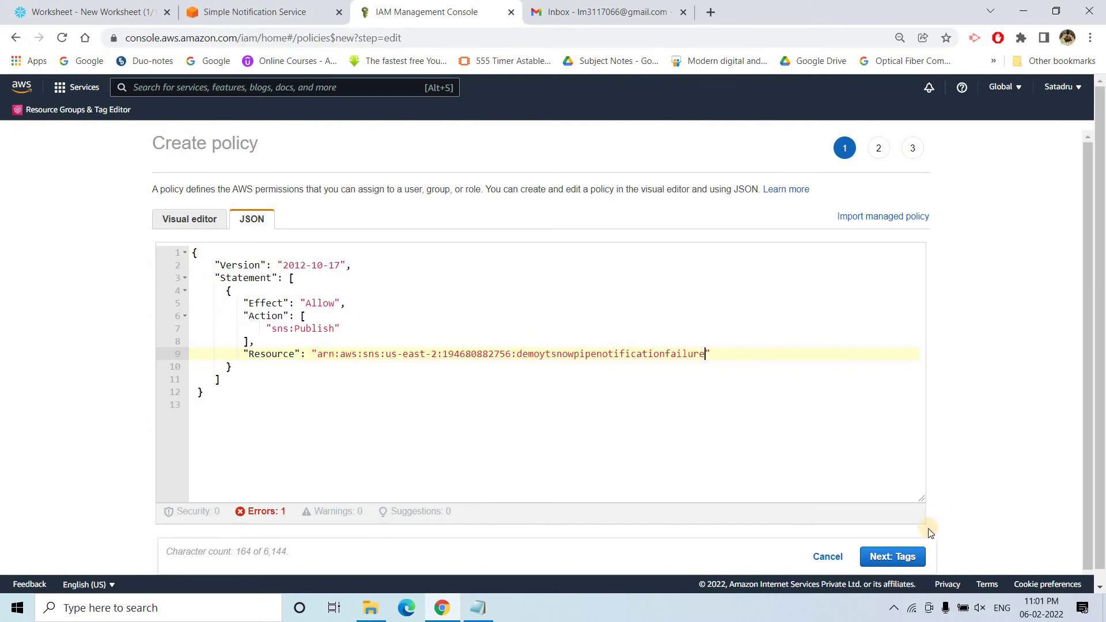
click(876, 557)
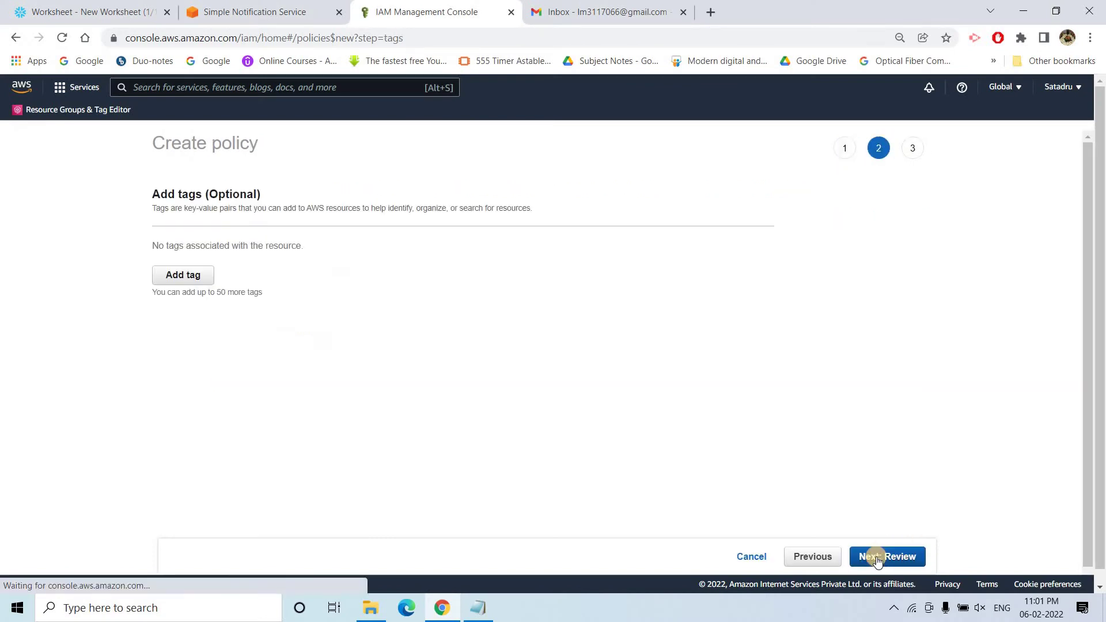
click(876, 556)
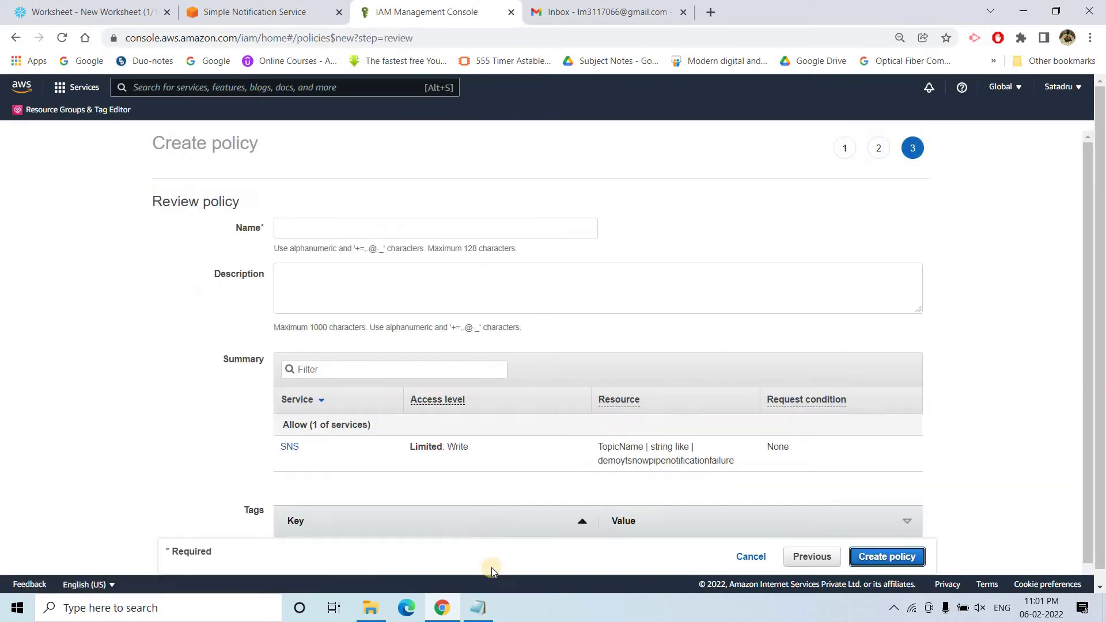
Step: Name the policy snowflake_sns_topic, copying the name from the Notepad notes, and create it
click(478, 609)
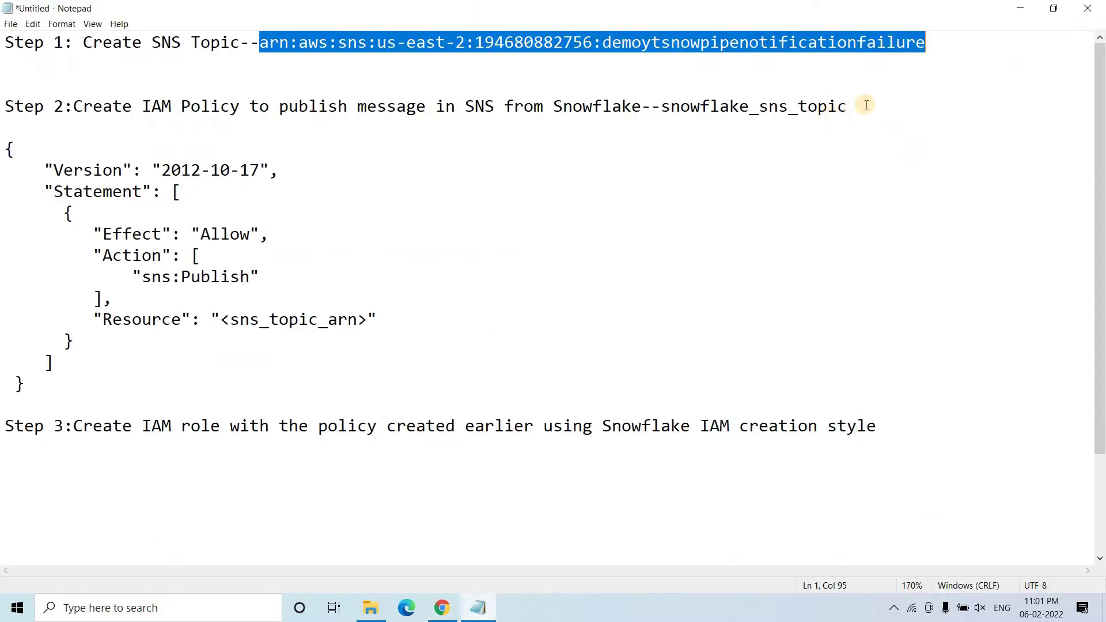
drag(848, 107, 656, 106)
key(ctrl+c)
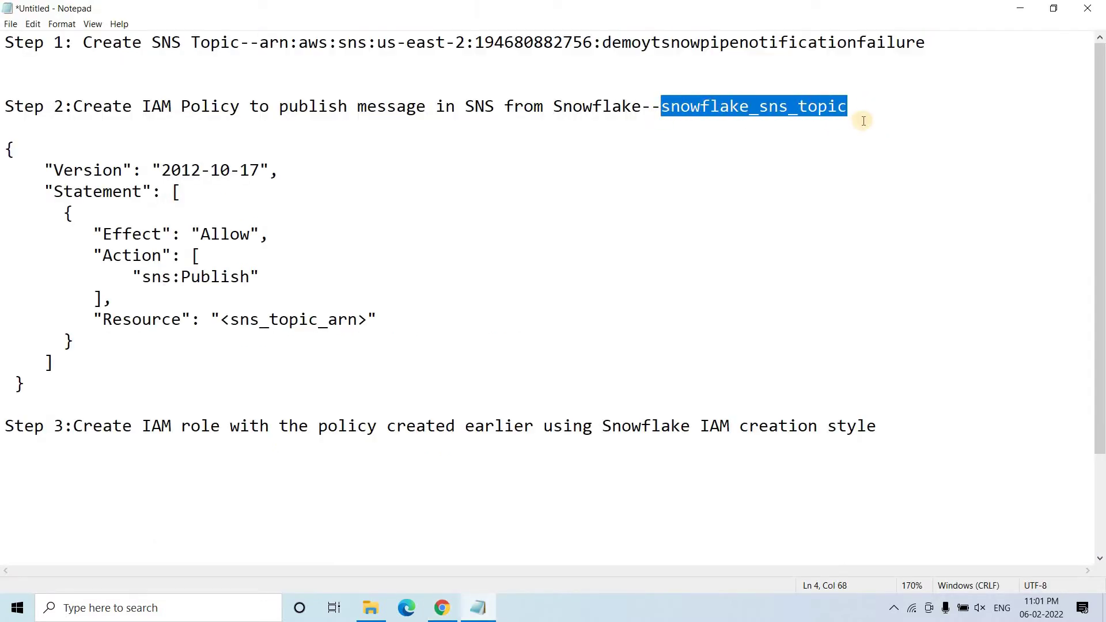
key(alt+Tab)
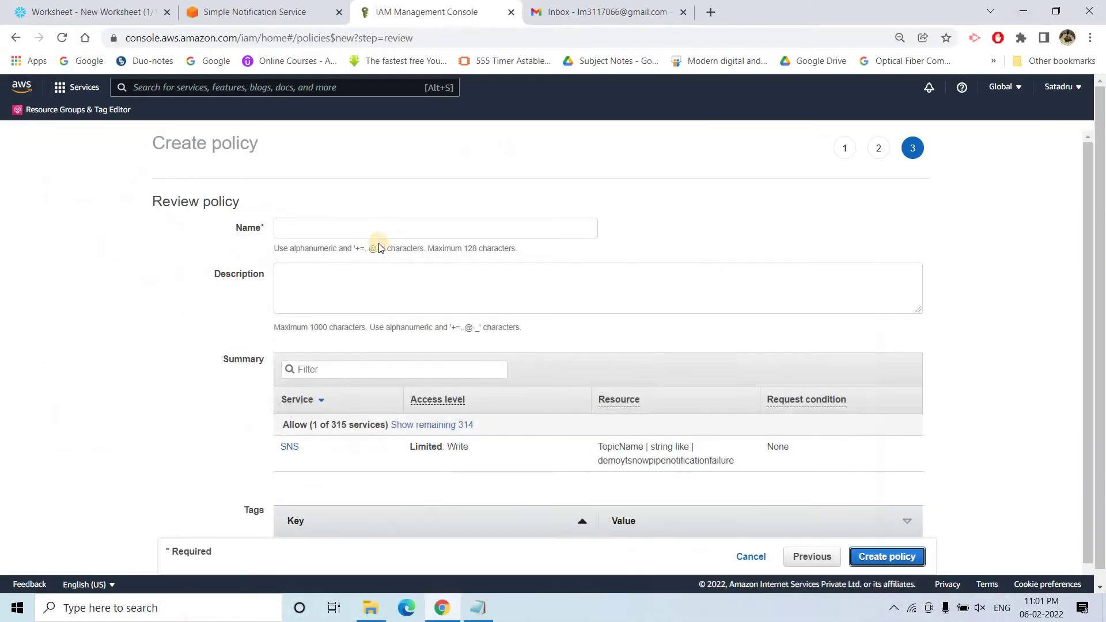
click(384, 229)
key(ctrl+v)
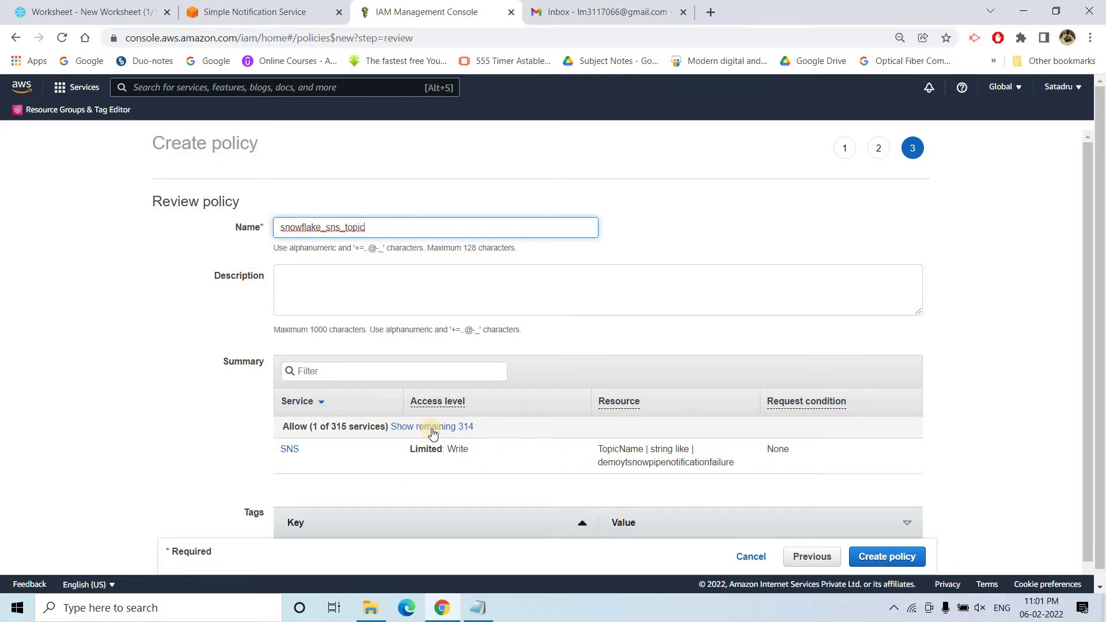
scroll(787, 523, down, 1)
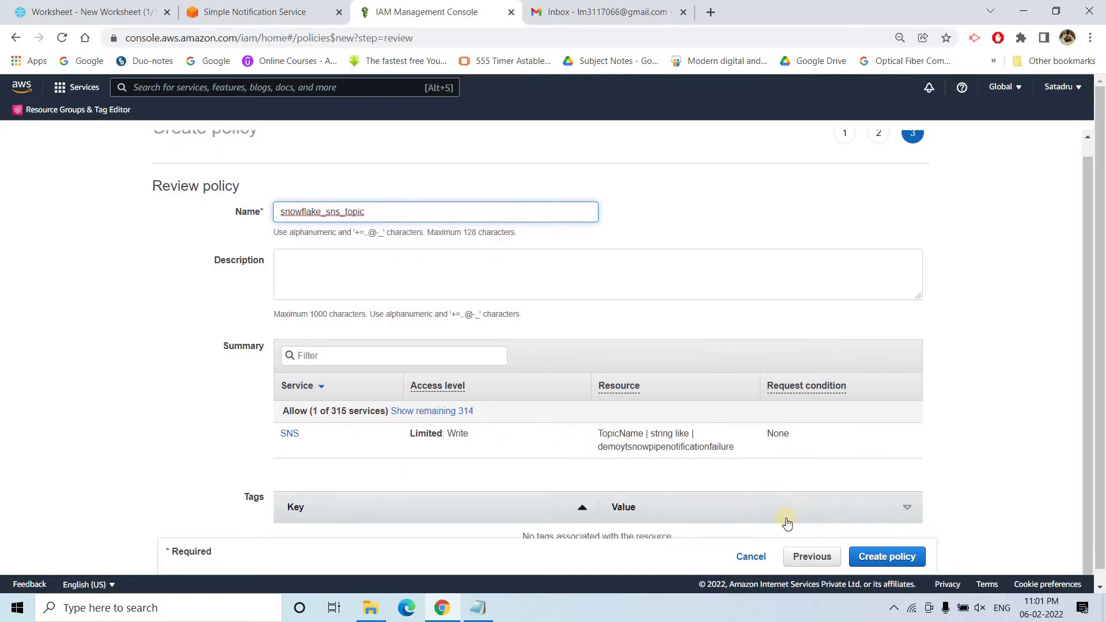
click(864, 556)
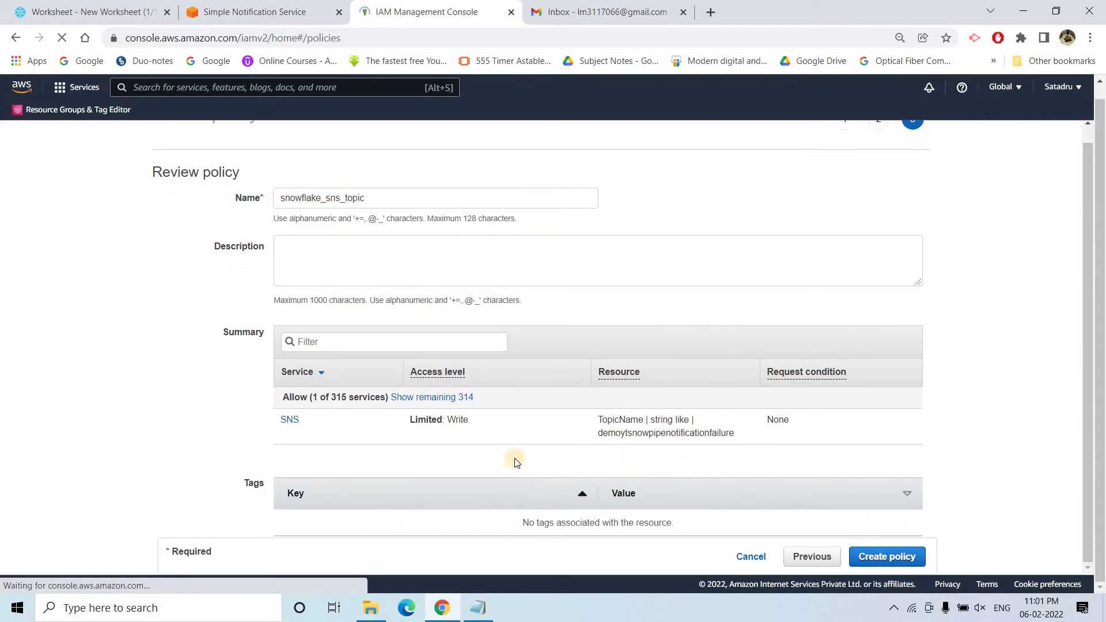
Step: Review the Step 3 note in Notepad about creating an IAM role with the earlier policy in the Snowflake IAM creation style
click(477, 608)
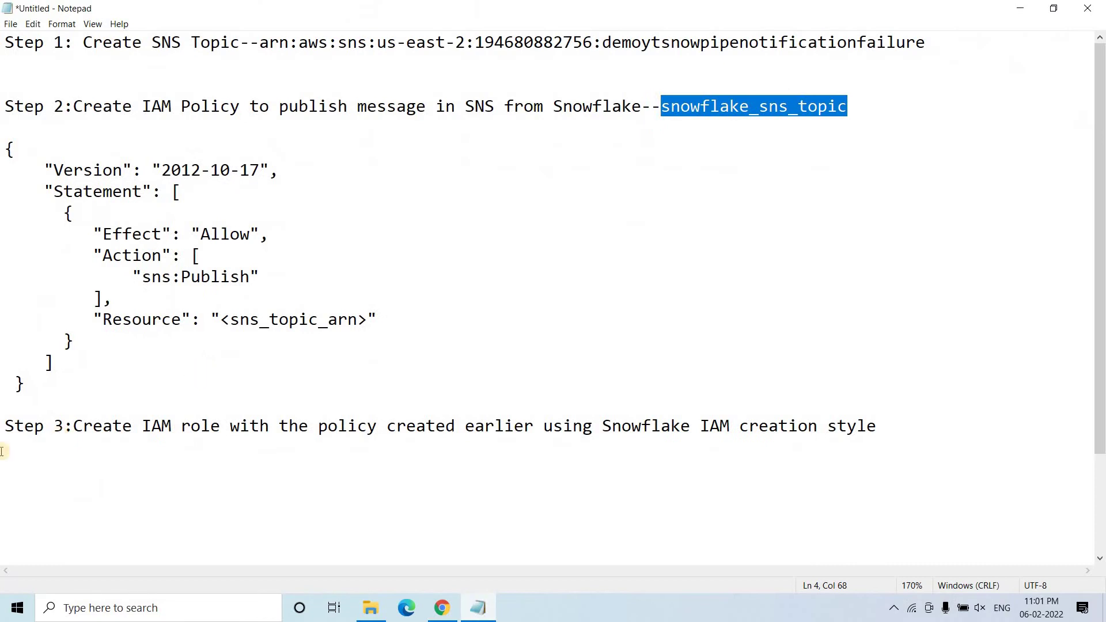
drag(3, 431, 162, 426)
drag(271, 435, 493, 427)
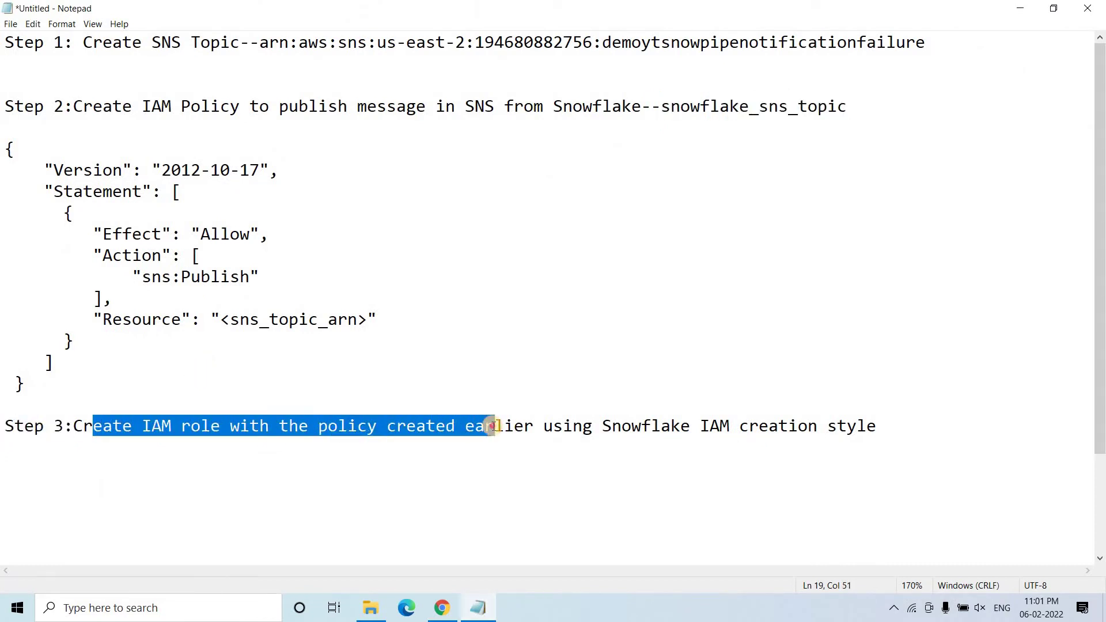
click(495, 427)
drag(661, 107, 768, 107)
drag(861, 108, 858, 108)
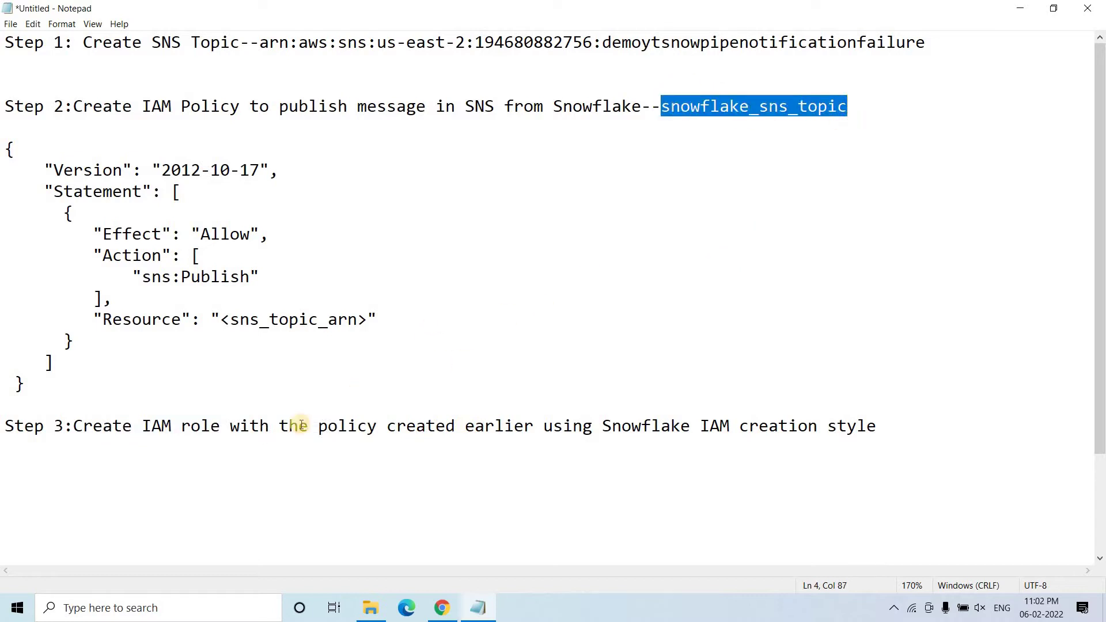
drag(144, 427, 224, 427)
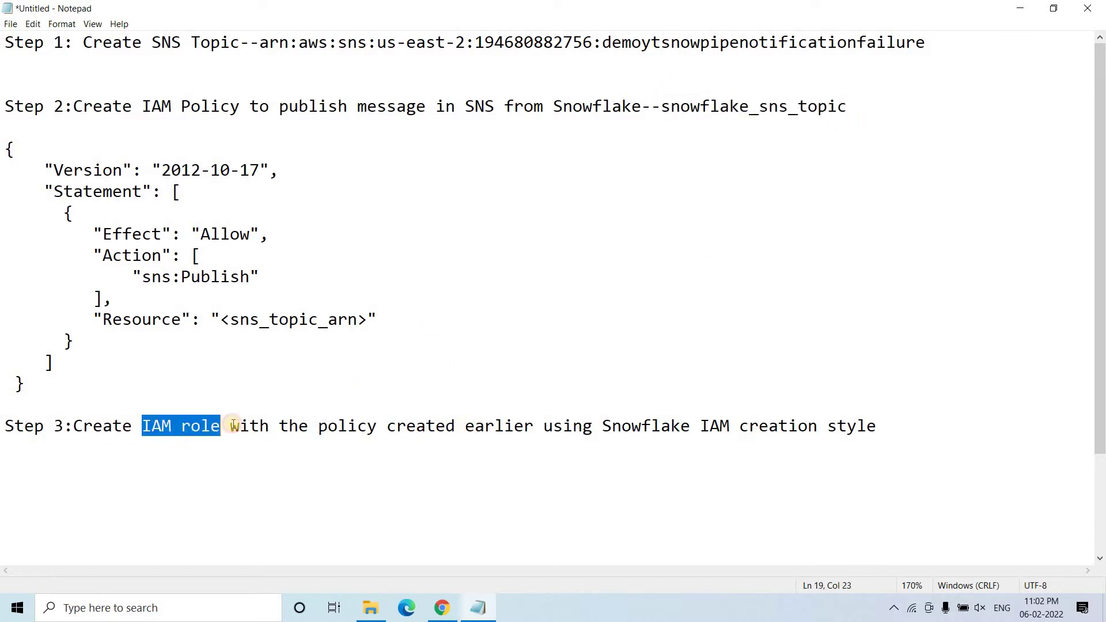
drag(544, 426, 896, 426)
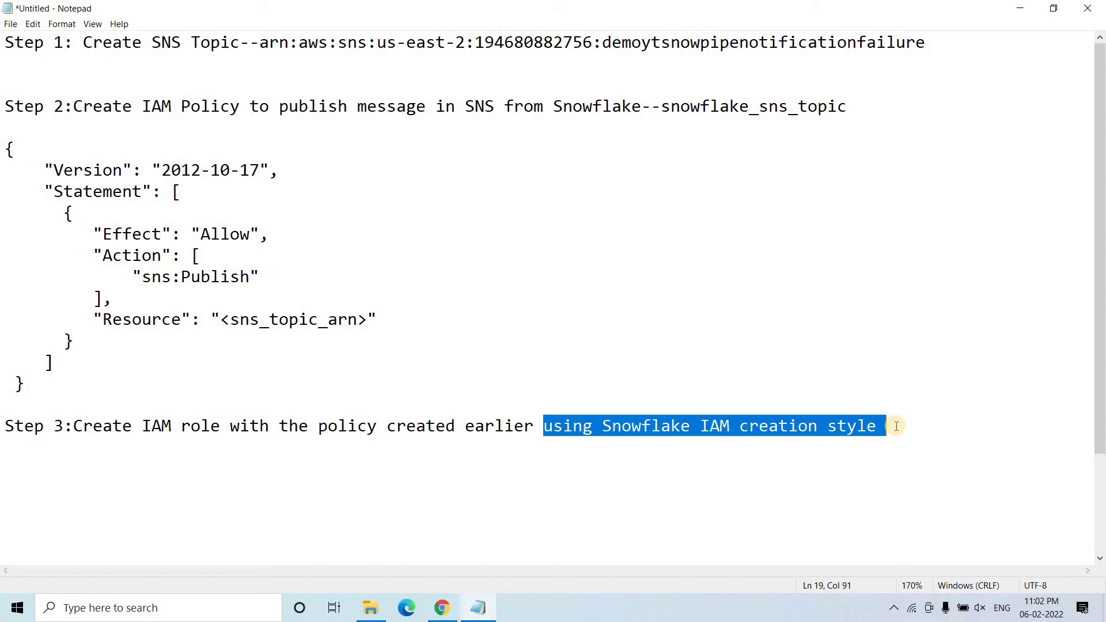
click(896, 426)
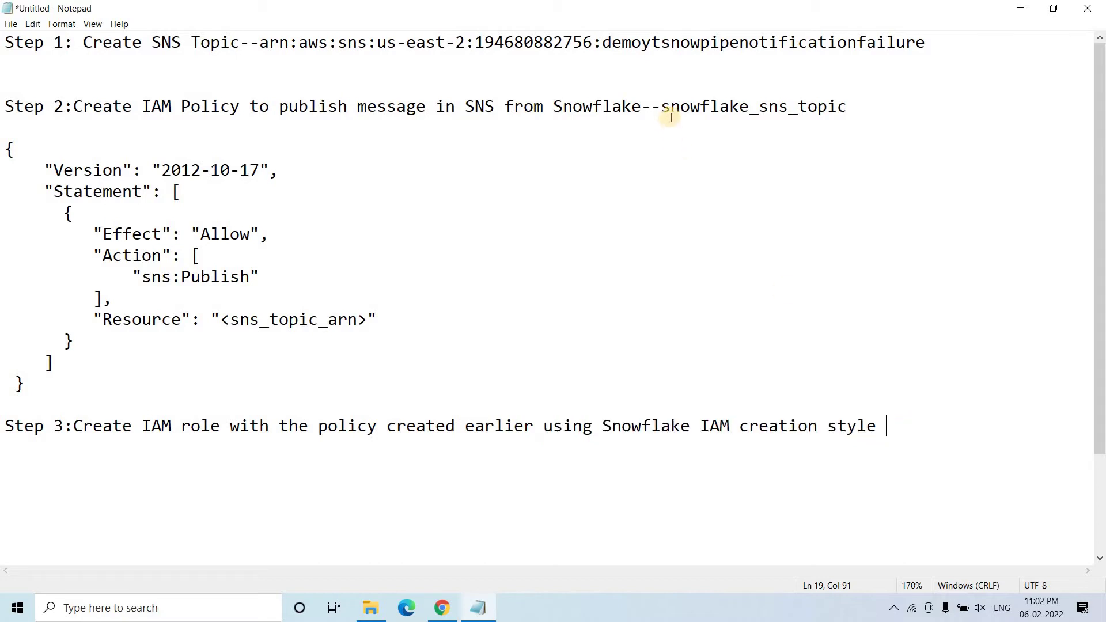
drag(661, 106, 730, 106)
drag(871, 117, 870, 119)
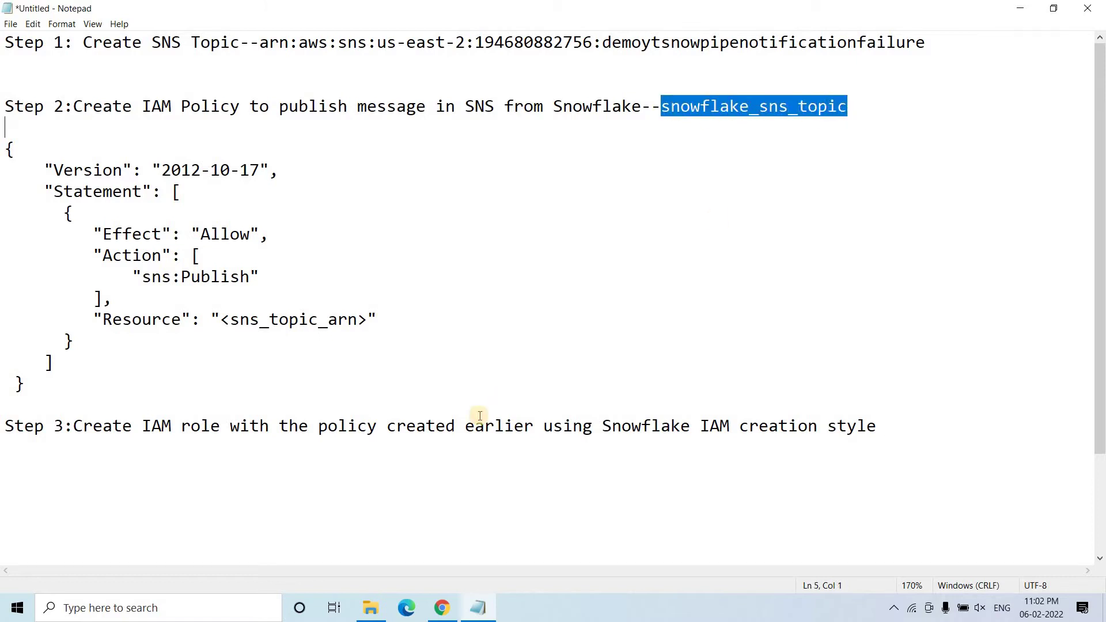
key(Right)
Step: Return to the AWS console in Chrome and start creating an IAM role with AWS account as the trusted entity type
click(435, 614)
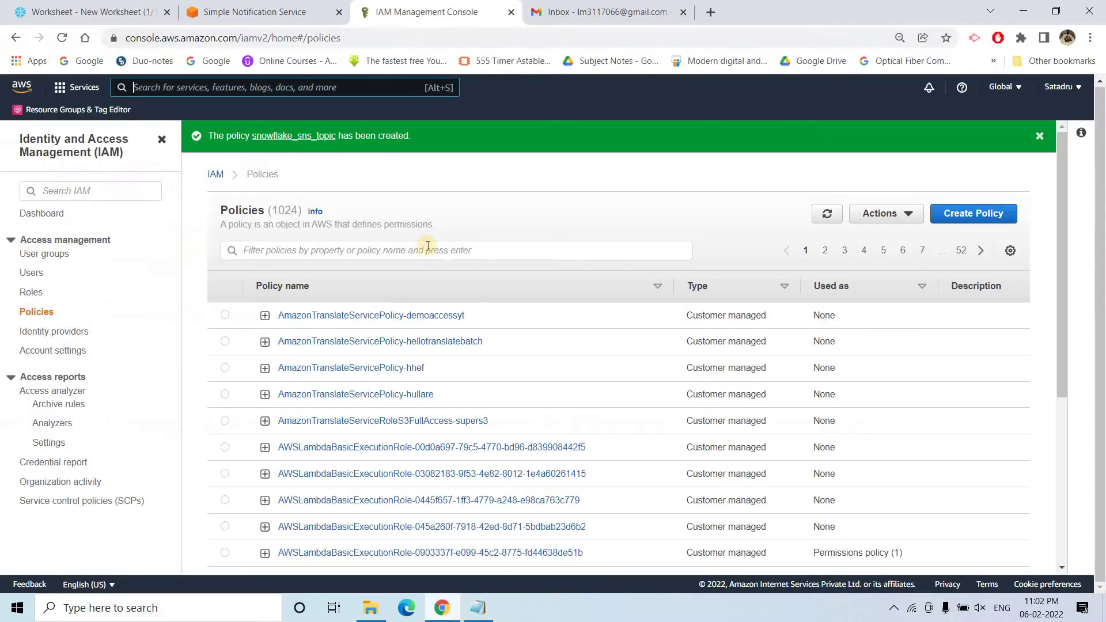
click(33, 292)
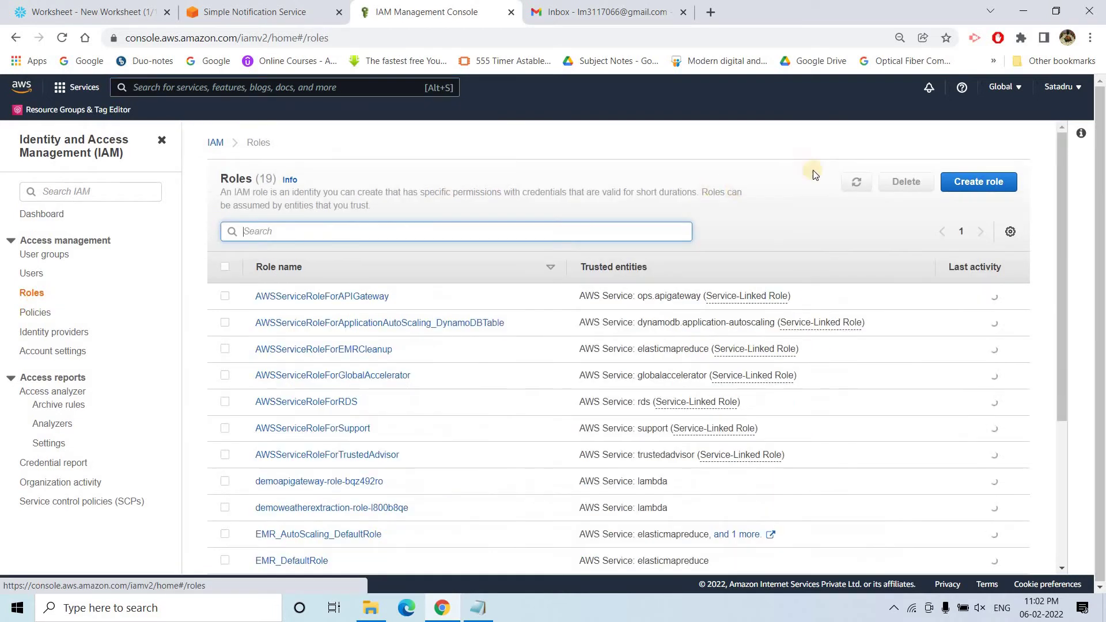
click(966, 193)
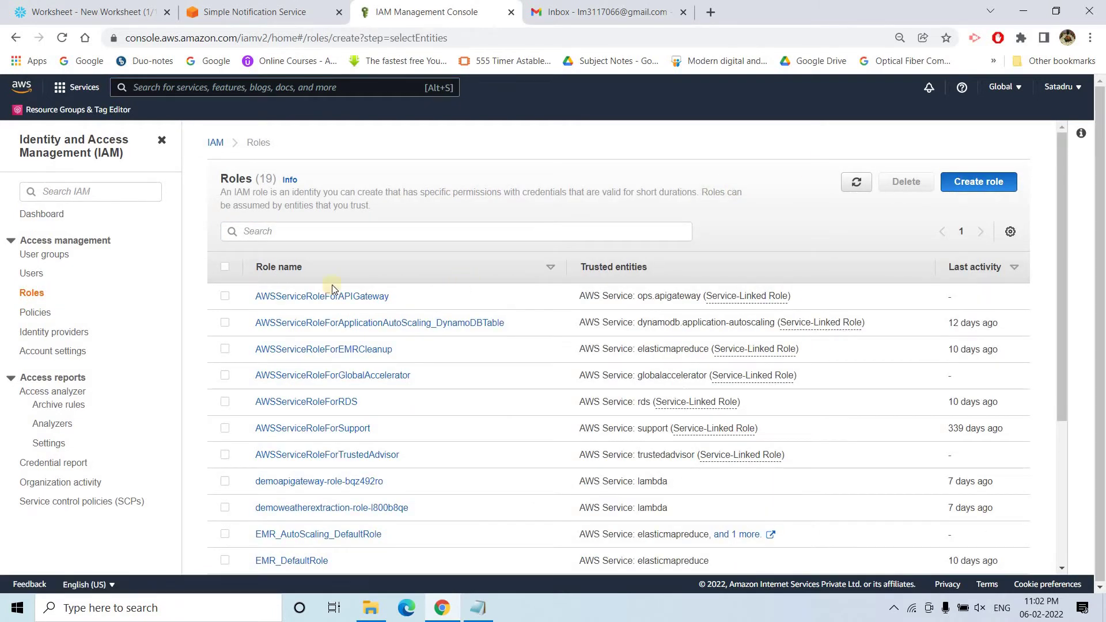
click(530, 268)
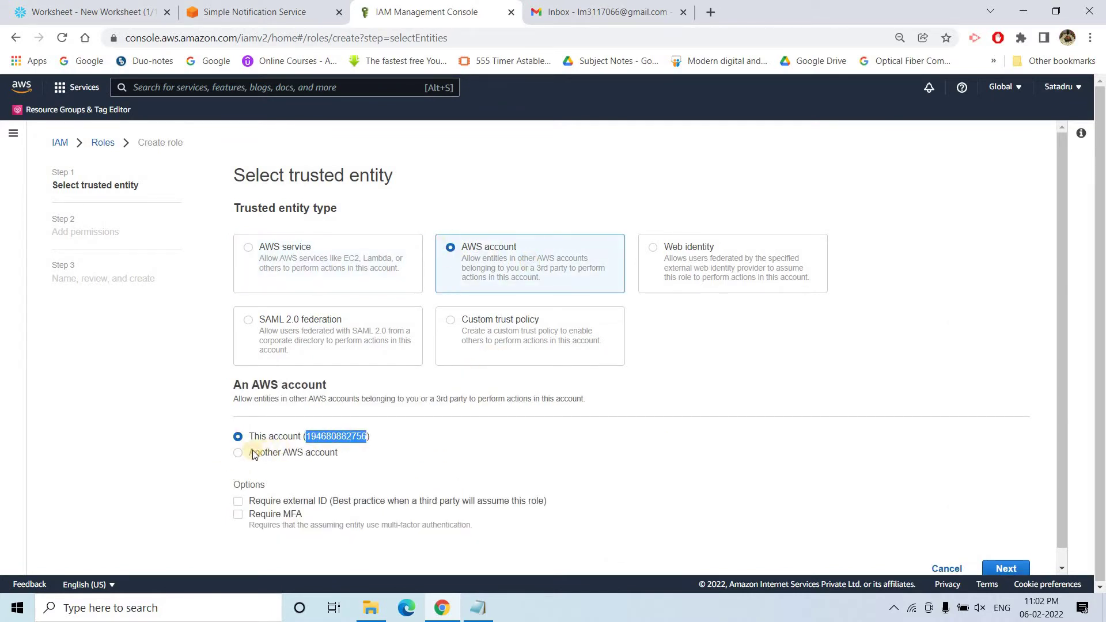
Step: Trust another AWS account by entering its account ID, require external ID 00000, and continue to the role's permissions
key(Down)
scroll(346, 417, down, 1)
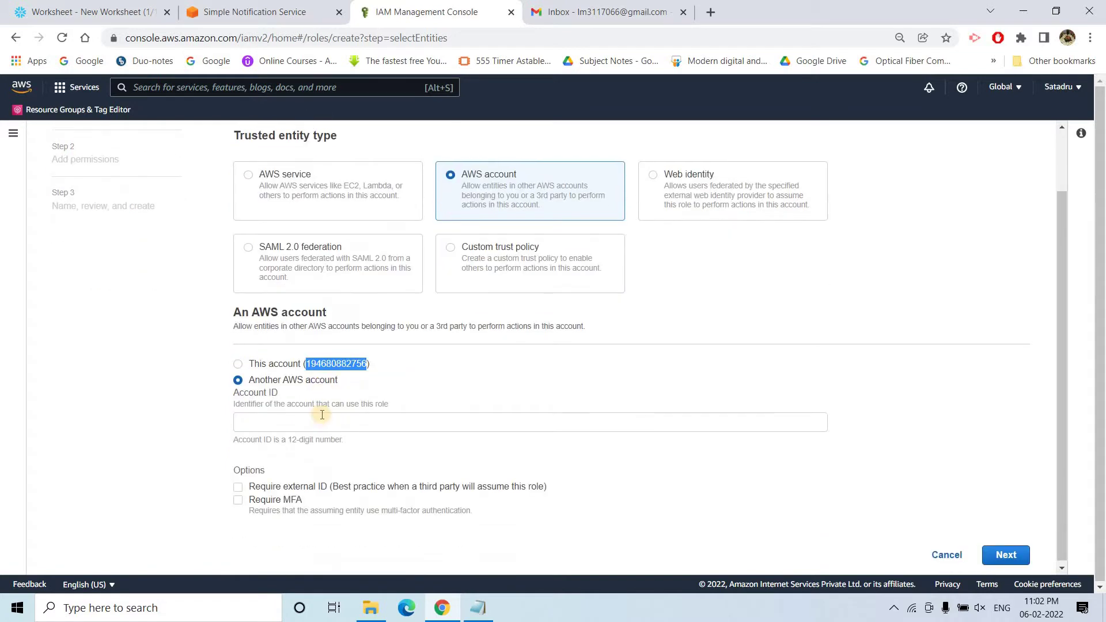
click(305, 425)
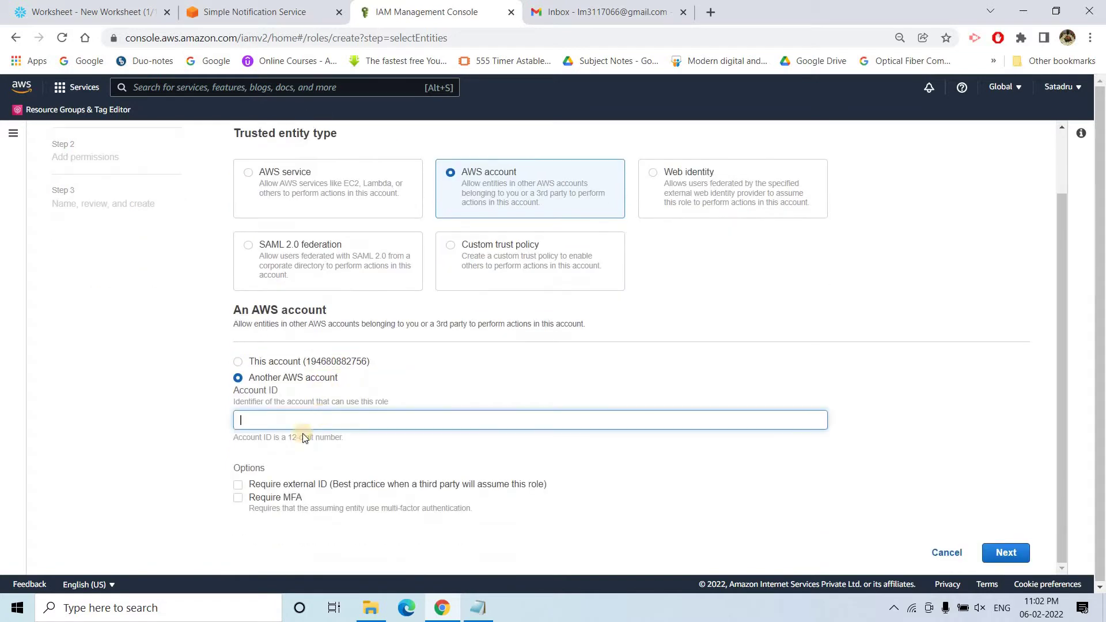
click(240, 486)
scroll(329, 433, down, 2)
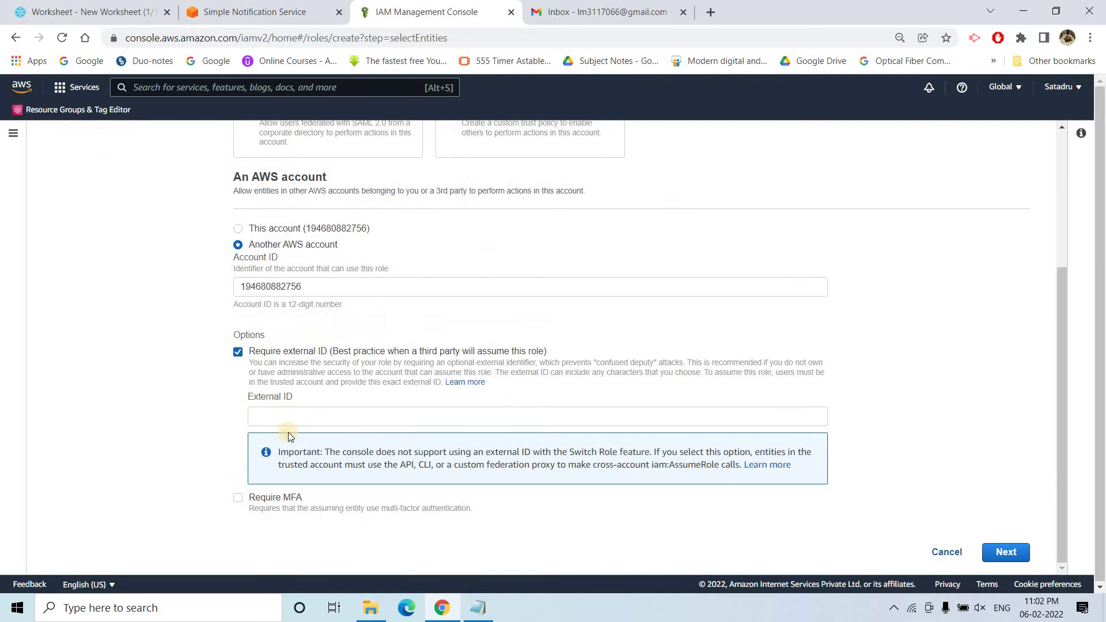
click(290, 425)
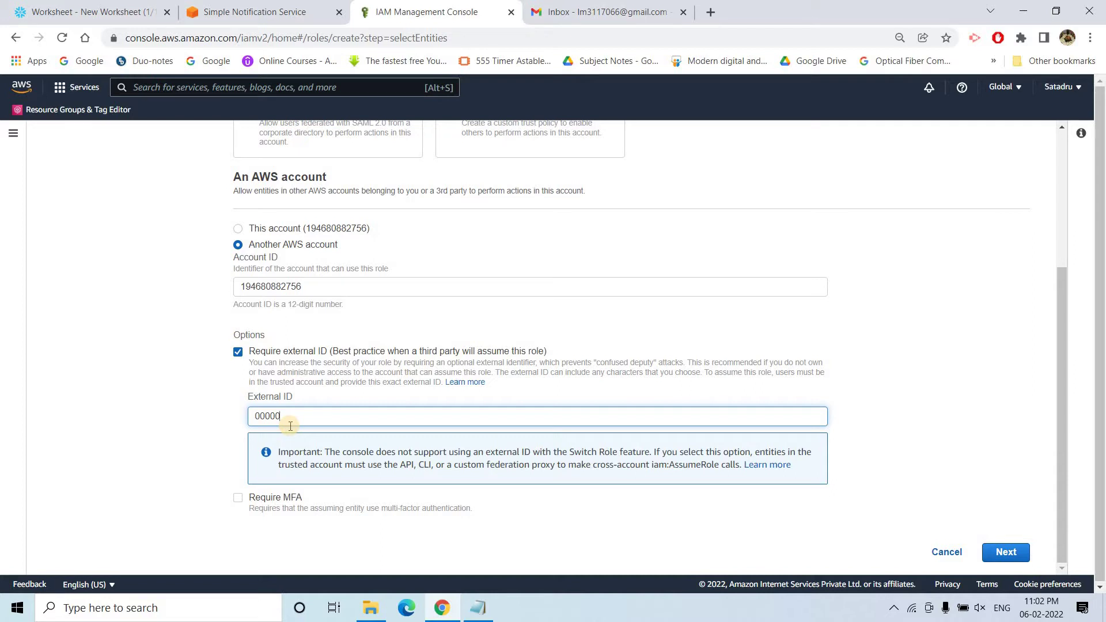
click(1011, 554)
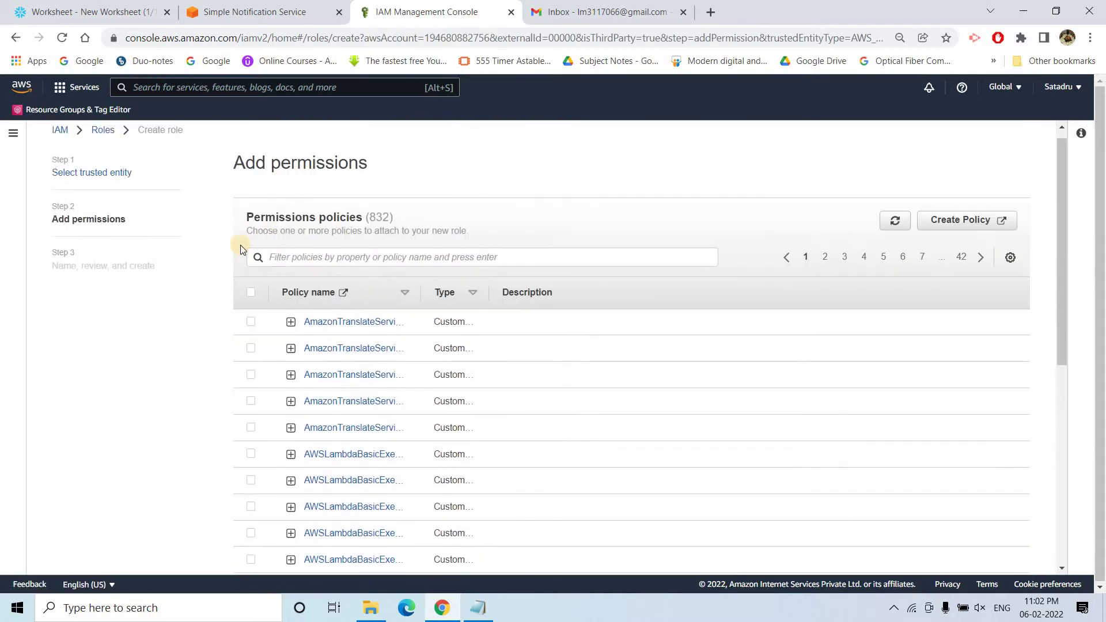
Step: Filter the permissions policies by snowflake_sns_topic, copied from the Notepad notes, and continue to the role's naming and review page
click(478, 608)
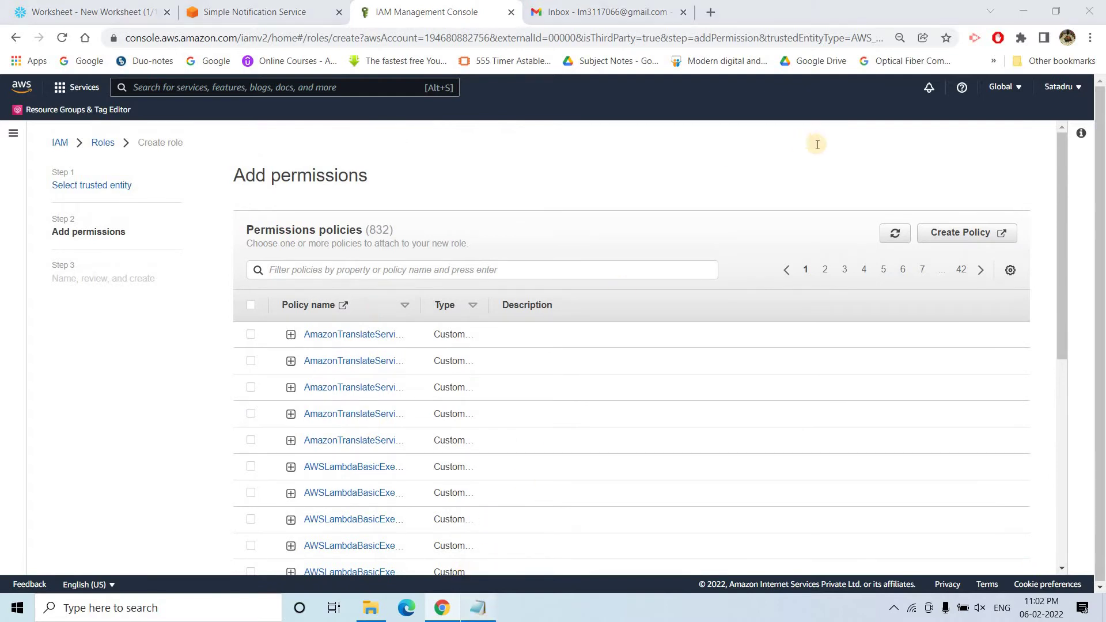
drag(869, 106, 660, 107)
key(ctrl+c)
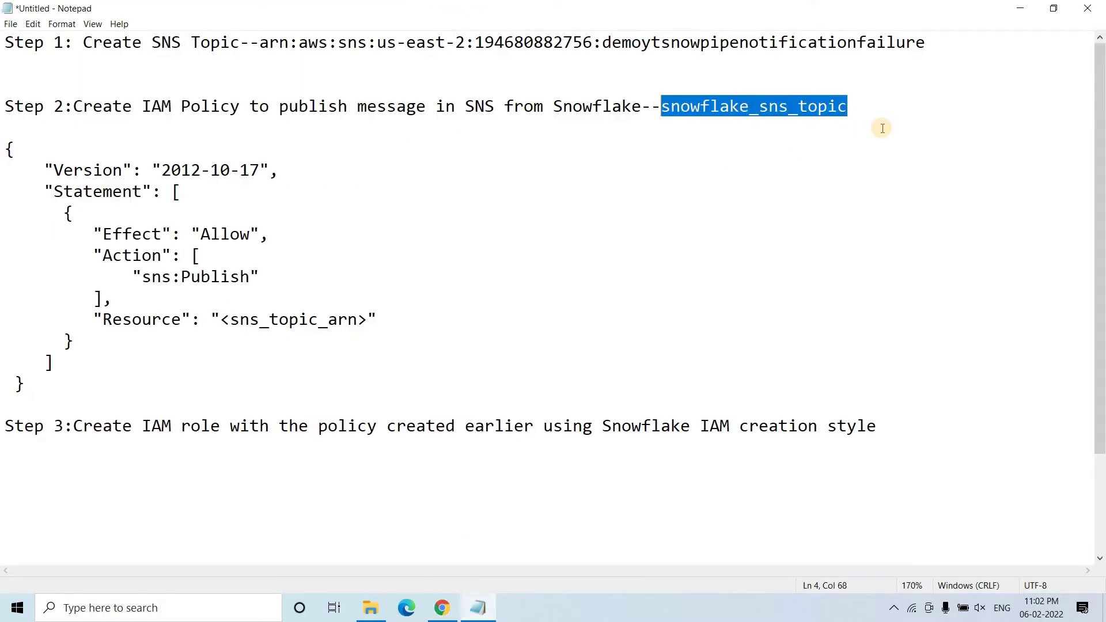
click(1019, 8)
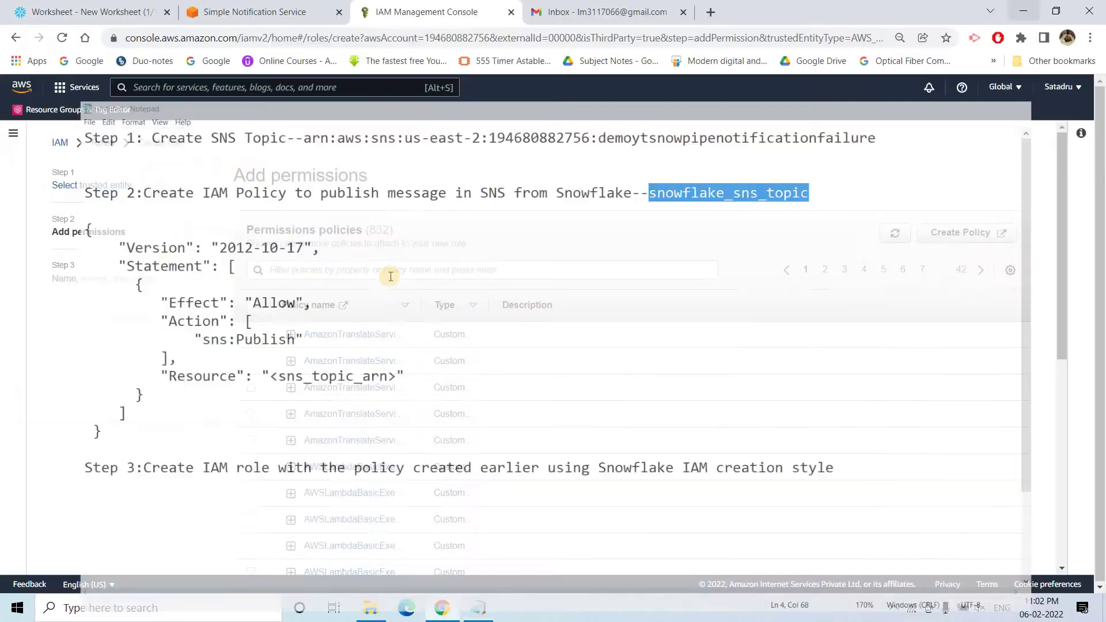
click(385, 273)
key(ctrl+v)
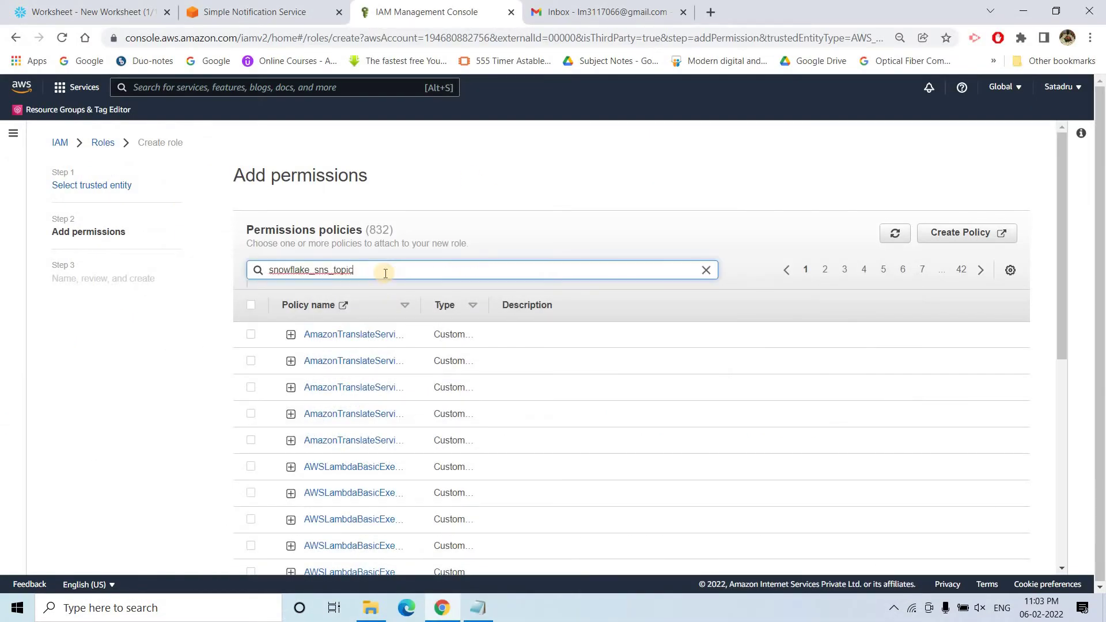
key(Return)
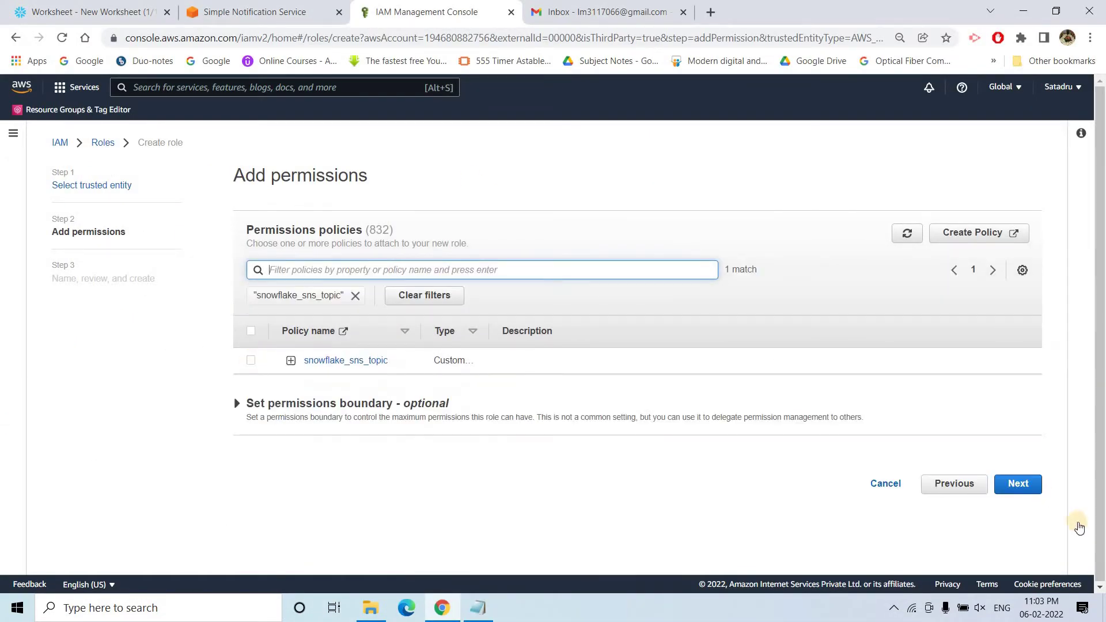
click(1014, 485)
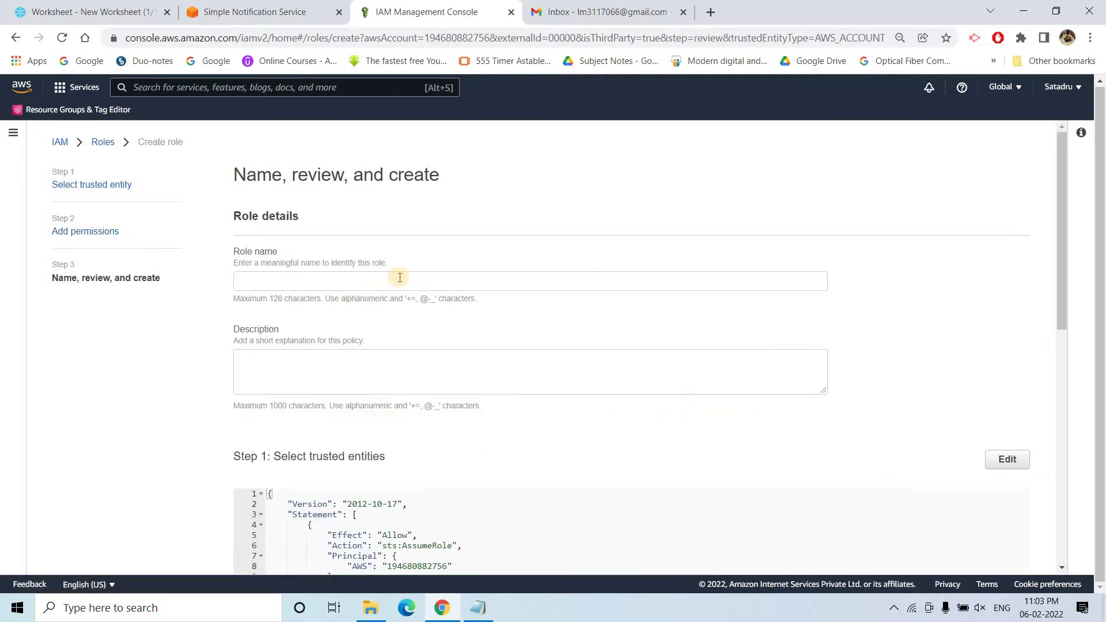
Step: Name the role snowpipedemoerrornotification and copy that name
click(405, 278)
text(snowpipedemoerrornotificat)
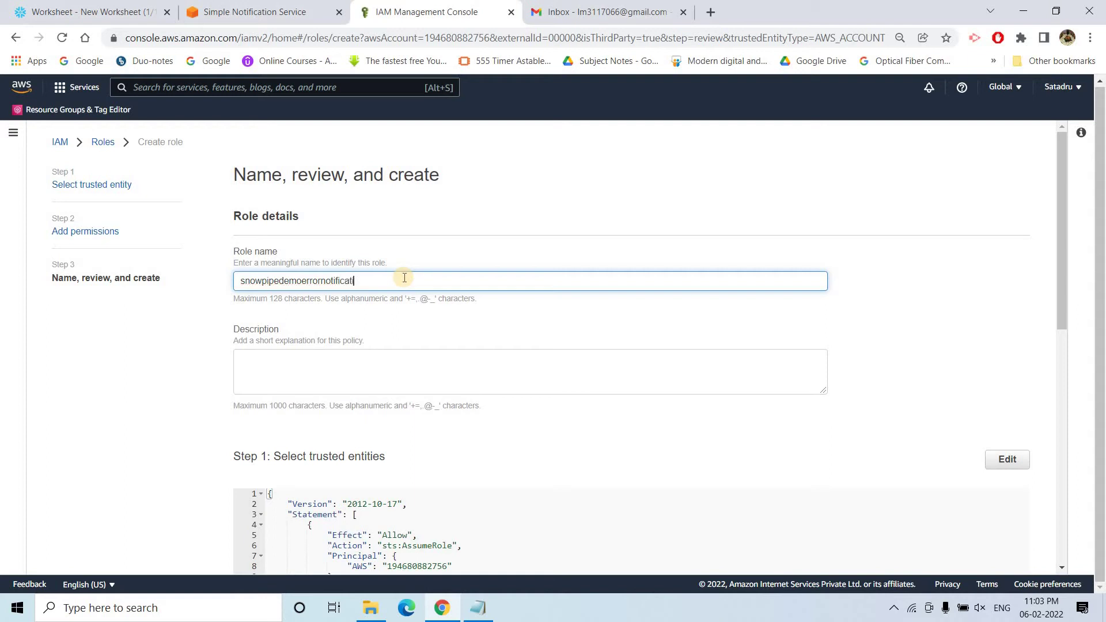
text(ion)
key(ctrl+a)
key(ctrl+c)
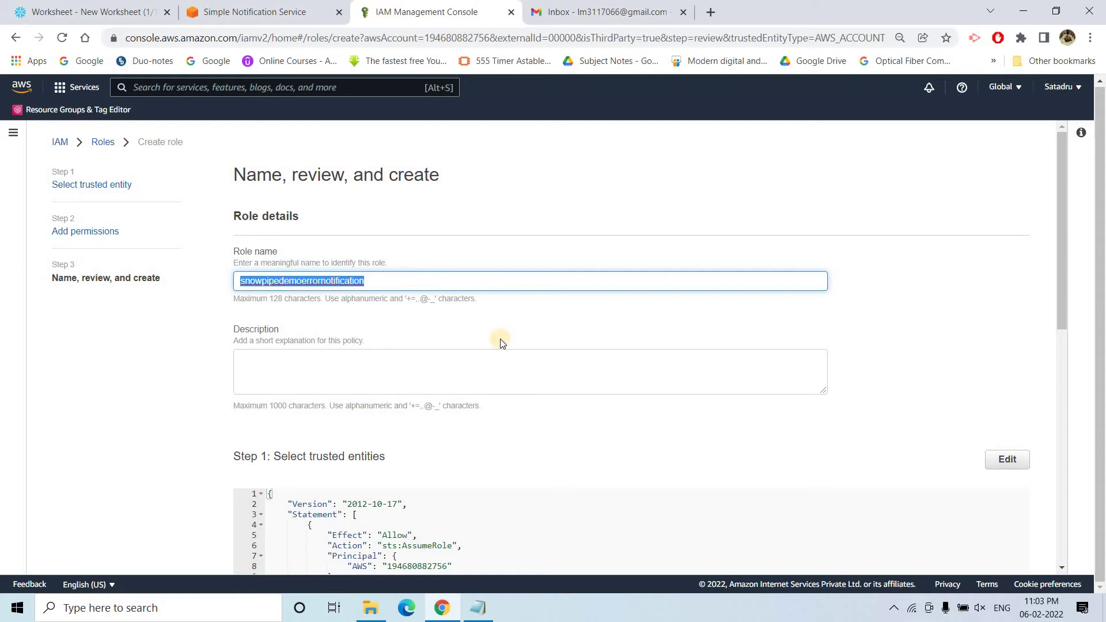
Step: Append --snowpipedemoerrornotification to the end of the Step 3 line in the Notepad notes
click(478, 608)
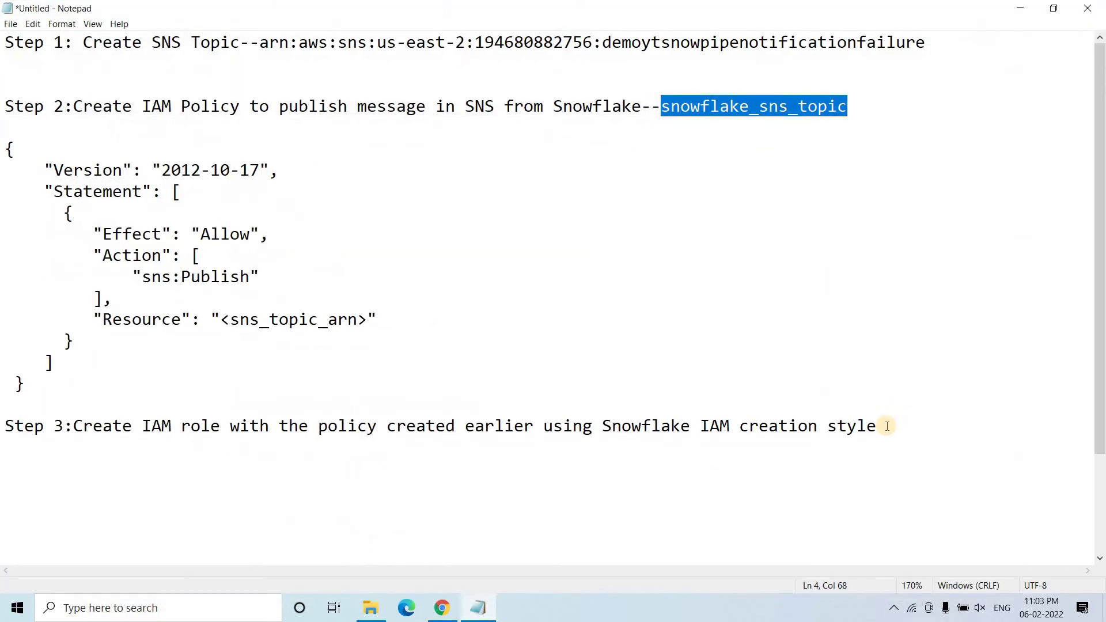
click(887, 426)
text(--)
key(ctrl+v)
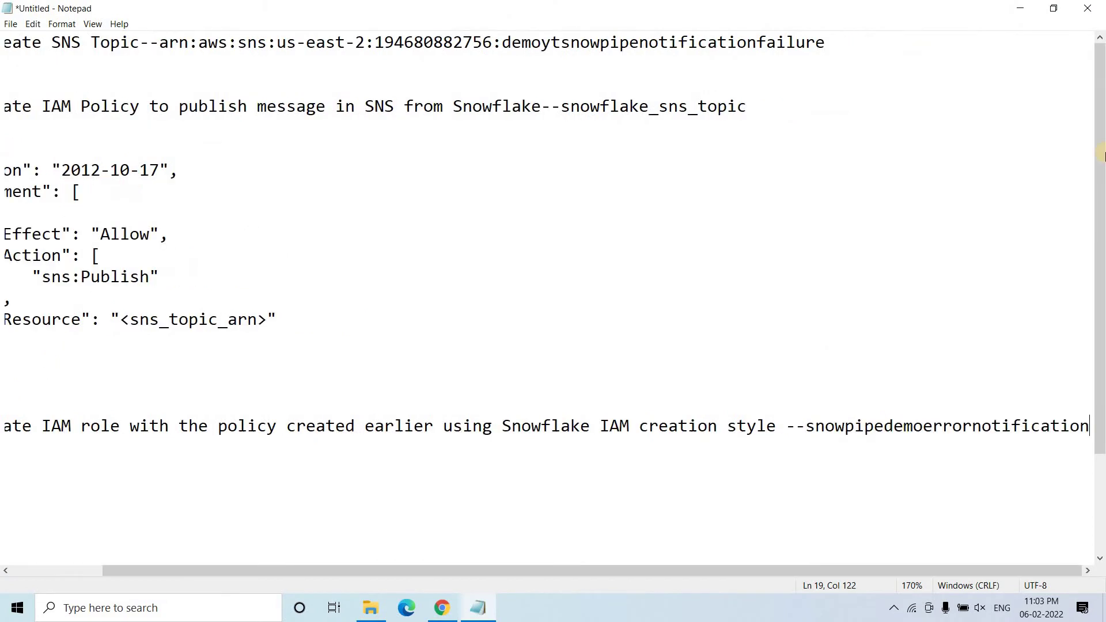
Step: Return to the IAM console and create the snowpipedemoerrornotification role with the snowflake_sns_topic policy attached
key(alt+Tab)
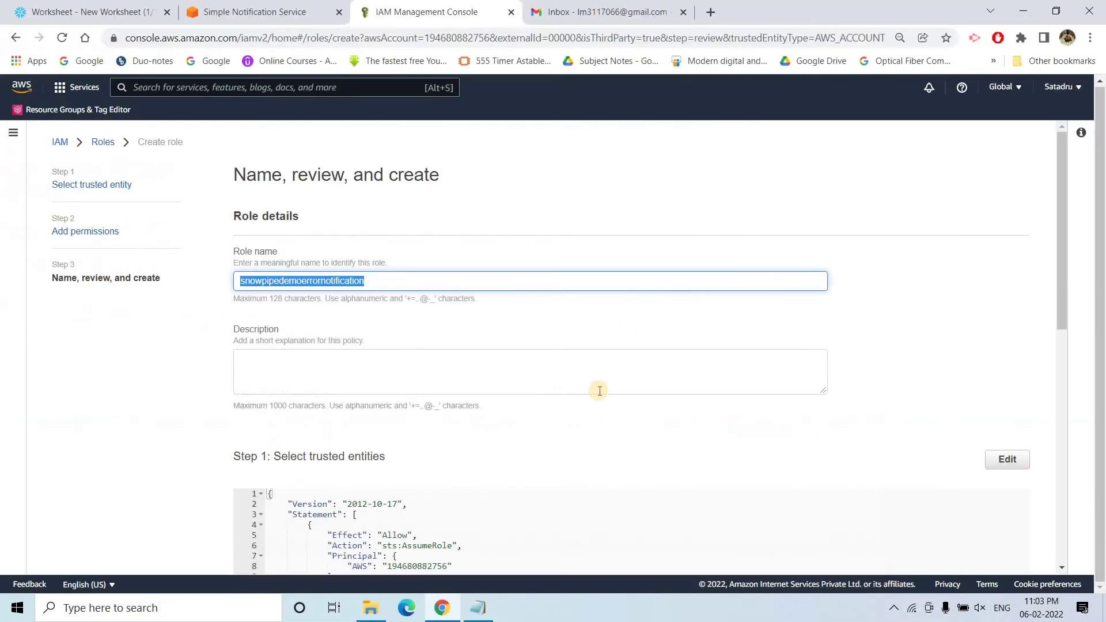
scroll(597, 387, down, 3)
scroll(921, 449, down, 5)
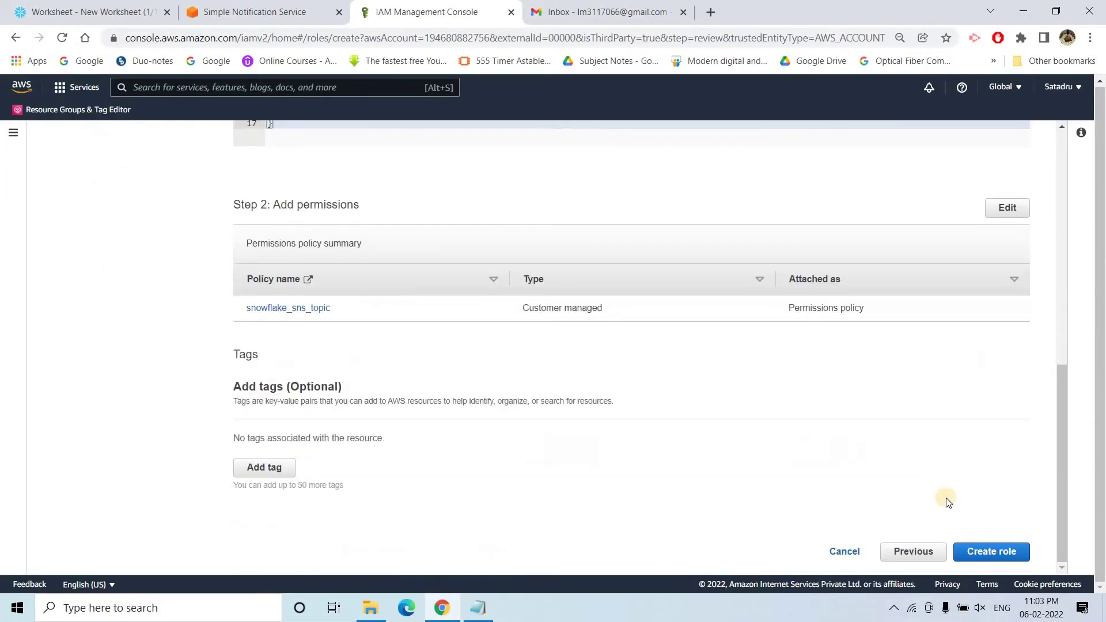
click(974, 554)
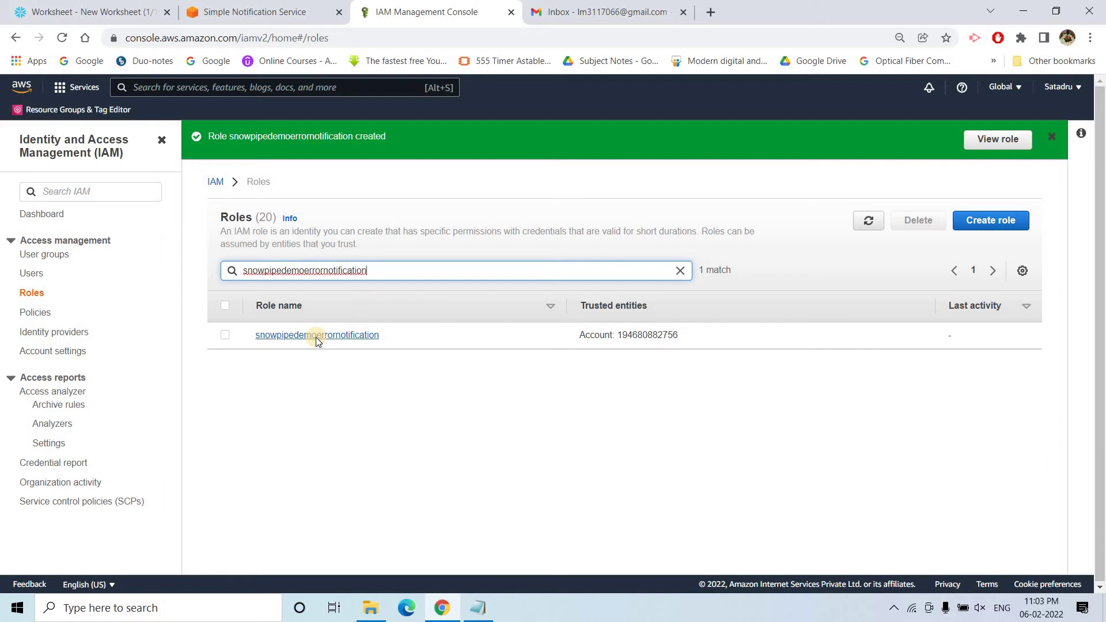
Step: Open the snowpipedemoerrornotification role and view the trusted entities policy in its trust relationships
click(316, 336)
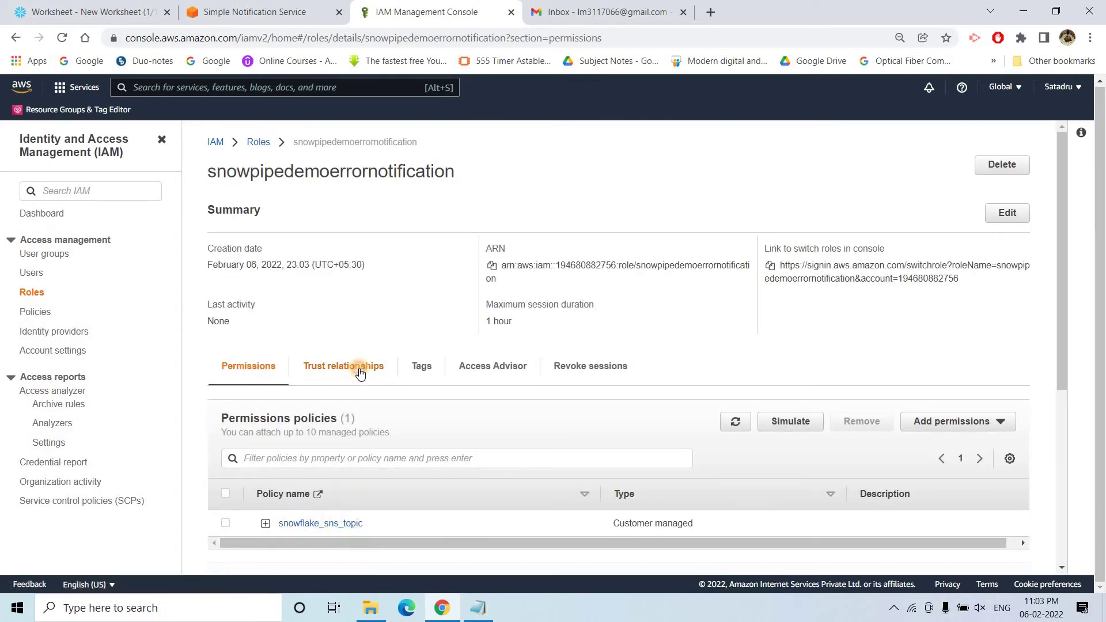
click(360, 373)
scroll(314, 407, down, 2)
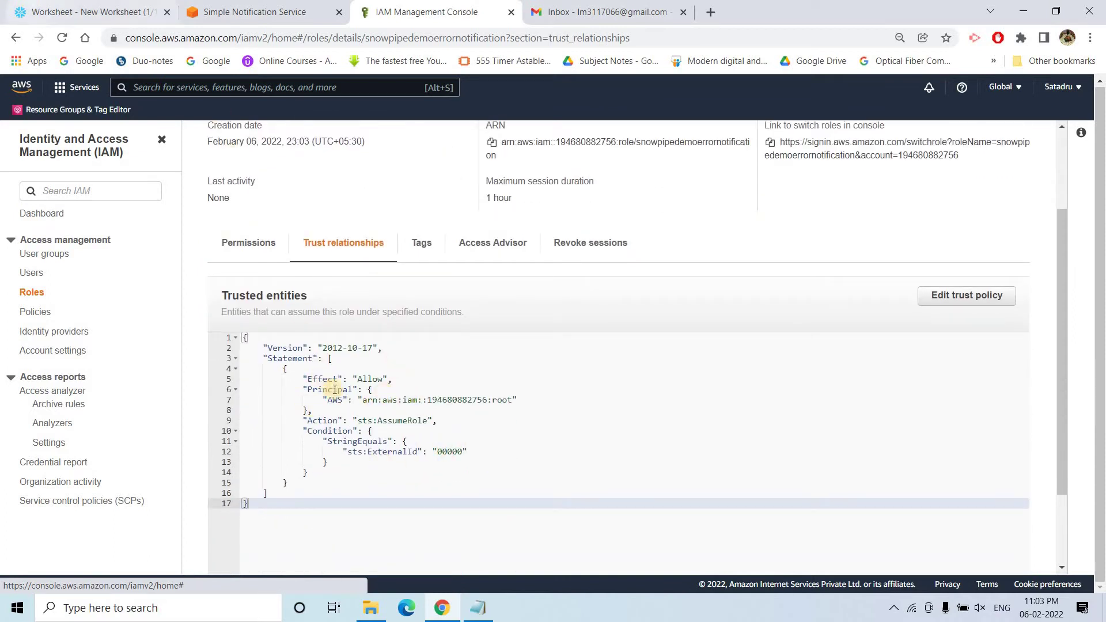
Step: Switch to the Snowflake worksheet, run drop database if exists ramu, and show the database object browser
click(19, 3)
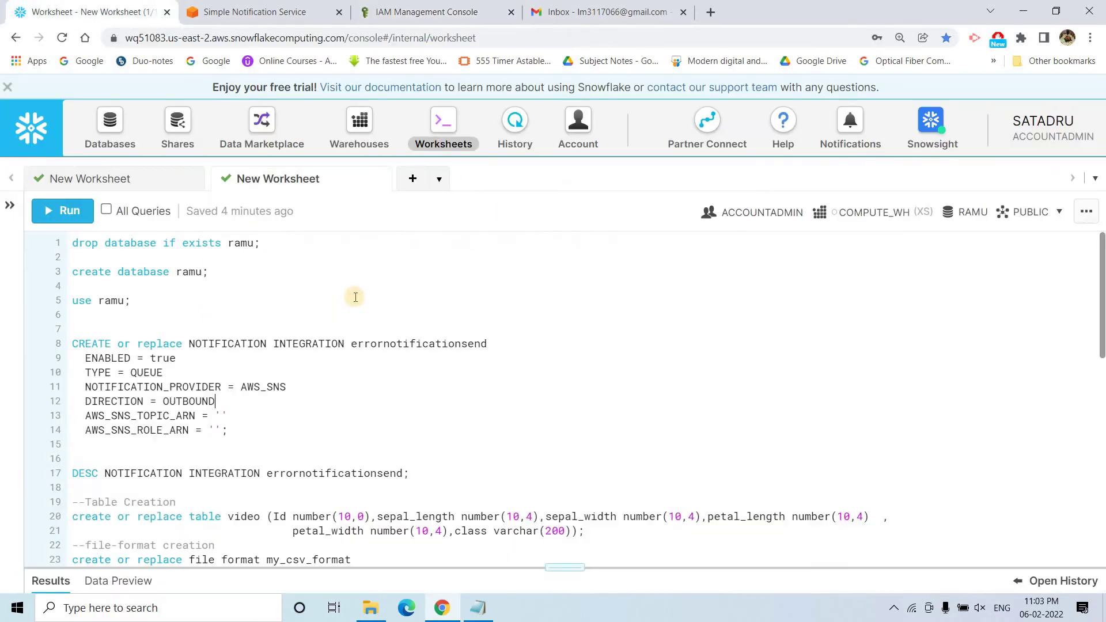
click(354, 297)
click(61, 211)
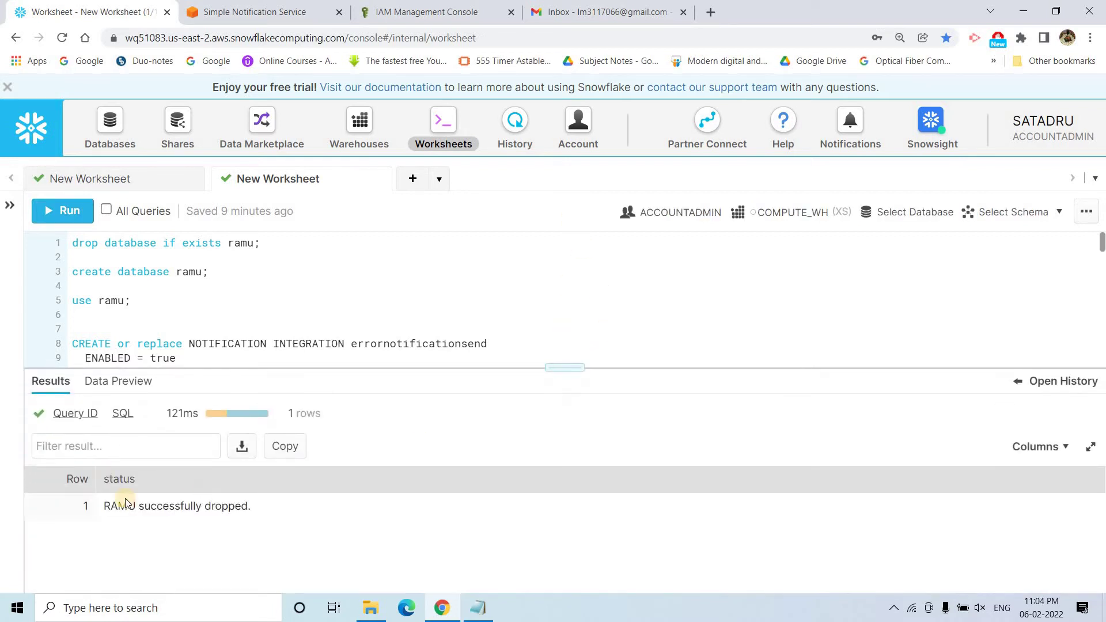
drag(106, 505, 250, 506)
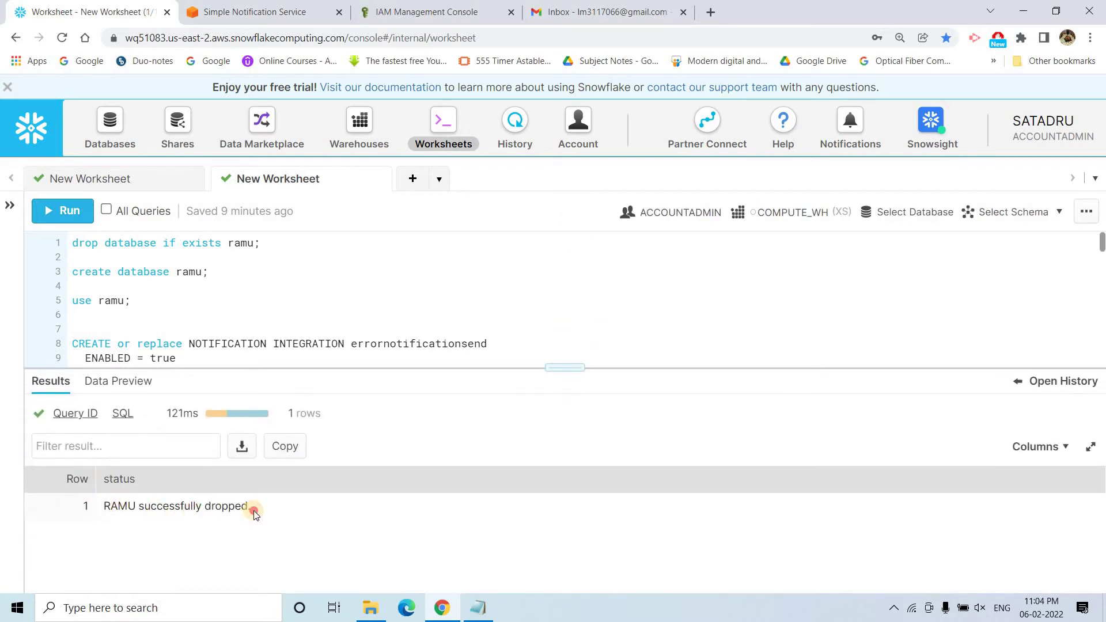
click(9, 202)
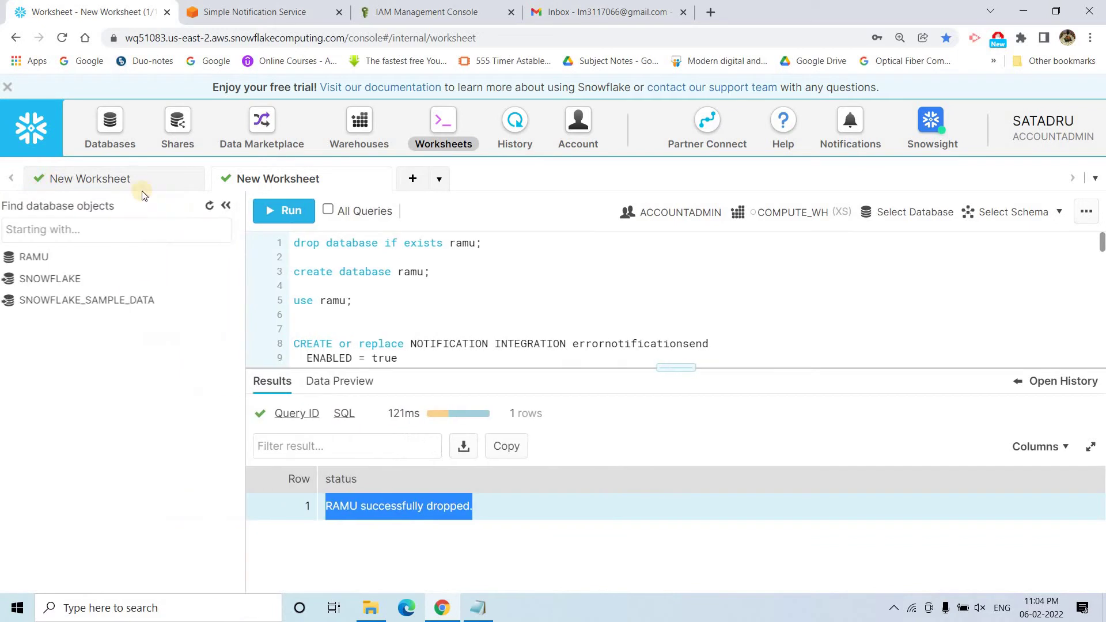
Step: Run the create database ramu statement, followed by use ramu
click(412, 271)
click(298, 223)
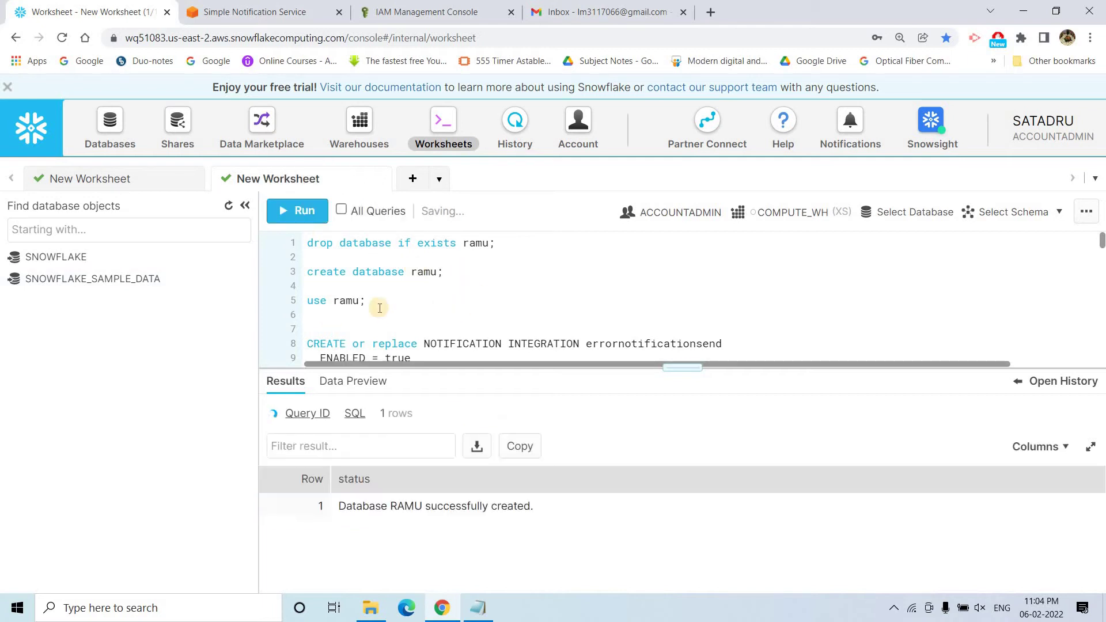
click(299, 211)
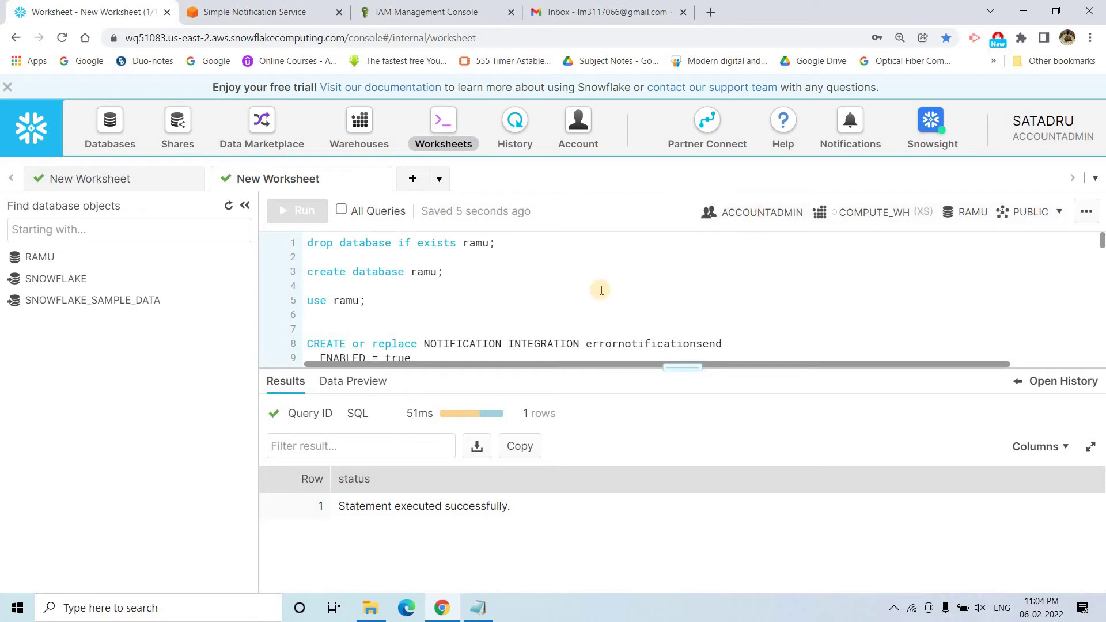
Step: Examine the CREATE NOTIFICATION INTEGRATION statement for errornotificationsend, including its name, provider and direction settings
scroll(601, 290, down, 3)
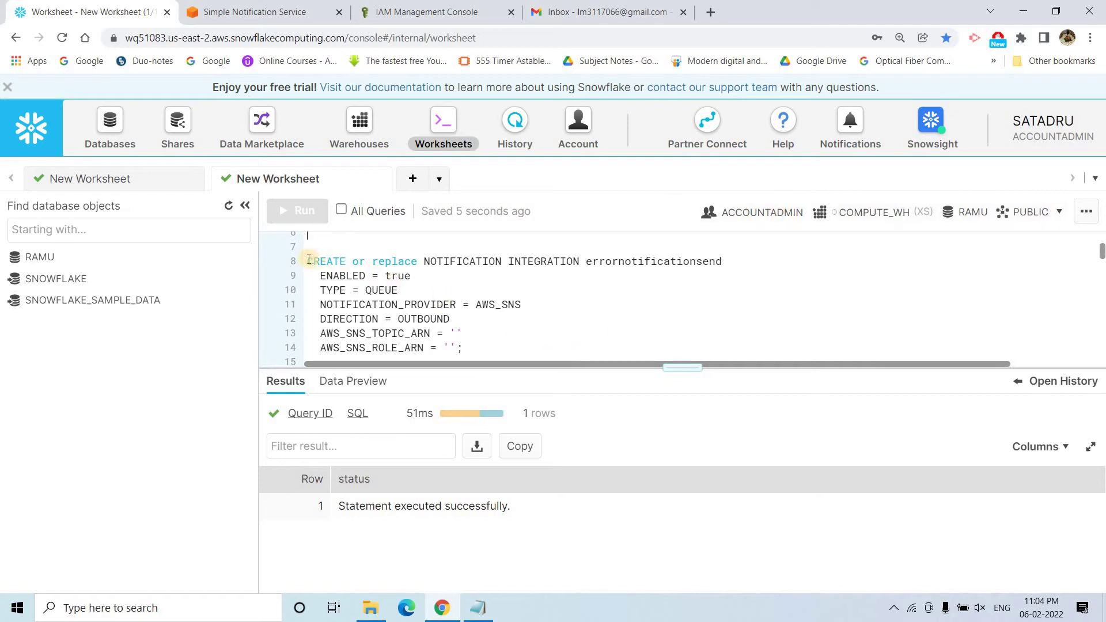
drag(309, 260, 468, 347)
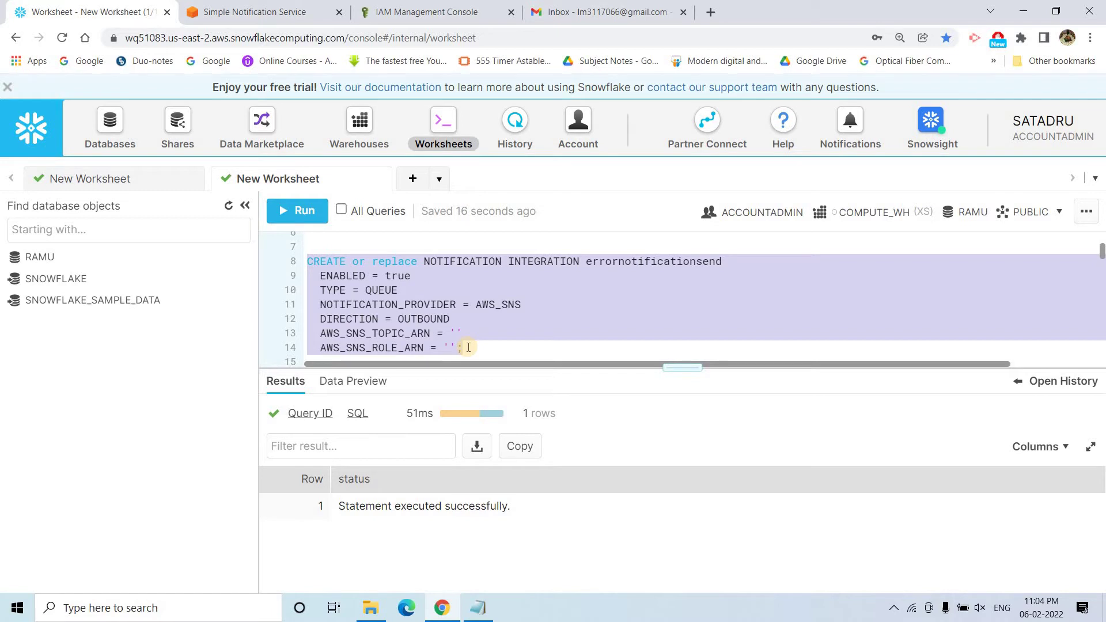
click(346, 261)
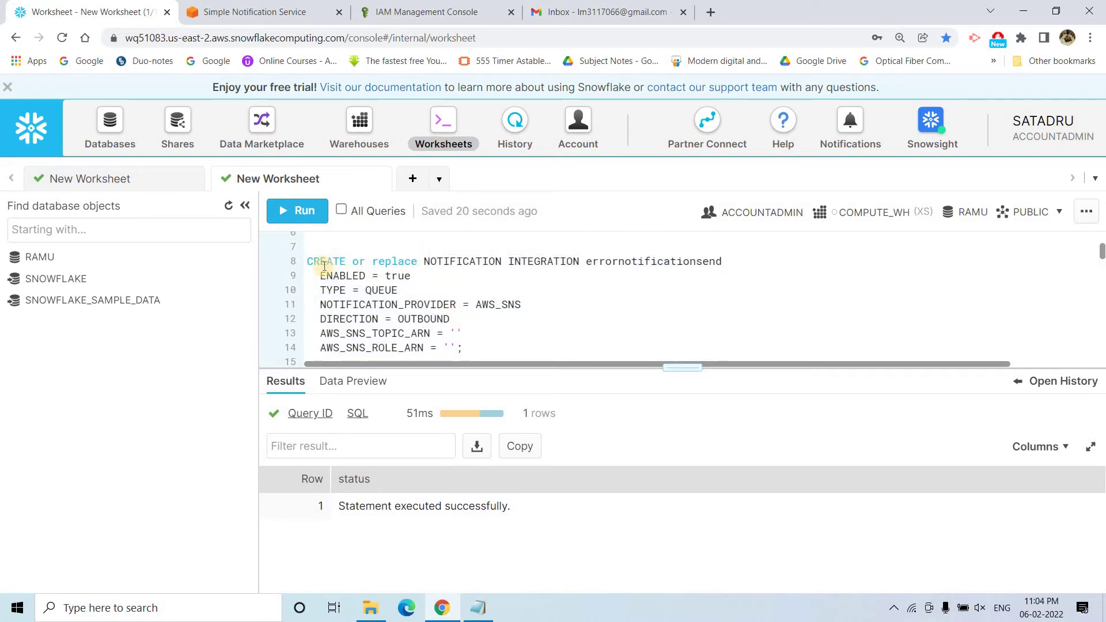
drag(308, 261, 418, 262)
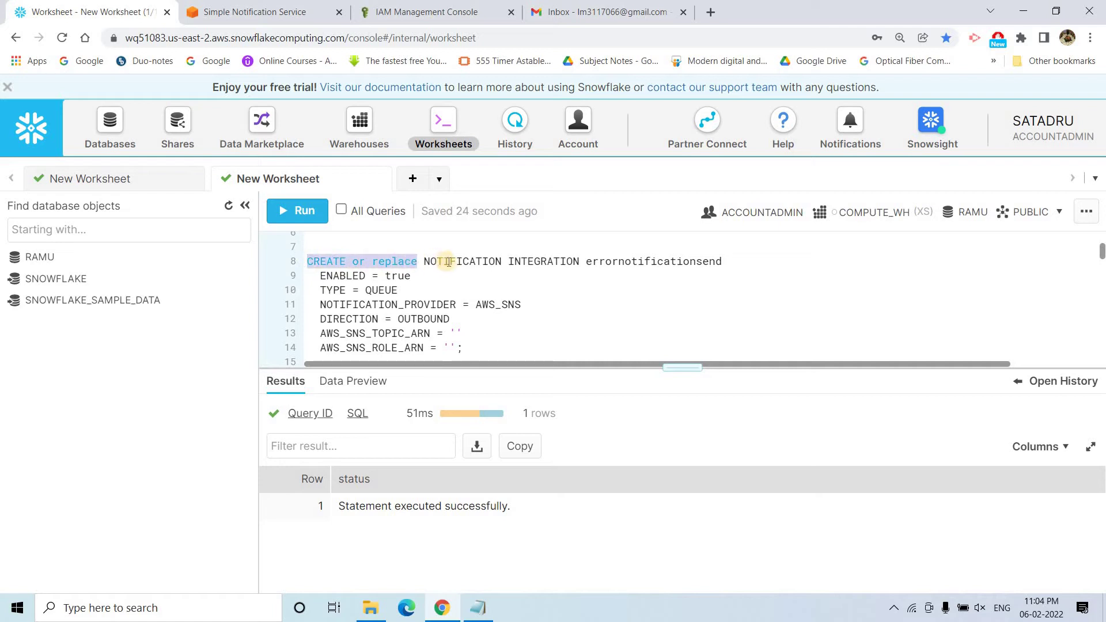
double_click(449, 262)
drag(586, 262, 740, 260)
click(593, 262)
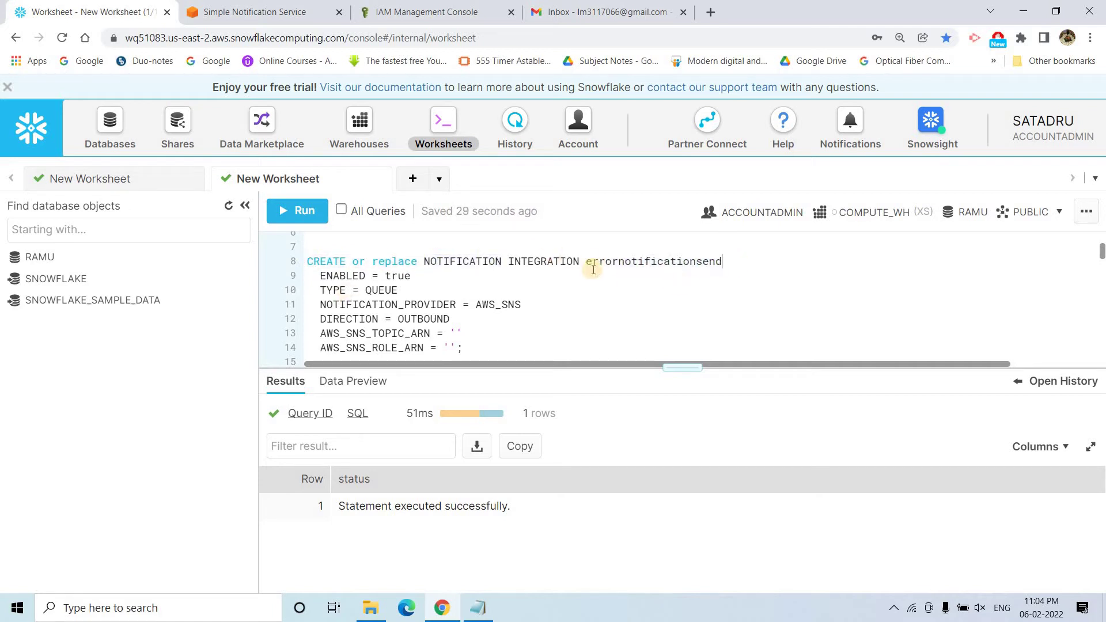
double_click(714, 262)
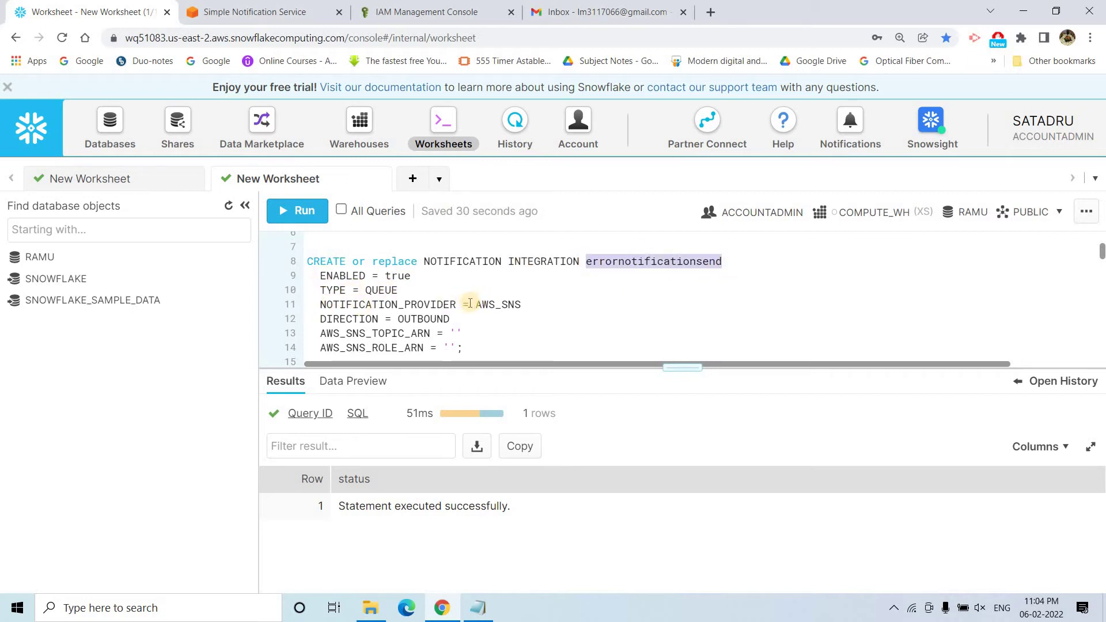
double_click(532, 306)
click(322, 322)
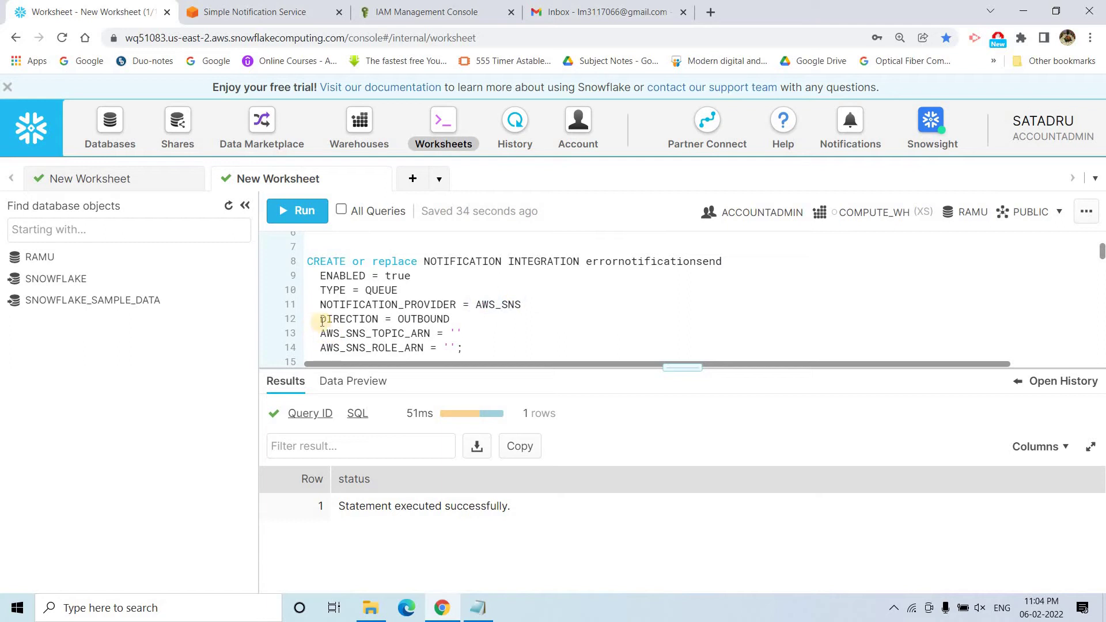
key(shift+End)
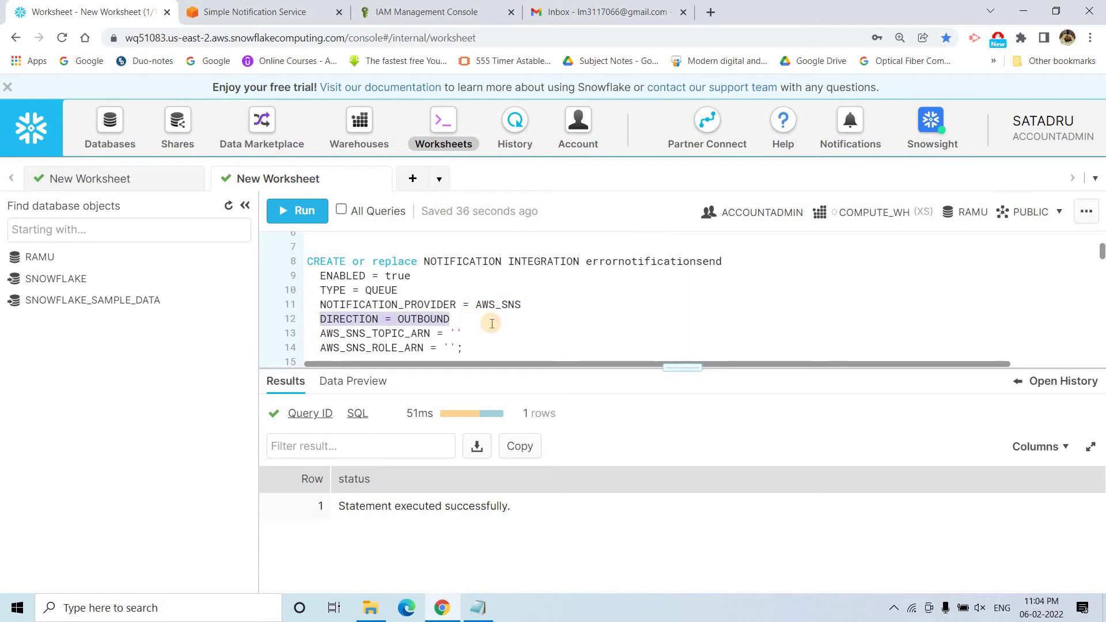
key(End)
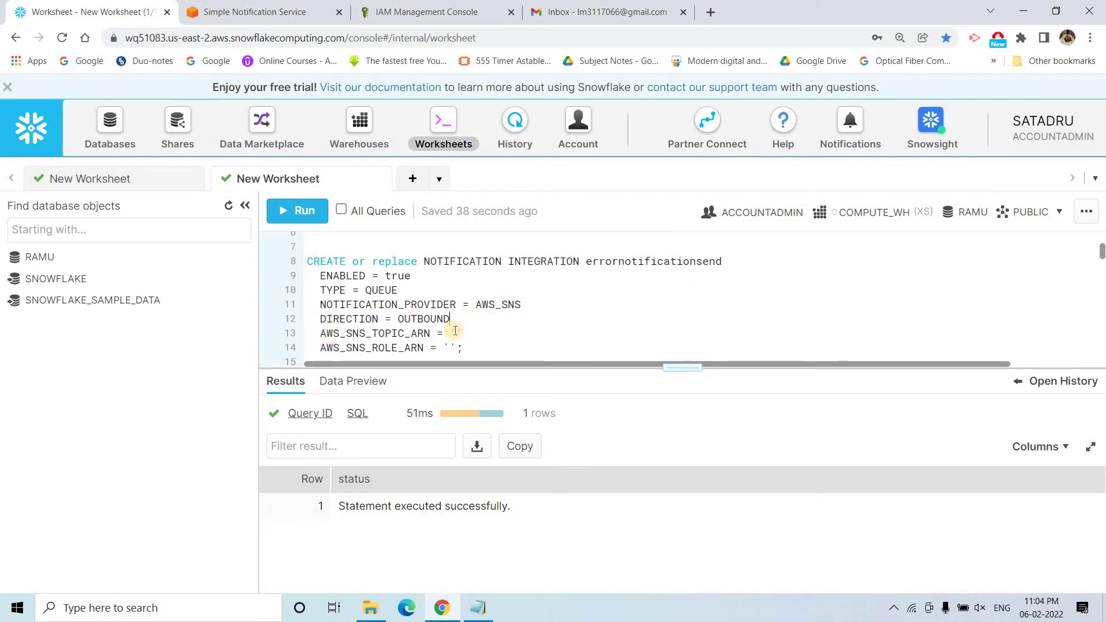
Step: Fill AWS_SNS_TOPIC_ARN in the integration statement with the demoytsnowpipenotificationfailure topic ARN copied from the Notepad notes
click(455, 333)
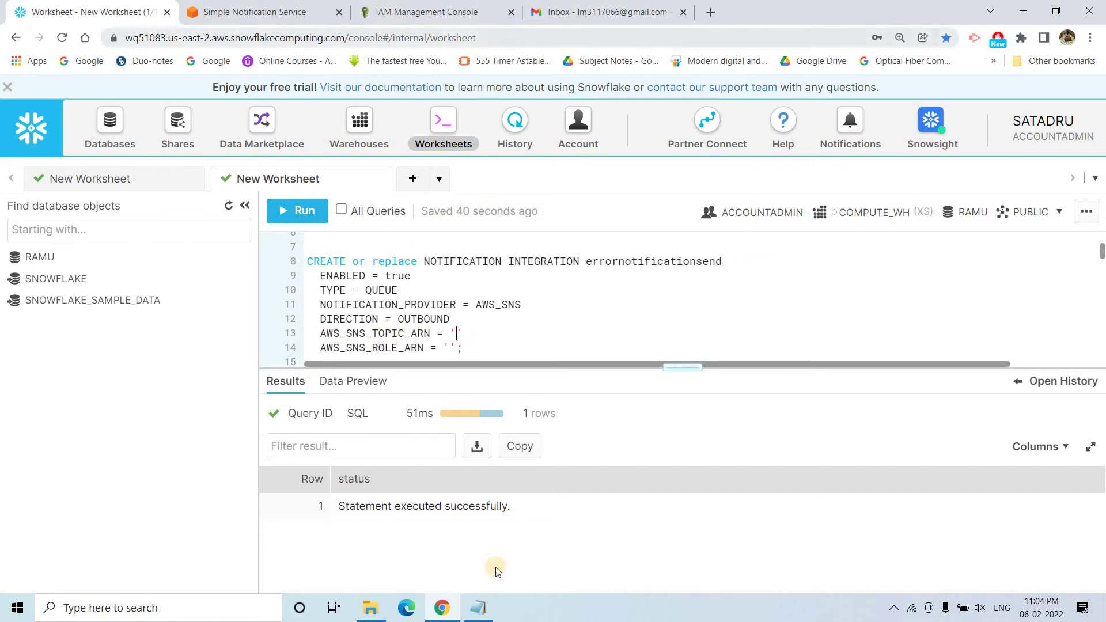
click(478, 607)
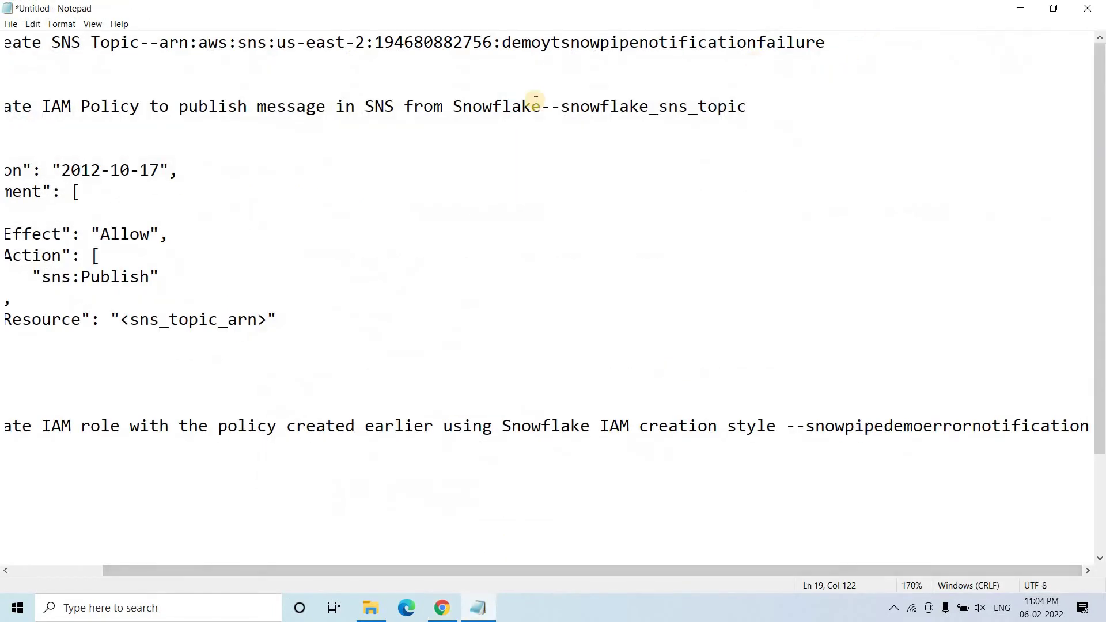
click(829, 43)
shift+click(277, 42)
shift+click(160, 42)
key(ctrl+c)
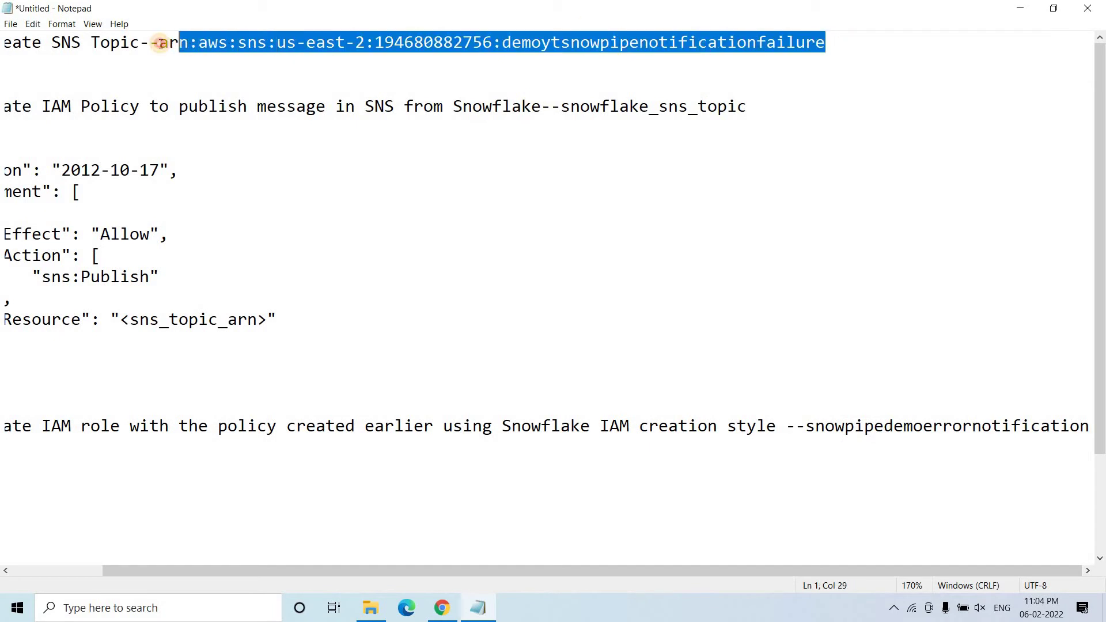
click(440, 609)
key(ctrl+v)
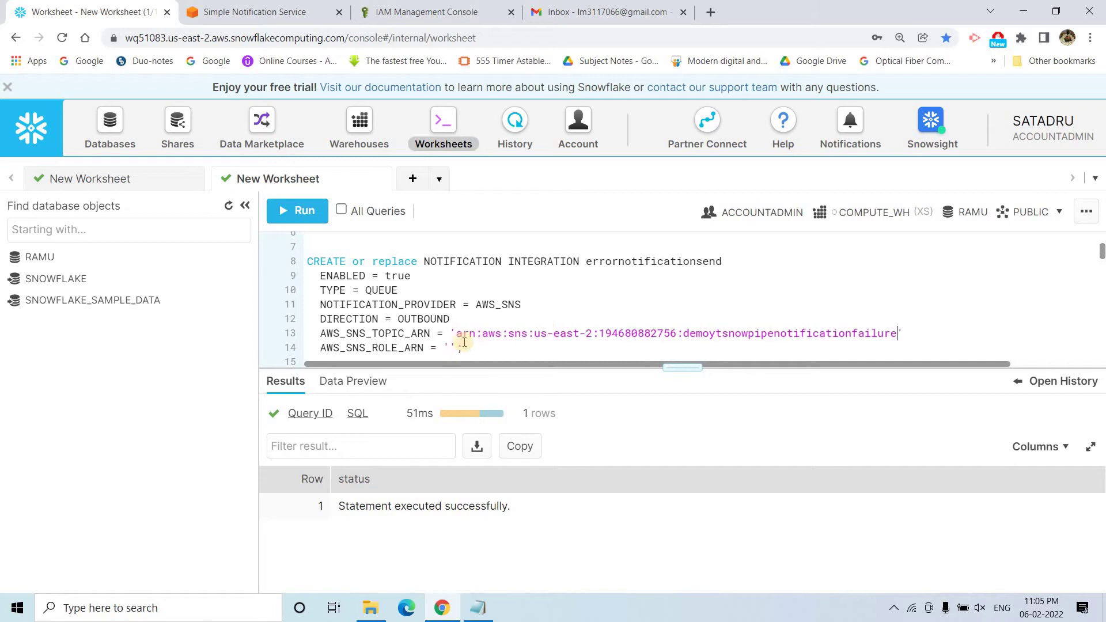
Step: Fill AWS_SNS_ROLE_ARN with the snowpipedemoerrornotification role's ARN copied from IAM, and run the integration statement
click(450, 348)
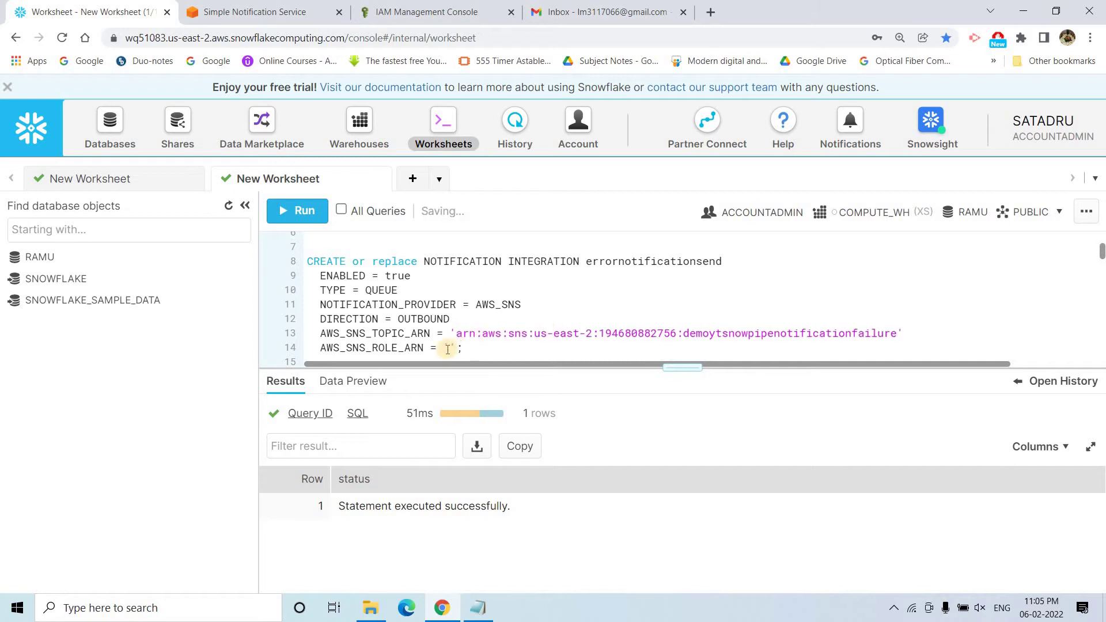
click(380, 6)
scroll(364, 333, up, 2)
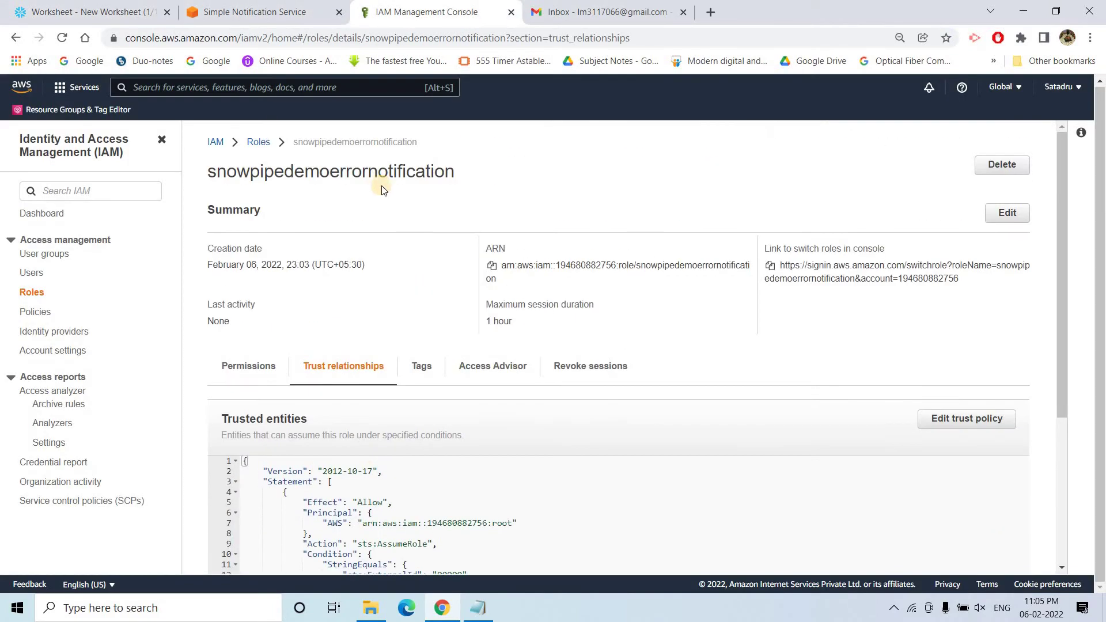
click(491, 266)
click(113, 7)
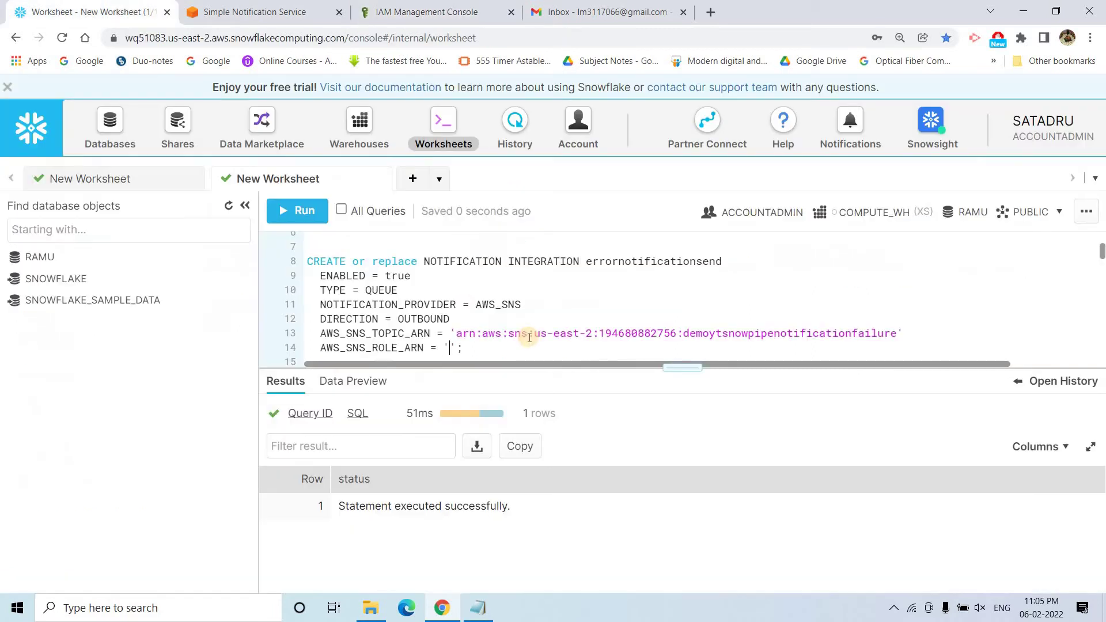
key(ctrl+v)
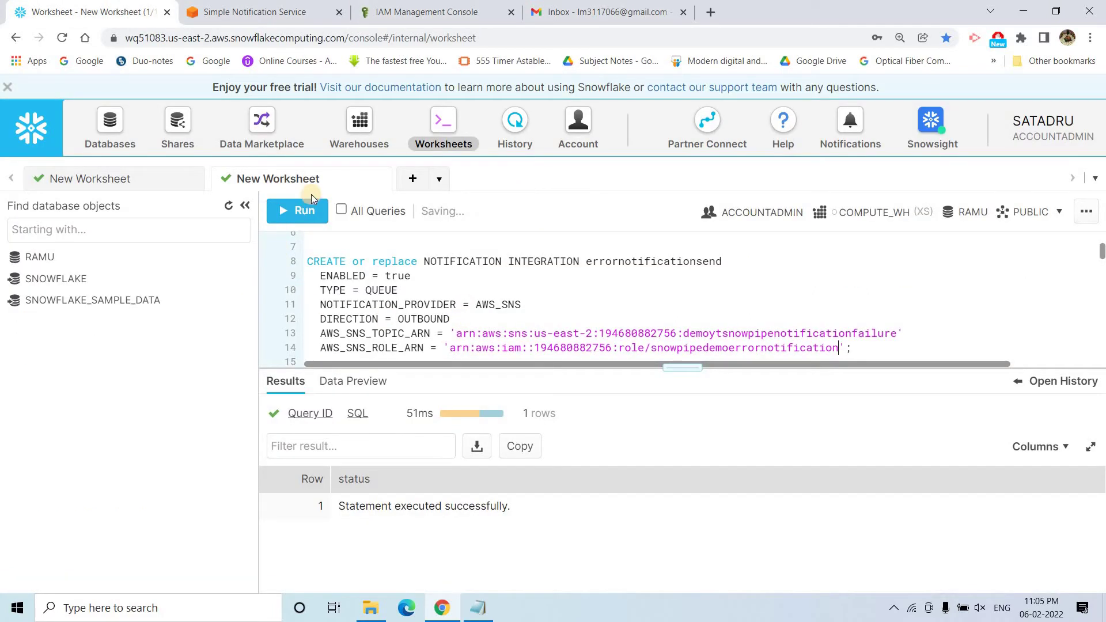
click(314, 211)
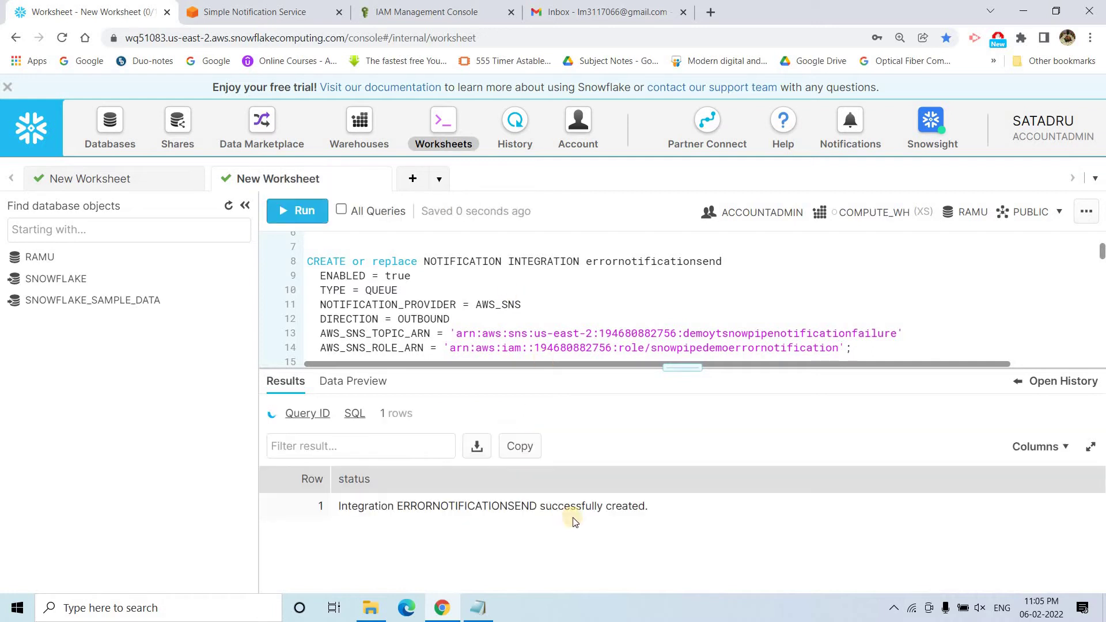
Step: Run DESC NOTIFICATION INTEGRATION errornotificationsend, then enlarge the results and widen the property_value column to read the full values
scroll(463, 302, down, 2)
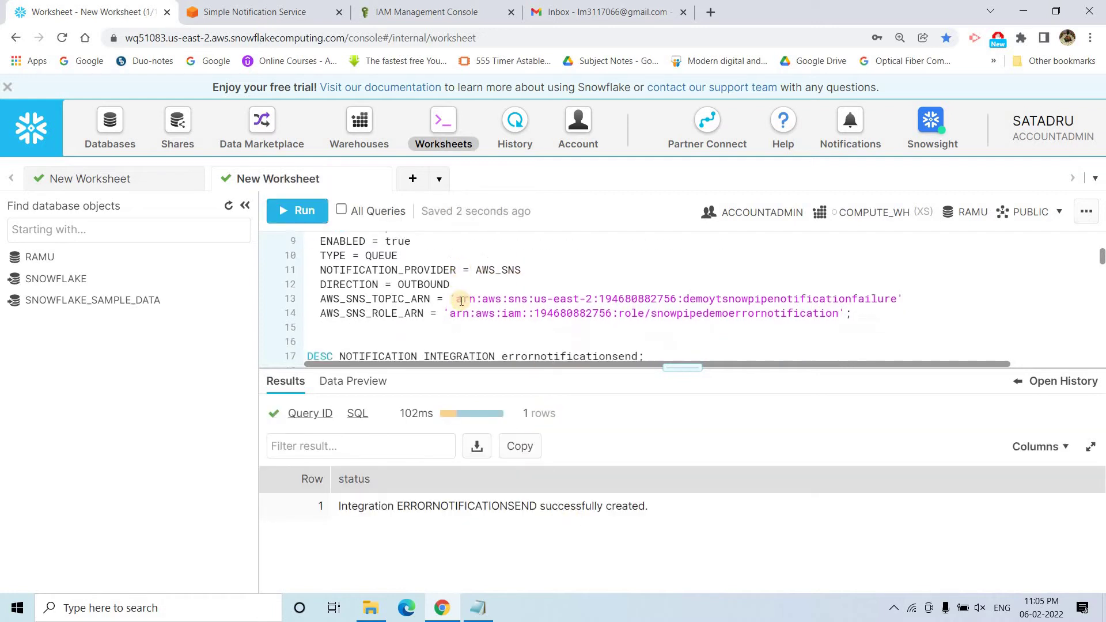
click(392, 295)
click(297, 214)
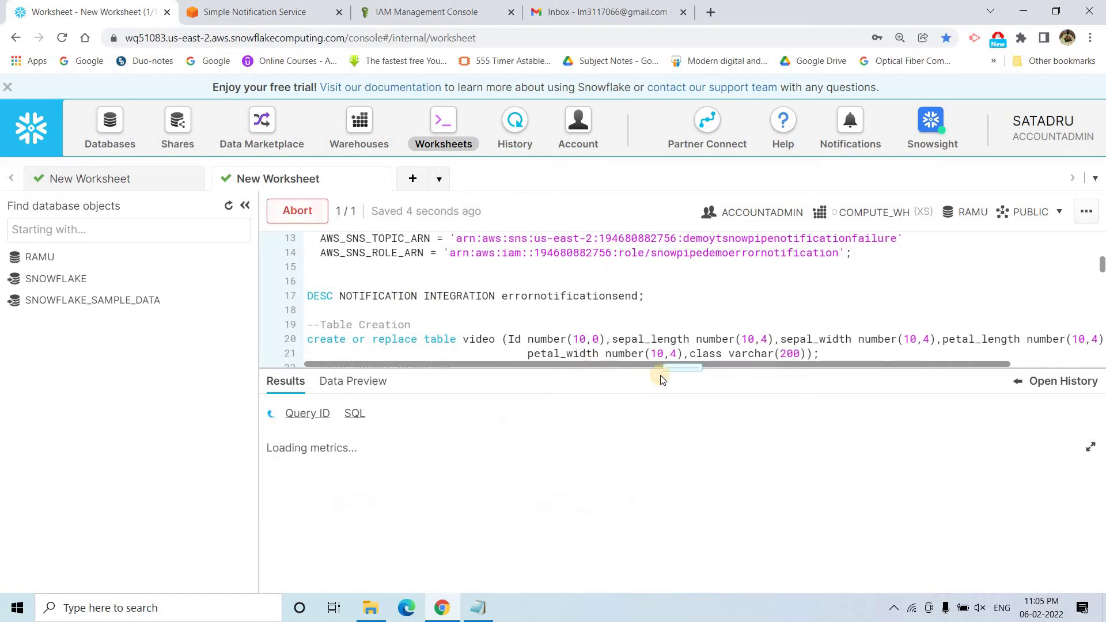
drag(679, 367, 658, 254)
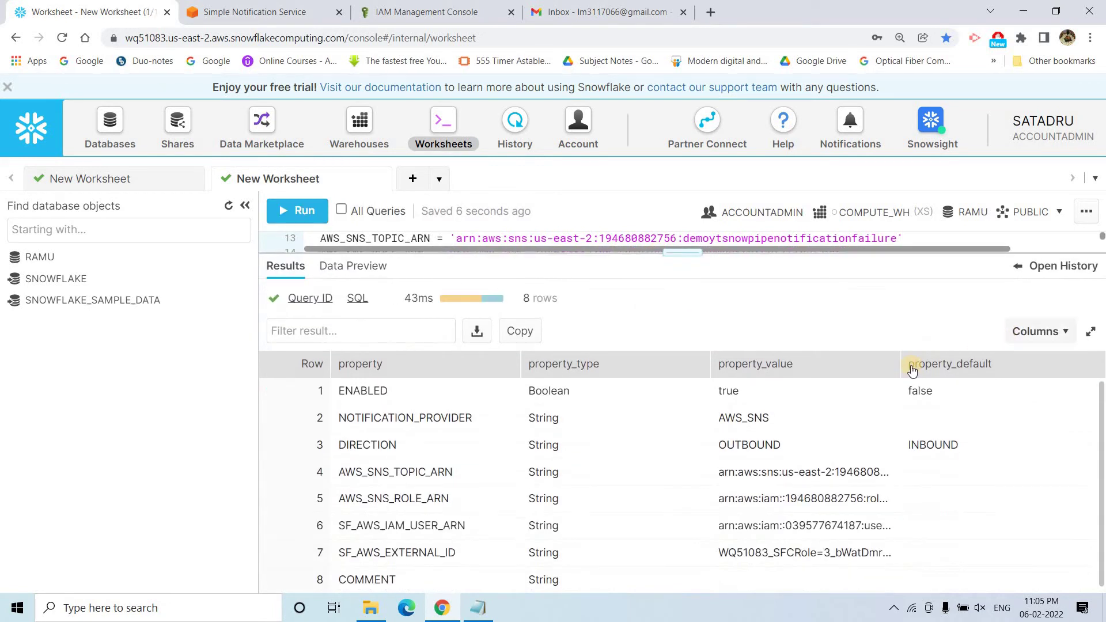
drag(899, 369, 1090, 369)
drag(476, 372, 516, 371)
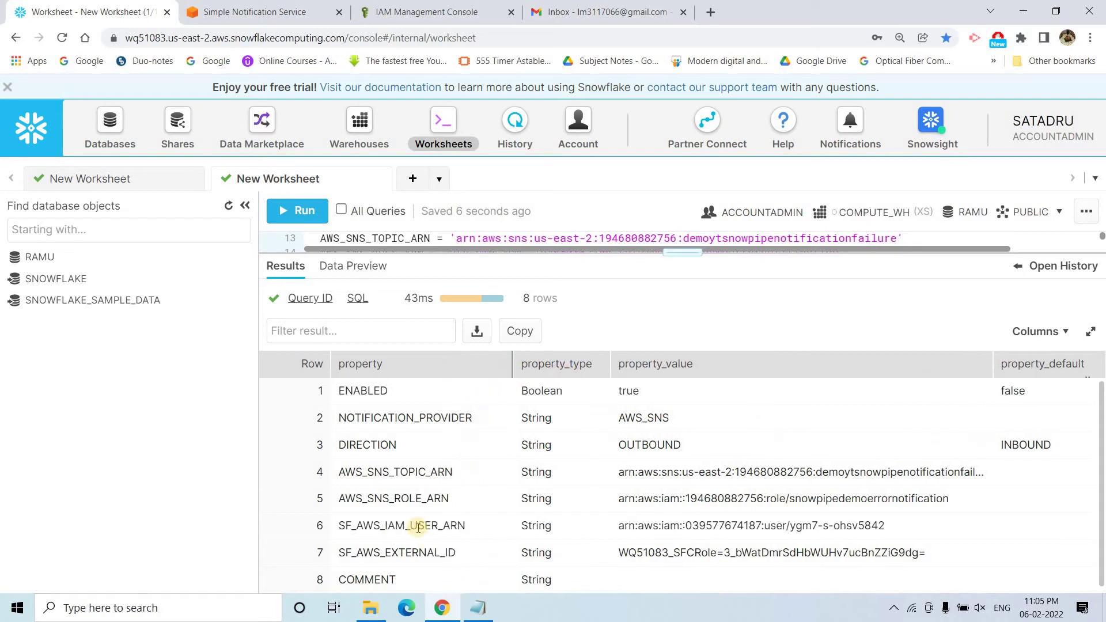
Step: Replace the AWS principal in the snowpipedemoerrornotification role's trust policy with the SF_AWS_IAM_USER_ARN value copied from Snowflake
double_click(782, 521)
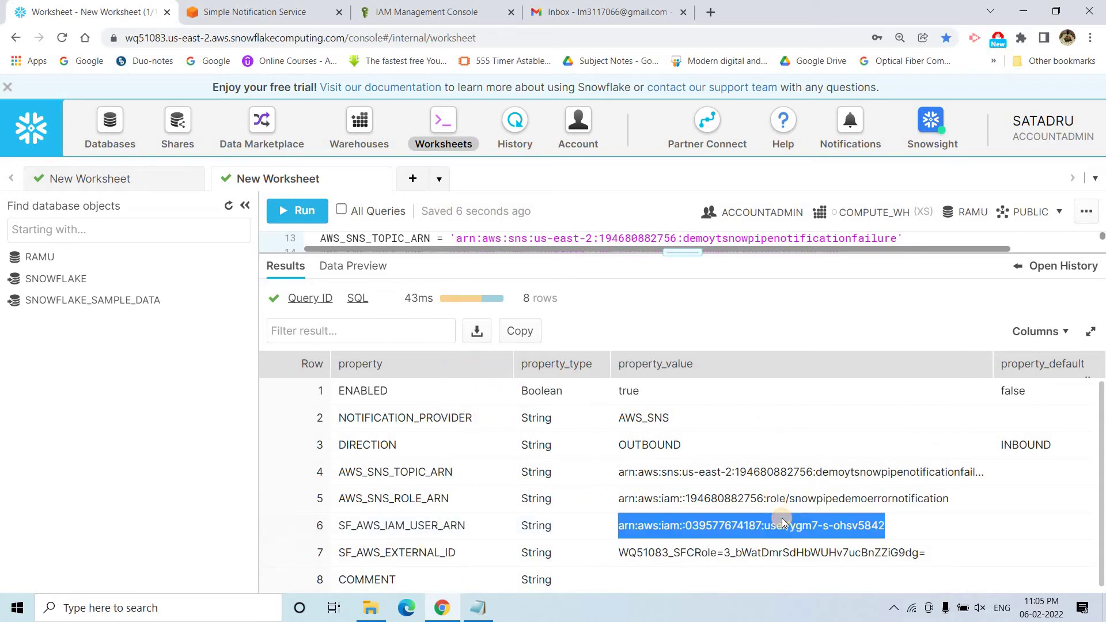
click(421, 5)
scroll(474, 329, down, 4)
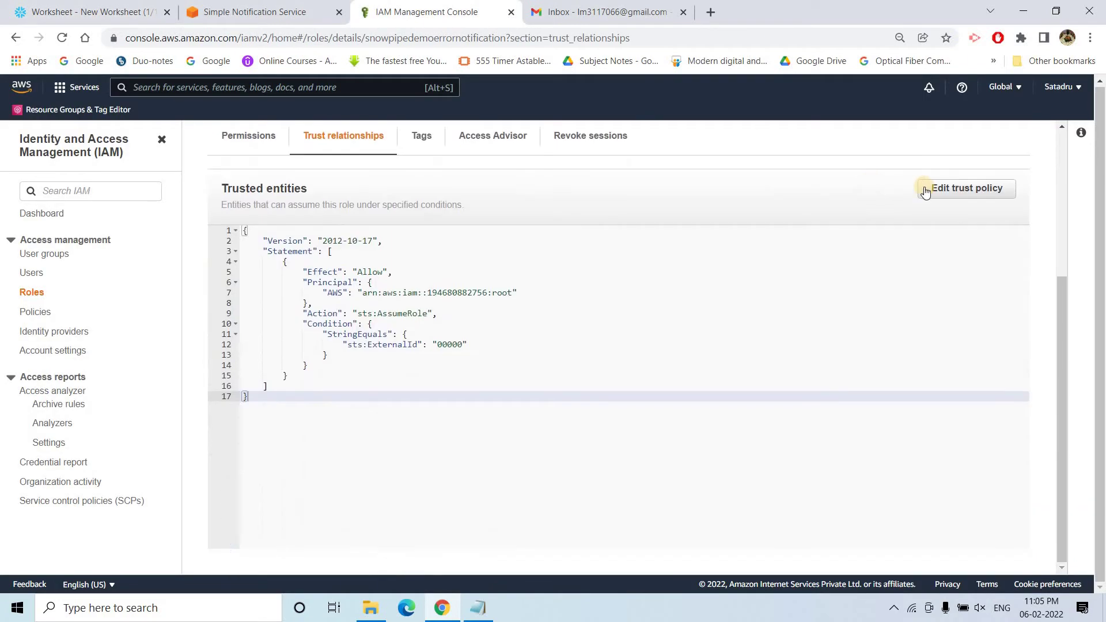
click(928, 186)
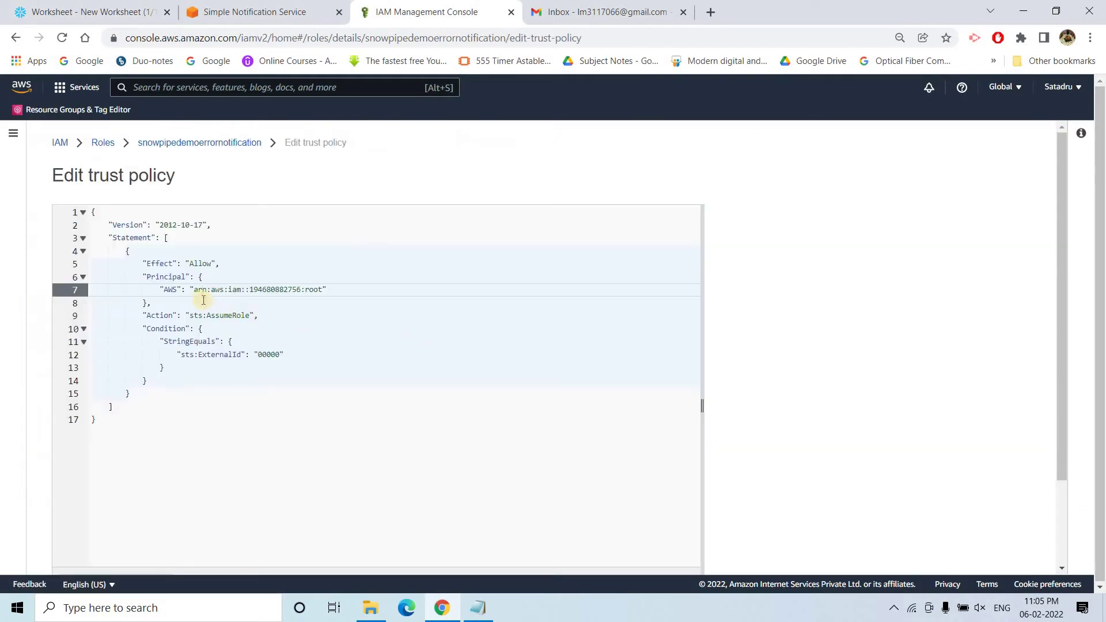
drag(193, 290, 325, 291)
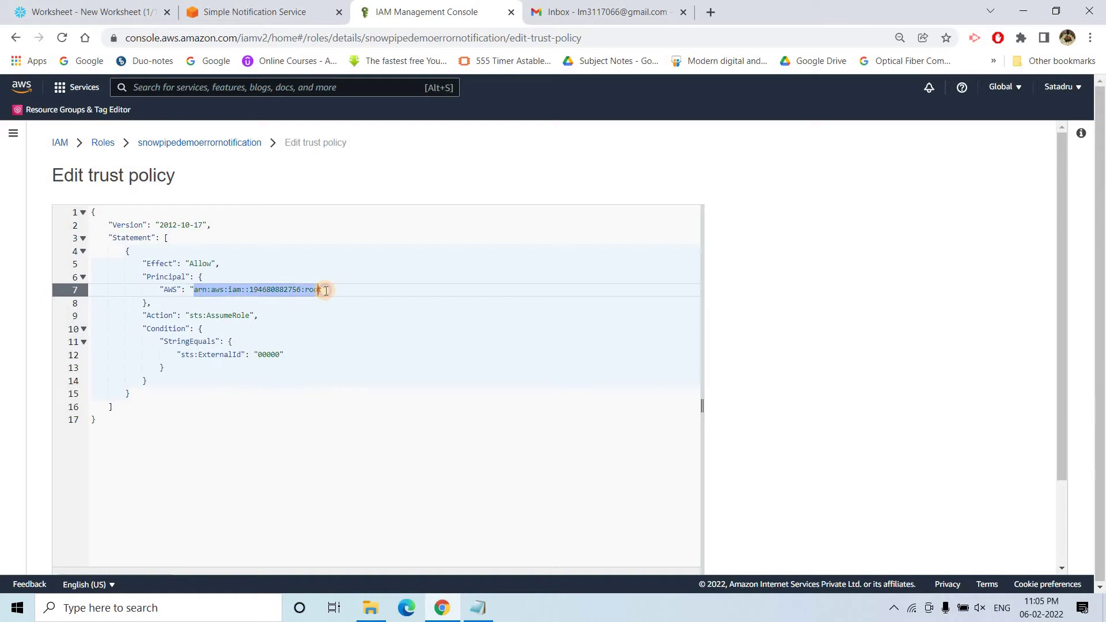
key(ctrl+v)
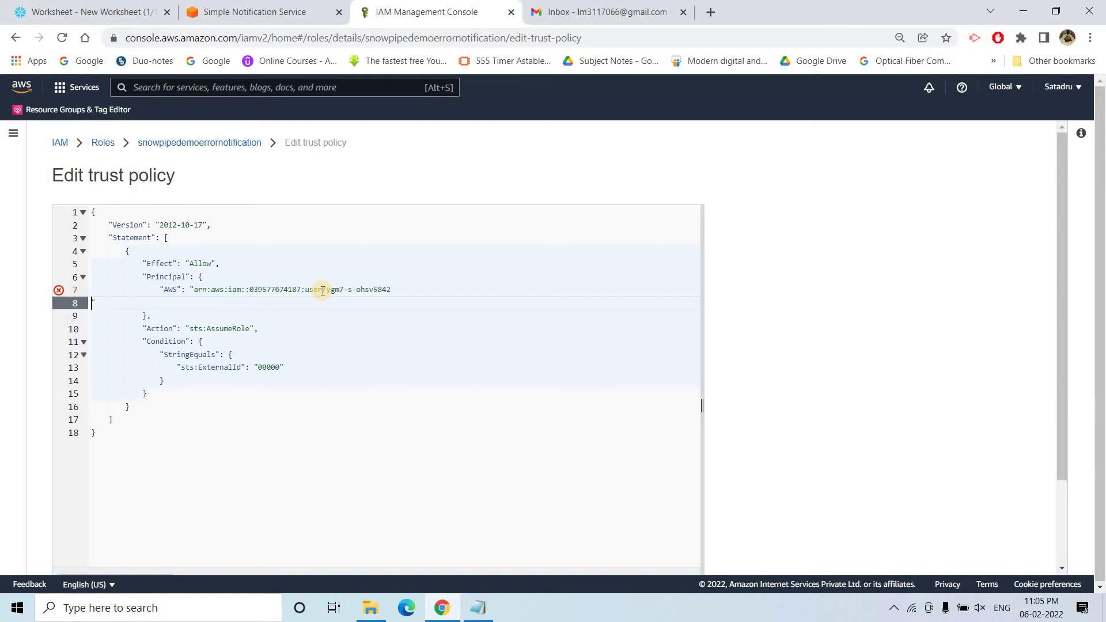
Step: Replace sts:ExternalId in the trust policy with the SF_AWS_EXTERNAL_ID value copied from Snowflake, and update the policy
click(87, 11)
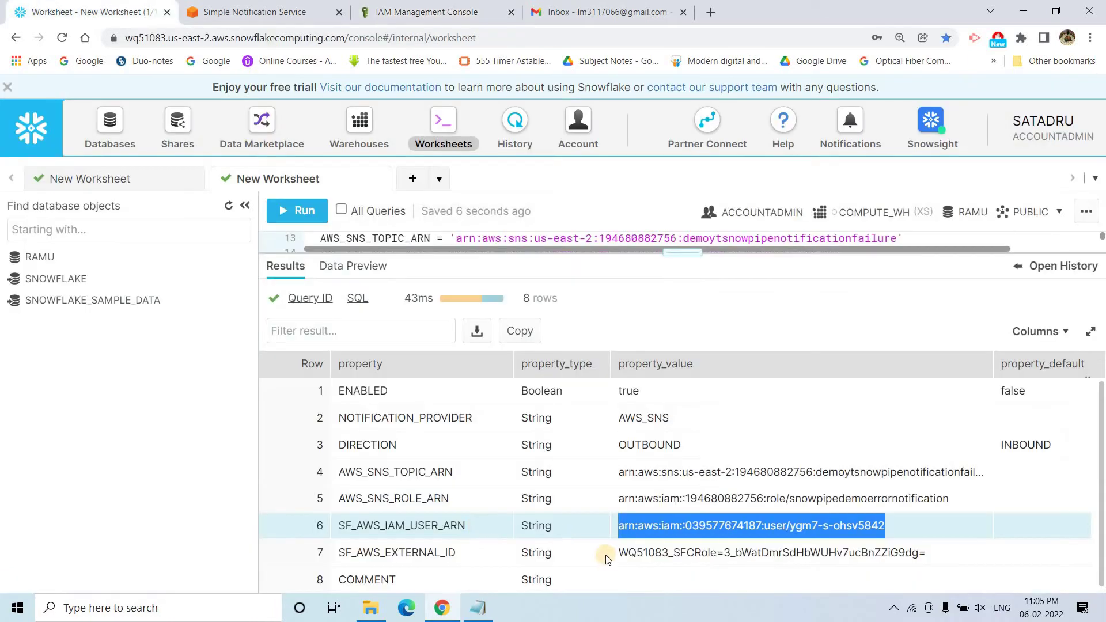
click(653, 555)
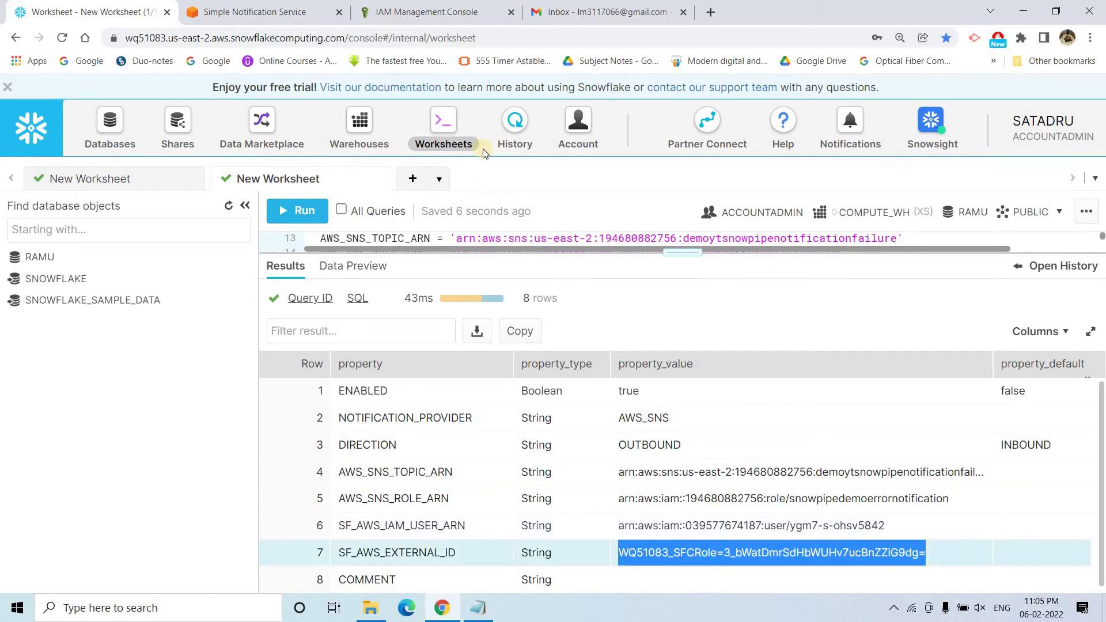
click(460, 4)
drag(257, 355, 278, 357)
key(ctrl+v)
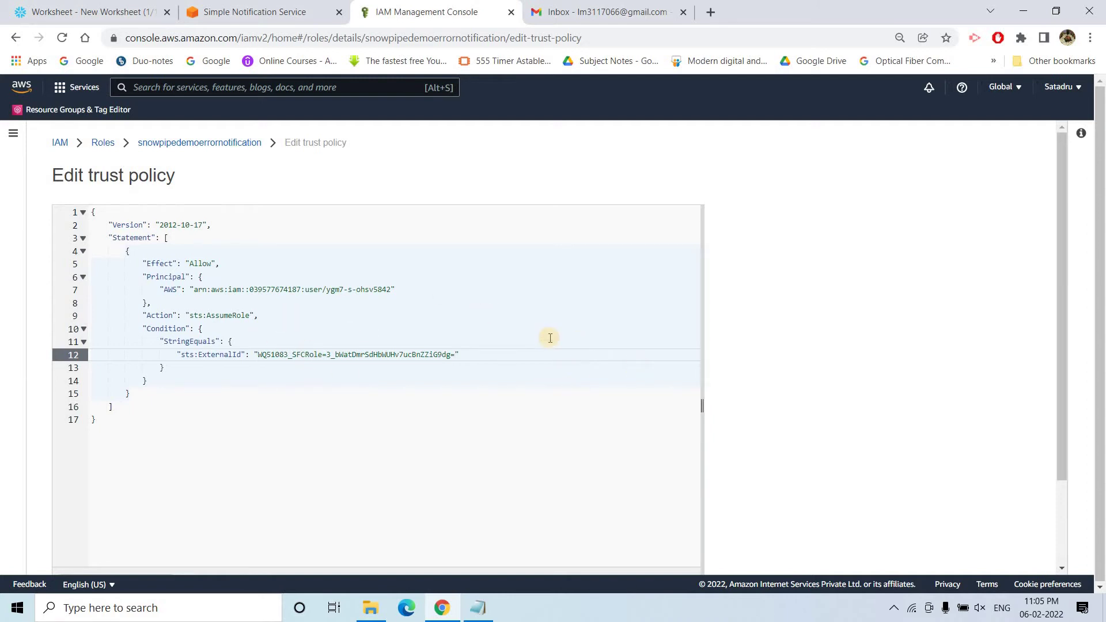
scroll(795, 470, down, 2)
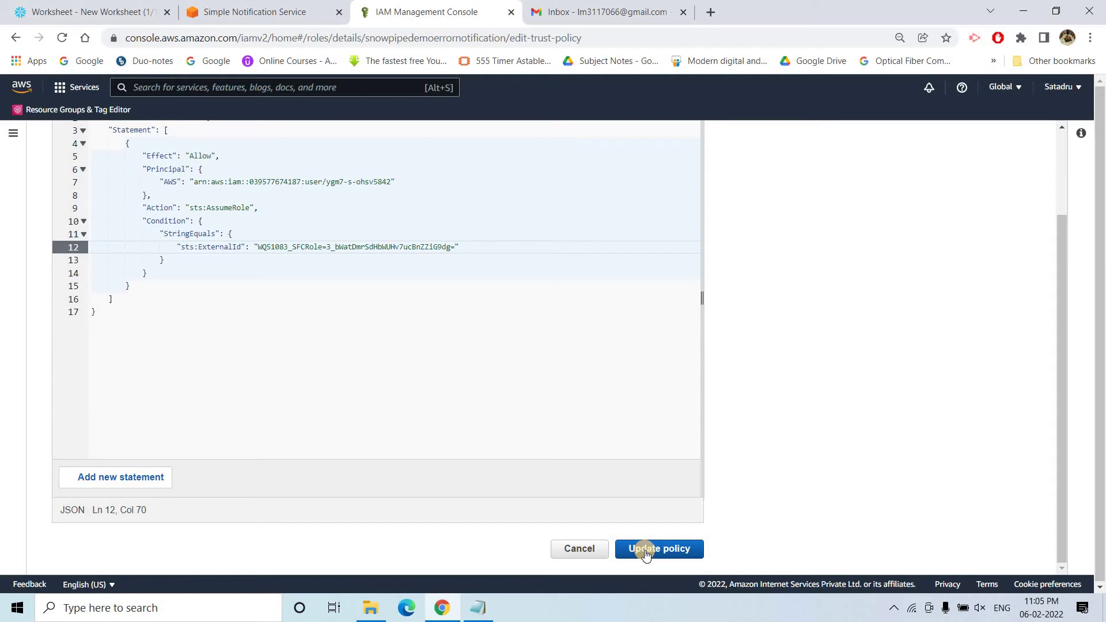
click(645, 551)
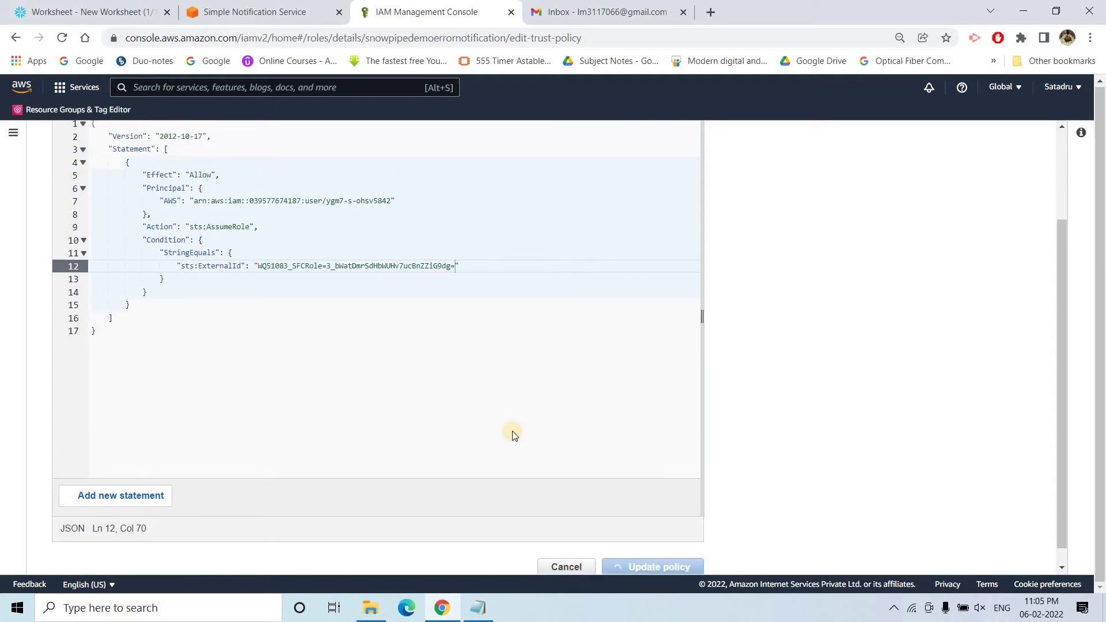
scroll(277, 355, down, 4)
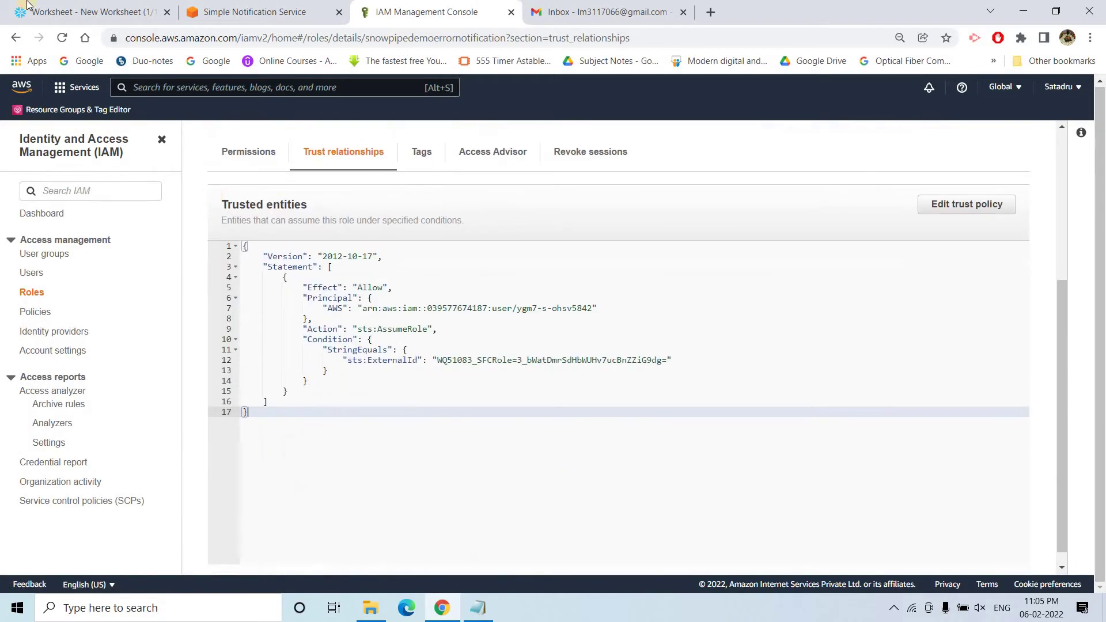
Step: Return to the Snowflake worksheet, collapse the database object browser, and add a blank line after the create table video statement
key(ctrl+1)
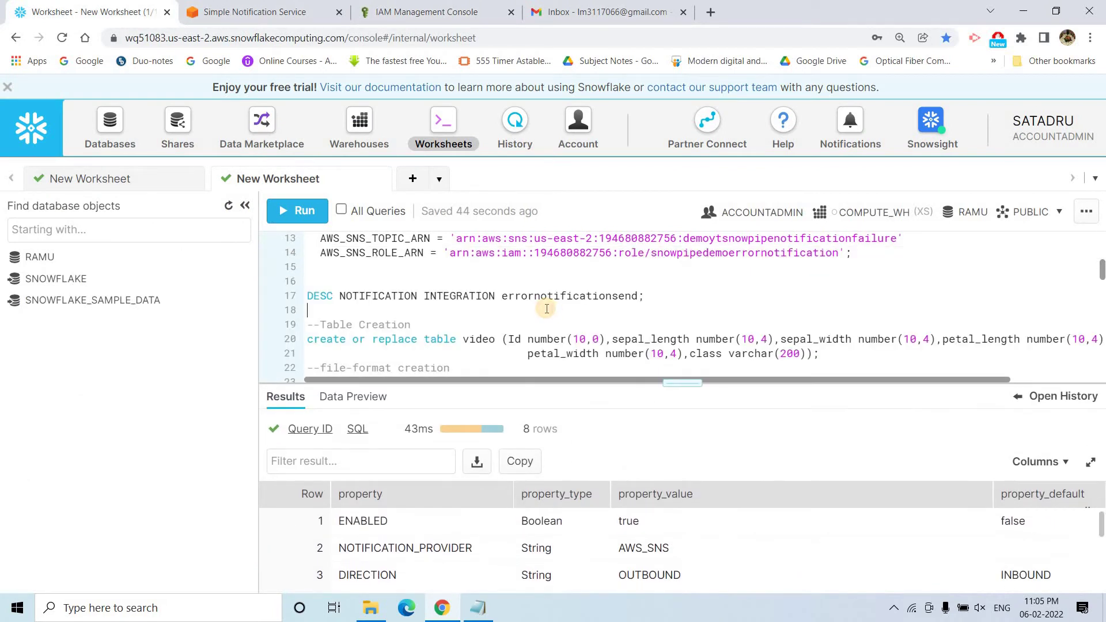
click(270, 219)
click(242, 208)
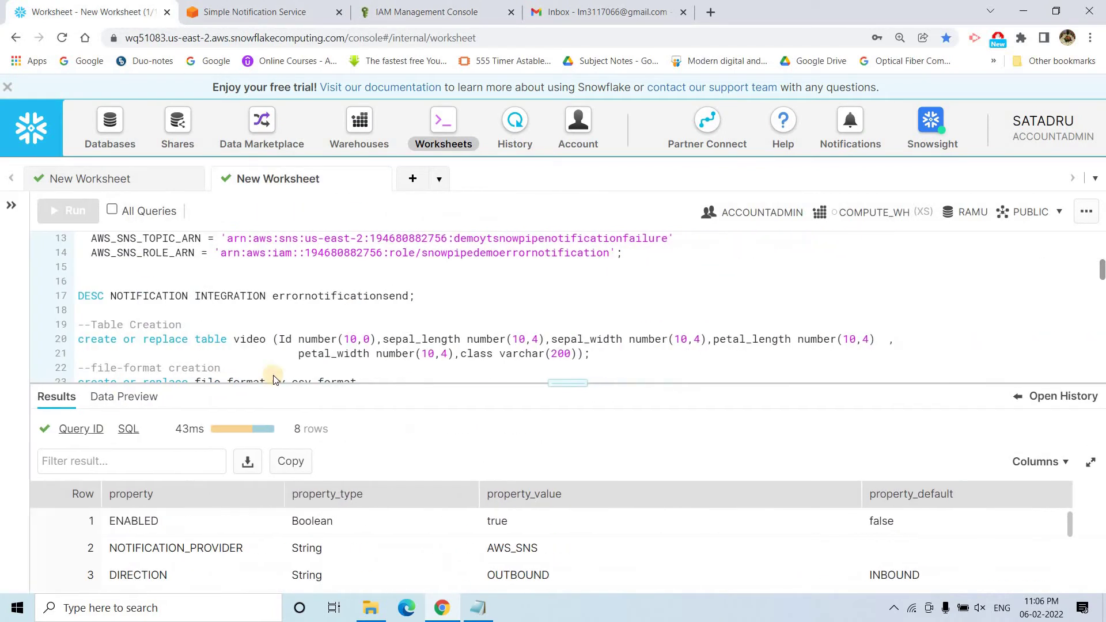
click(332, 340)
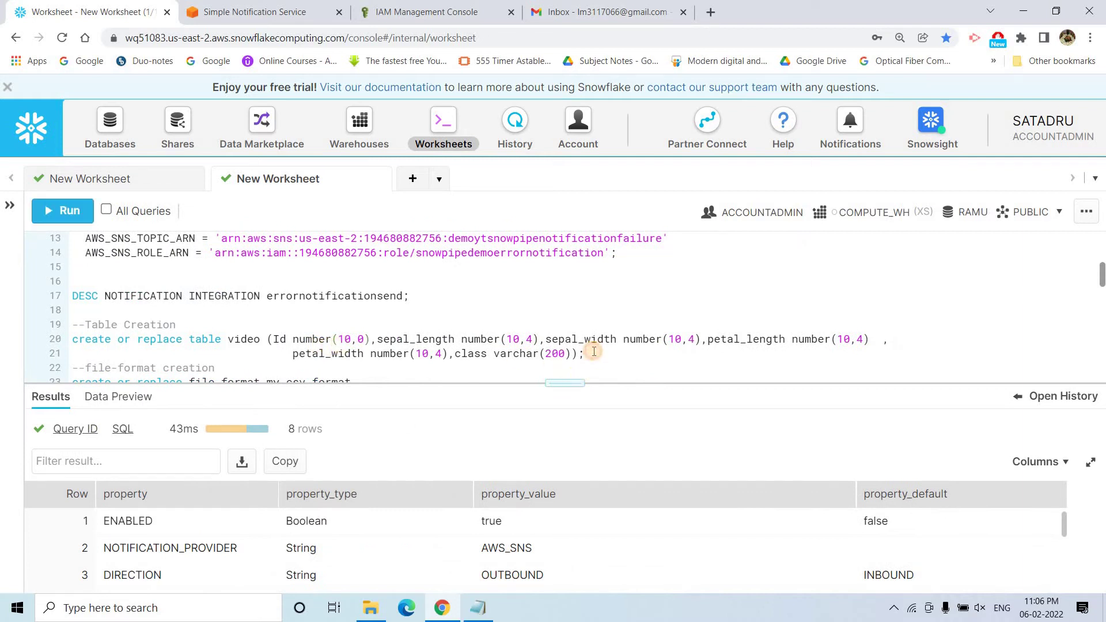
key(Return)
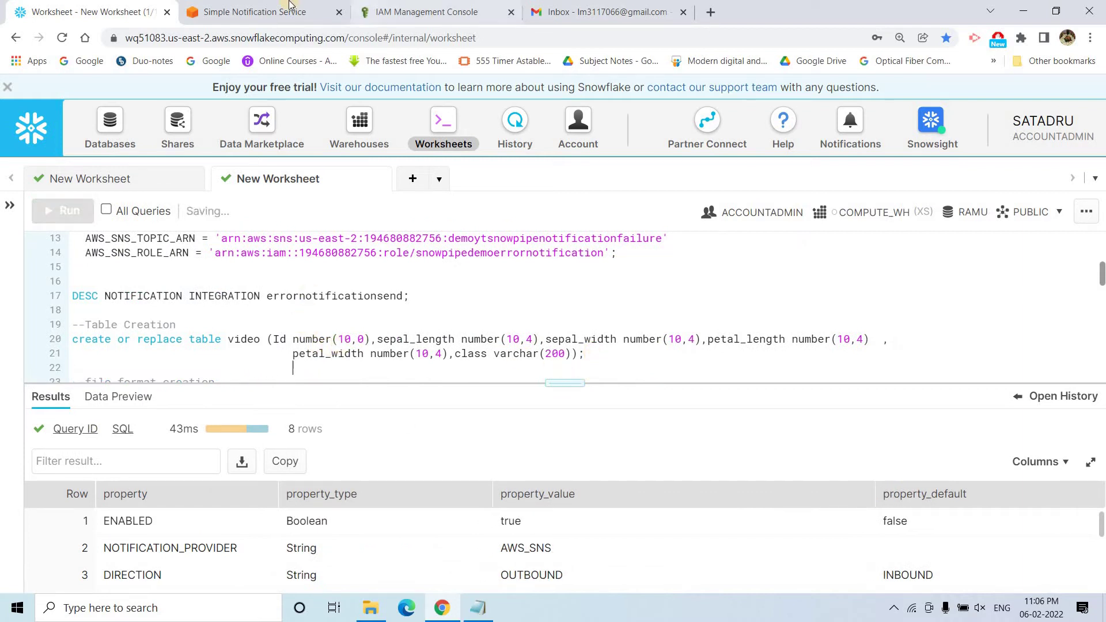
Step: Open the AWS console home from IAM in a separate browser tab and go to the S3 service
click(428, 7)
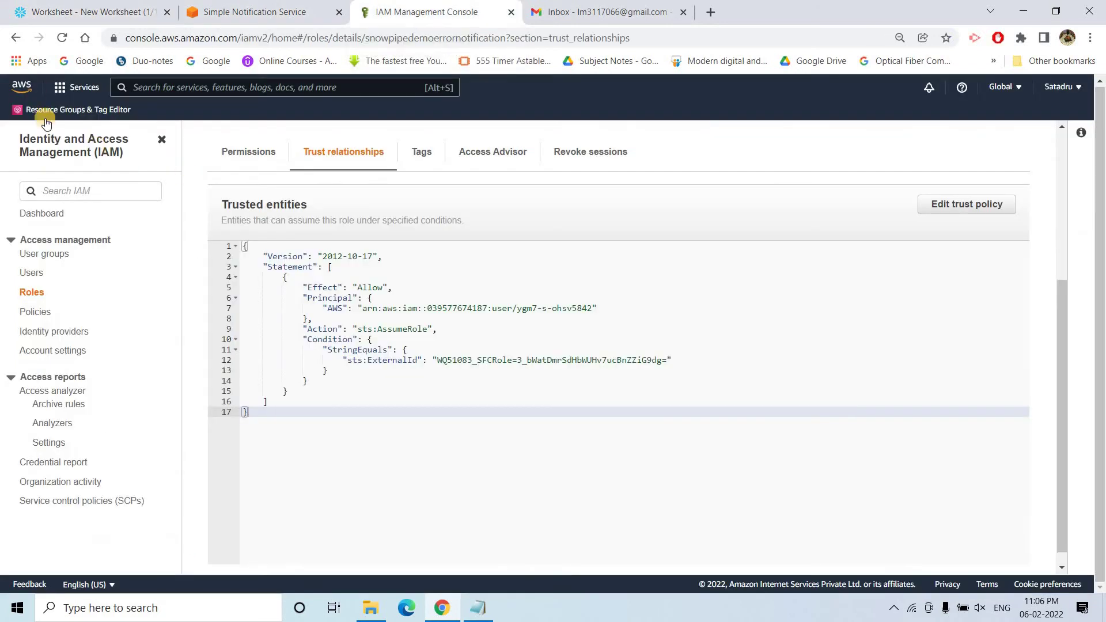
right_click(24, 91)
click(86, 96)
key(ctrl+Tab)
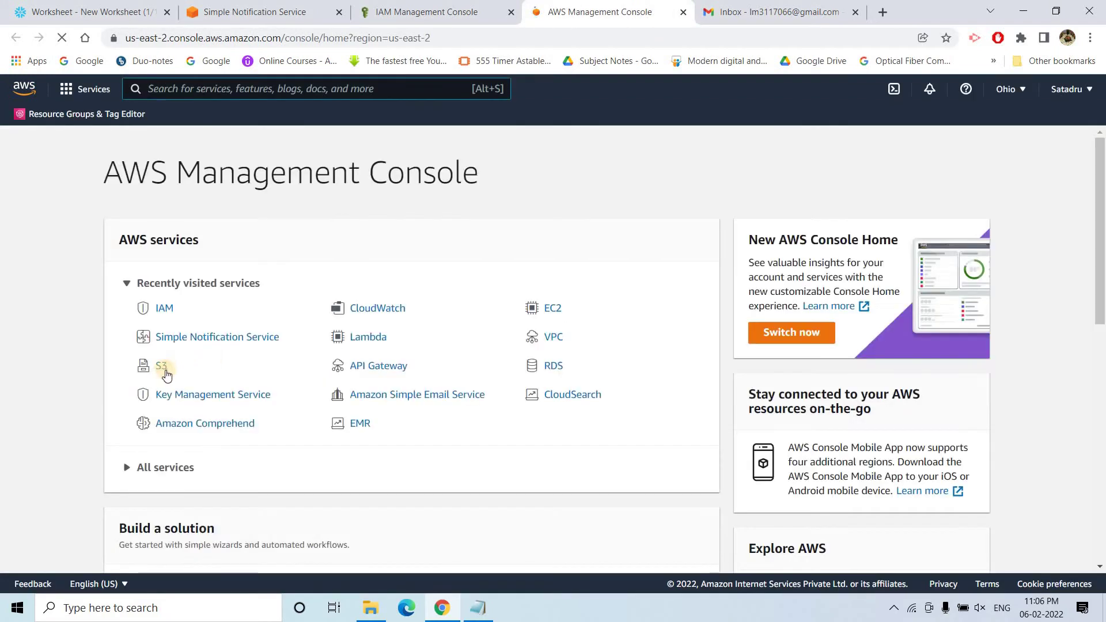
click(162, 368)
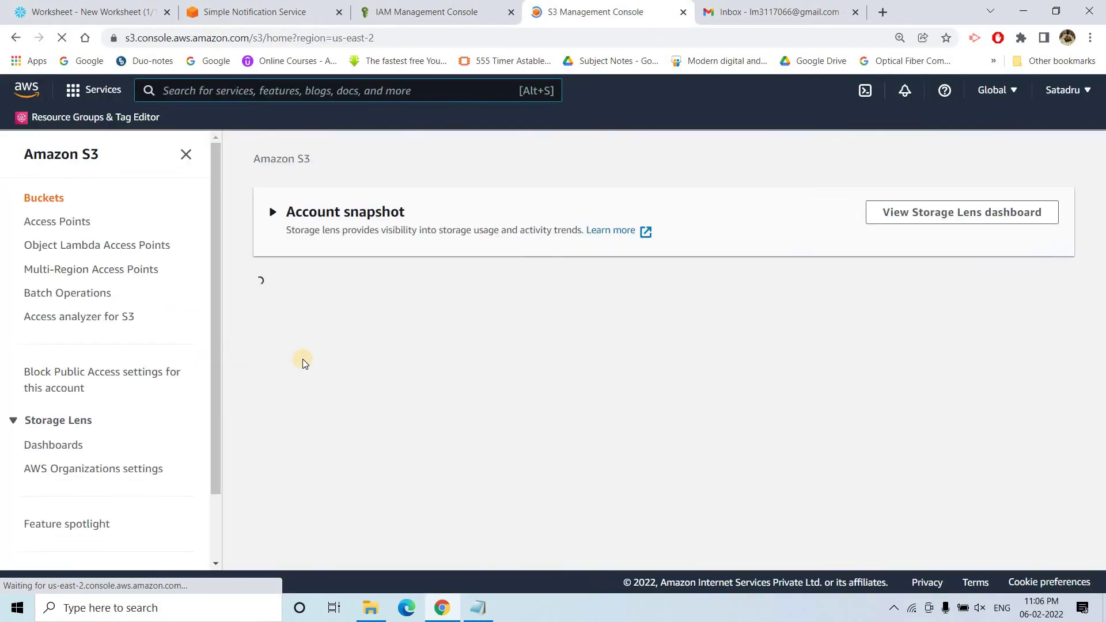
Step: Create an S3 bucket named demoerrorcapturesowflakenotification with the default settings in US East (Ohio) us-east-2
click(658, 494)
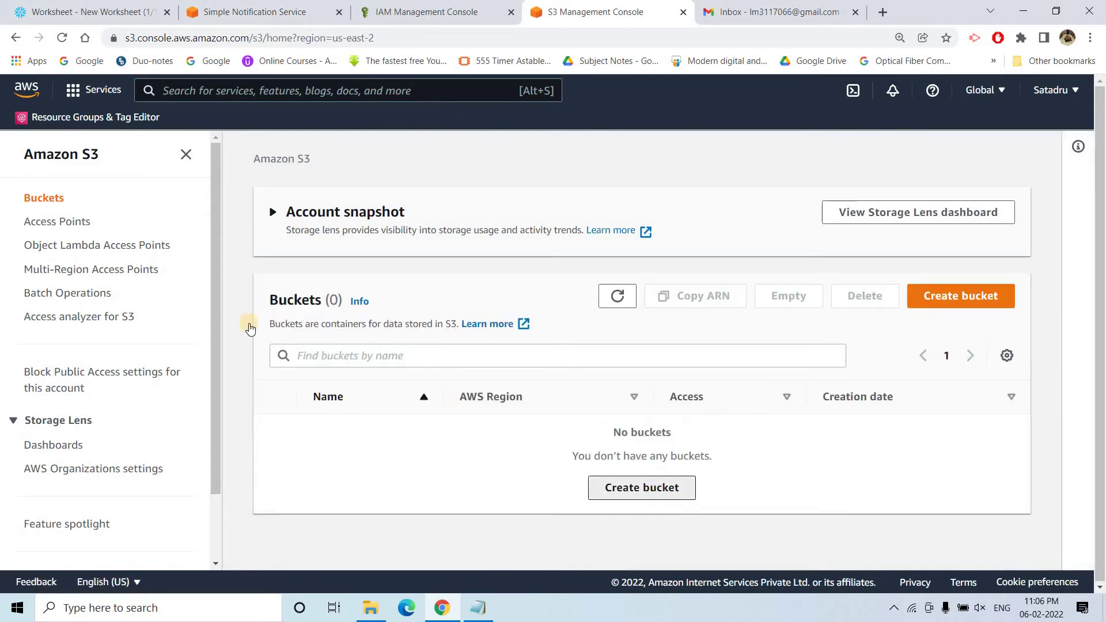
click(256, 345)
text(demoerrorcapturesowflakenotification)
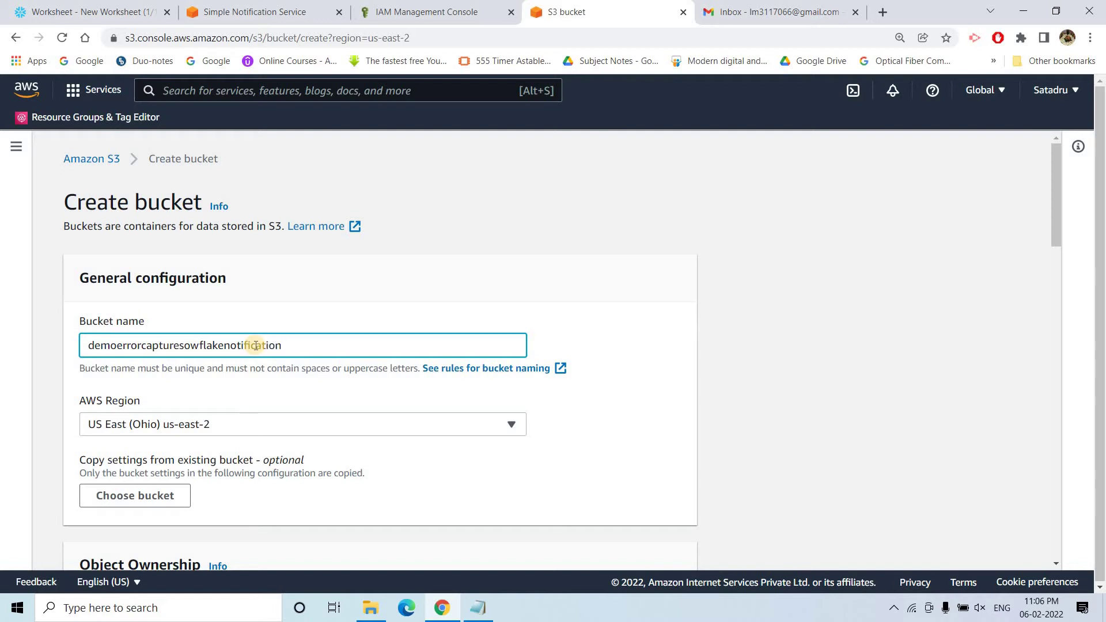
scroll(255, 345, down, 20)
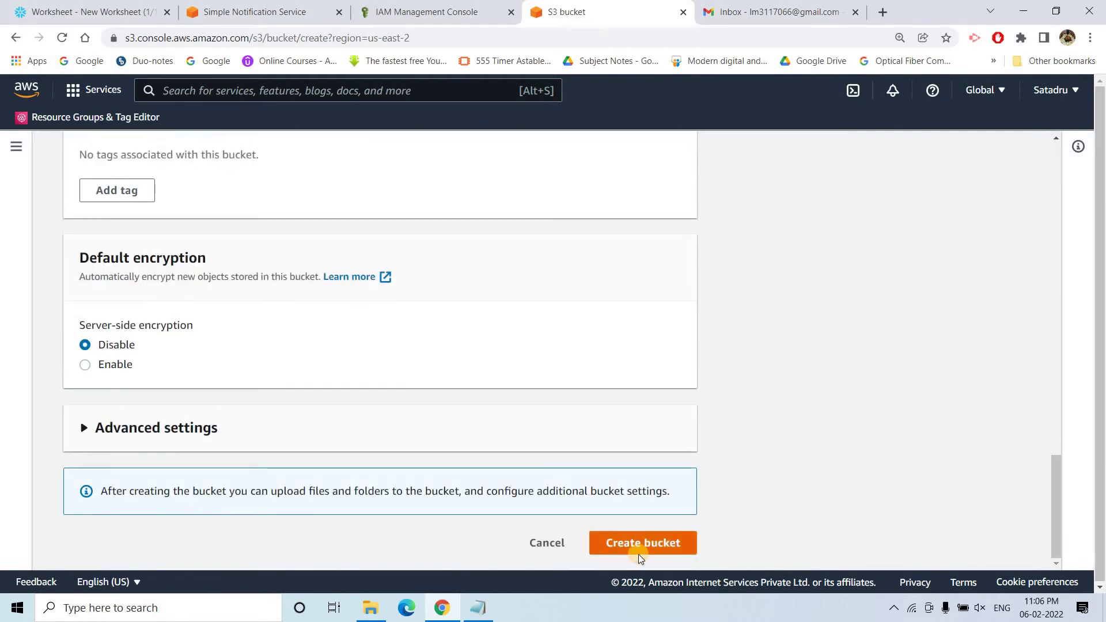
click(639, 554)
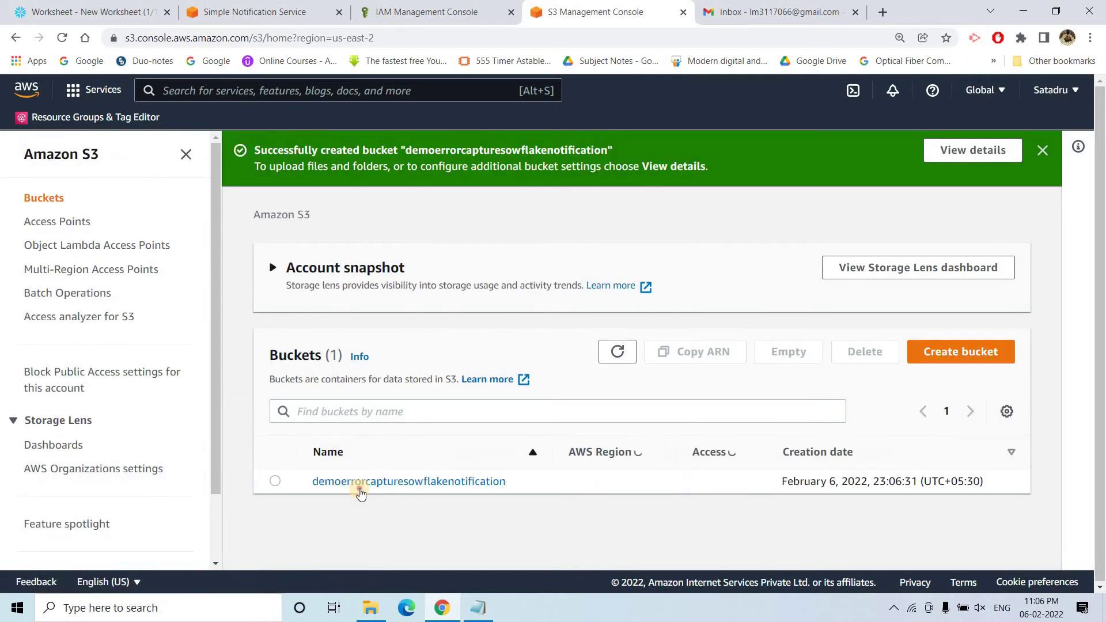
Step: Open the demoerrorcapturesowflakenotification bucket to view its objects
click(370, 488)
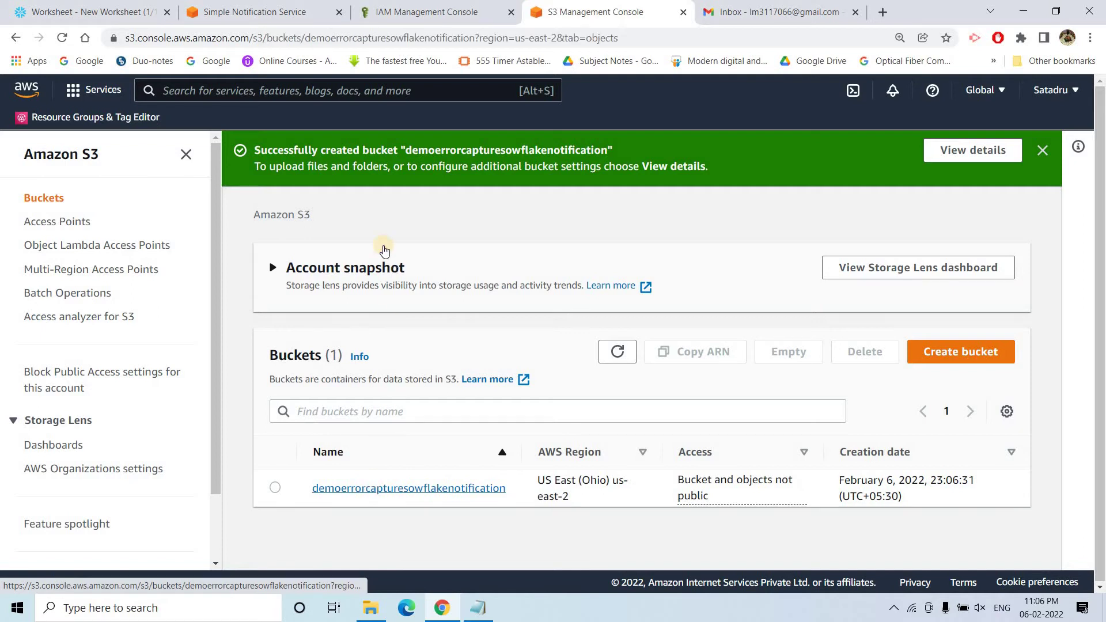
double_click(371, 205)
click(410, 307)
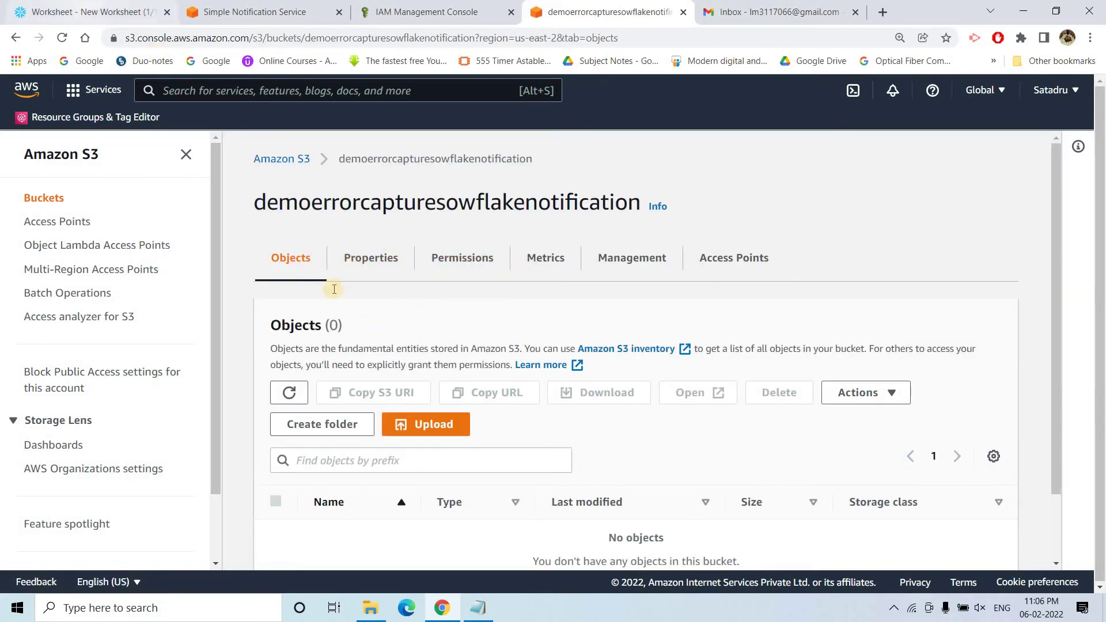
Step: Open the Setosa file from the Desktop's Talend folder in Excel, dismiss the activation wizard and maximize the window
click(86, 6)
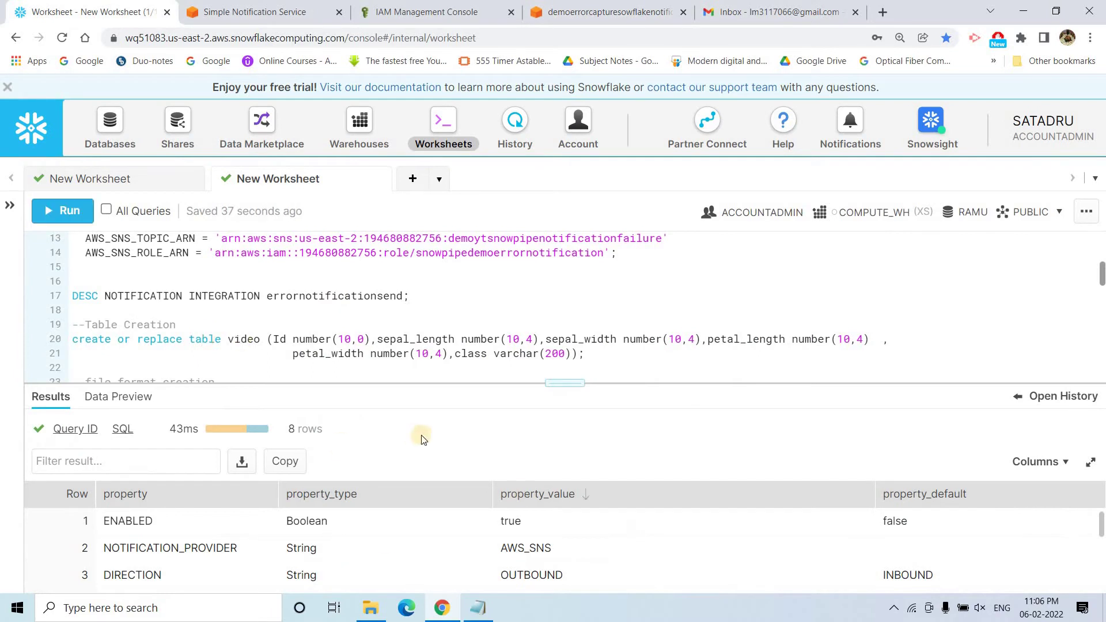
click(368, 610)
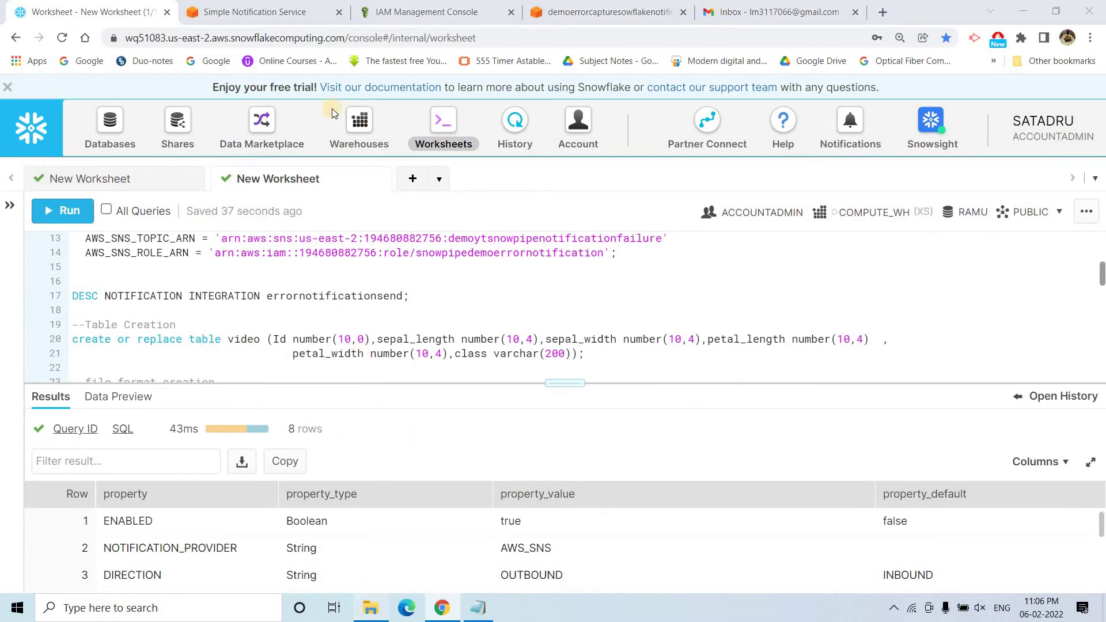
click(485, 123)
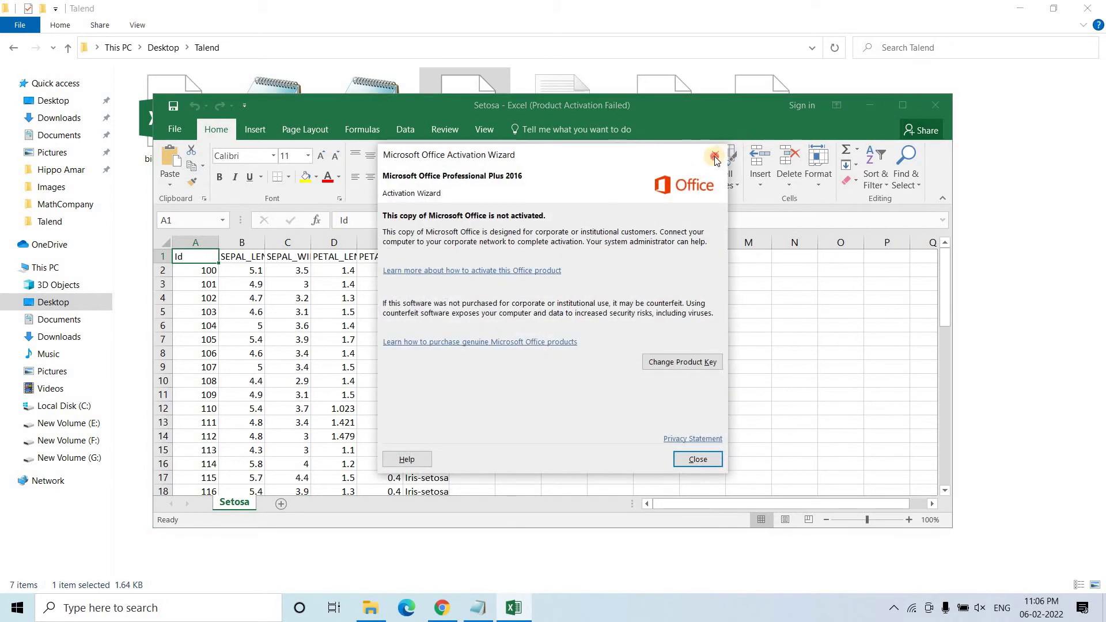
click(714, 156)
click(903, 106)
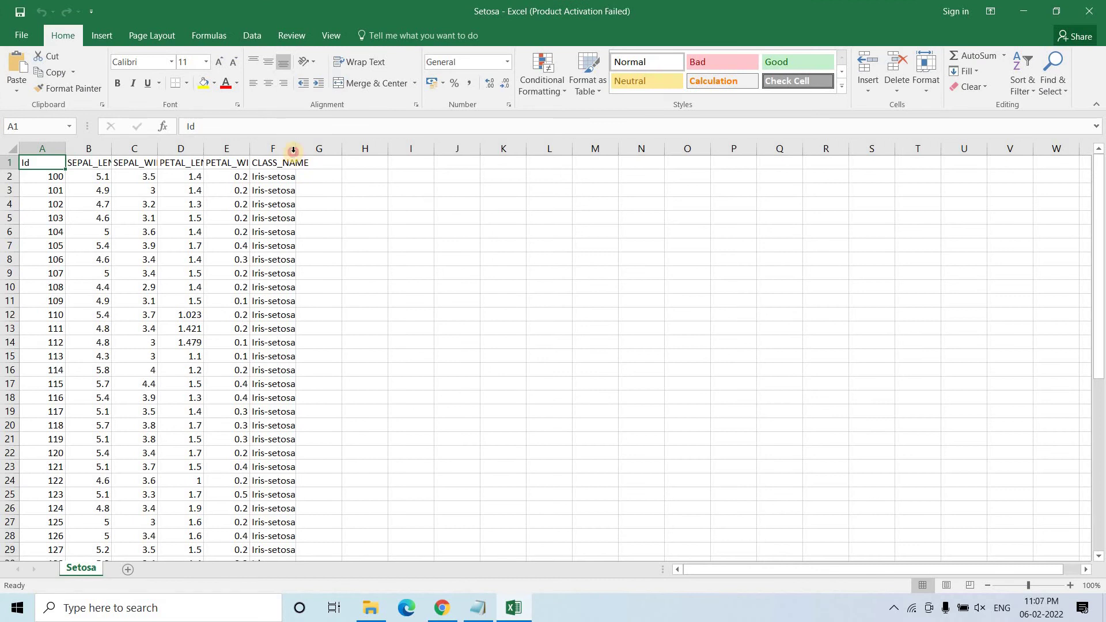
Step: Autofit all columns of the Setosa sheet so the full headers and values can be read
double_click(295, 149)
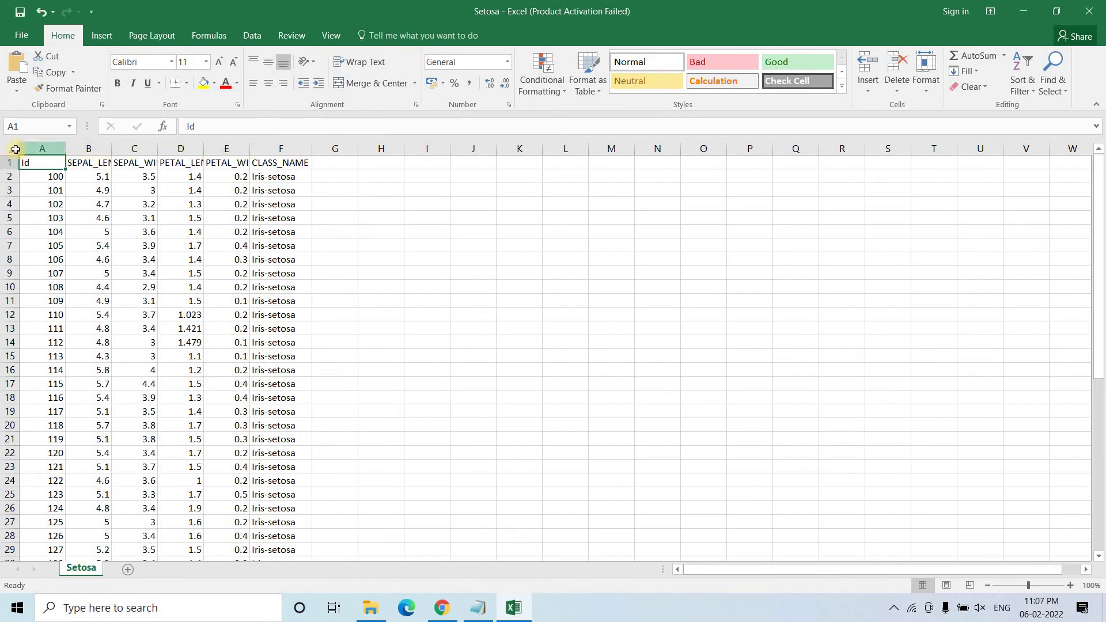
key(ctrl+a)
double_click(65, 148)
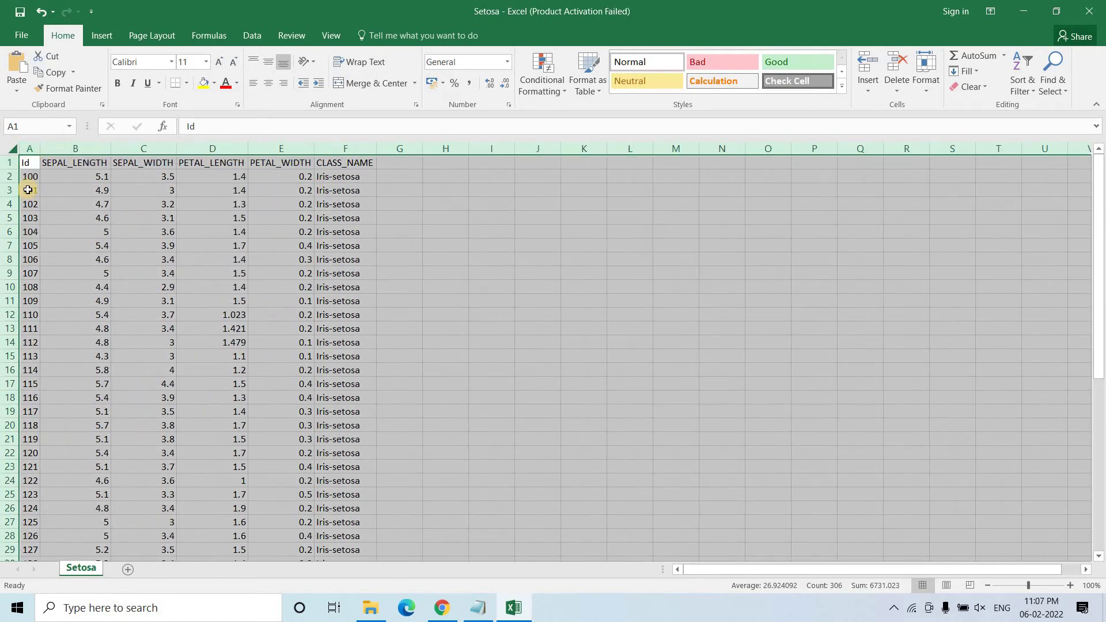
click(27, 191)
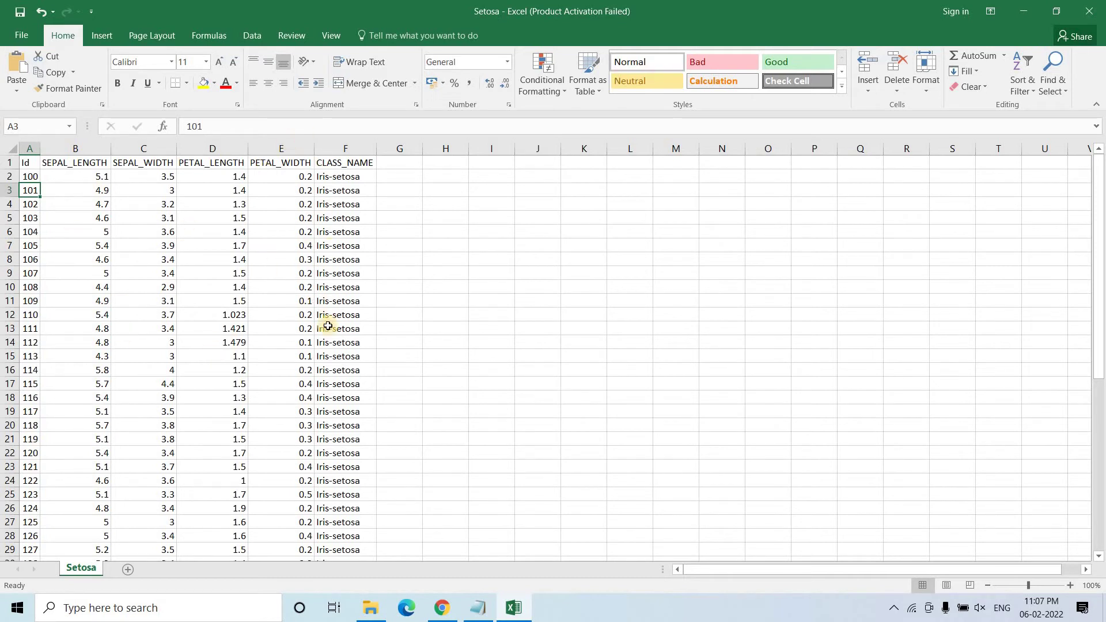
Step: Switch back to the Snowflake worksheet and run the create or replace table statement for the video table
click(444, 616)
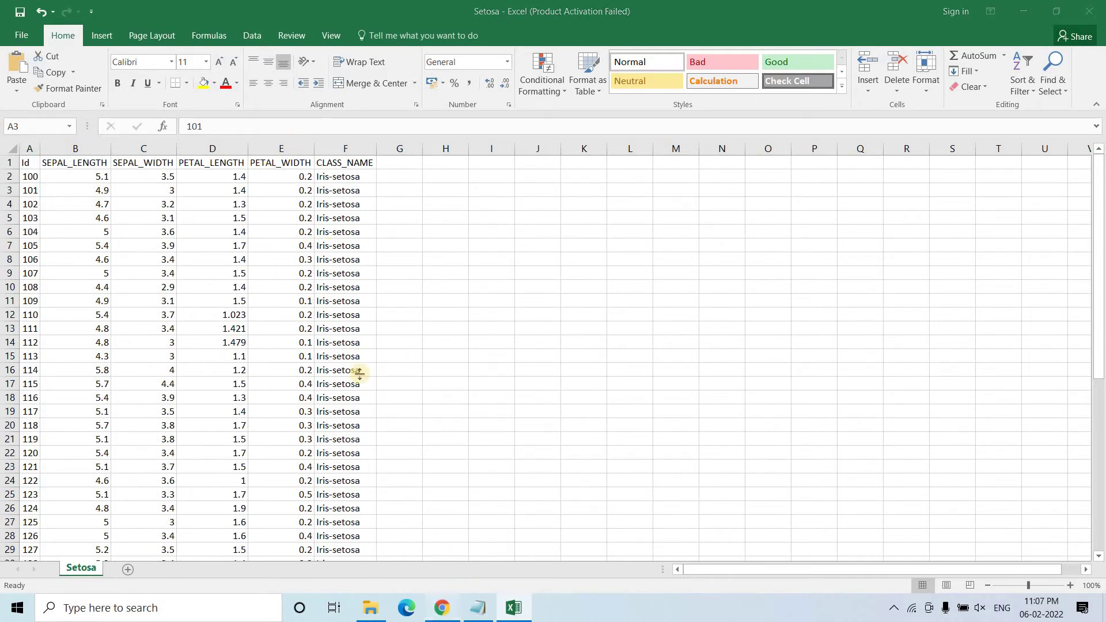
drag(144, 365, 73, 340)
click(262, 340)
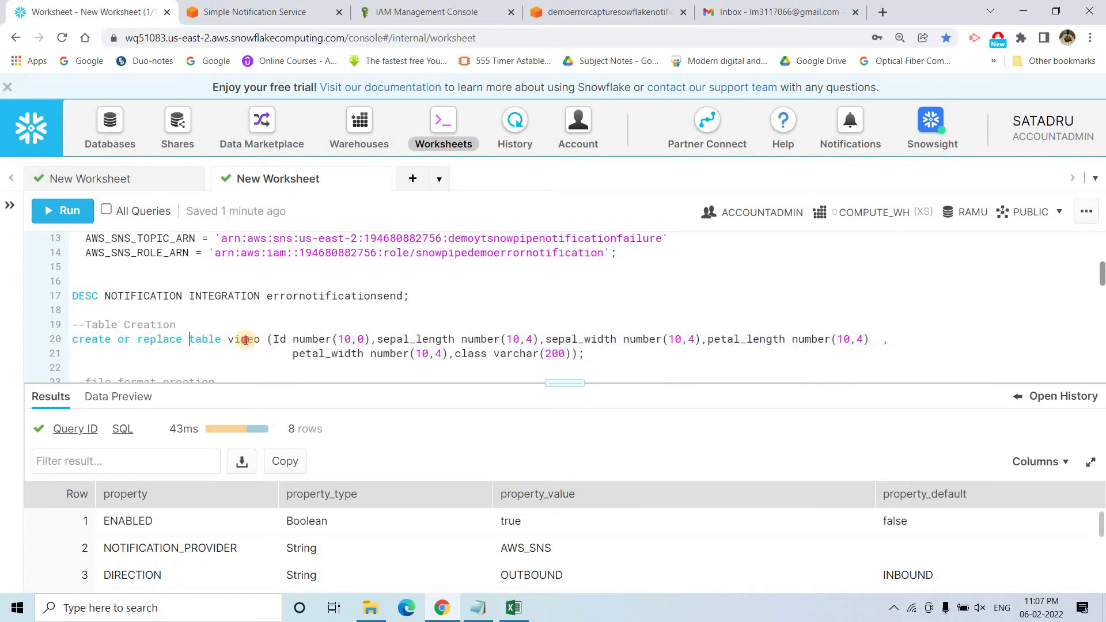
click(421, 339)
click(545, 353)
click(76, 215)
Step: Compare the my_csv_format settings with the Setosa sheet in Excel and run the create or replace file format statement in the Snowflake worksheet
scroll(262, 341, down, 4)
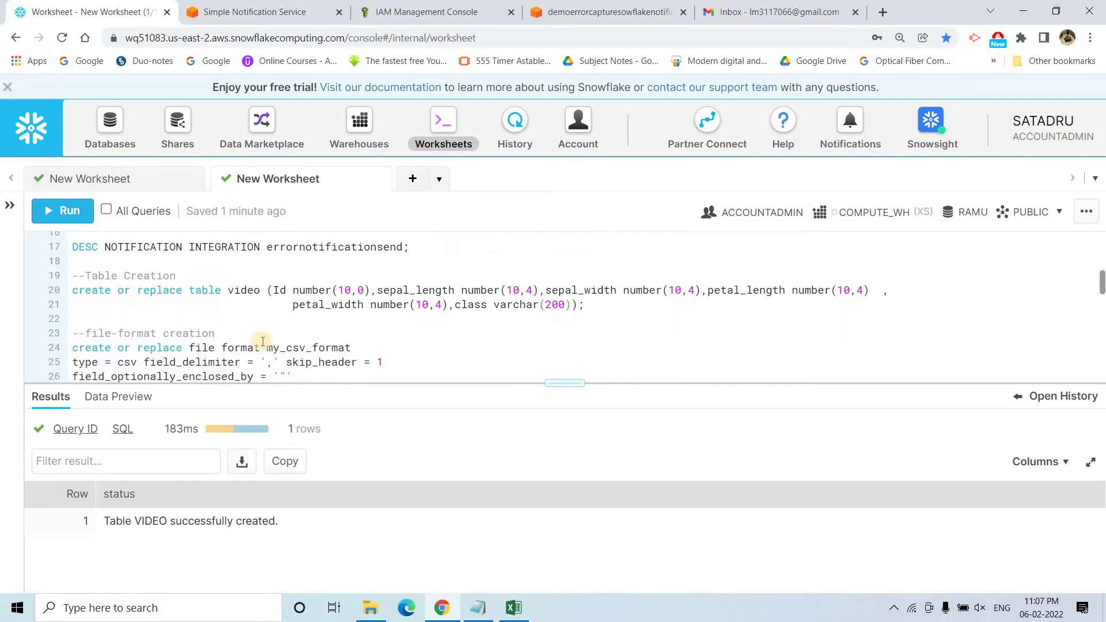
click(183, 321)
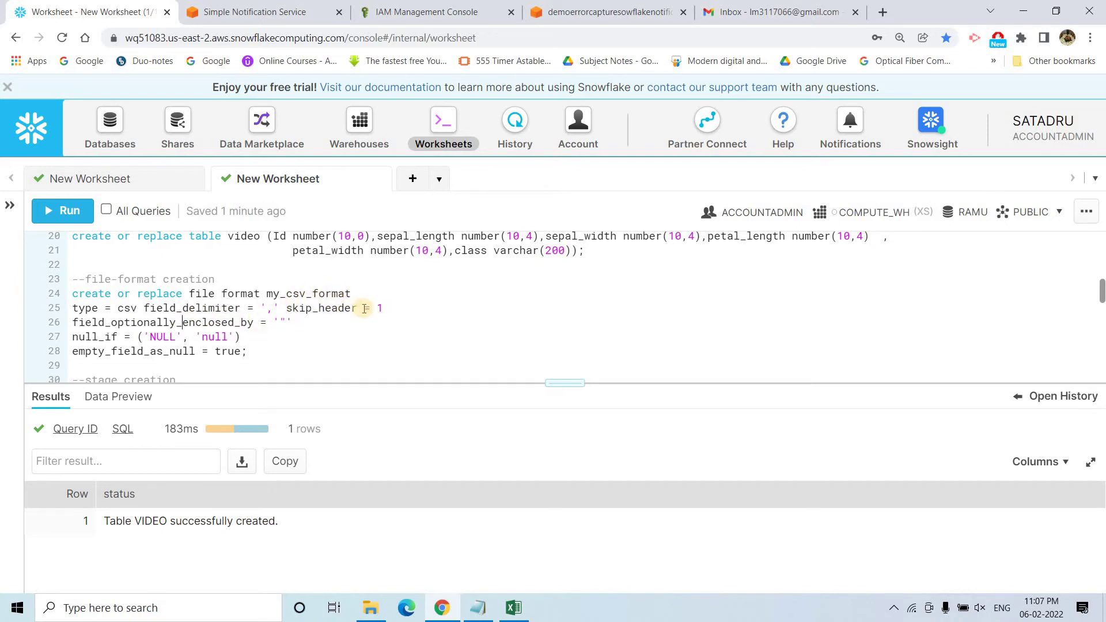
click(513, 609)
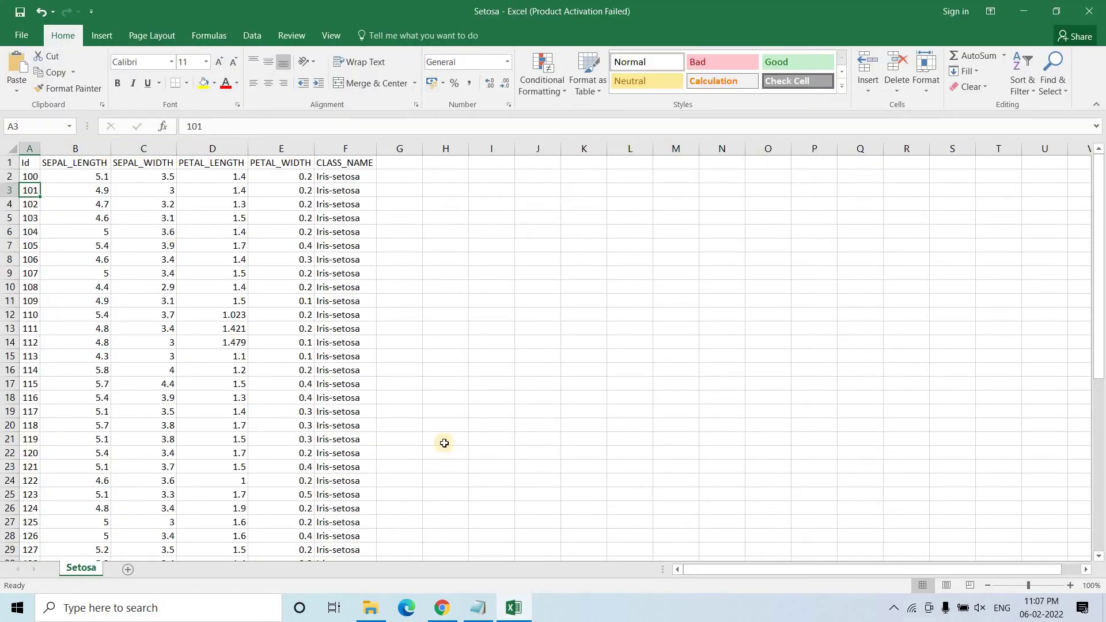
click(443, 612)
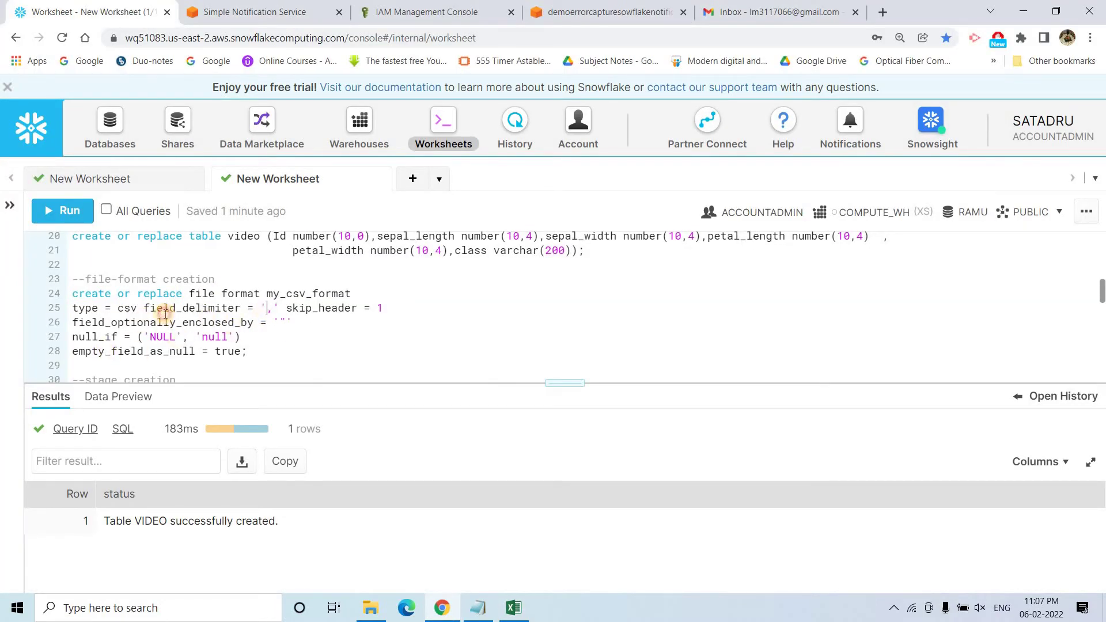
click(50, 216)
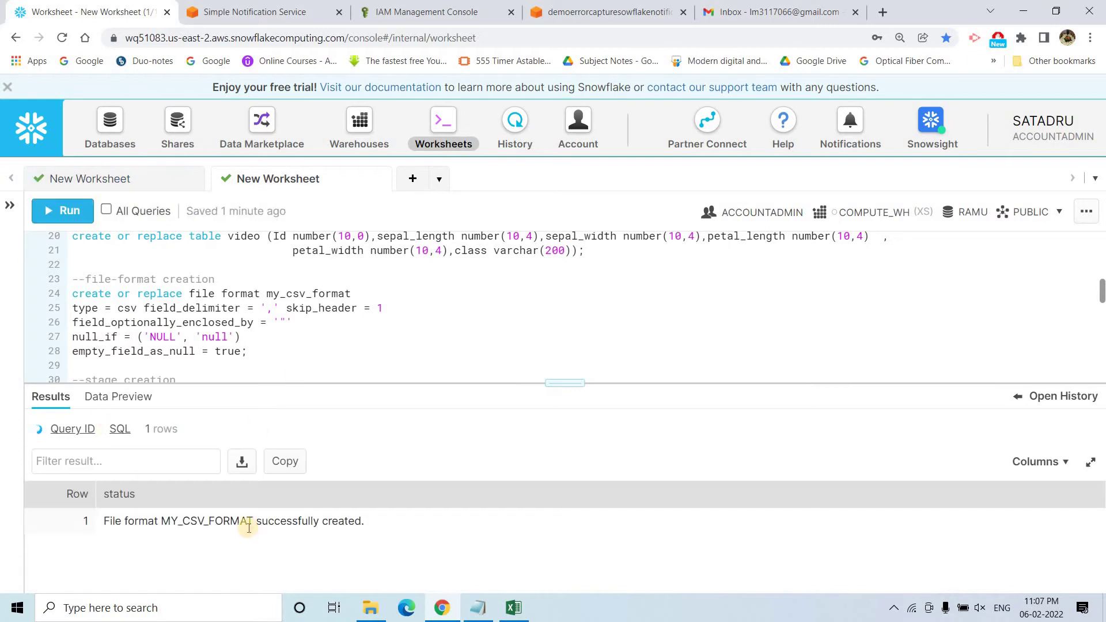
Step: Examine the snow_simple stage creation statement for the bucket URL and AWS credential values it still needs
scroll(267, 341, down, 3)
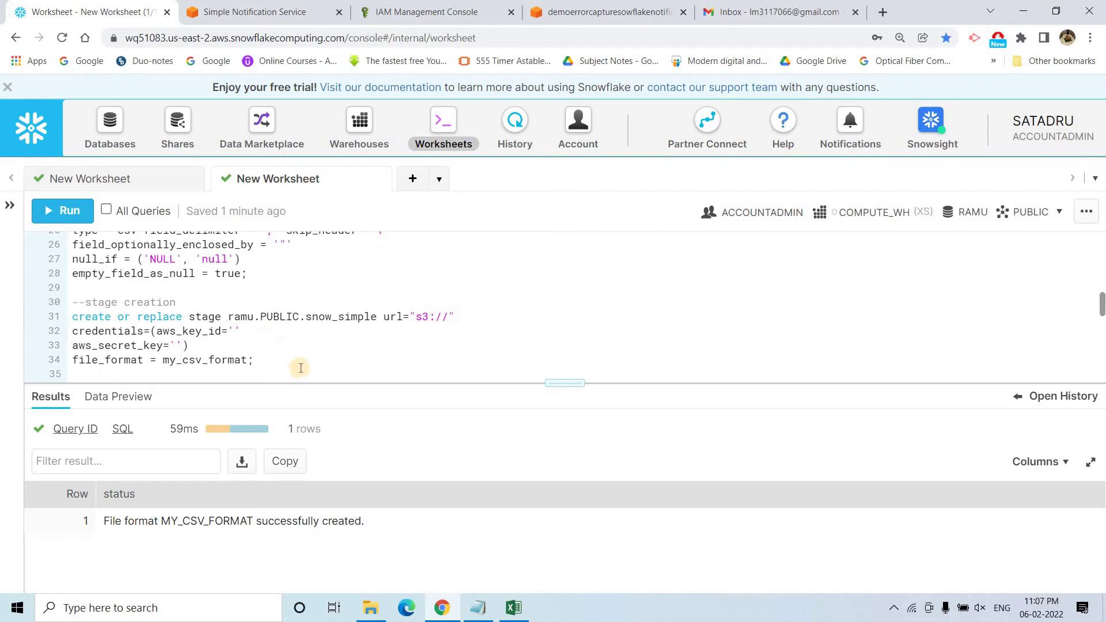
shift+click(68, 304)
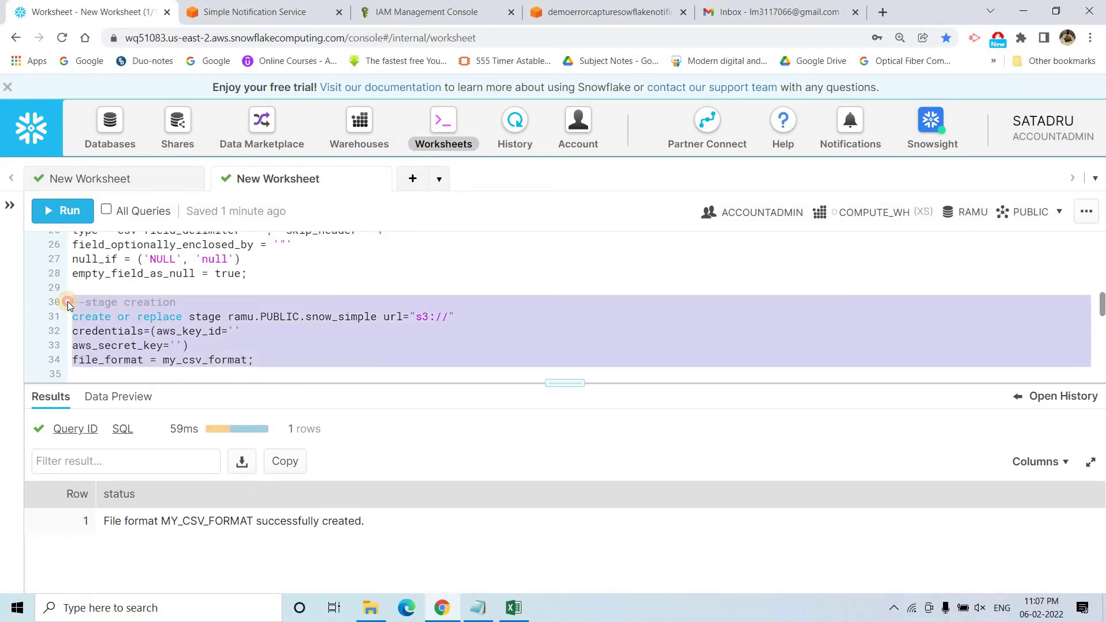
click(233, 341)
scroll(277, 311, up, 5)
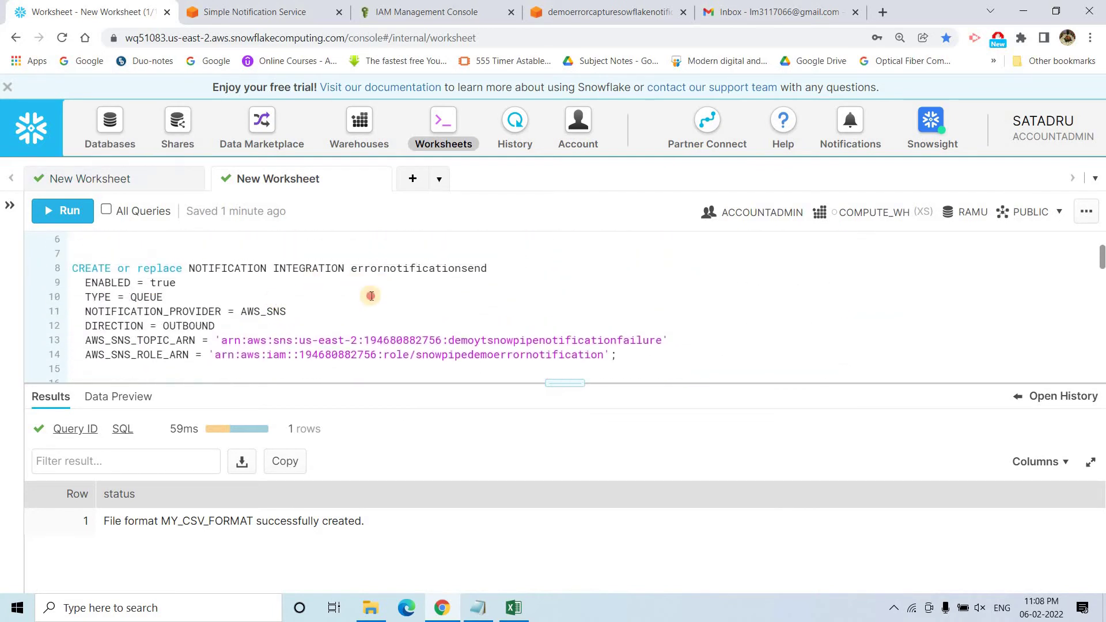
scroll(372, 296, down, 5)
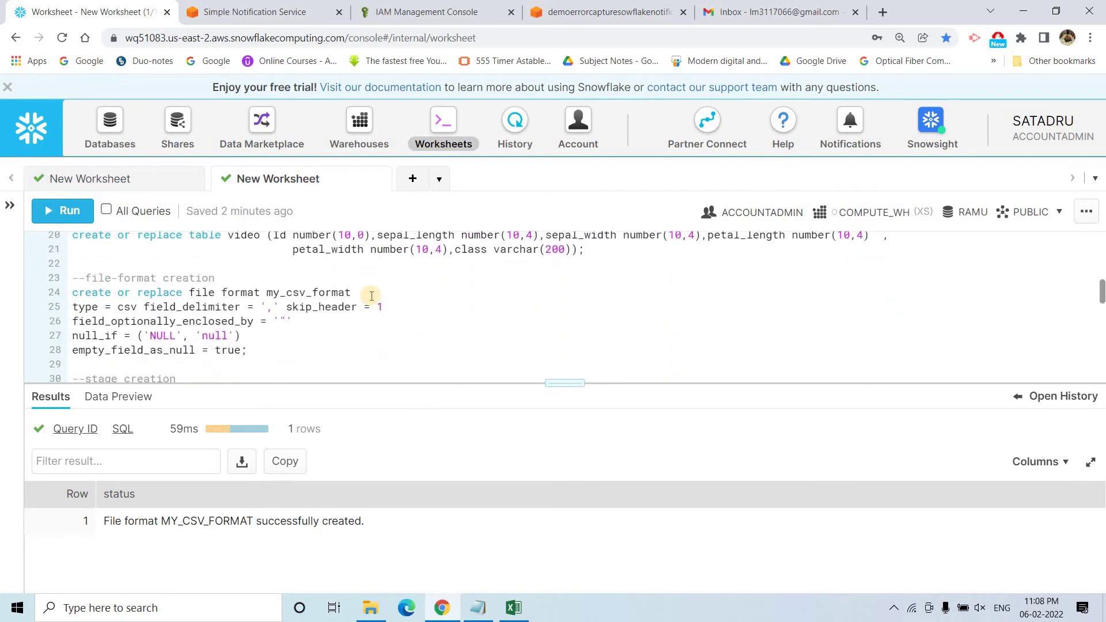
scroll(371, 296, down, 2)
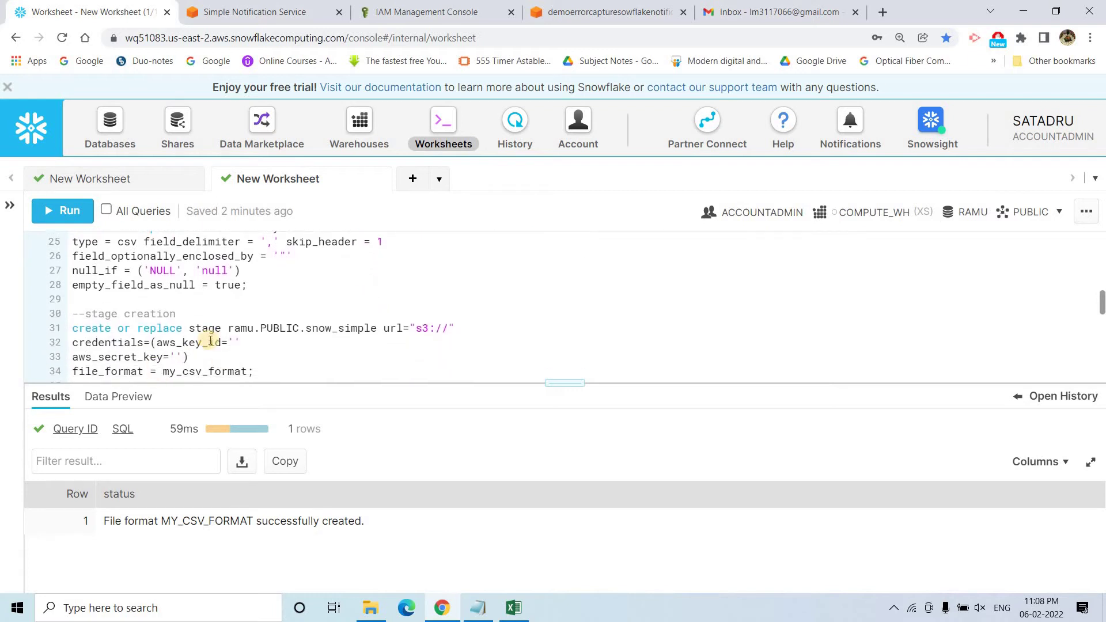
click(176, 354)
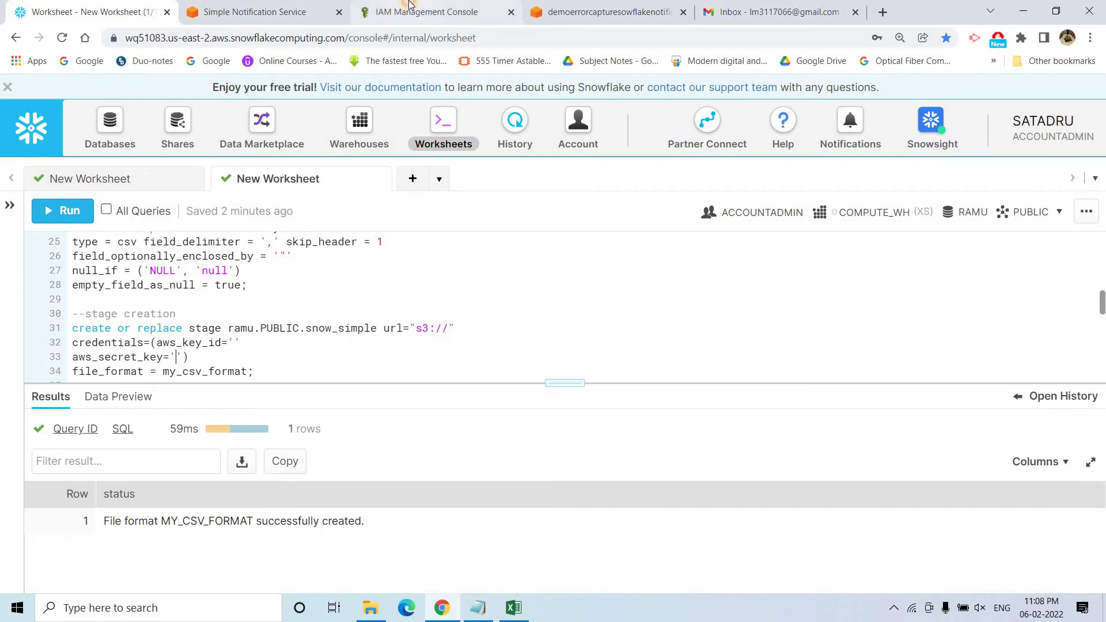
Step: Switch to the AWS IAM console and open the account's security credentials page in a new tab
click(408, 5)
click(1068, 87)
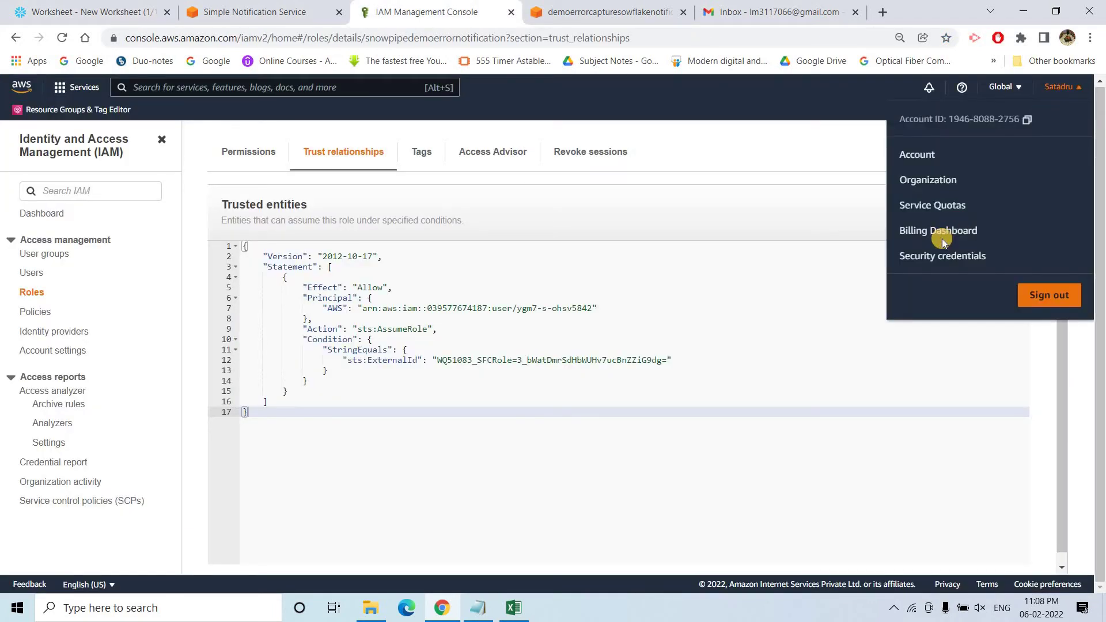
right_click(930, 260)
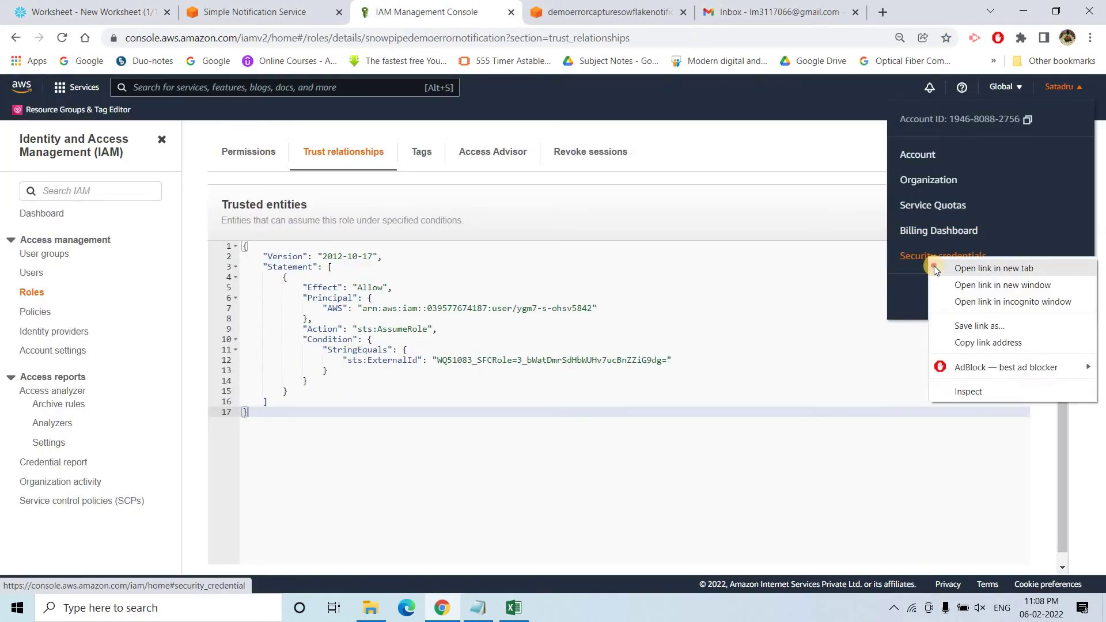
click(934, 267)
click(709, 157)
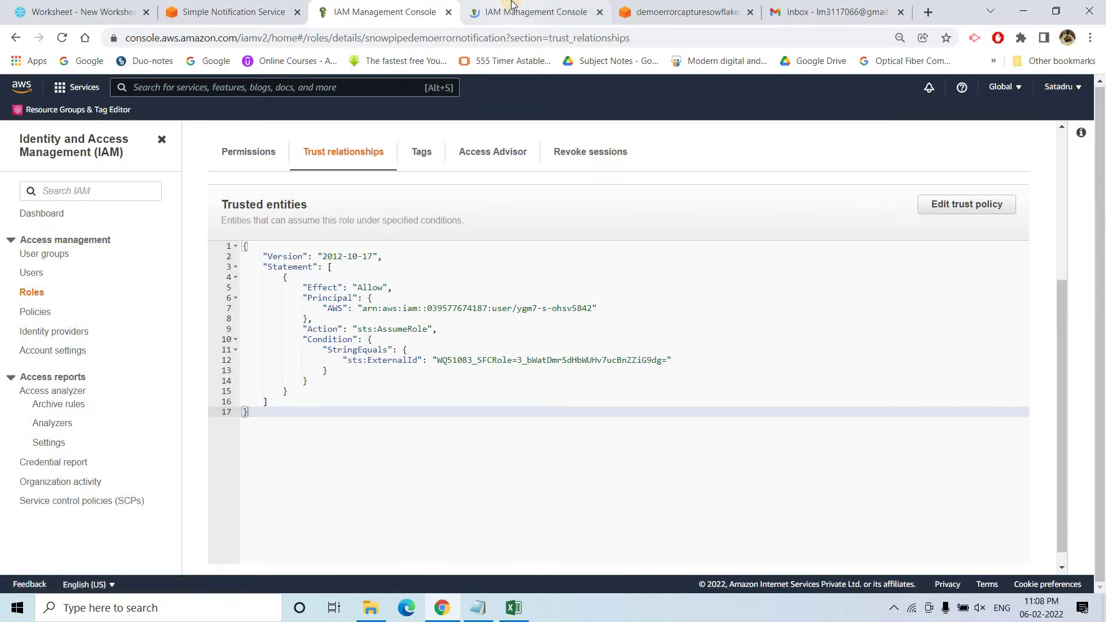
click(511, 7)
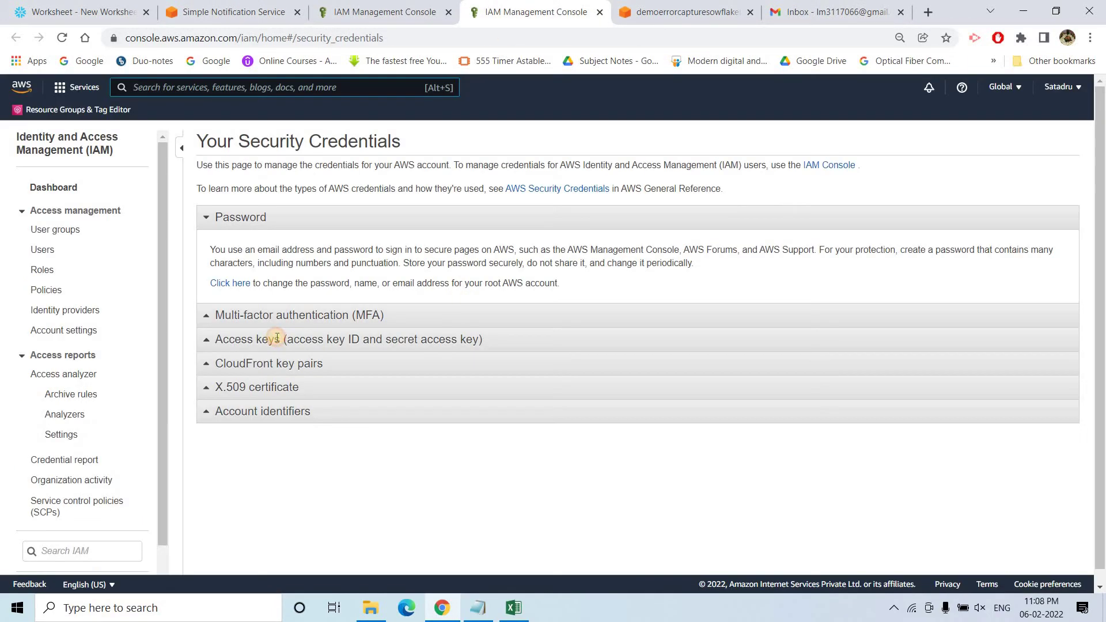
Step: Create a new root access key, download its key file and open the file in Excel
click(279, 339)
click(301, 395)
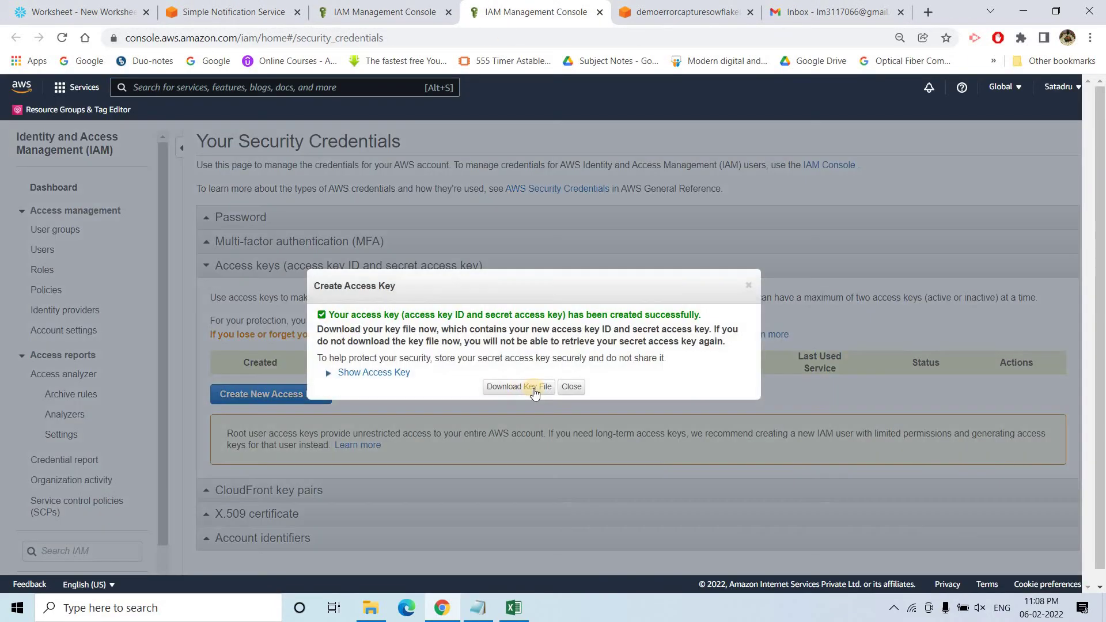
click(534, 392)
click(72, 572)
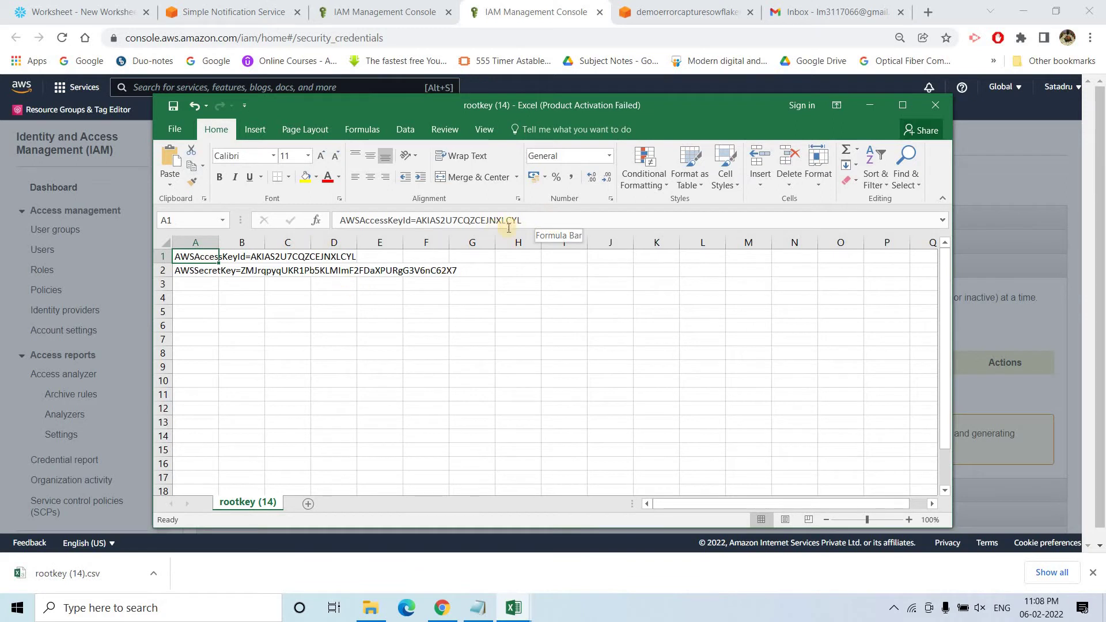
Step: Copy the access key ID from the key file into the empty aws_key_id value of the stage creation statement in the Snowflake worksheet
double_click(419, 221)
key(ctrl+c)
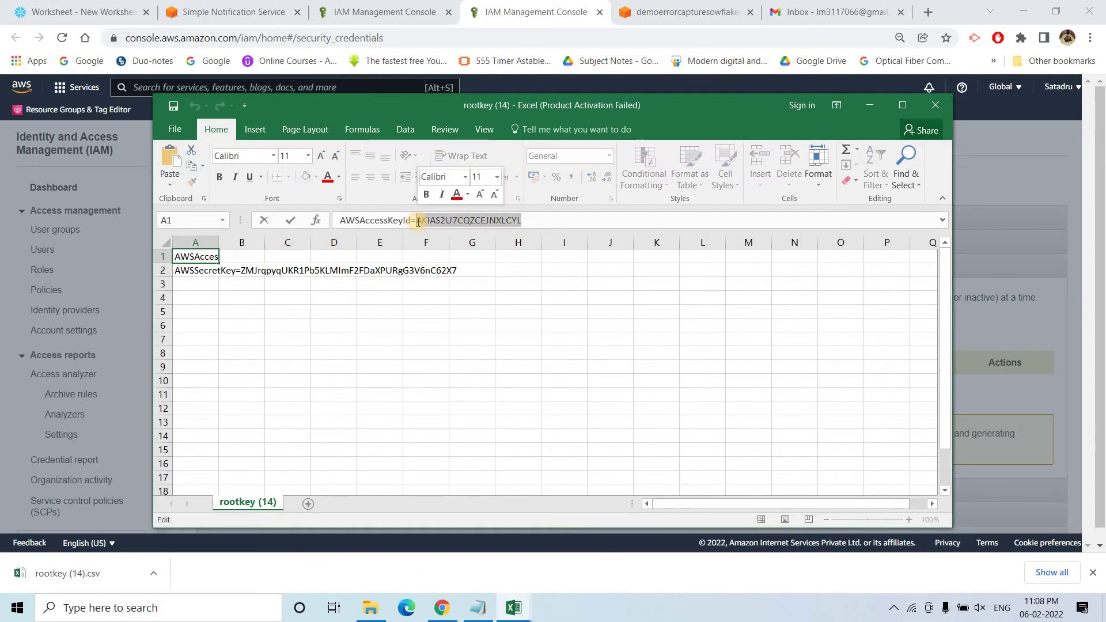
click(69, 8)
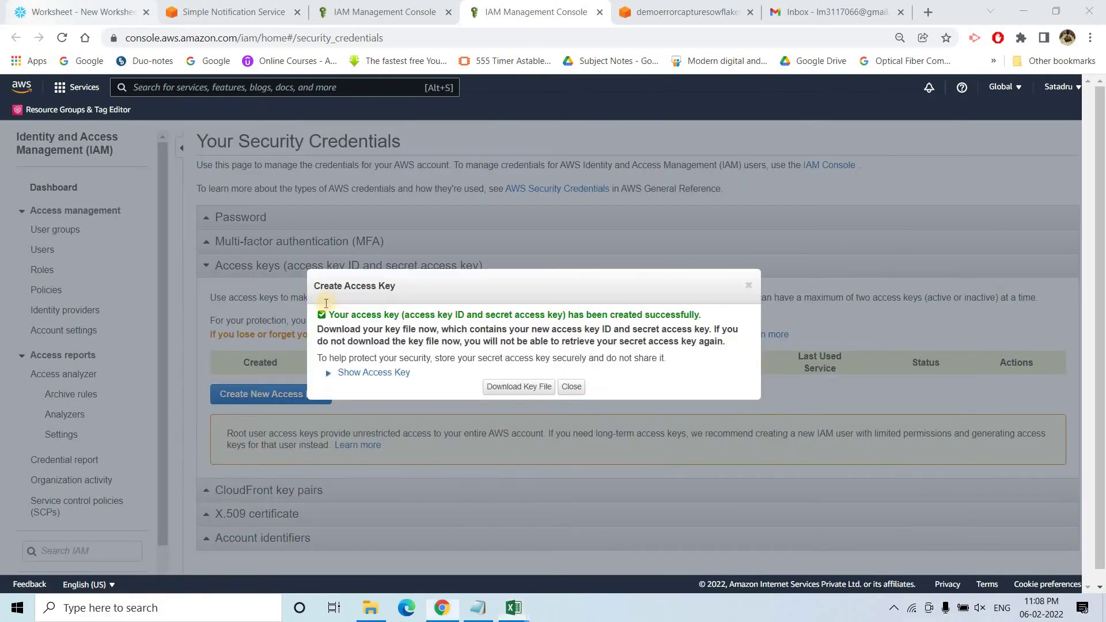
click(177, 356)
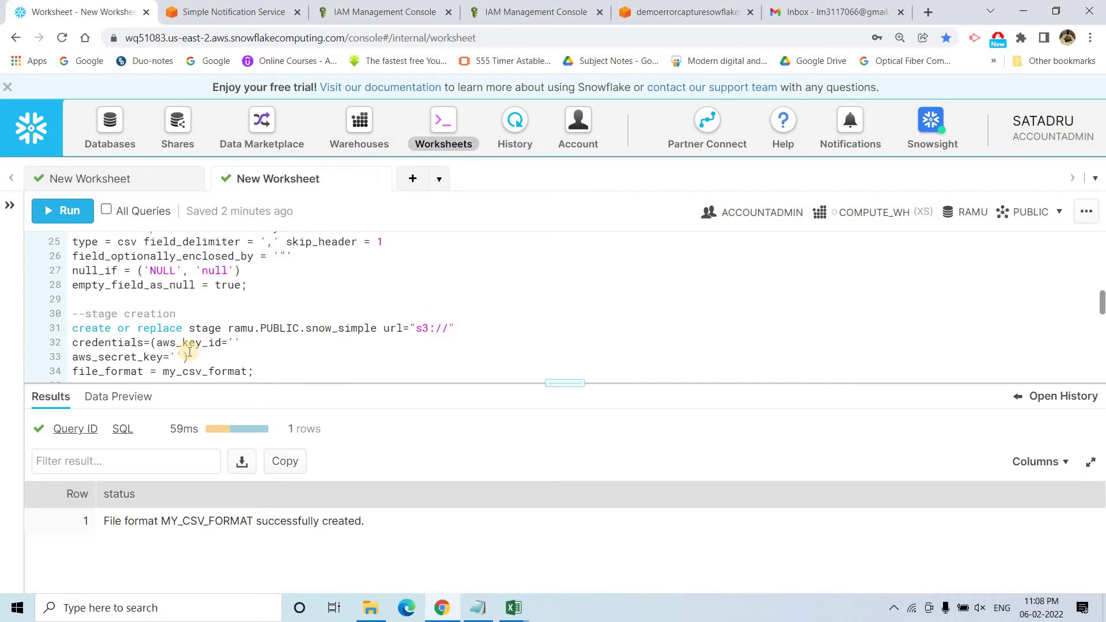
key(ctrl+v)
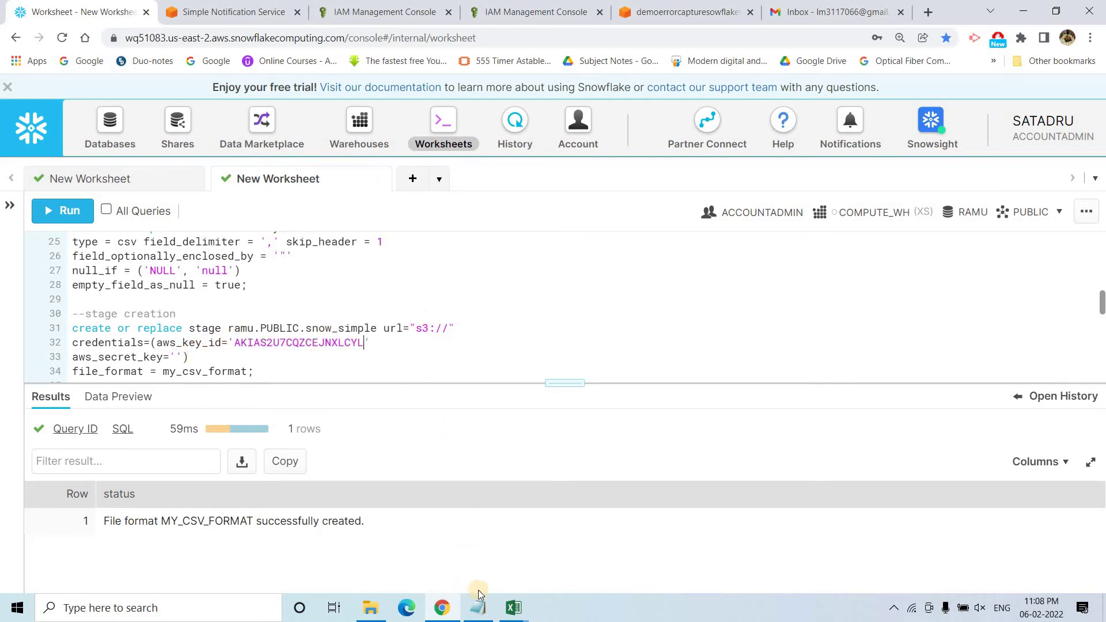
Step: Copy the secret access key from the key file in Excel into the empty aws_secret_key value of the Snowflake stage statement
click(504, 608)
click(579, 562)
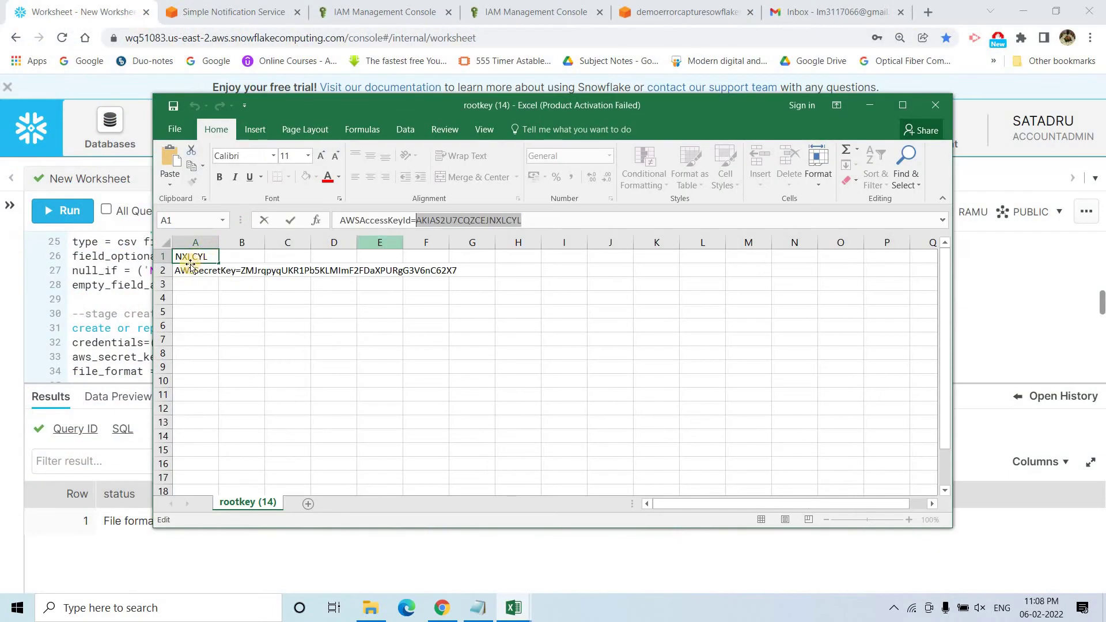
click(186, 267)
drag(623, 220, 408, 223)
key(ctrl+c)
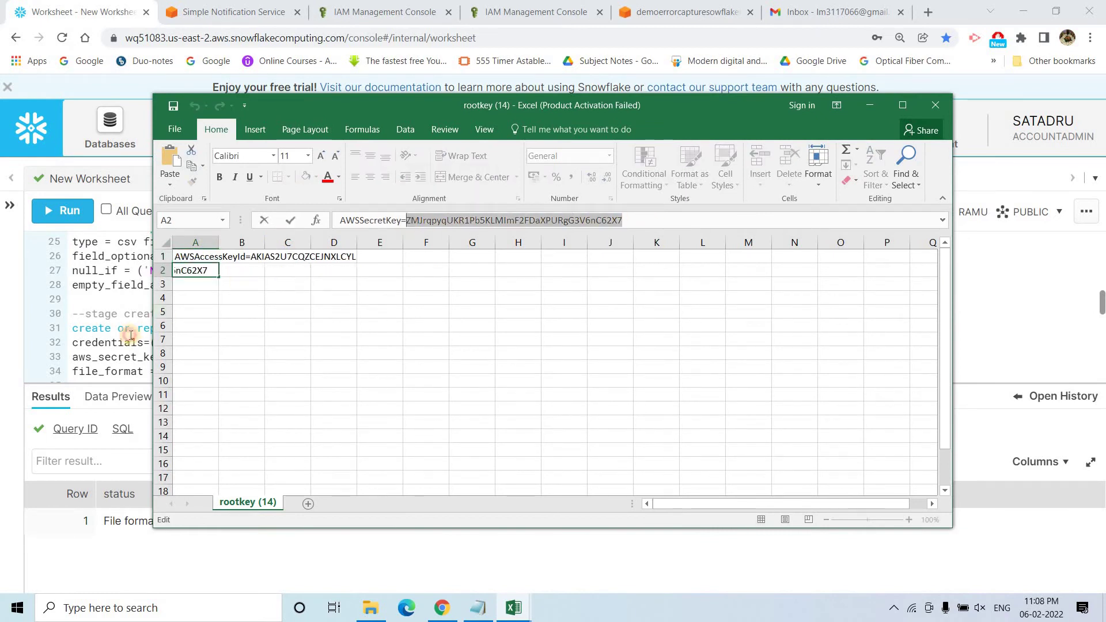
click(130, 328)
click(178, 356)
key(ctrl+v)
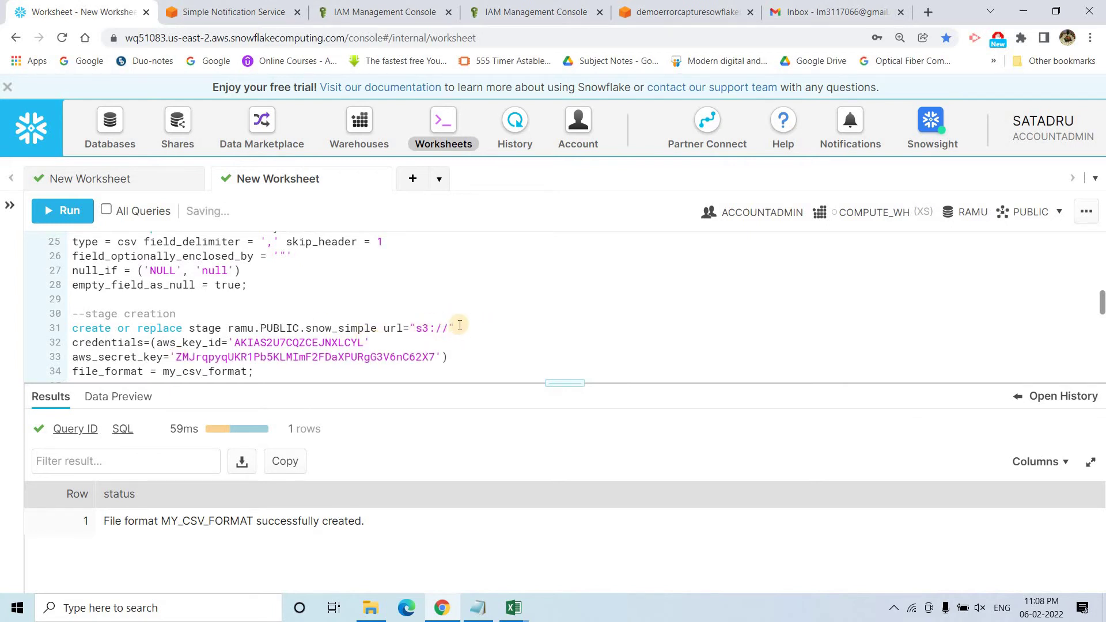
Step: Set the stage URL to s3://demoerrorcapturesowflakenotification using the name copied from the S3 console, and run the stage creation statement
click(635, 6)
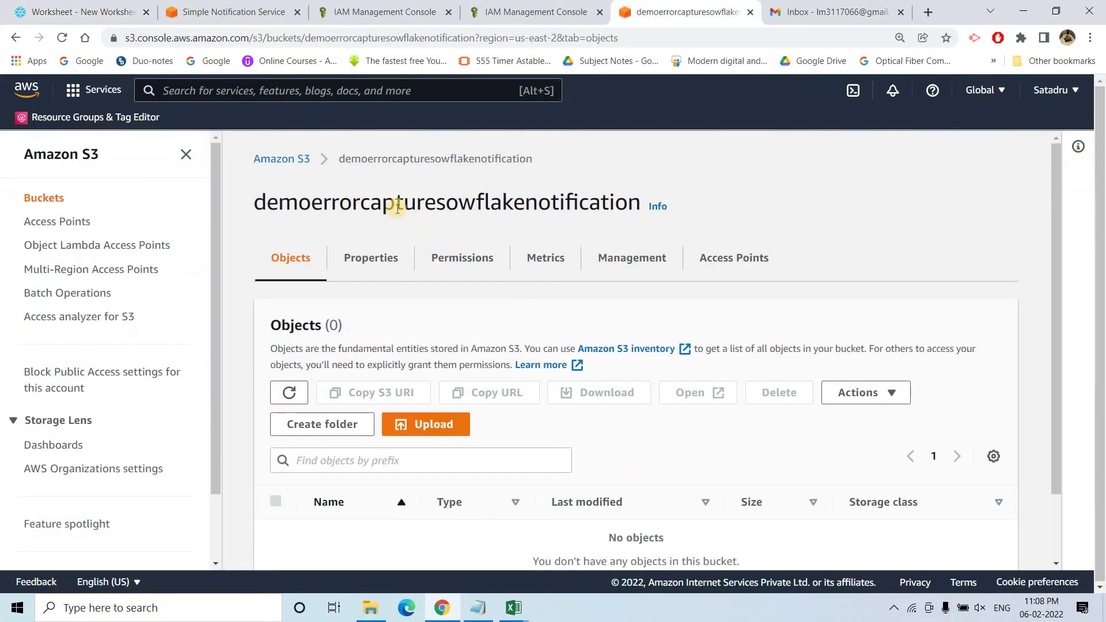
double_click(397, 208)
click(98, 7)
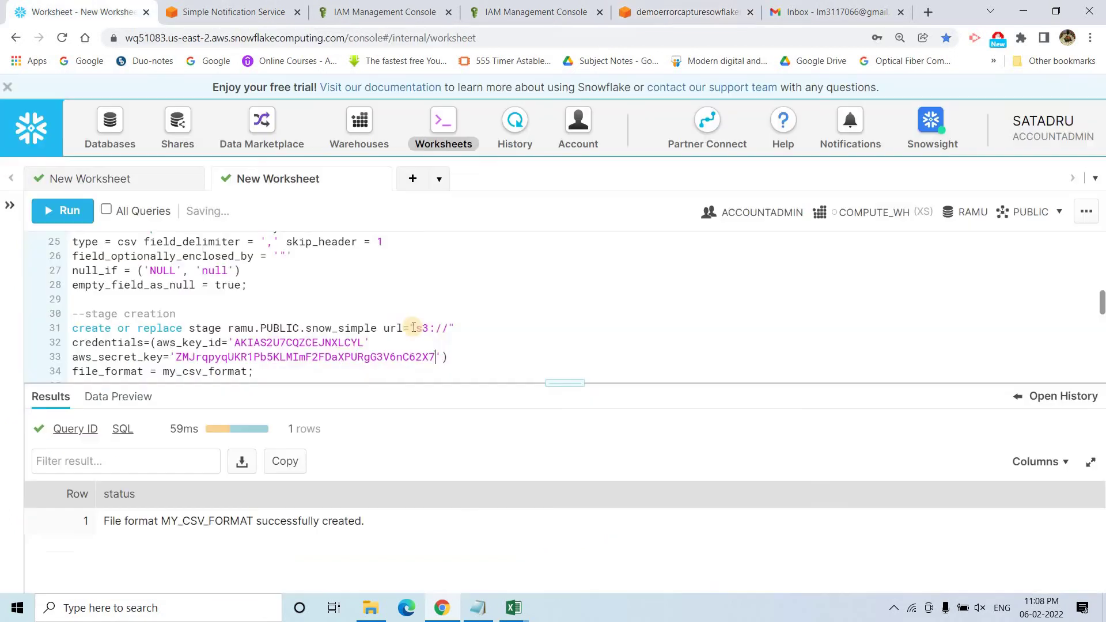
text(s3:/)
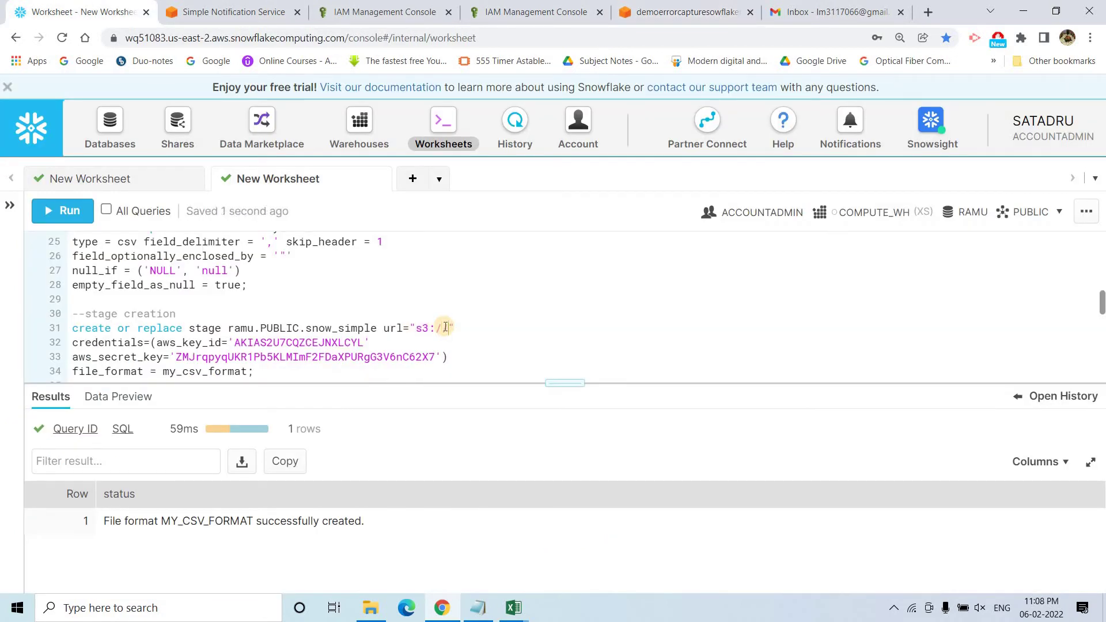
text(/)
key(ctrl+v)
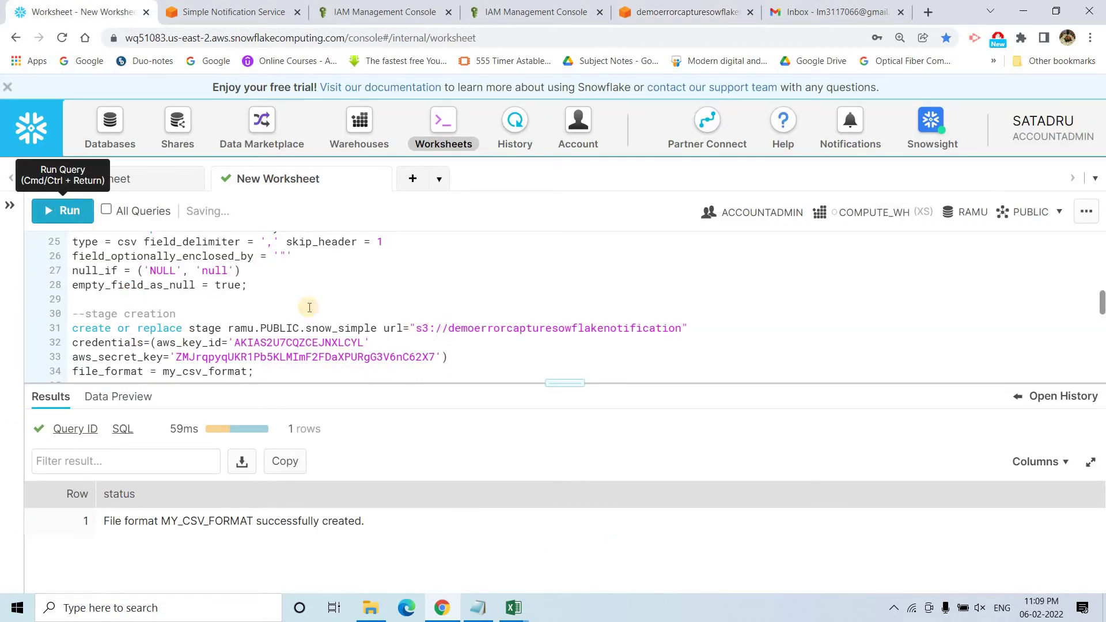
click(57, 211)
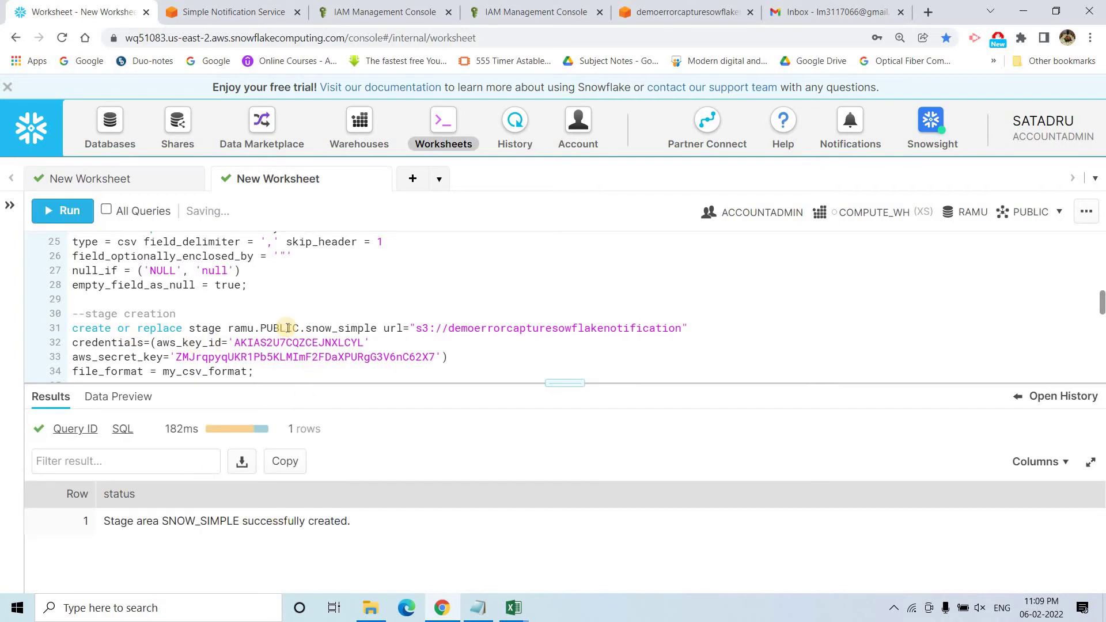
Step: List the files in the ramu.PUBLIC.snow_simple stage and check the object list of the demoerrorcapturesowflakenotification bucket in S3
scroll(288, 328, down, 2)
click(190, 351)
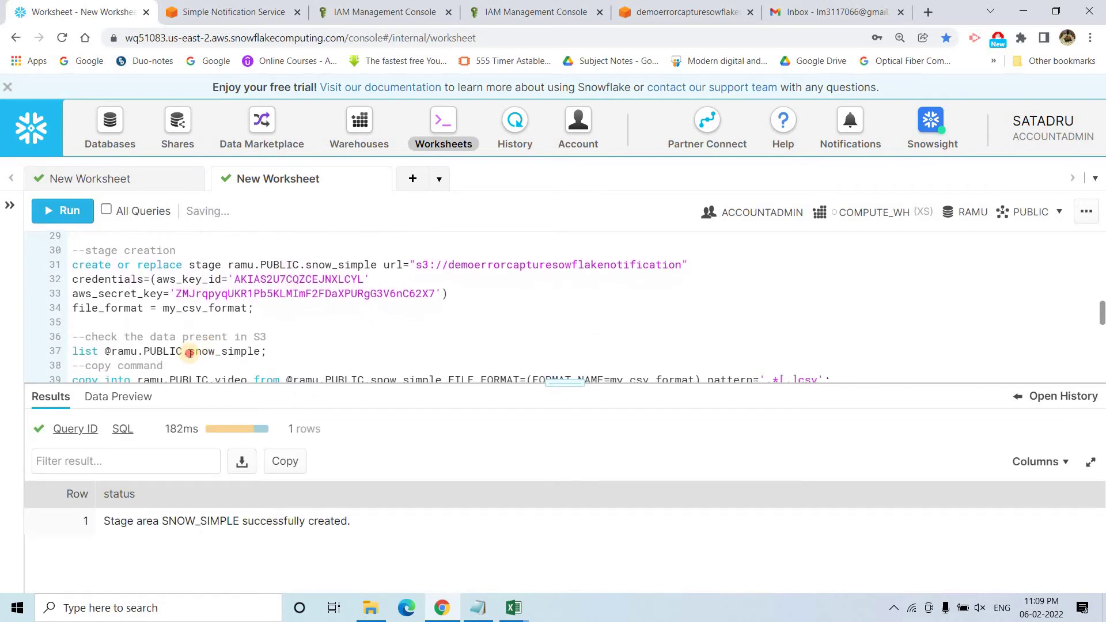
click(68, 210)
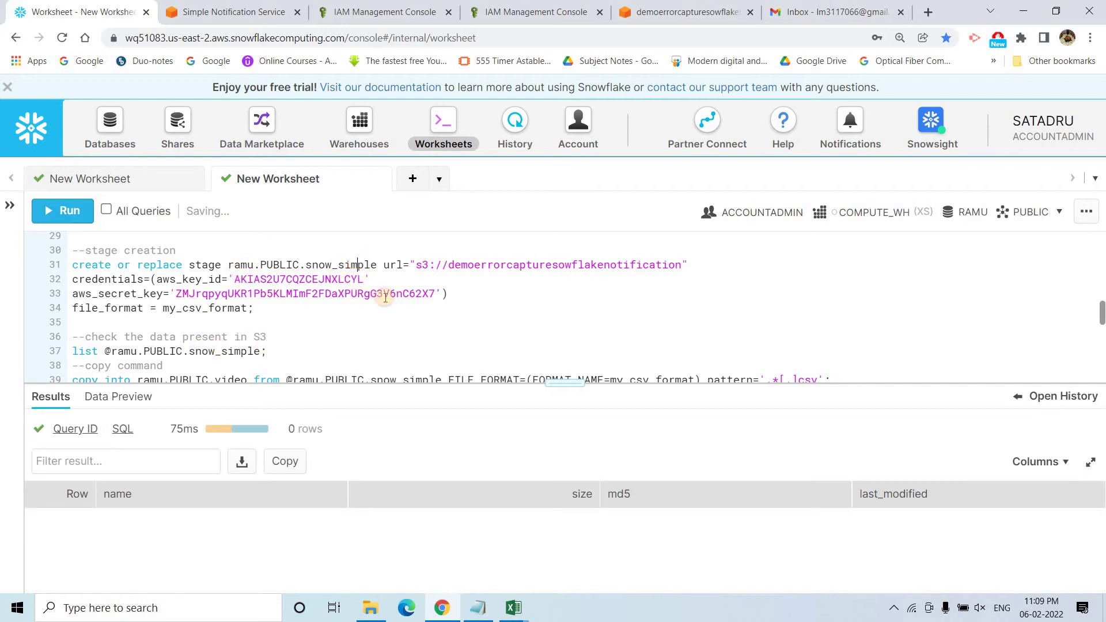
double_click(360, 265)
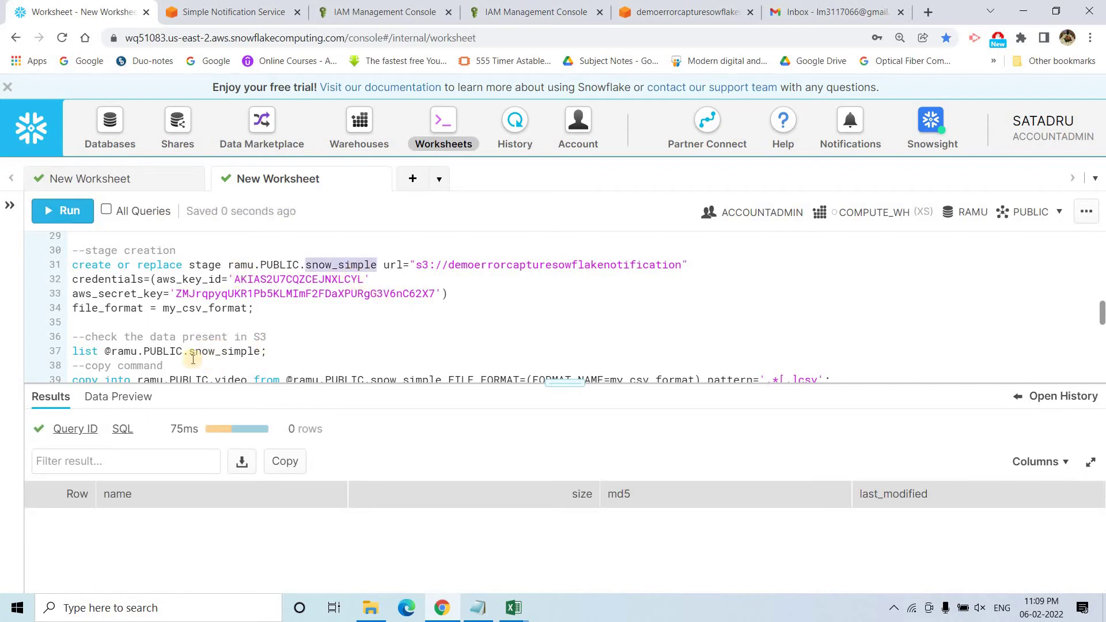
double_click(230, 352)
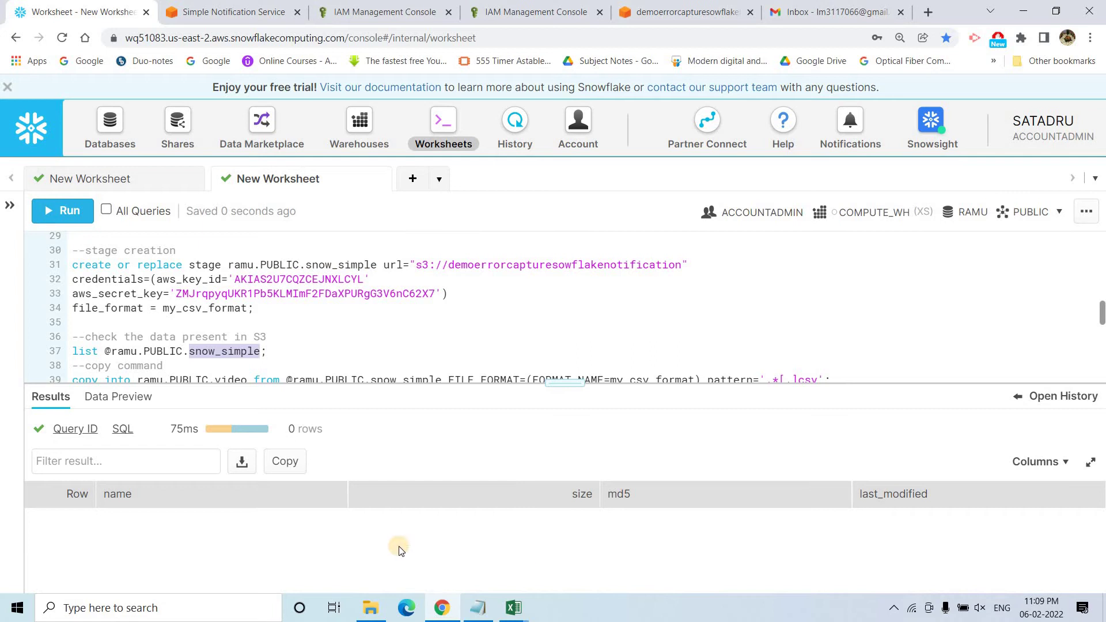
click(655, 7)
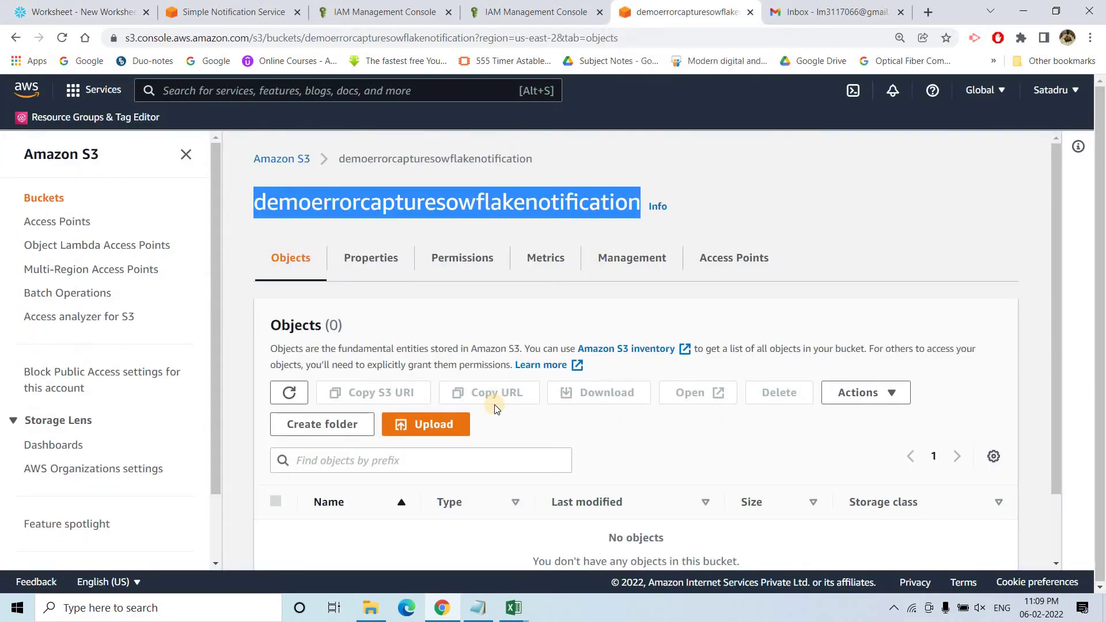
scroll(494, 408, down, 2)
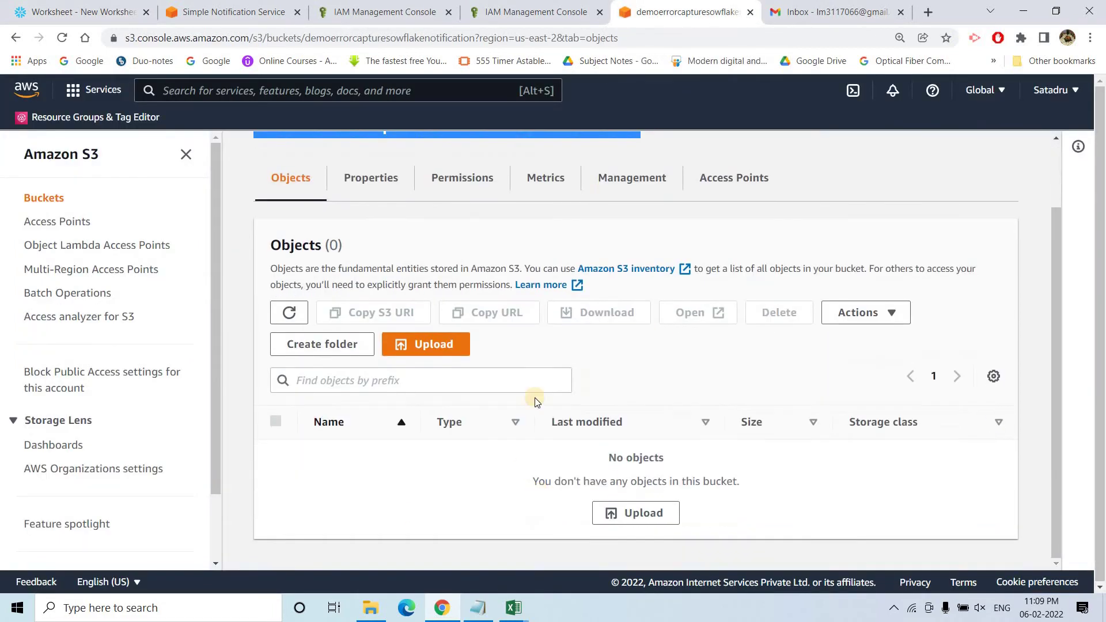
Step: Upload Setosa.csv from the Talend folder to the demoerrorcapturesowflakenotification bucket
click(629, 523)
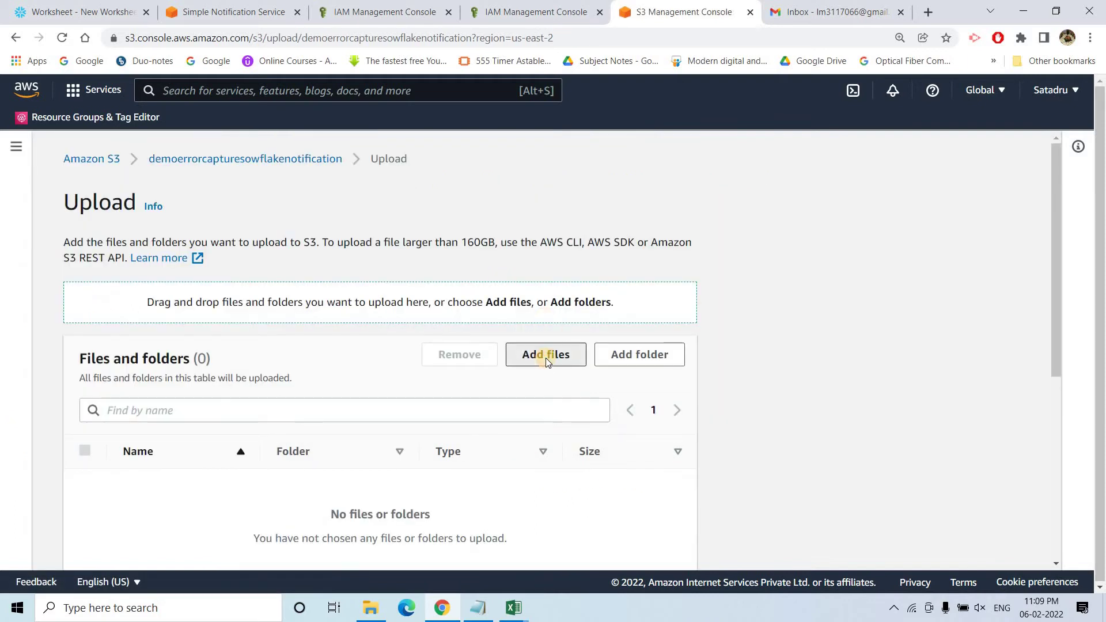
click(545, 355)
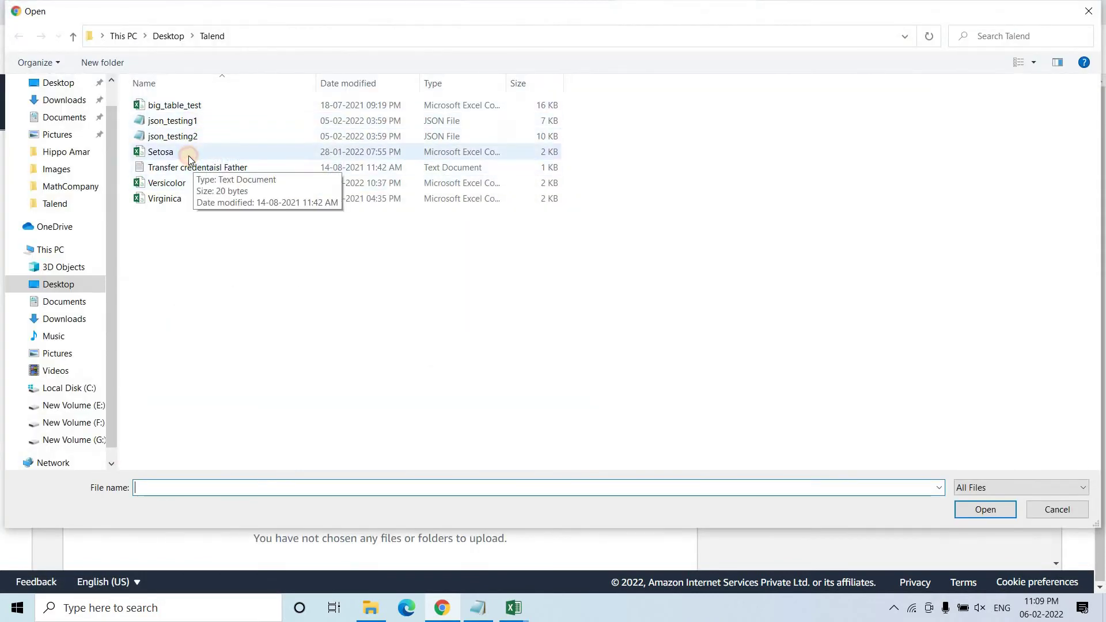
double_click(189, 154)
scroll(677, 526, down, 5)
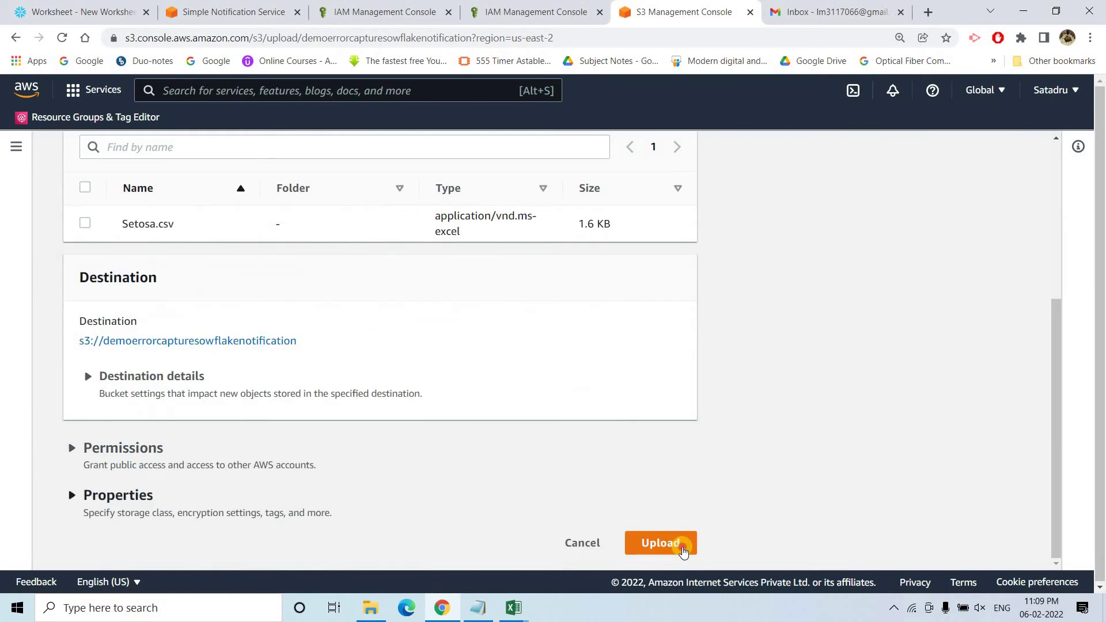
click(682, 548)
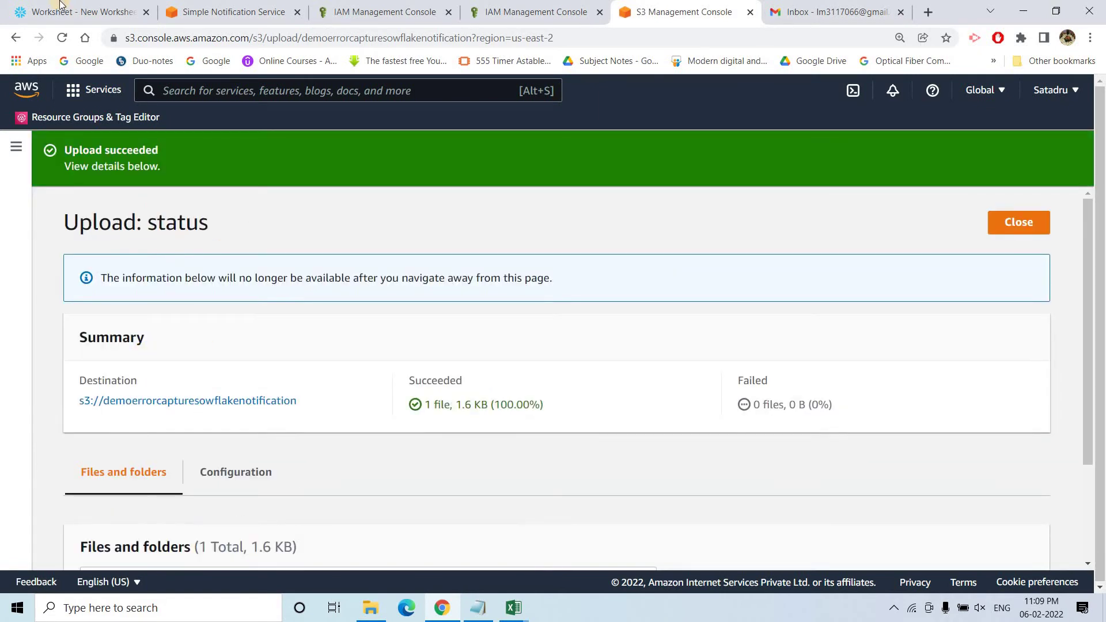
Step: List the files in the ramu.PUBLIC.snow_simple stage again in the Snowflake worksheet and widen the name column to show the full path
key(ctrl+1)
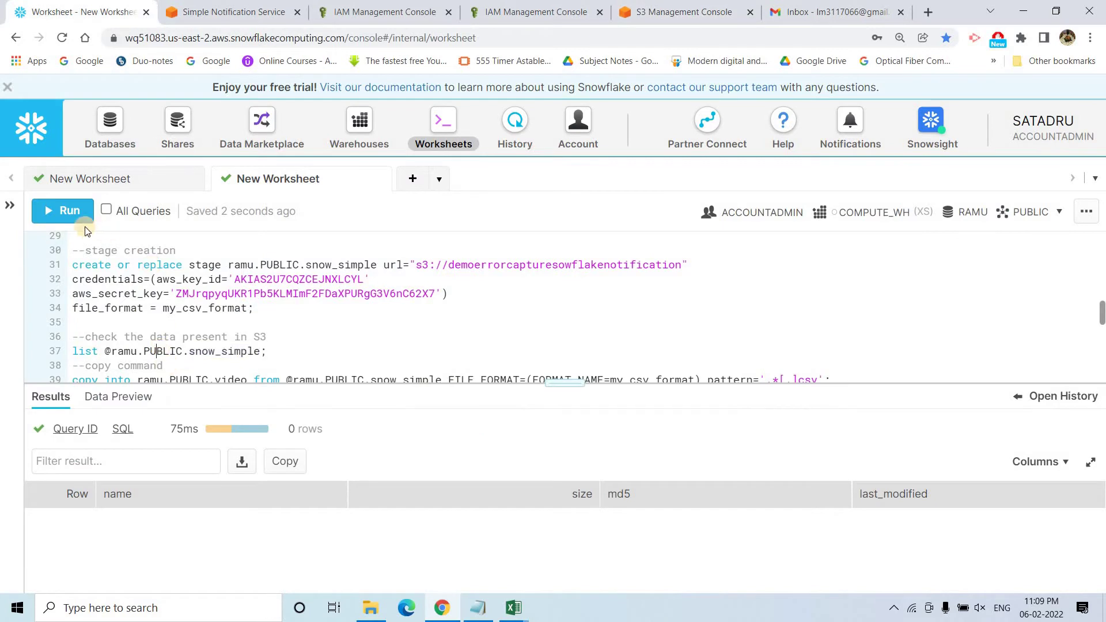
click(68, 212)
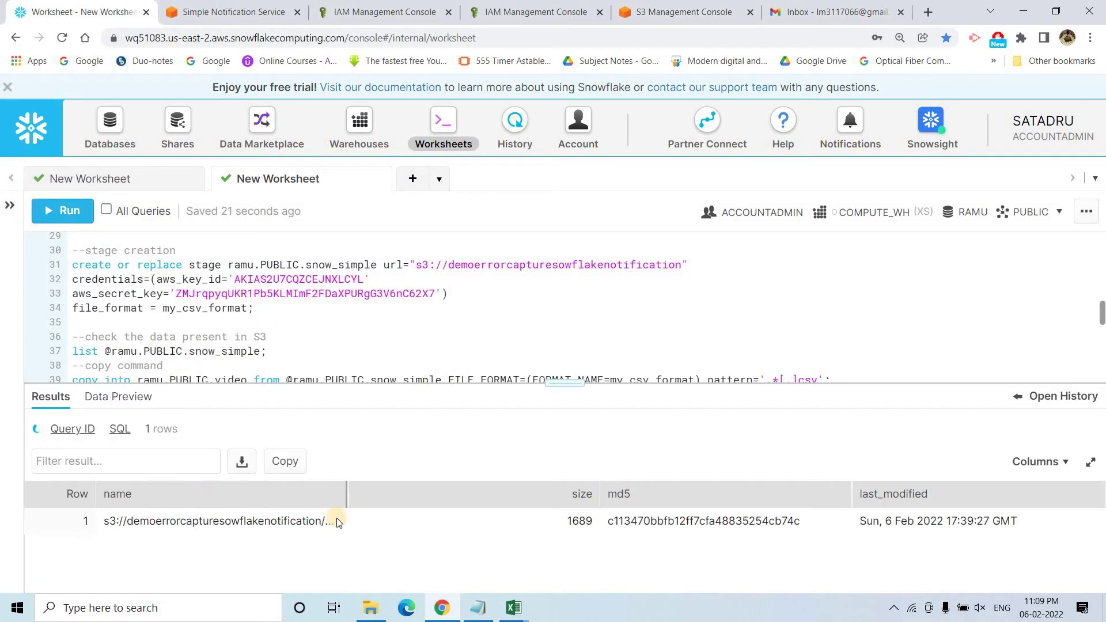
drag(495, 499, 563, 499)
drag(380, 520, 103, 521)
click(395, 322)
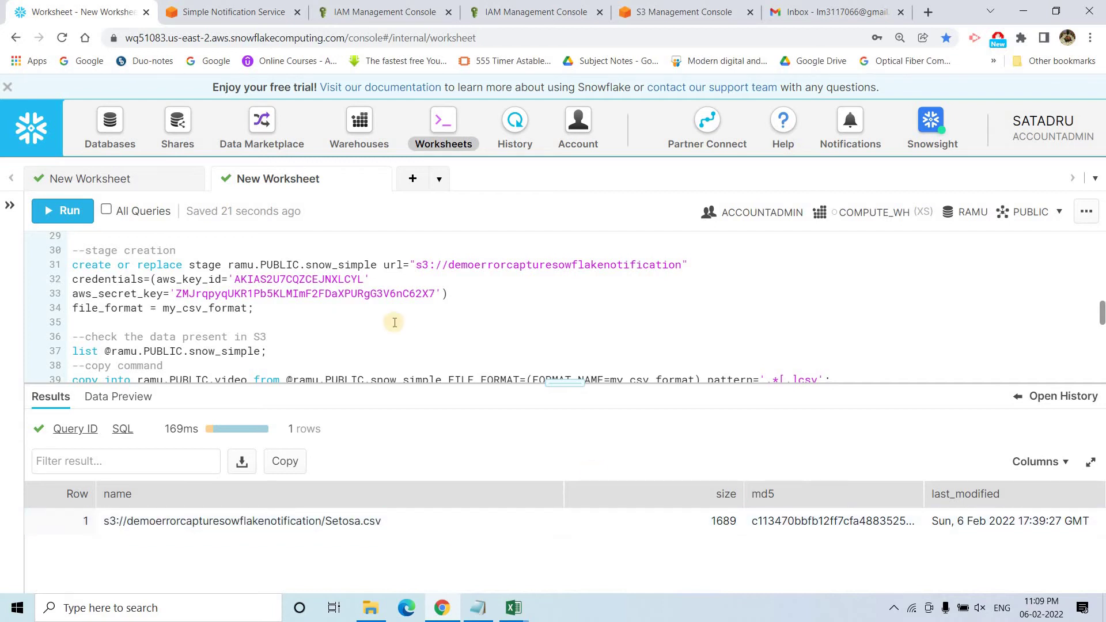
Step: Query the ramu.PUBLIC.video table, and run the copy command that loads the CSV files from the ramu.PUBLIC.snow_simple stage into it
scroll(395, 323, down, 2)
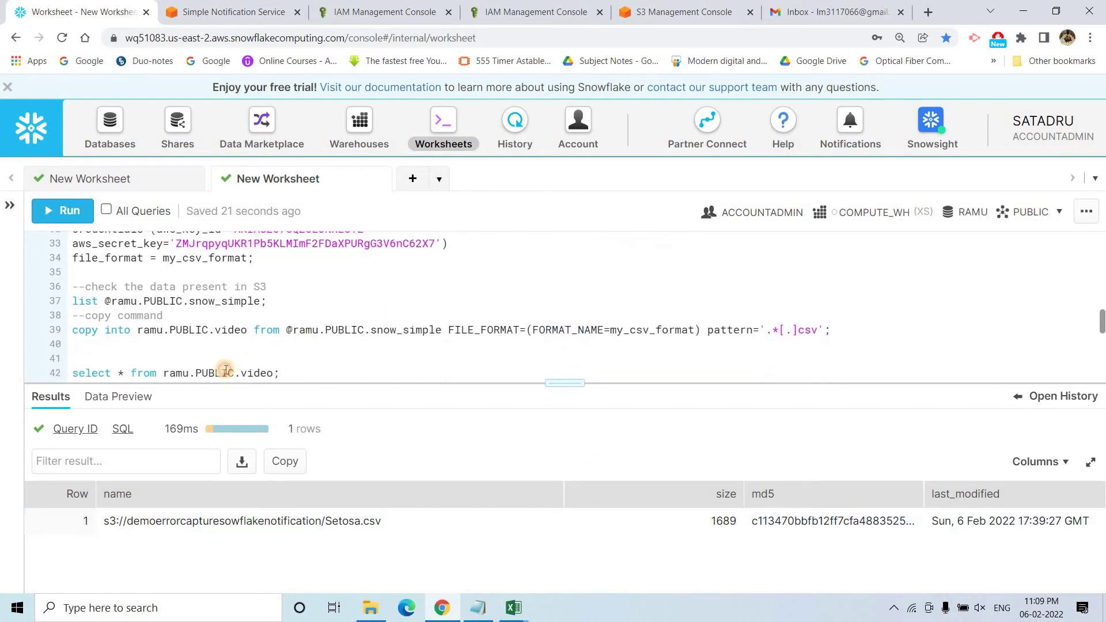
click(60, 211)
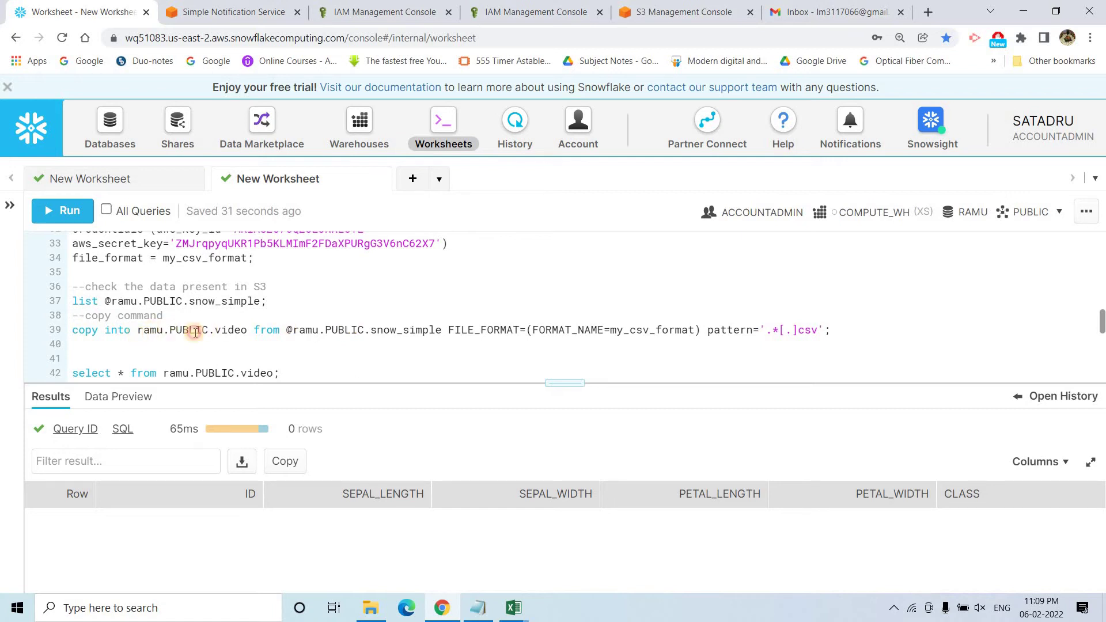
double_click(239, 330)
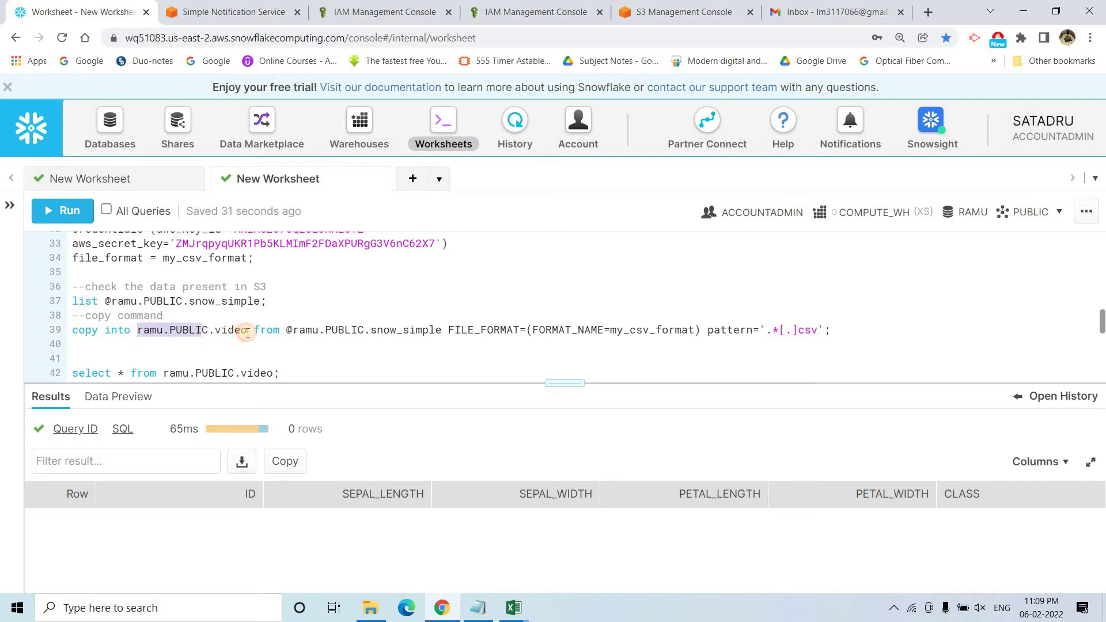
double_click(407, 328)
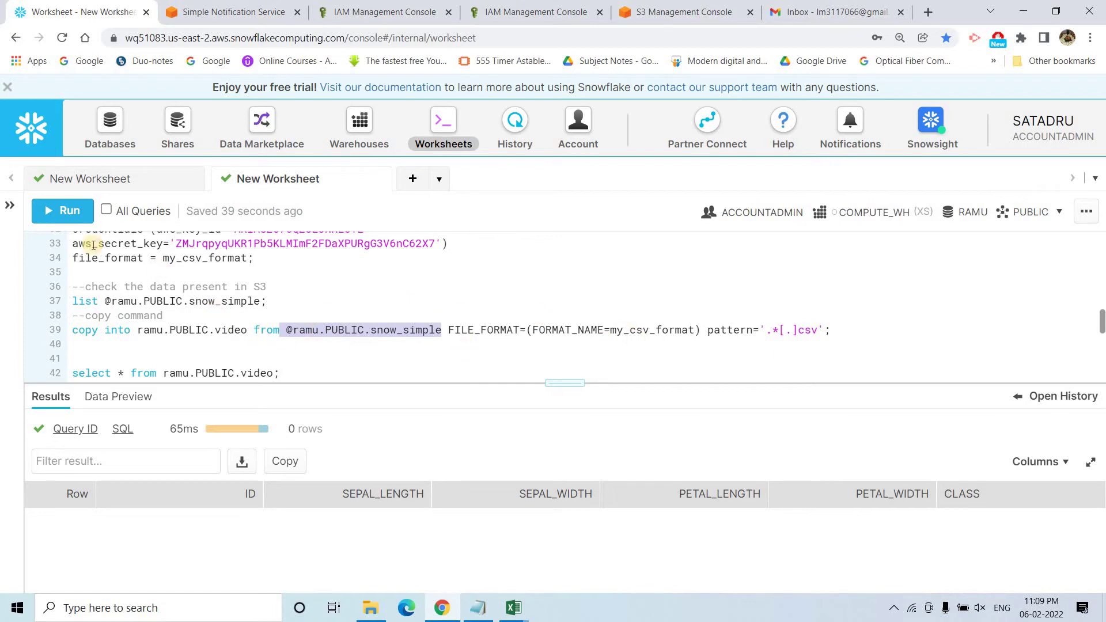
click(93, 244)
click(62, 211)
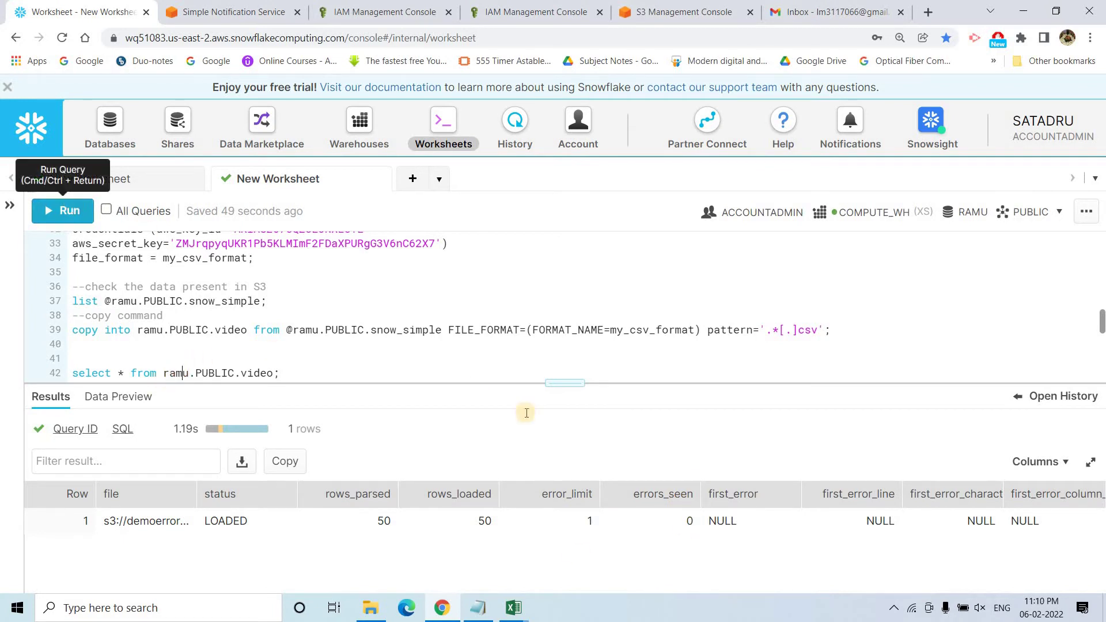
Step: Review the Setosa rows in Excel and compare them with a select query on ramu.PUBLIC.video in Snowflake
mouse_move(507, 615)
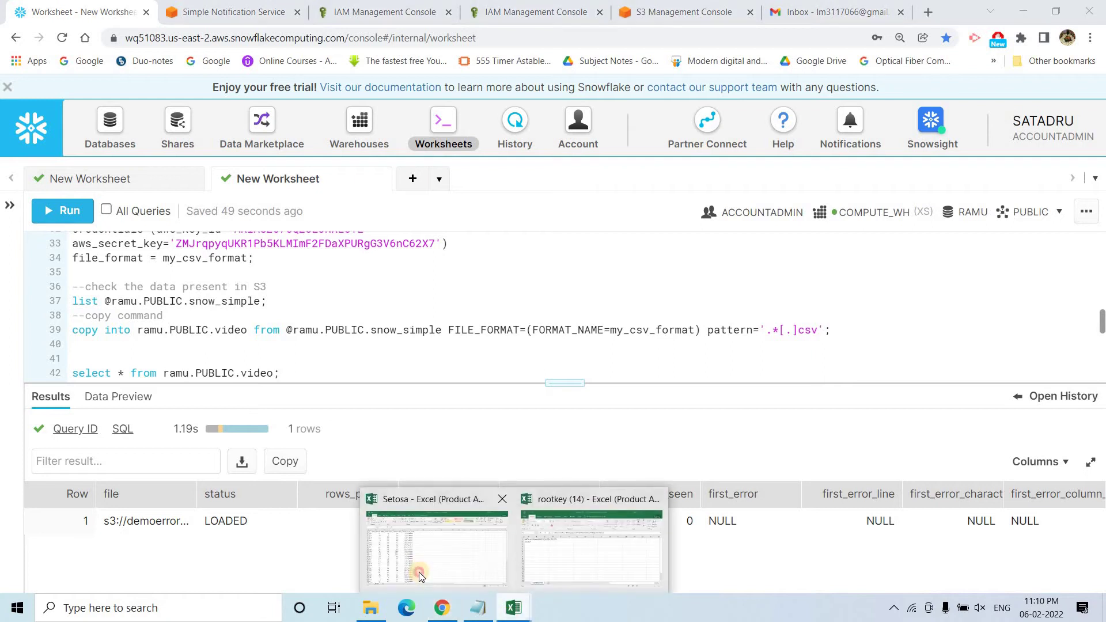
click(420, 574)
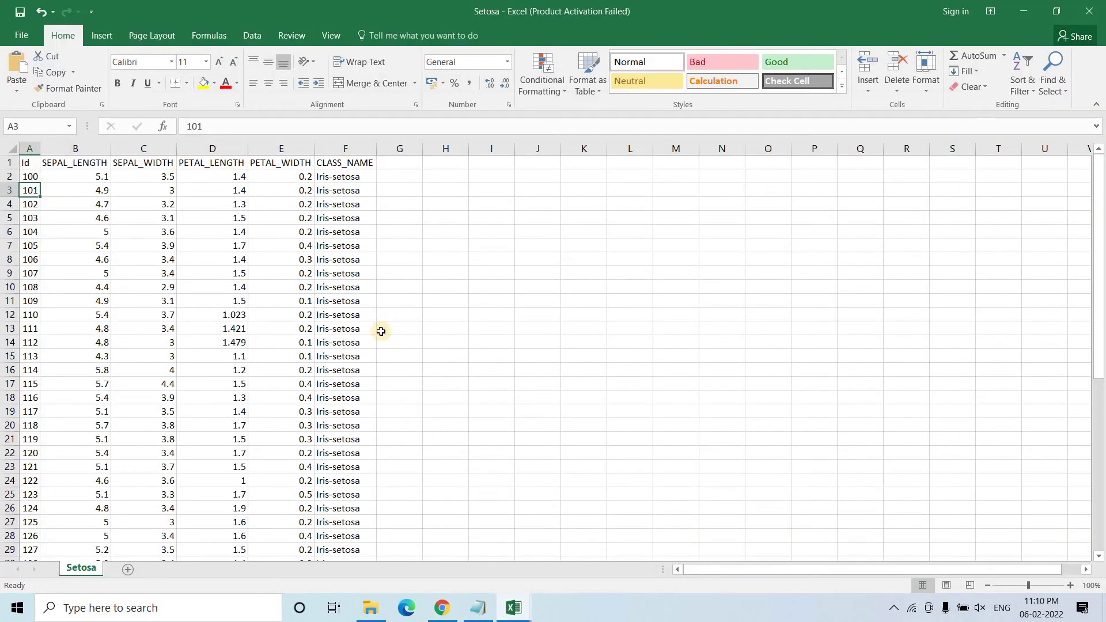
scroll(376, 334, down, 8)
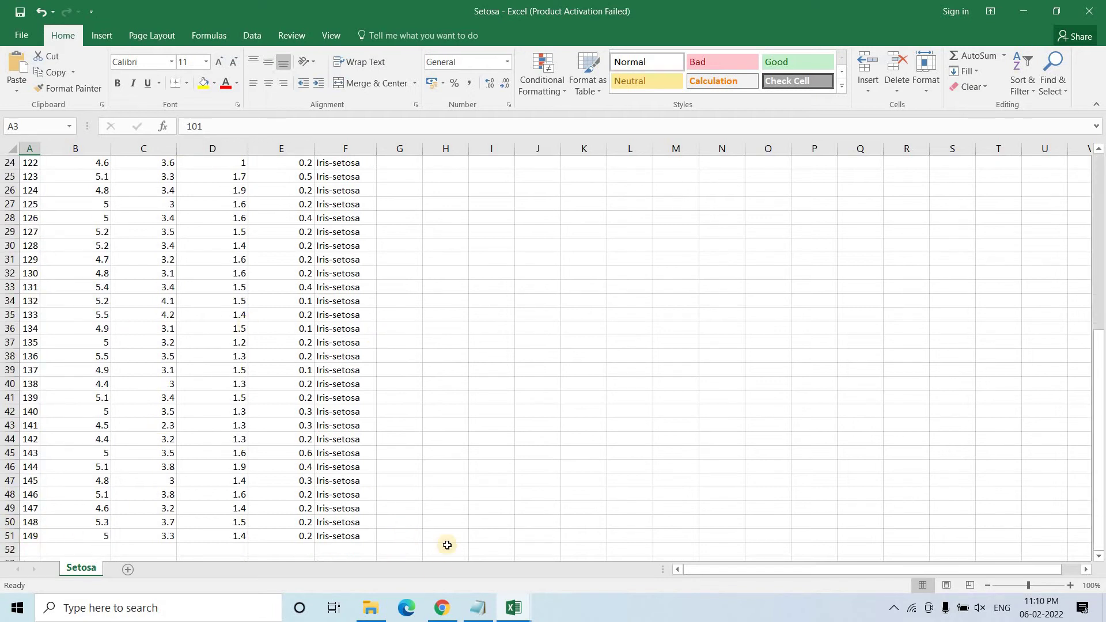
click(443, 610)
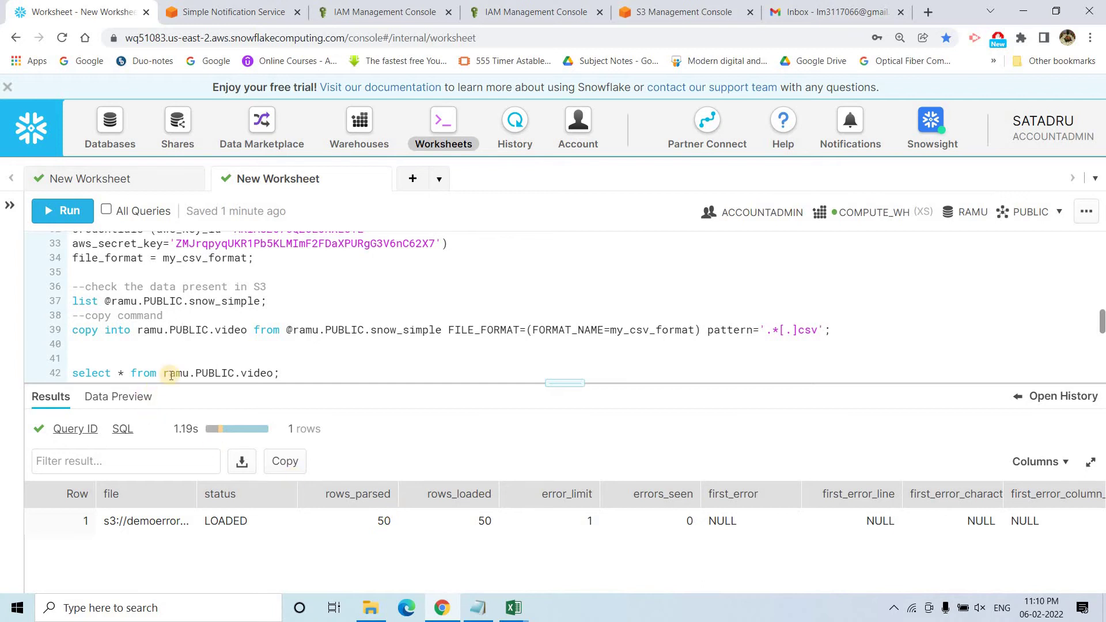
click(57, 224)
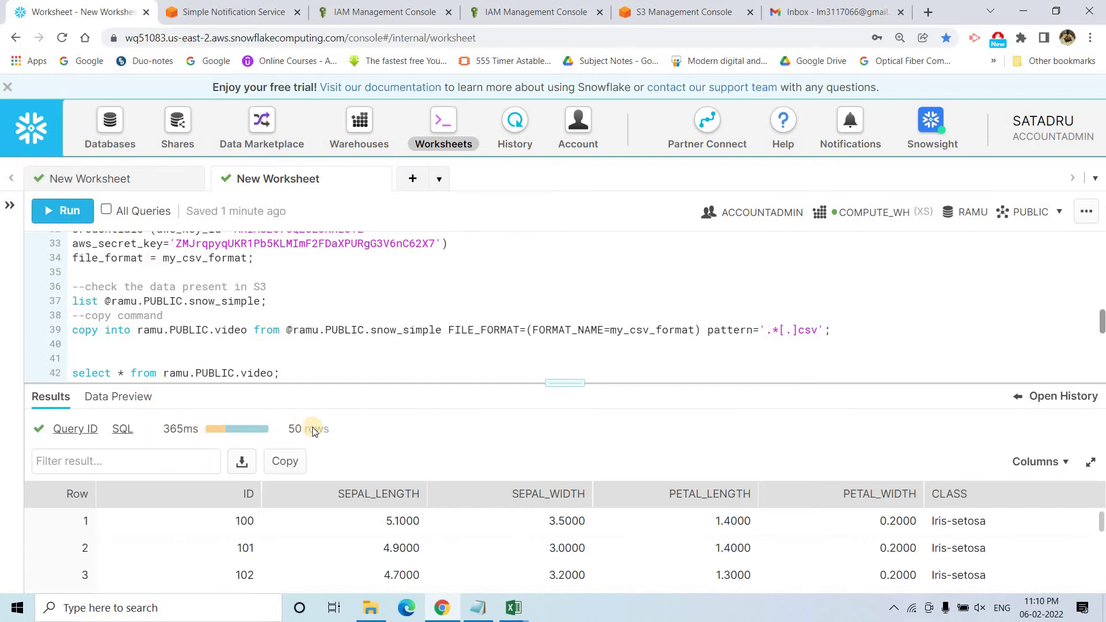
scroll(551, 522, down, 15)
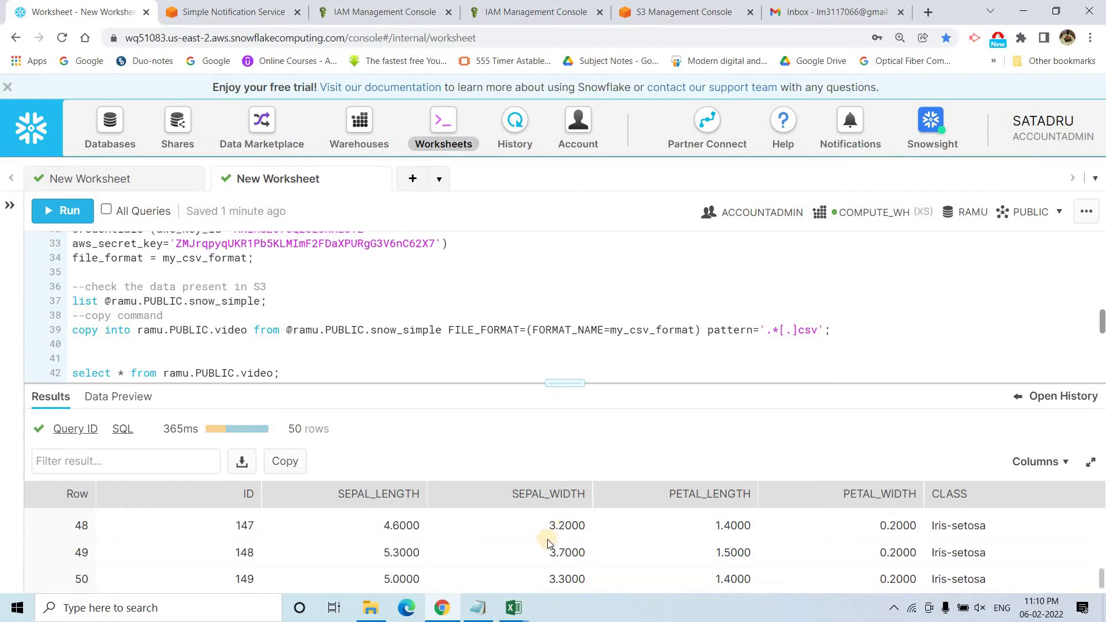
scroll(550, 535, up, 15)
Step: Close the rootkey (14) workbook in Excel without saving changes
mouse_move(524, 612)
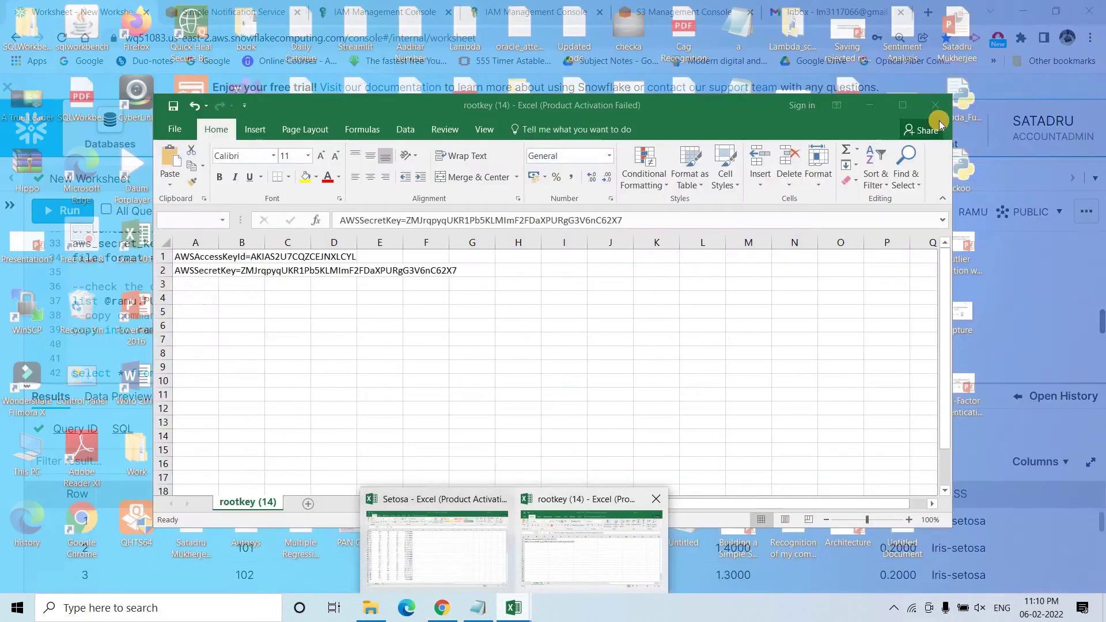
click(621, 534)
key(ctrl+w)
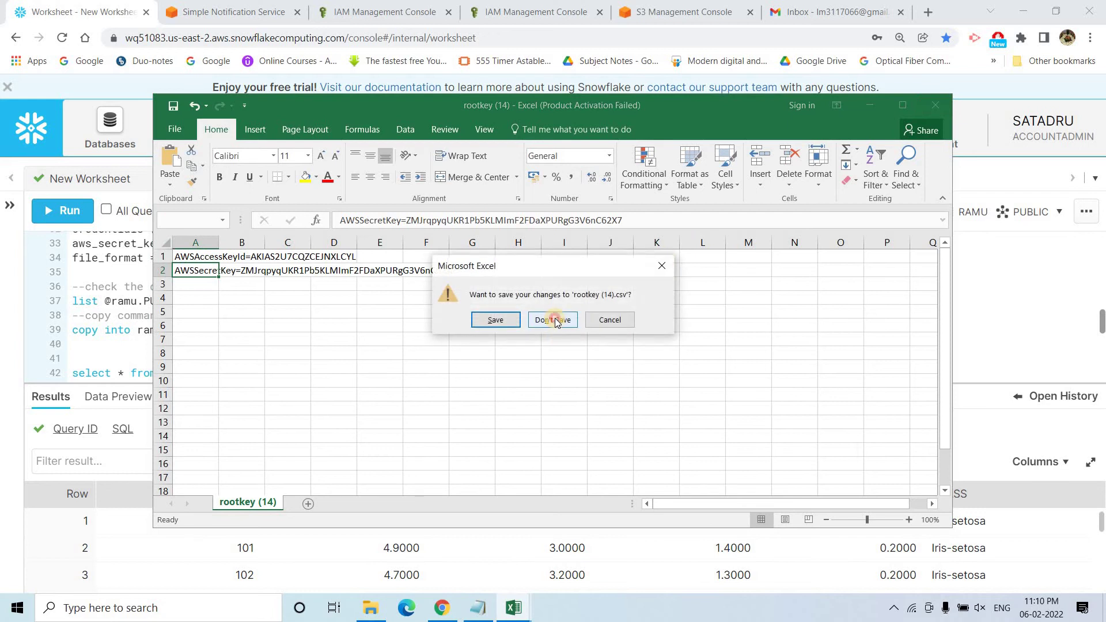
click(554, 320)
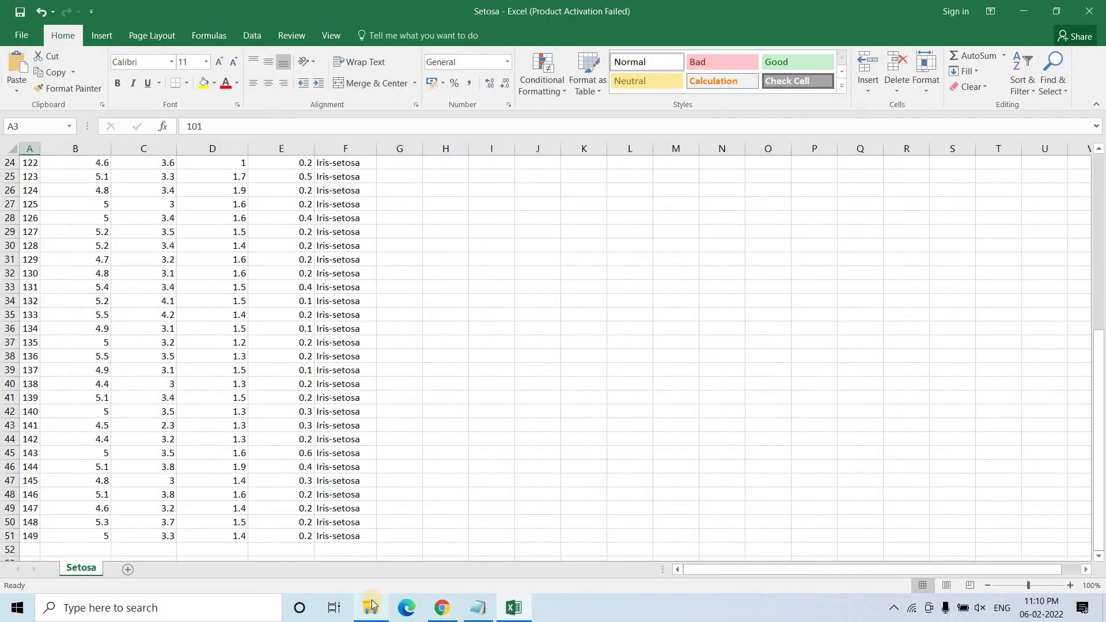
Step: Open the Versicolor file in Excel, fit the PETAL_WIDTH column to its contents, and inspect the non-numeric value in cell E15
click(377, 550)
double_click(686, 109)
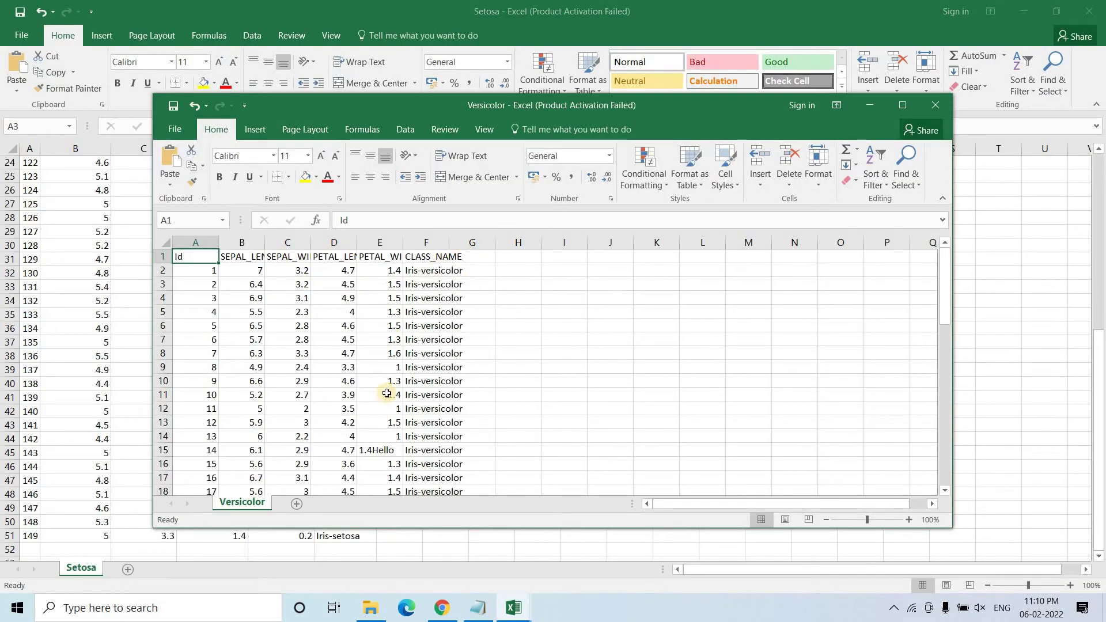
double_click(404, 242)
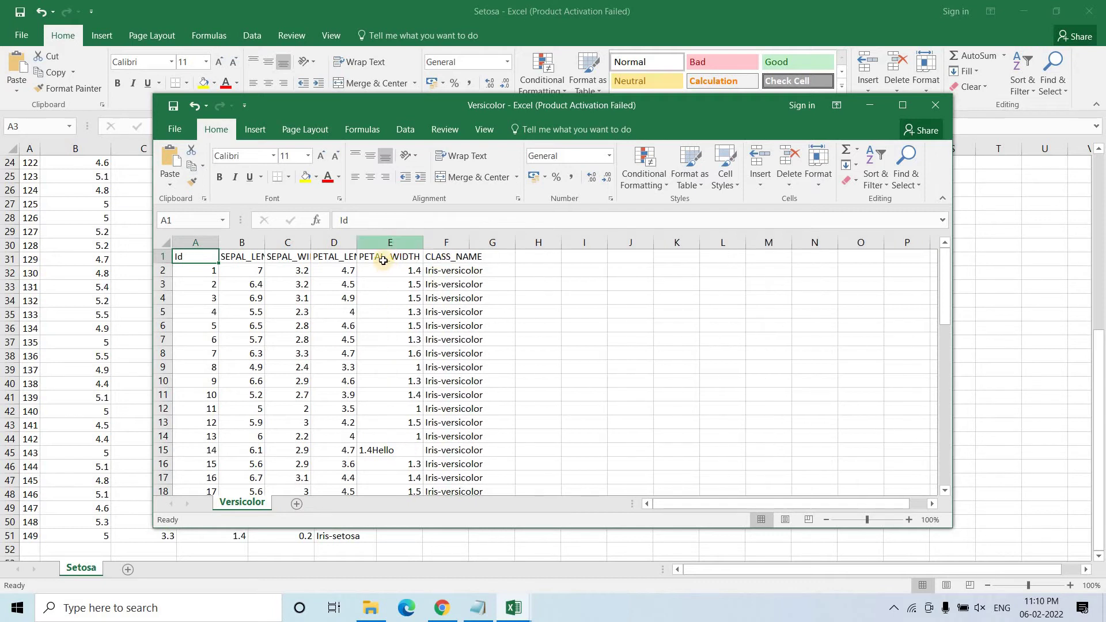
click(387, 451)
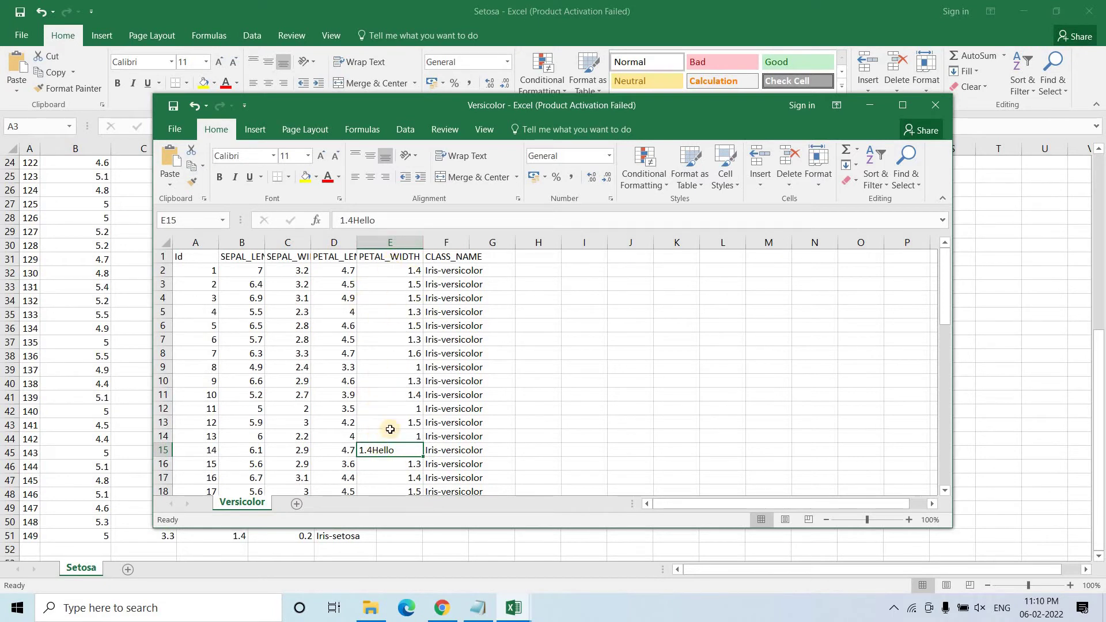
Step: Upload Versicolor.csv to the demoerrorcapturesowflakenotification bucket in the S3 console and return to the bucket's object list
click(442, 612)
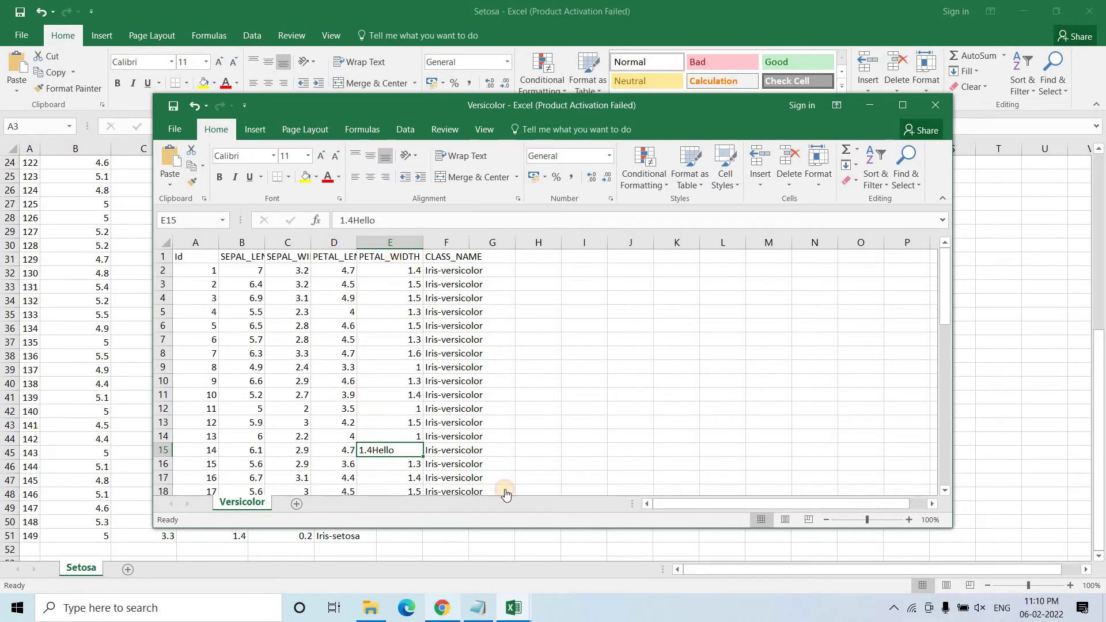
click(709, 6)
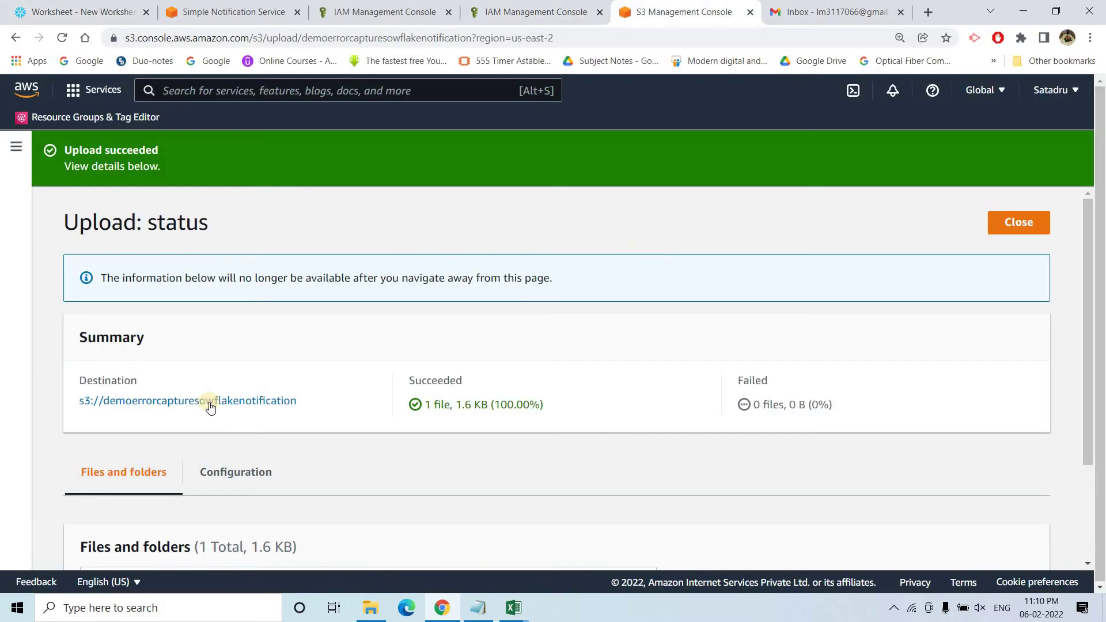
click(169, 401)
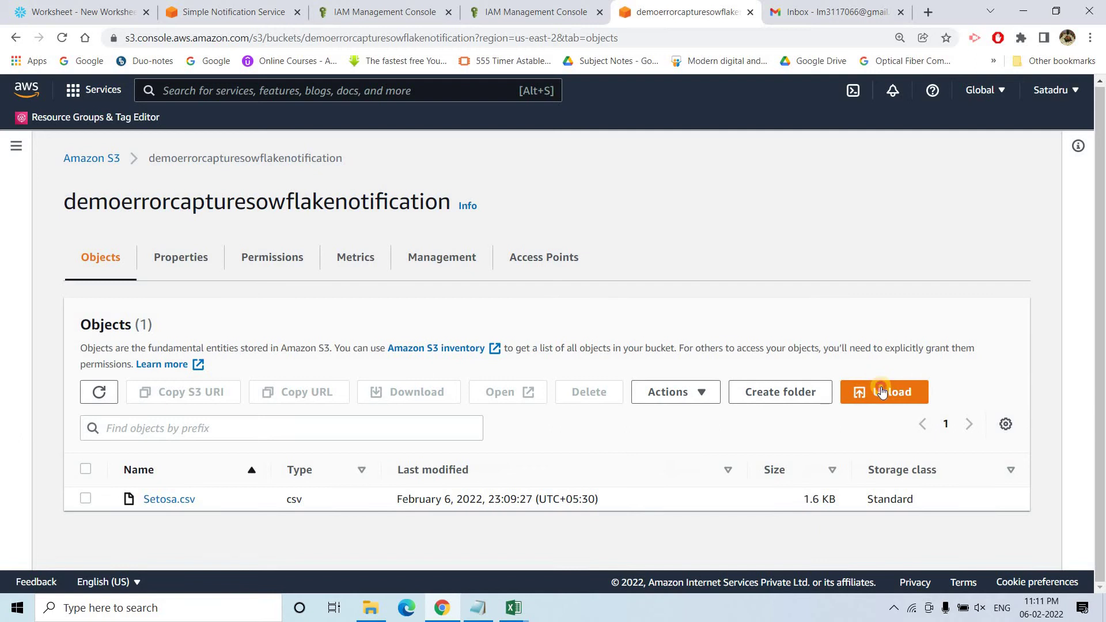
click(882, 392)
click(570, 356)
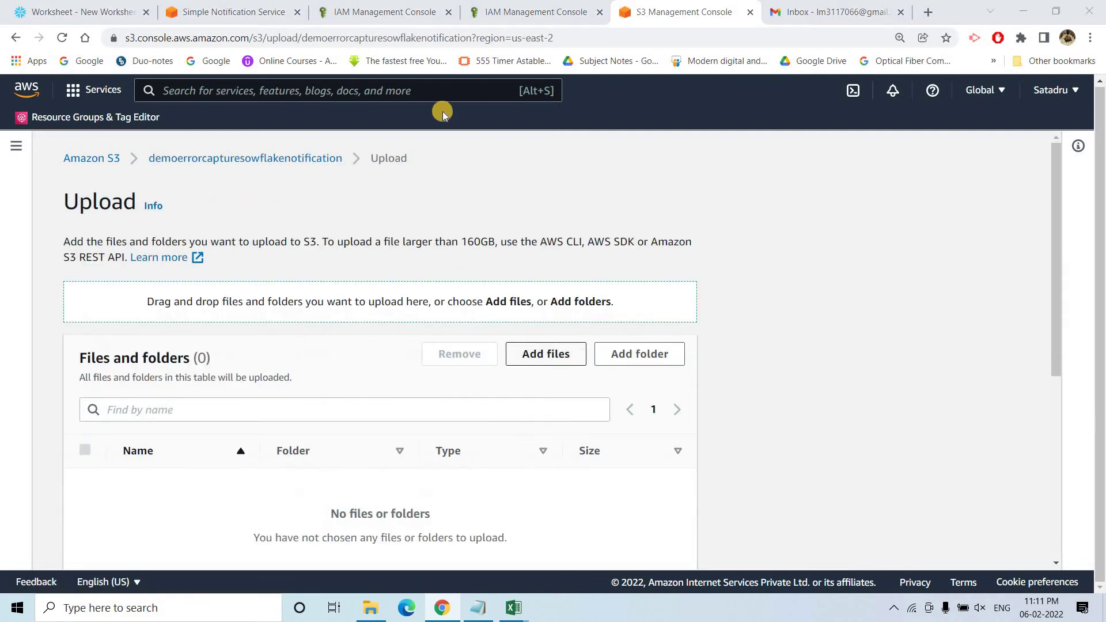
click(155, 183)
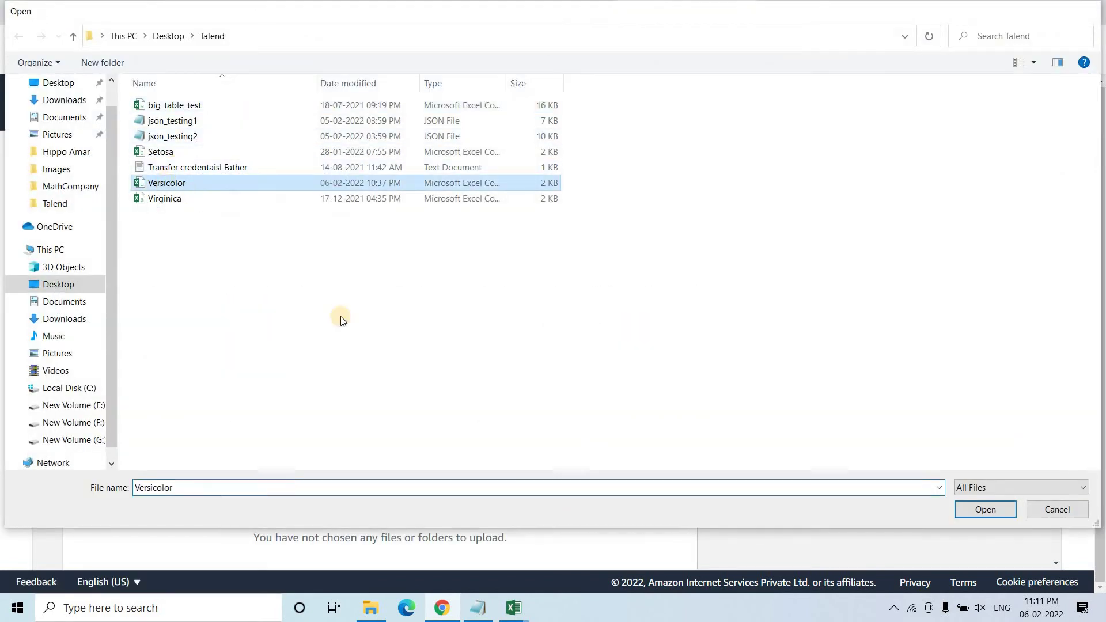
key(Return)
scroll(375, 373, down, 5)
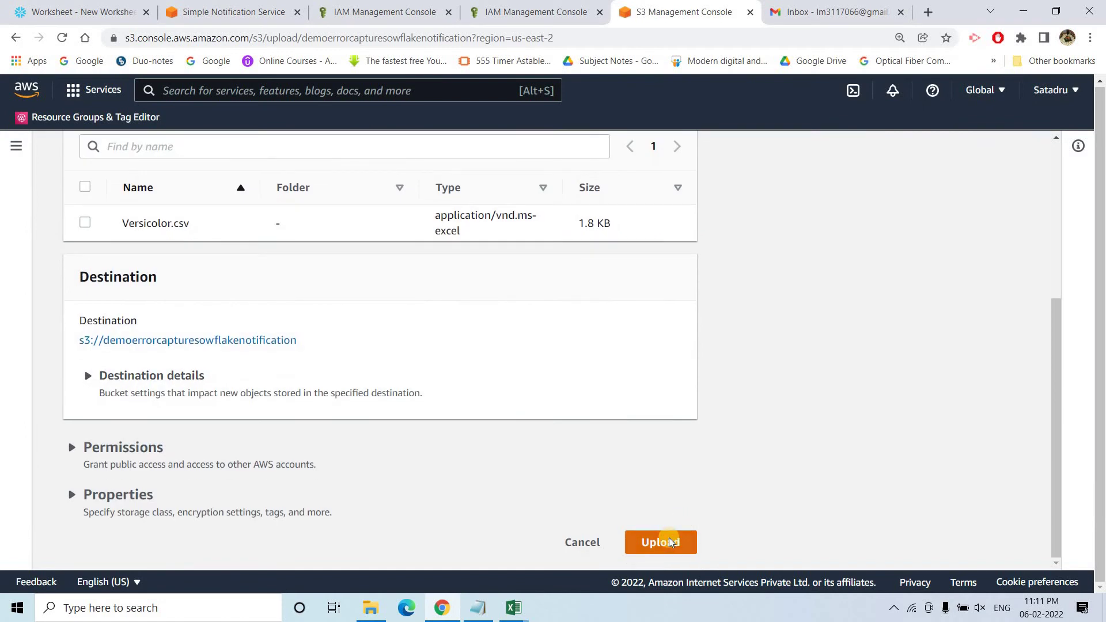
click(669, 542)
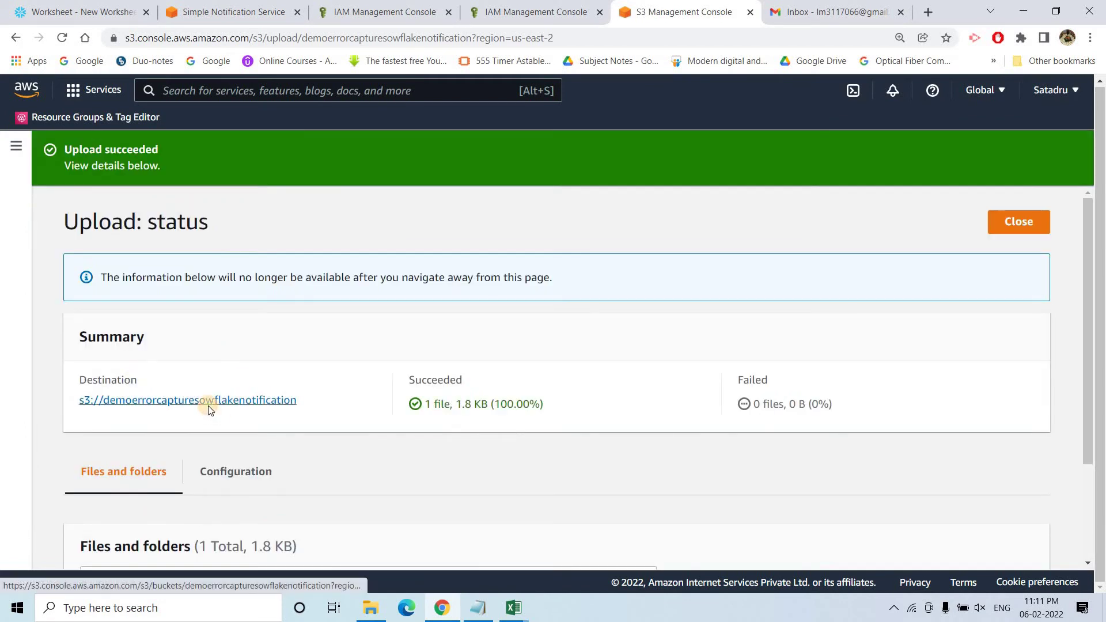
click(209, 401)
Step: Run the copy command into ramu.PUBLIC.video again in the Snowflake worksheet and examine its result message
click(13, 3)
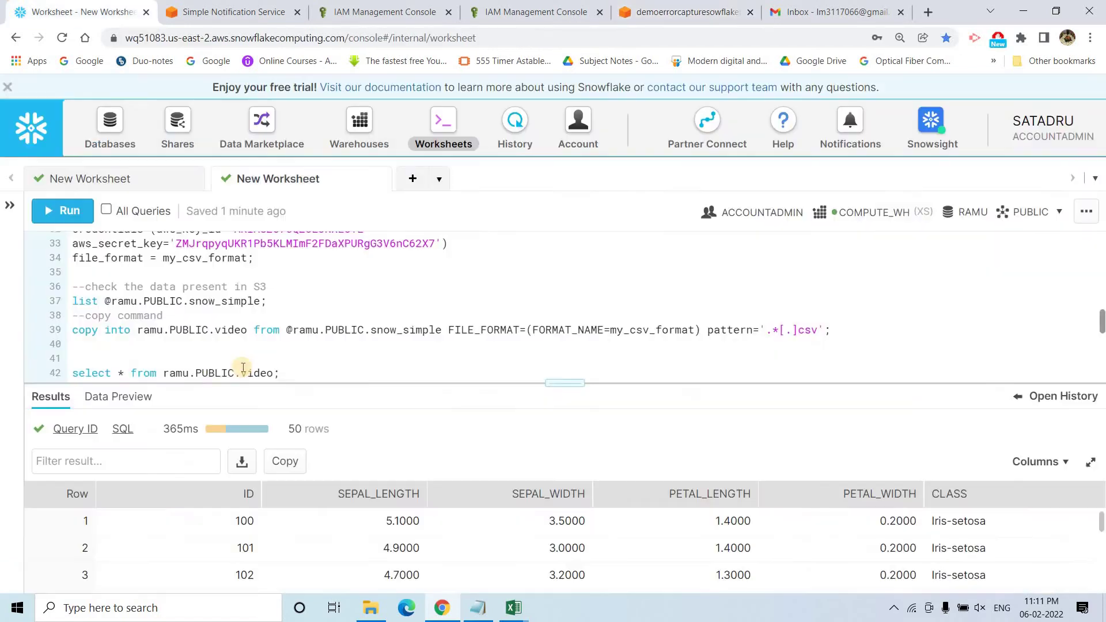
click(160, 334)
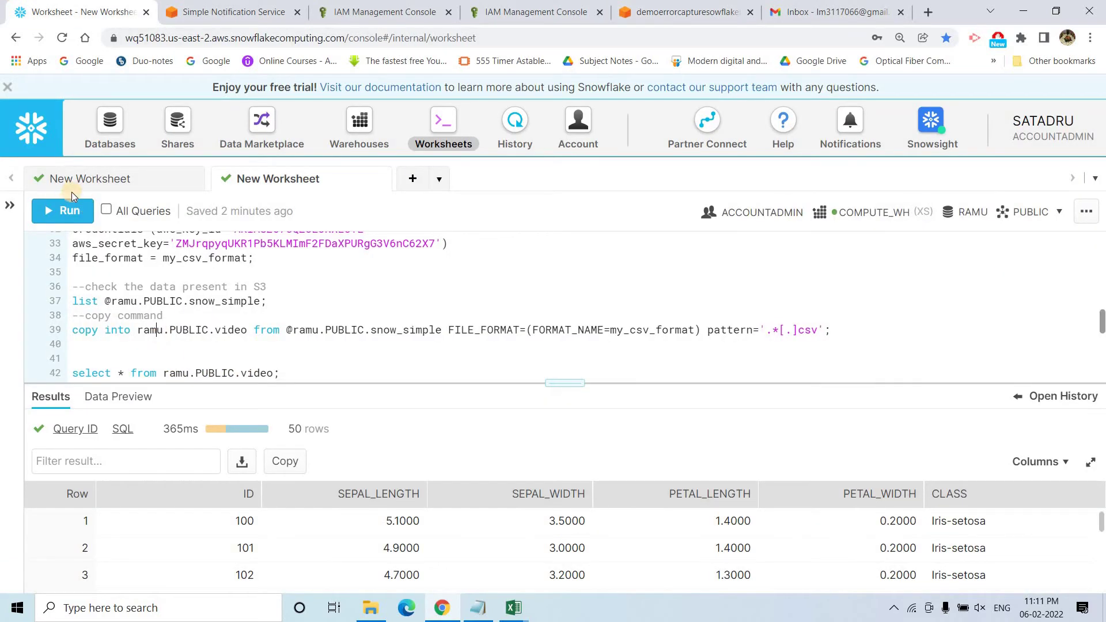
click(63, 211)
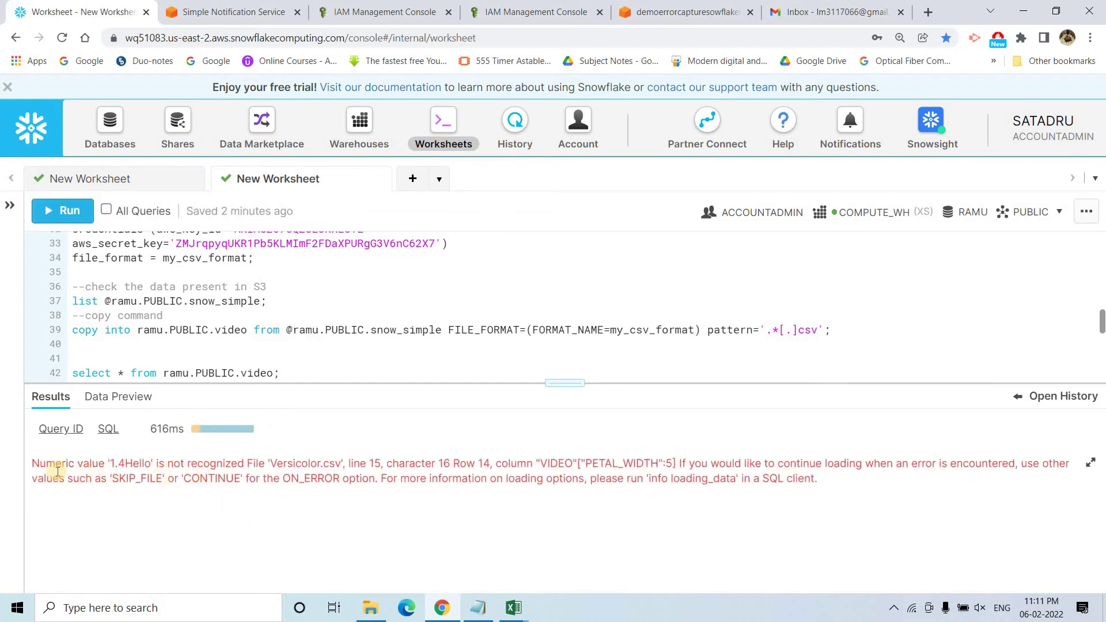
drag(32, 463, 346, 461)
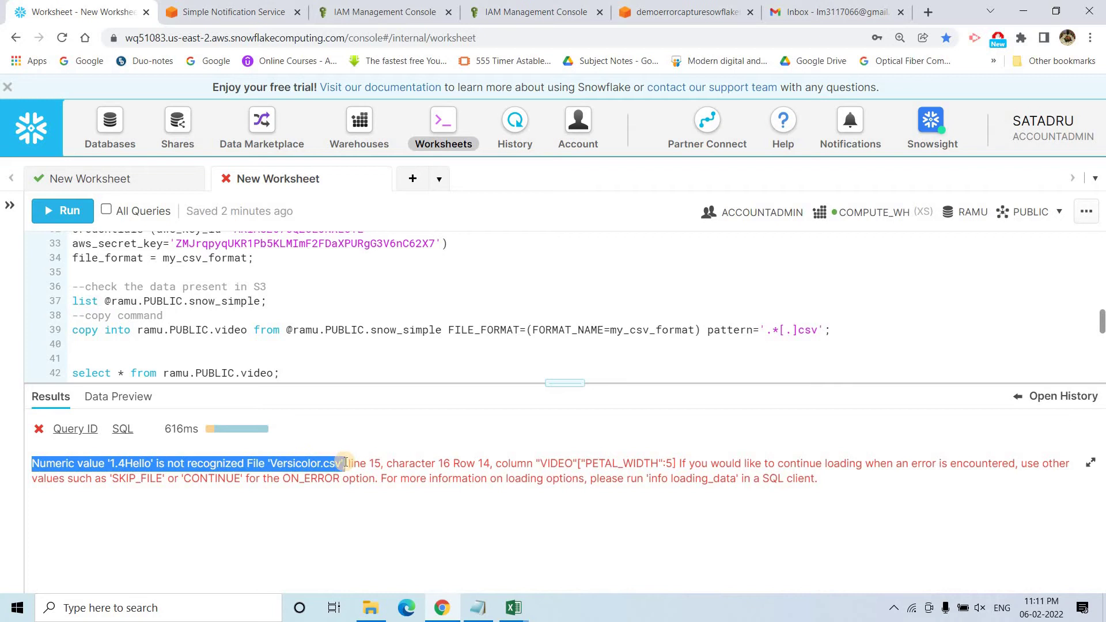
Step: Examine the copy command's error message for Versicolor.csv and the copy into ramu.PUBLIC.video statement that caused it
drag(345, 464, 347, 463)
triple_click(503, 482)
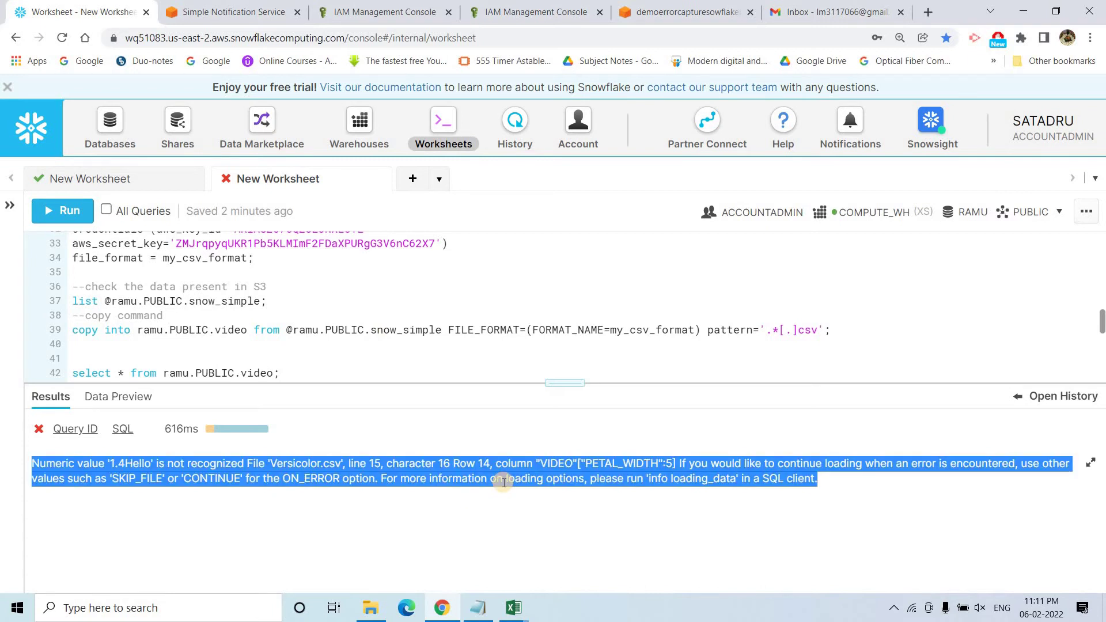
drag(73, 331, 727, 353)
drag(805, 335, 804, 332)
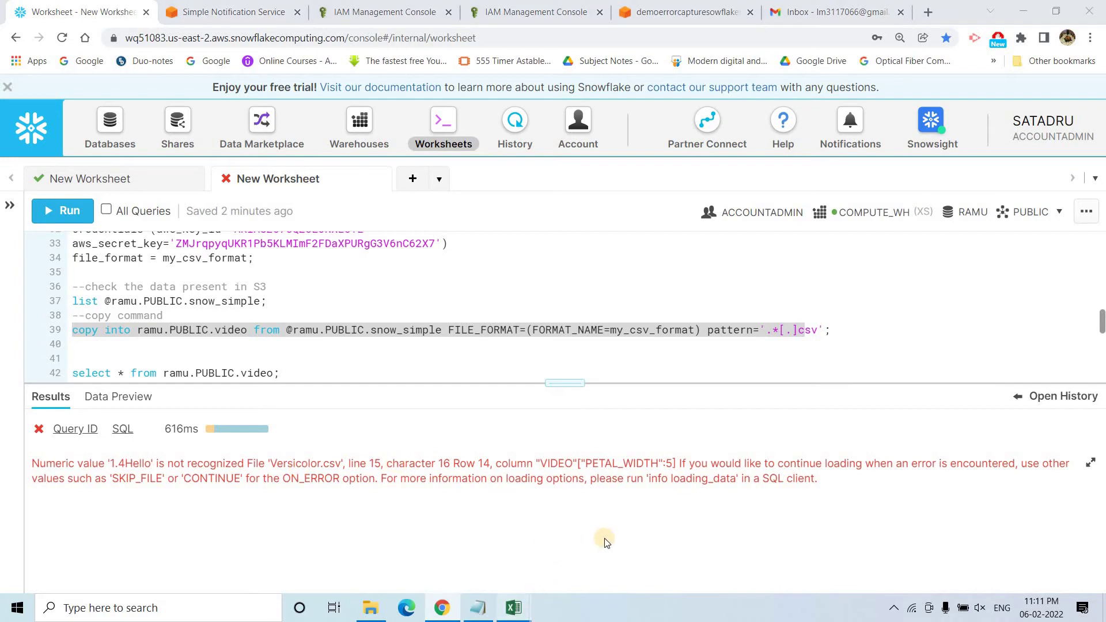
Step: Switch to Excel and close the Versicolor and Setosa workbooks without saving changes
mouse_move(518, 609)
click(538, 489)
click(935, 105)
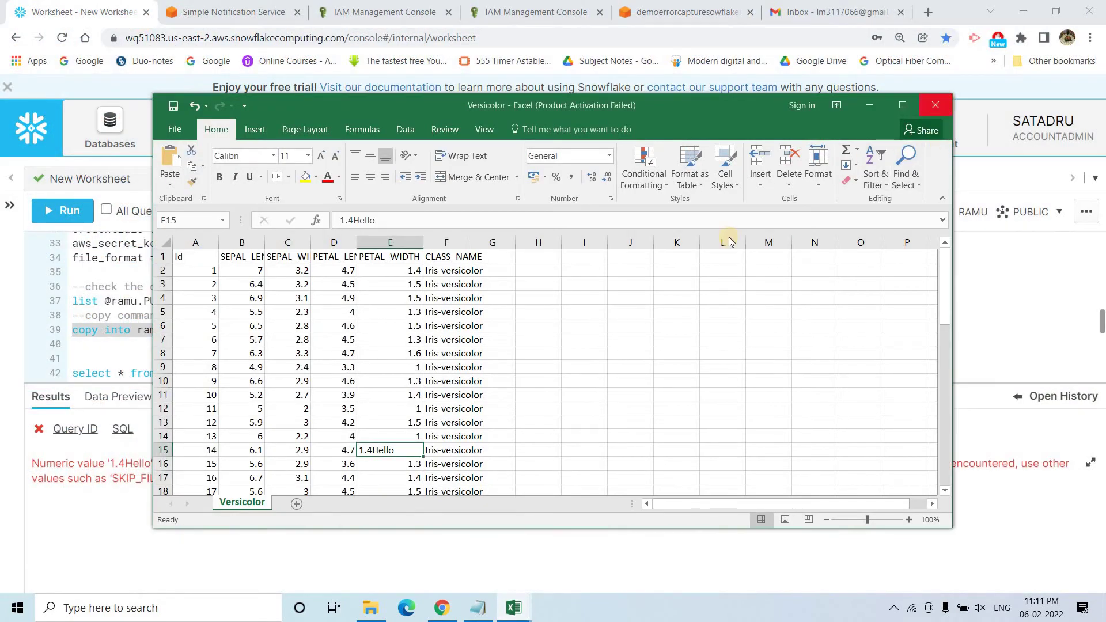
click(553, 320)
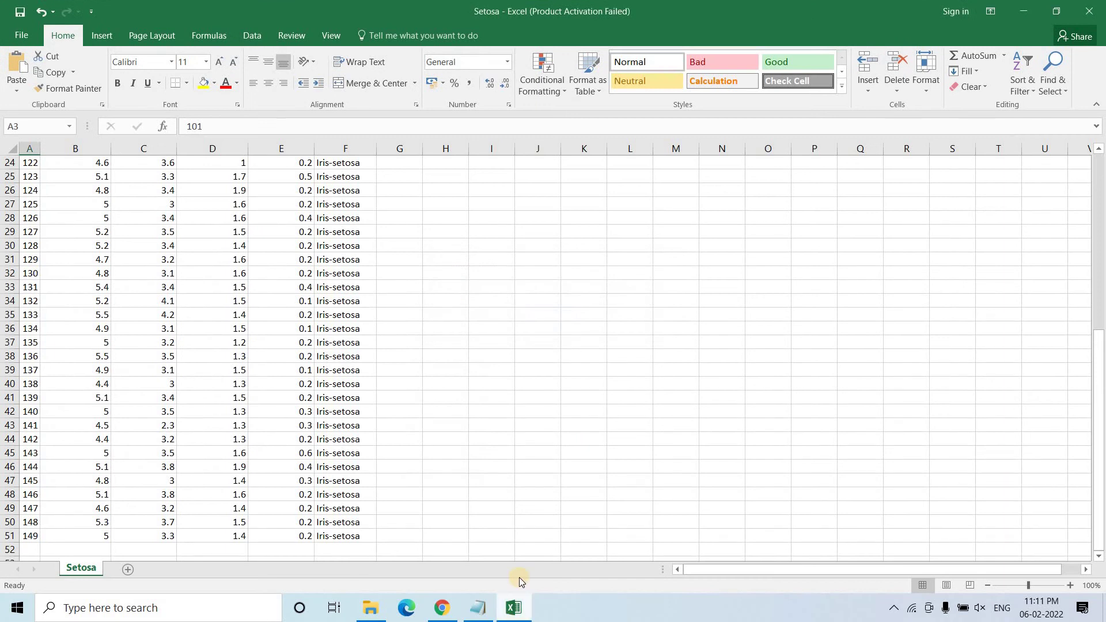
mouse_move(514, 605)
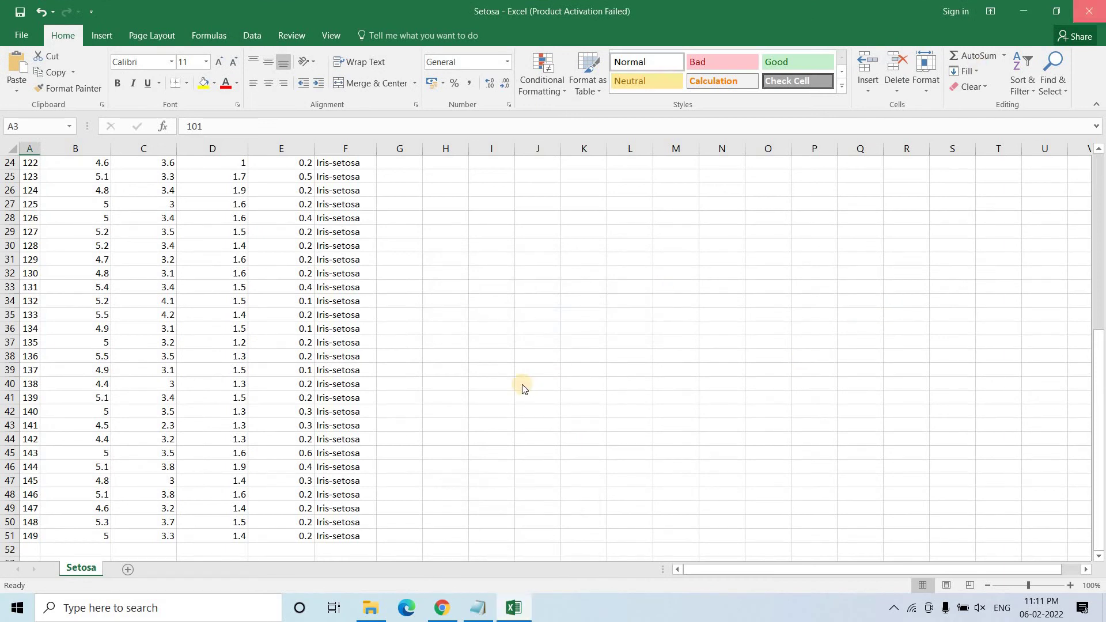
key(alt+F4)
click(534, 319)
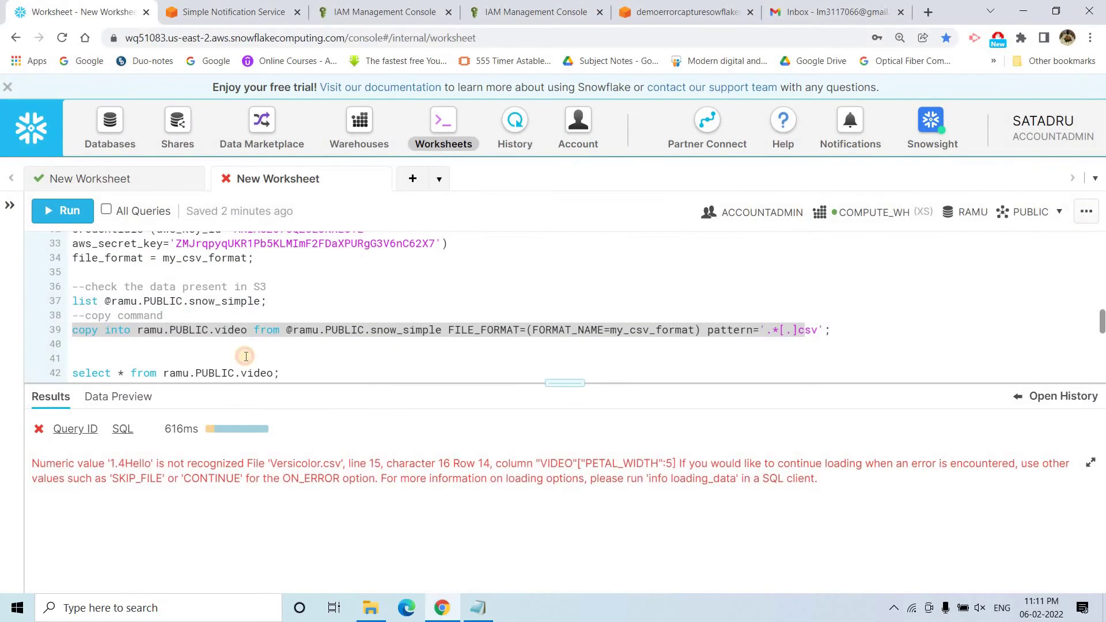
Step: Run the create or replace table video2 statement in the Snowflake worksheet
click(247, 358)
scroll(246, 357, down, 2)
scroll(245, 356, down, 3)
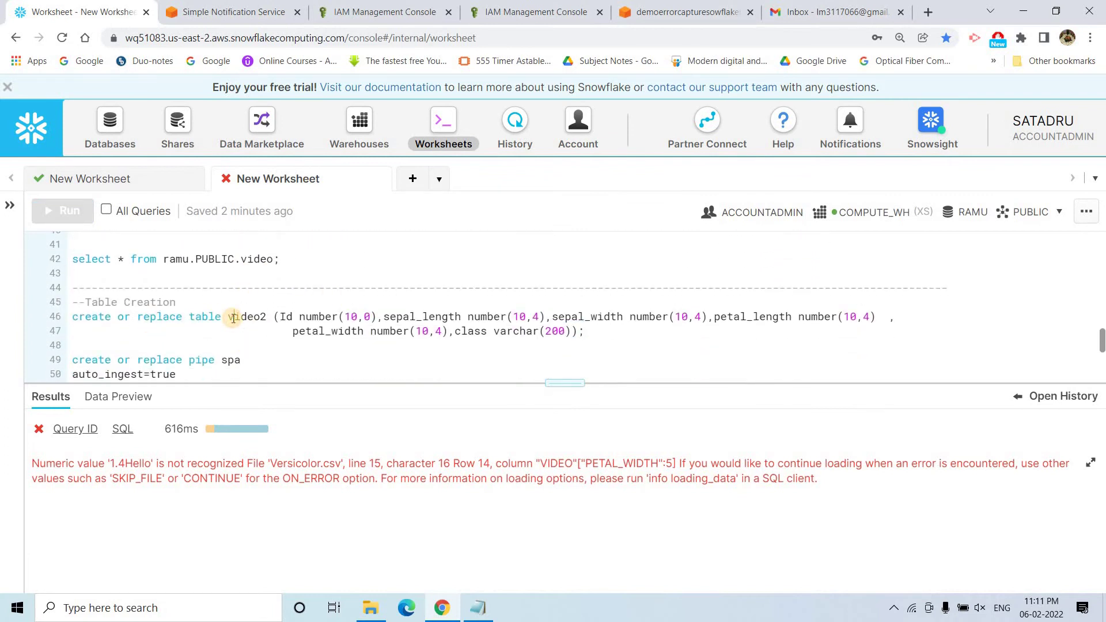
click(233, 319)
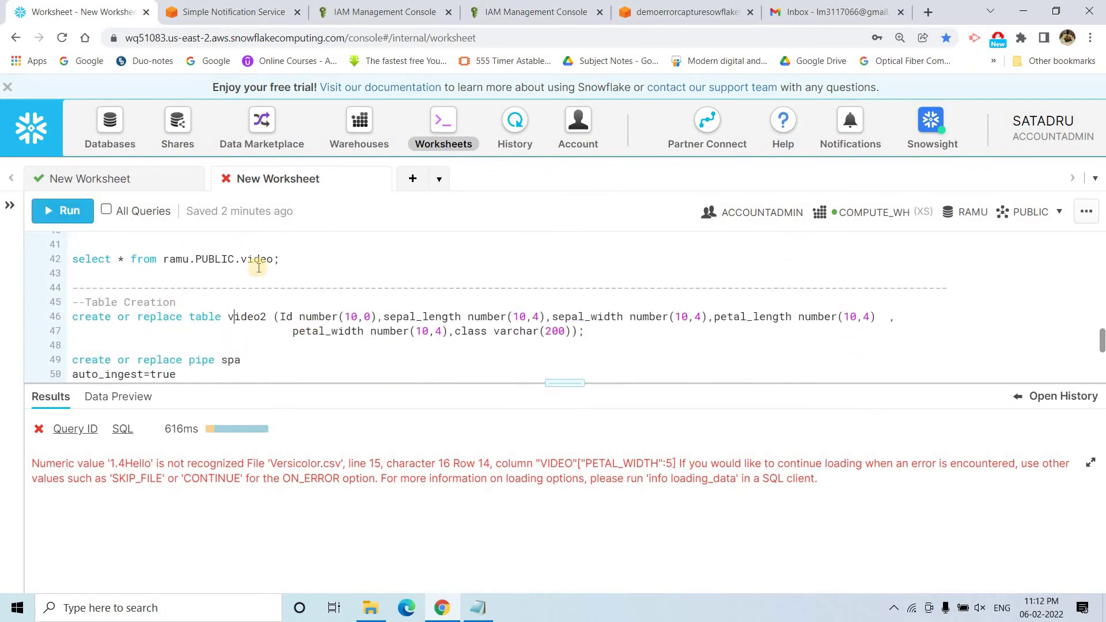
double_click(243, 316)
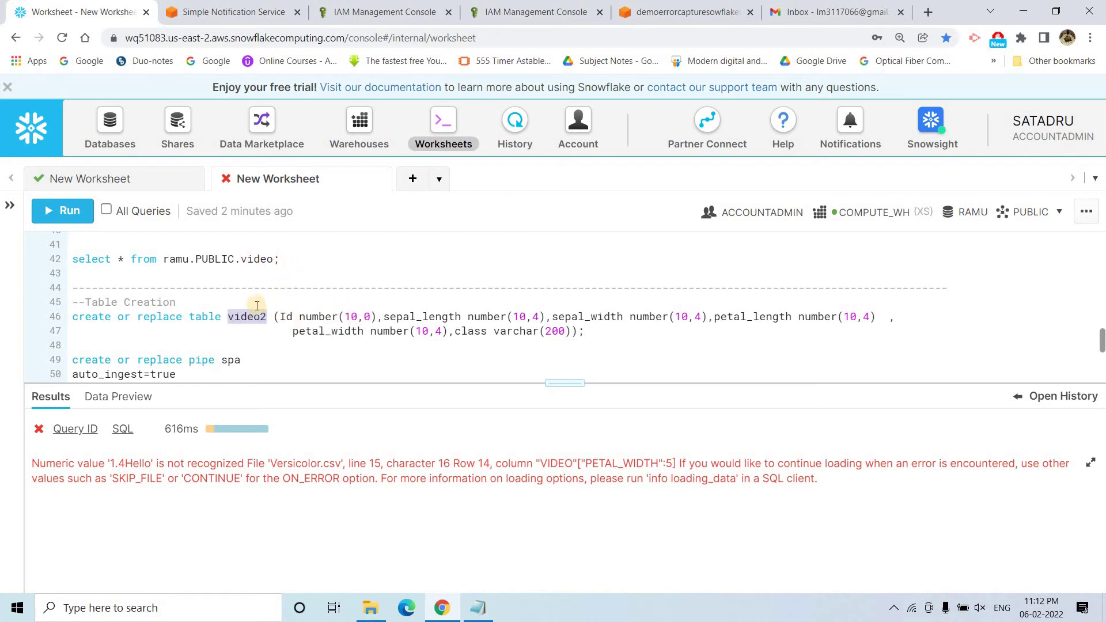
click(484, 310)
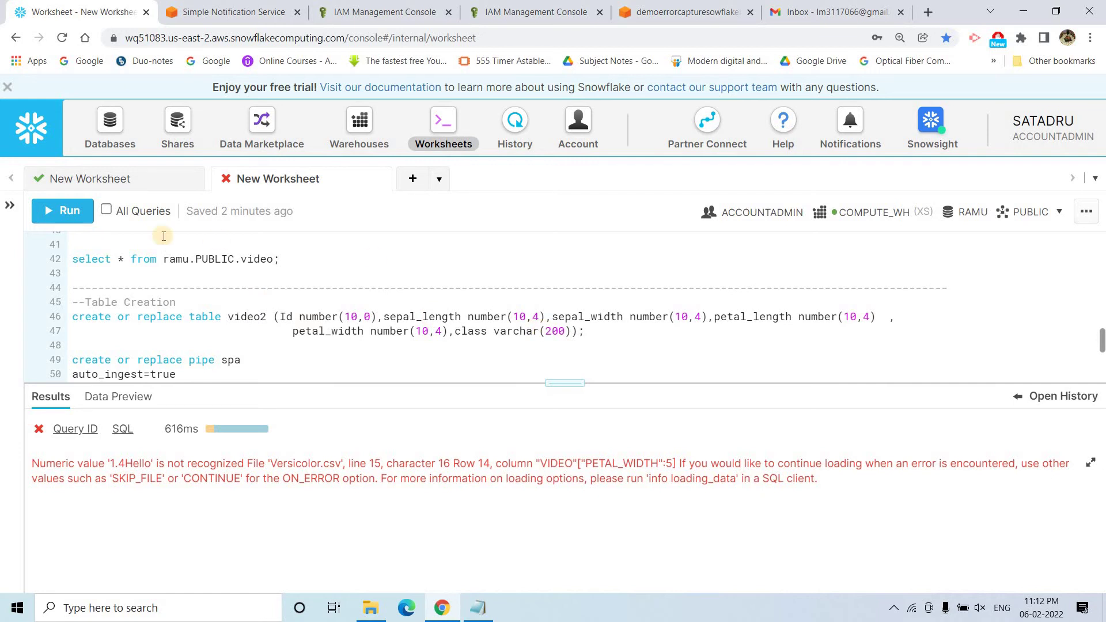
click(67, 211)
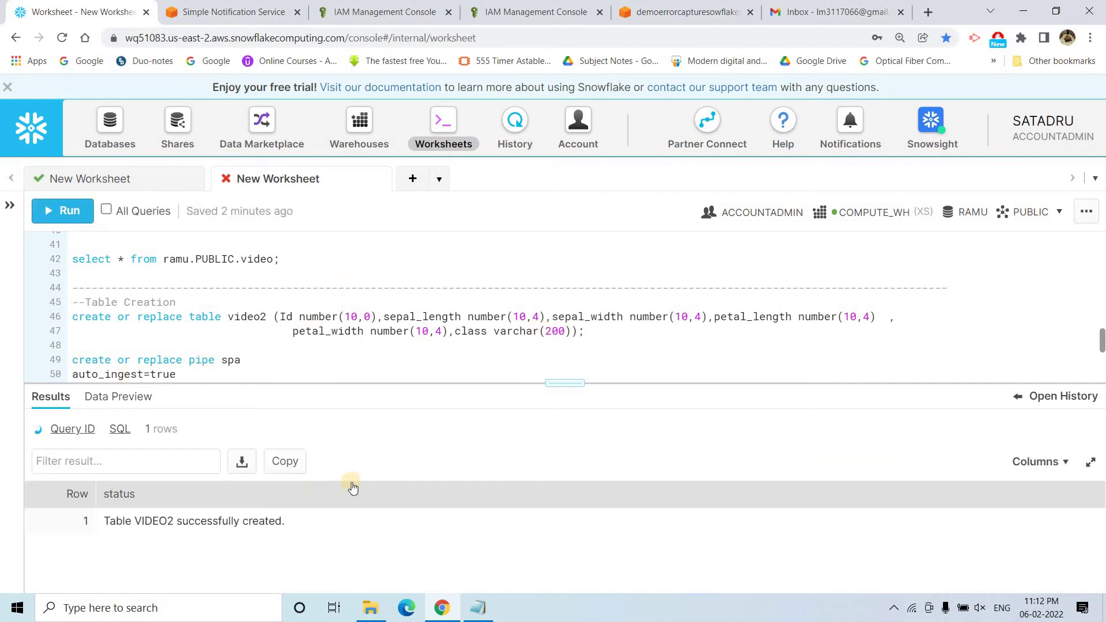
Step: Permanently delete Setosa.csv and Versicolor.csv from the demoerrorcapturesowflakenotification bucket in the S3 console and return to its object list
click(651, 5)
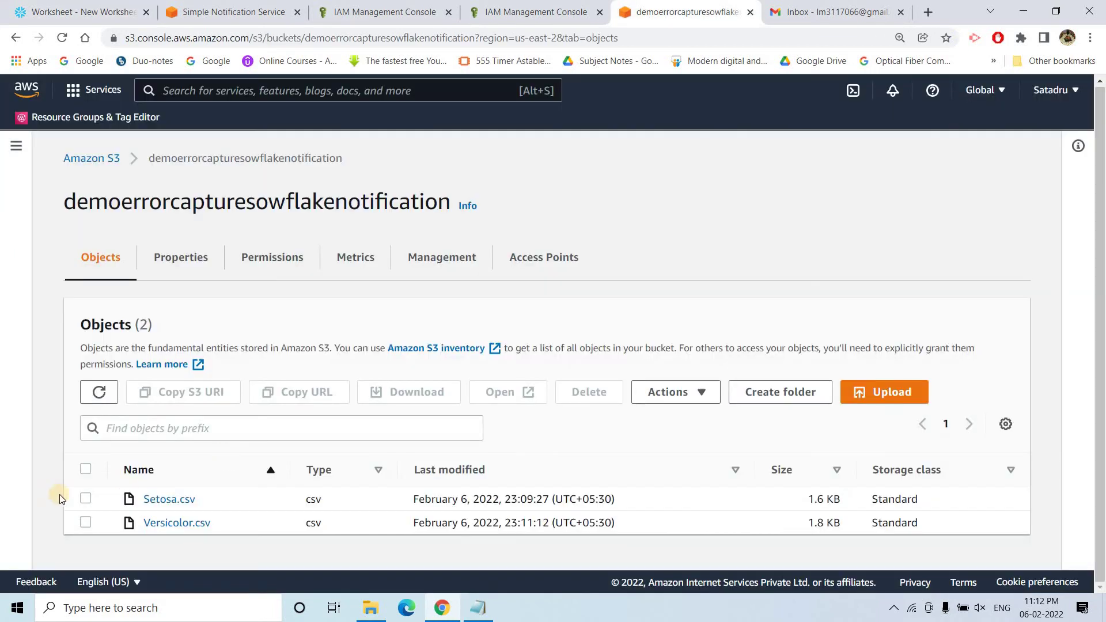
click(83, 500)
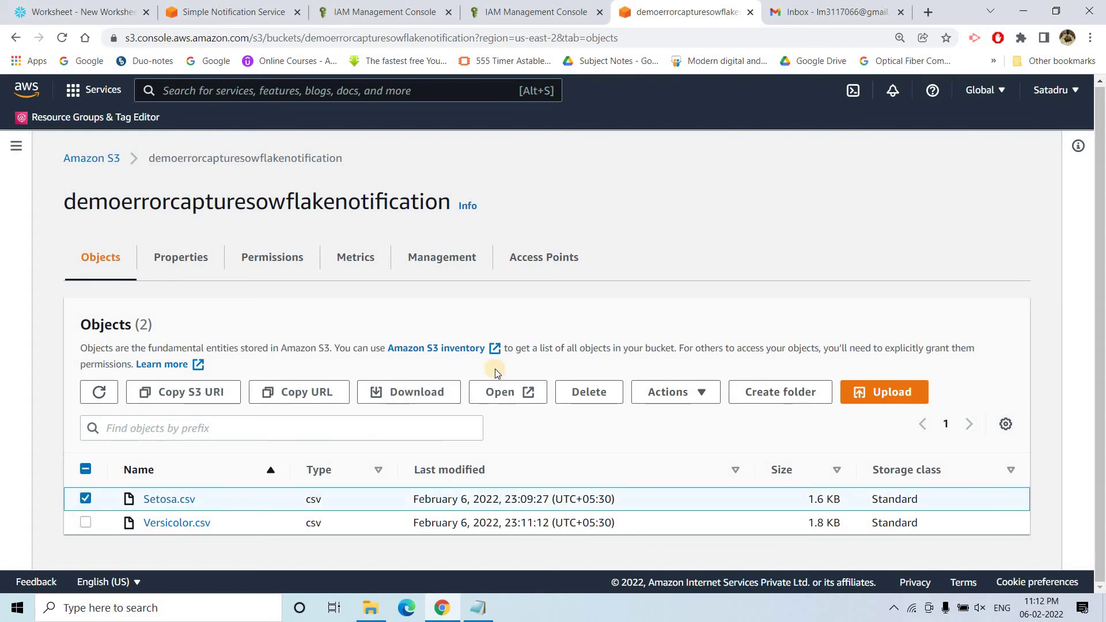
click(85, 523)
click(587, 392)
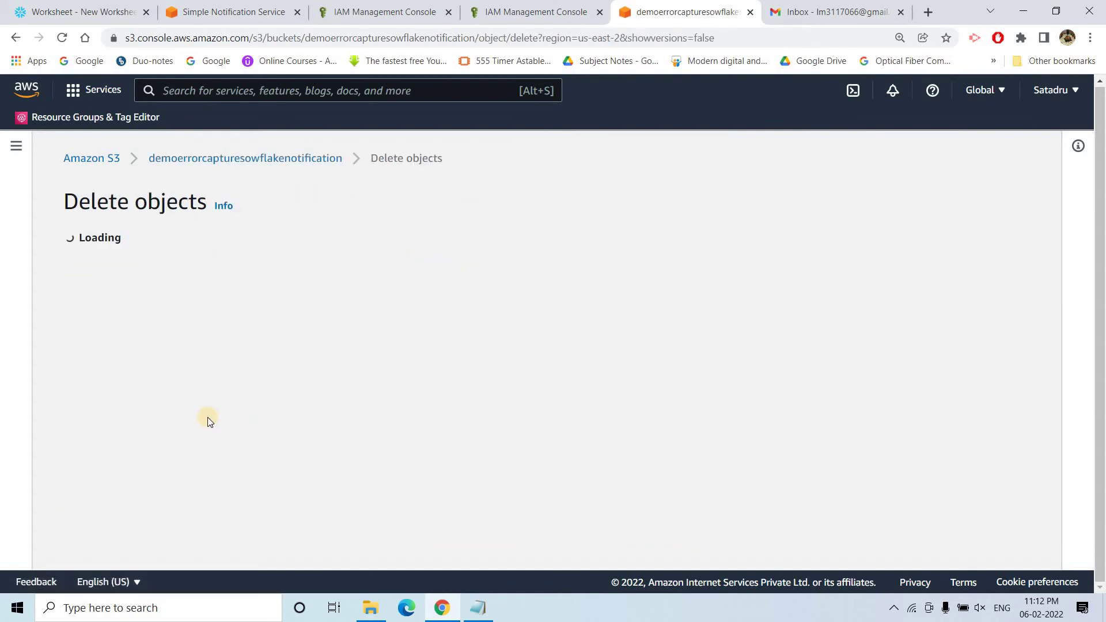
scroll(218, 471, down, 2)
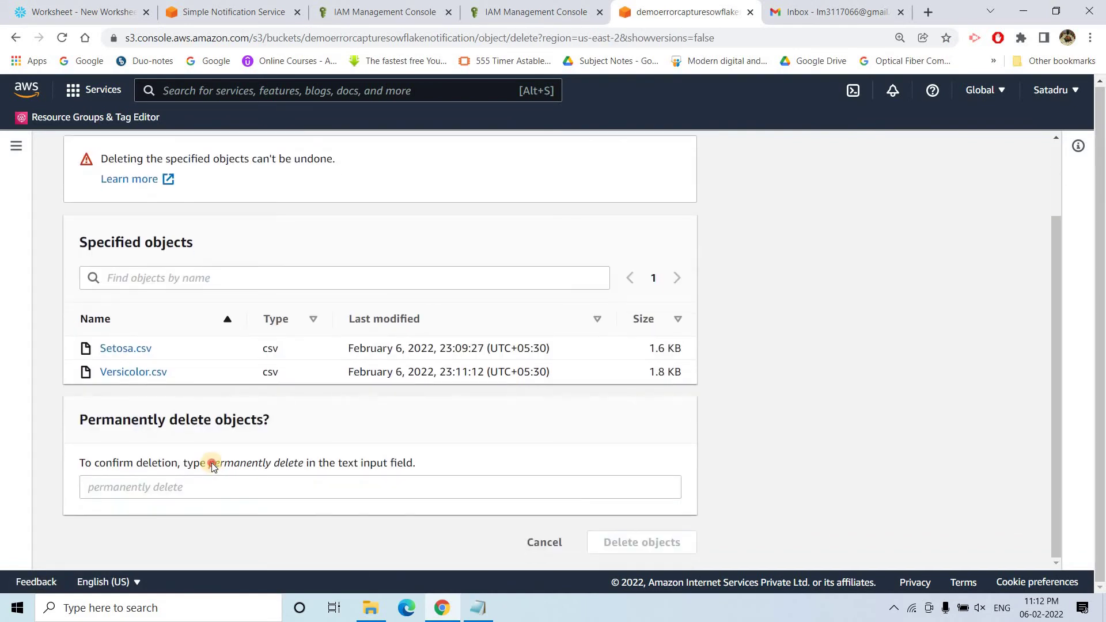
drag(209, 464, 306, 464)
key(ctrl+c)
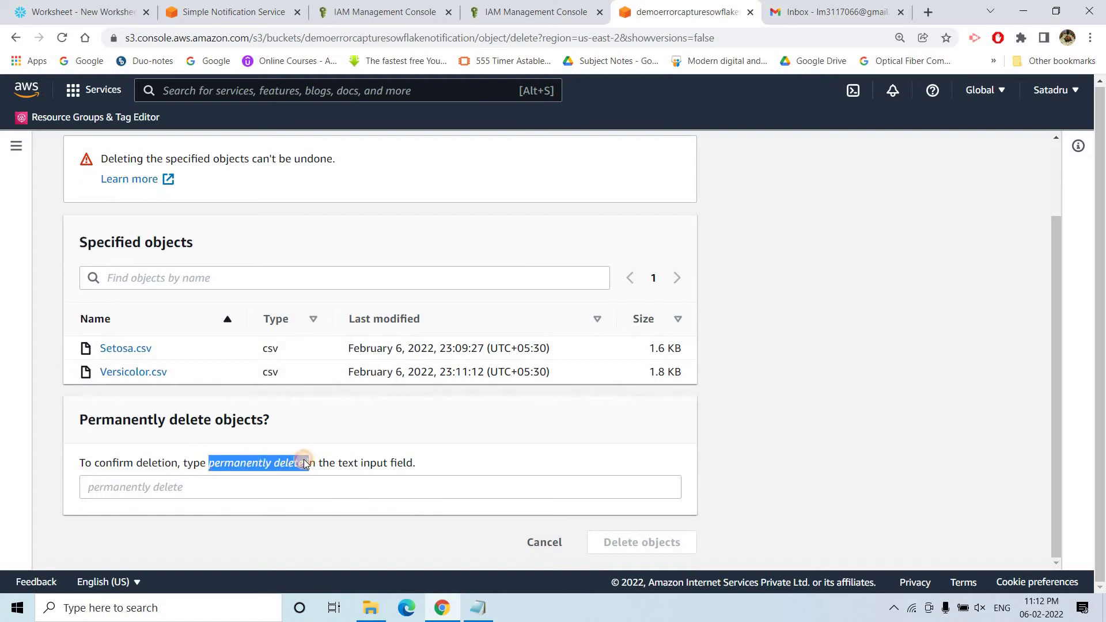
click(269, 487)
key(ctrl+v)
click(651, 542)
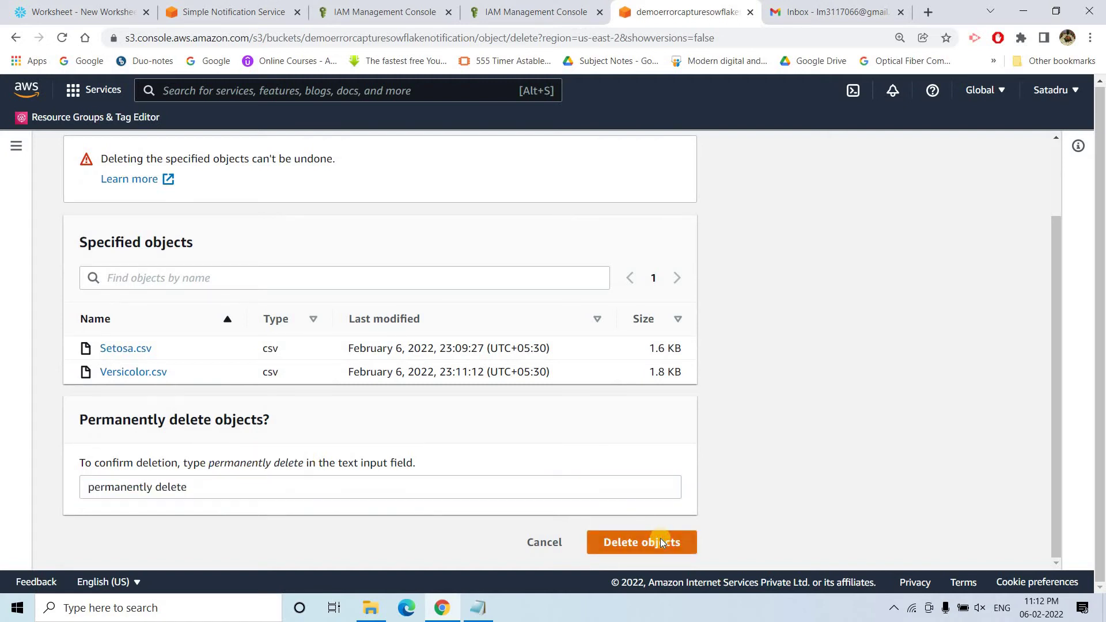
click(136, 398)
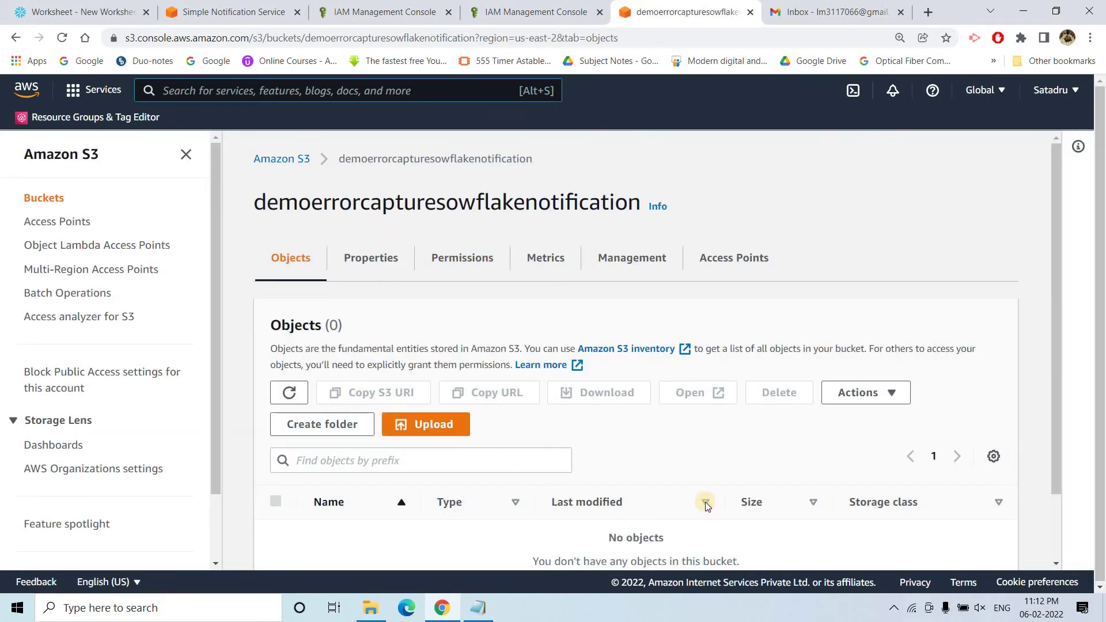
scroll(703, 501, down, 2)
Step: Return to the Snowflake worksheet and examine the spa pipe definition, including its auto_ingest and ERROR_INTEGRATION settings
click(84, 8)
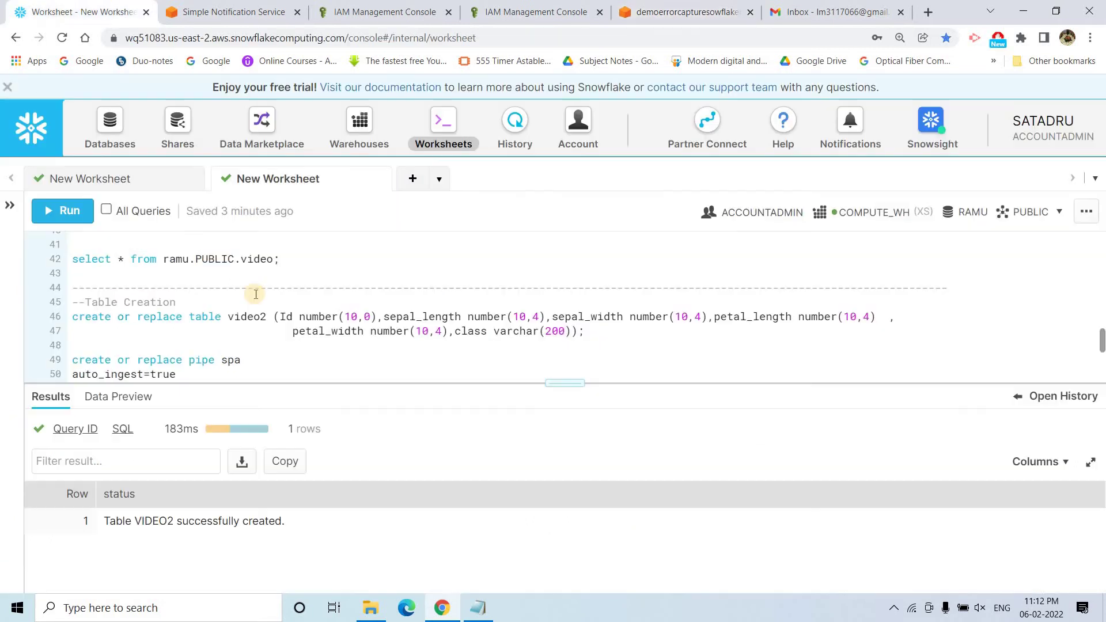
scroll(271, 333, down, 1)
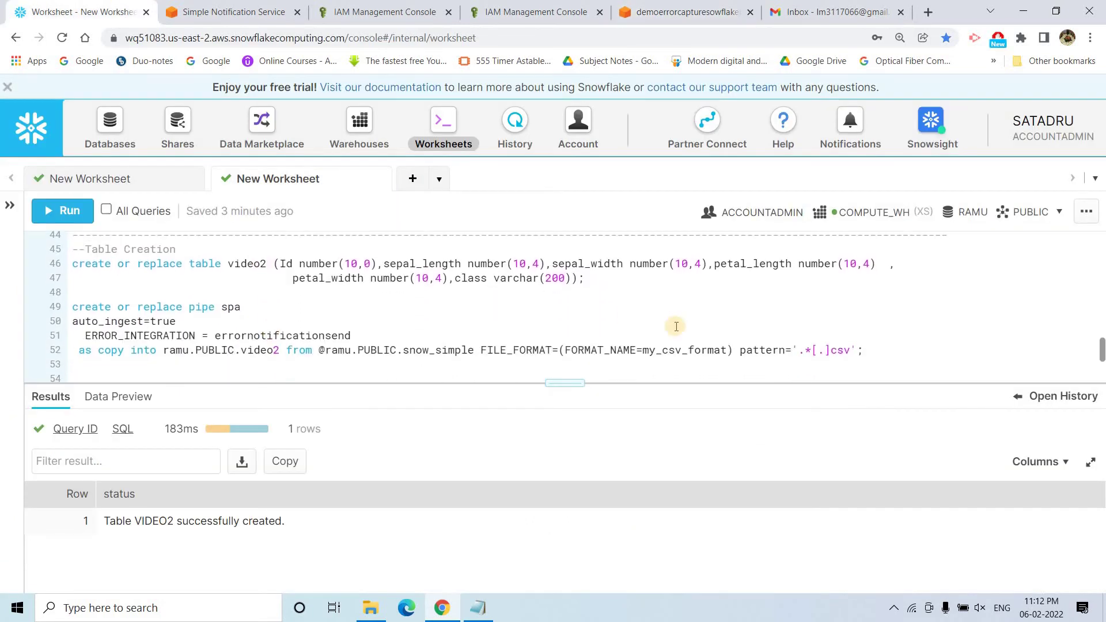
drag(864, 350, 74, 305)
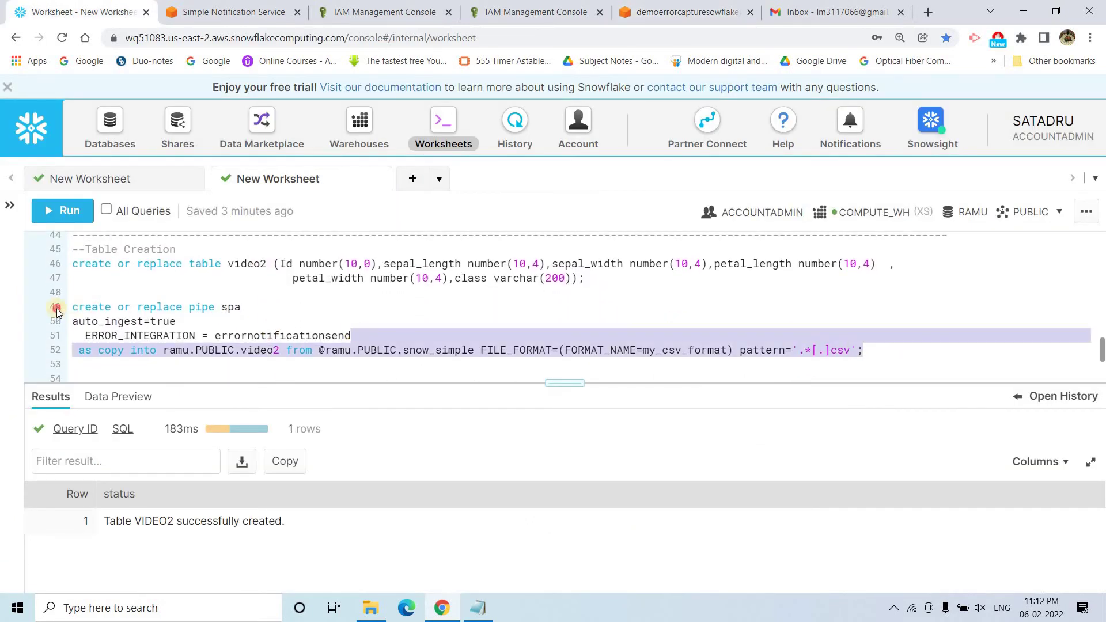
click(266, 322)
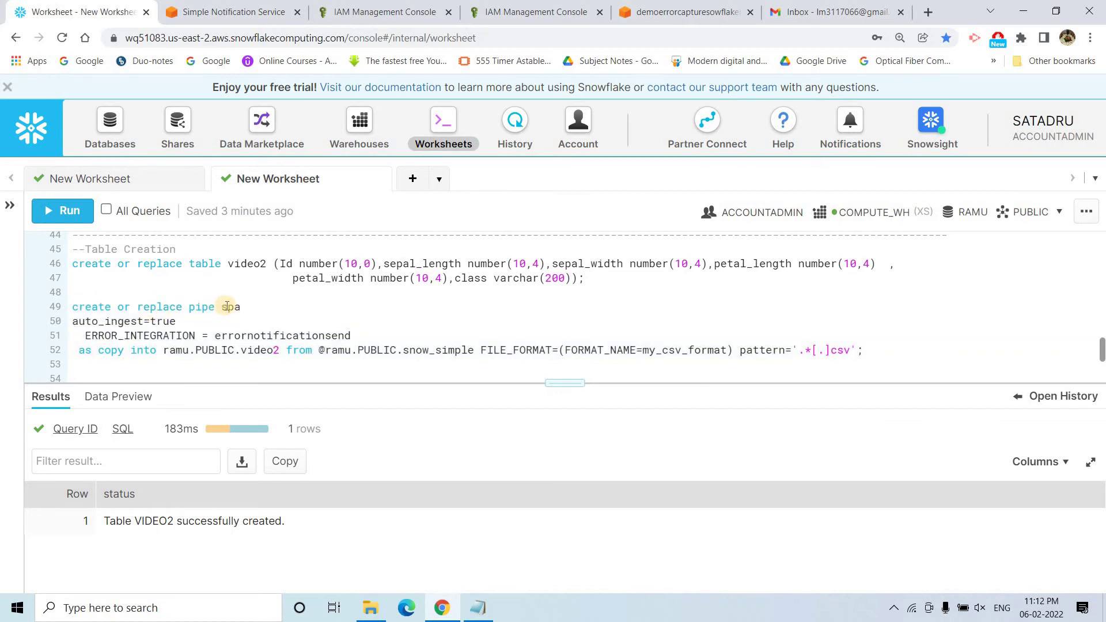
double_click(226, 306)
drag(74, 321, 181, 321)
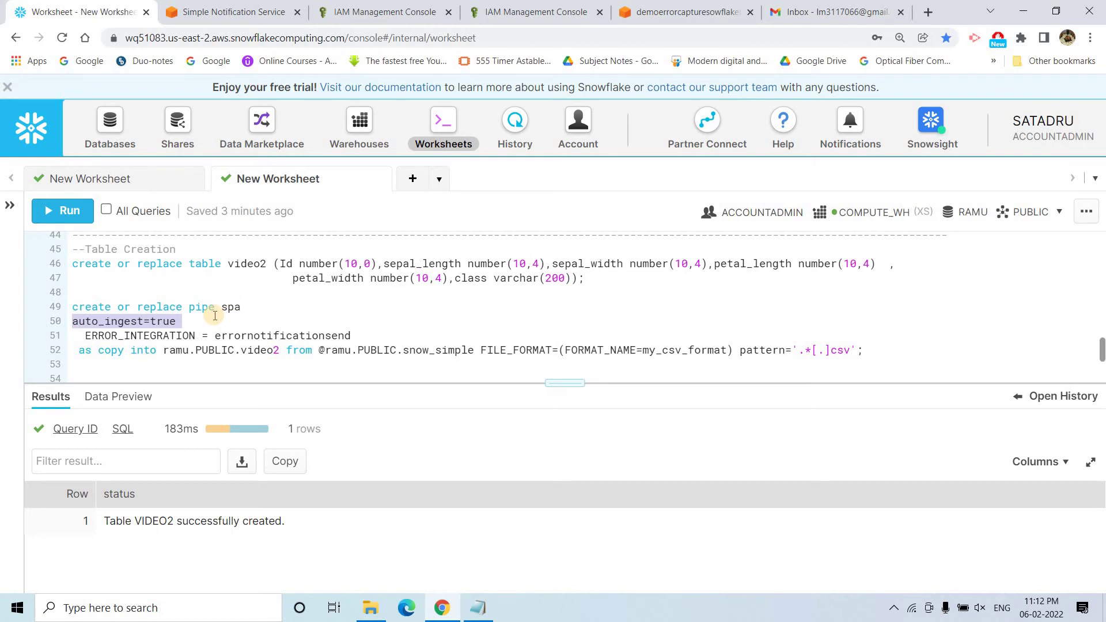
drag(77, 330, 370, 333)
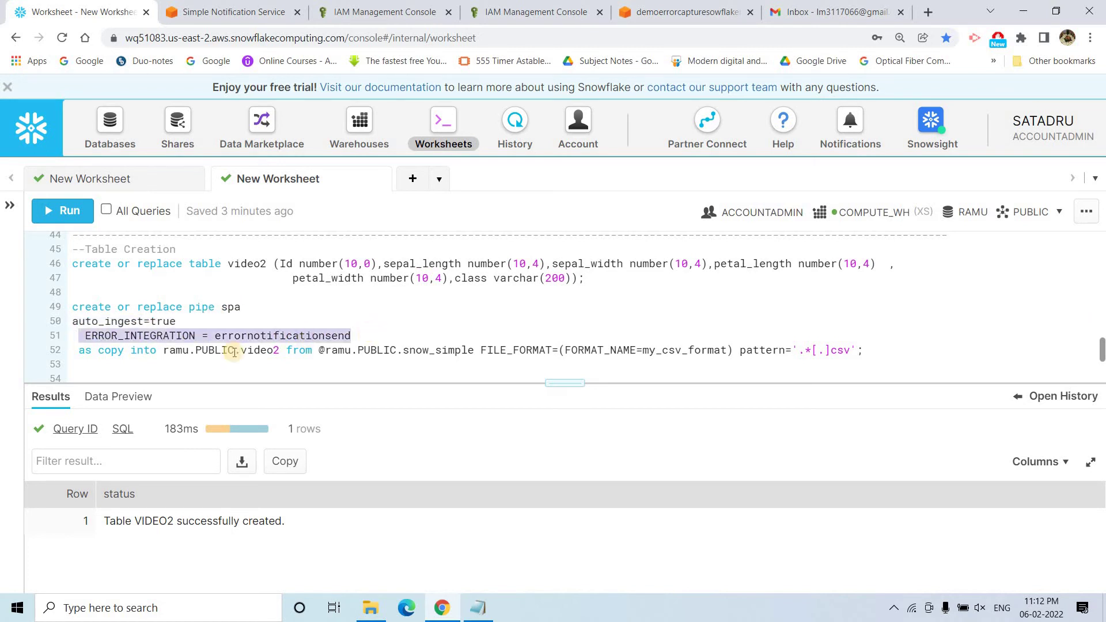
click(140, 335)
double_click(181, 335)
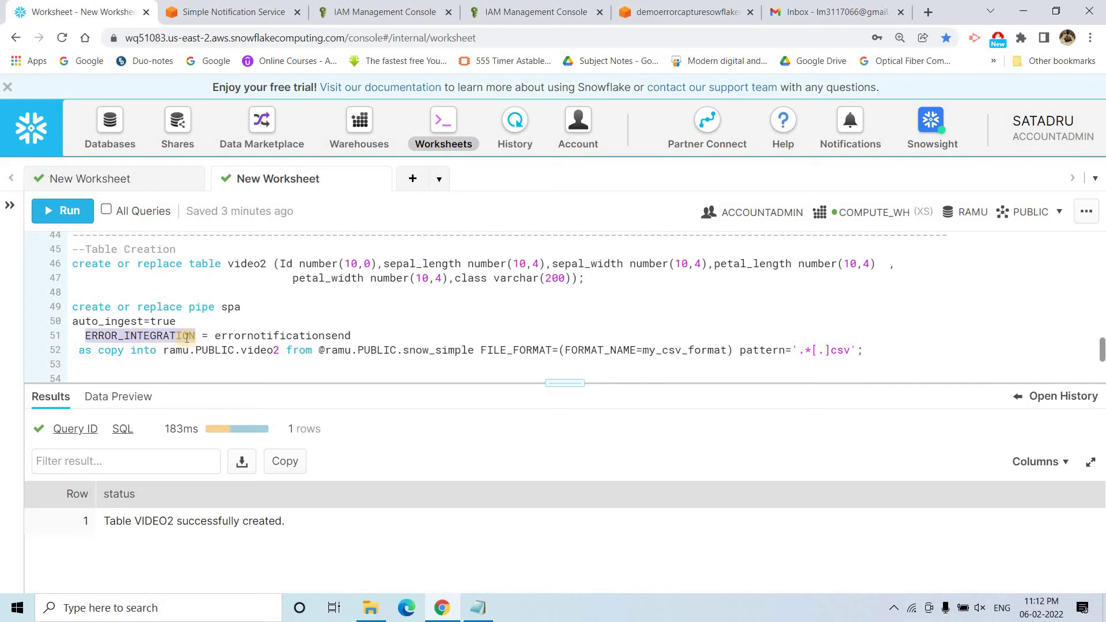
double_click(284, 336)
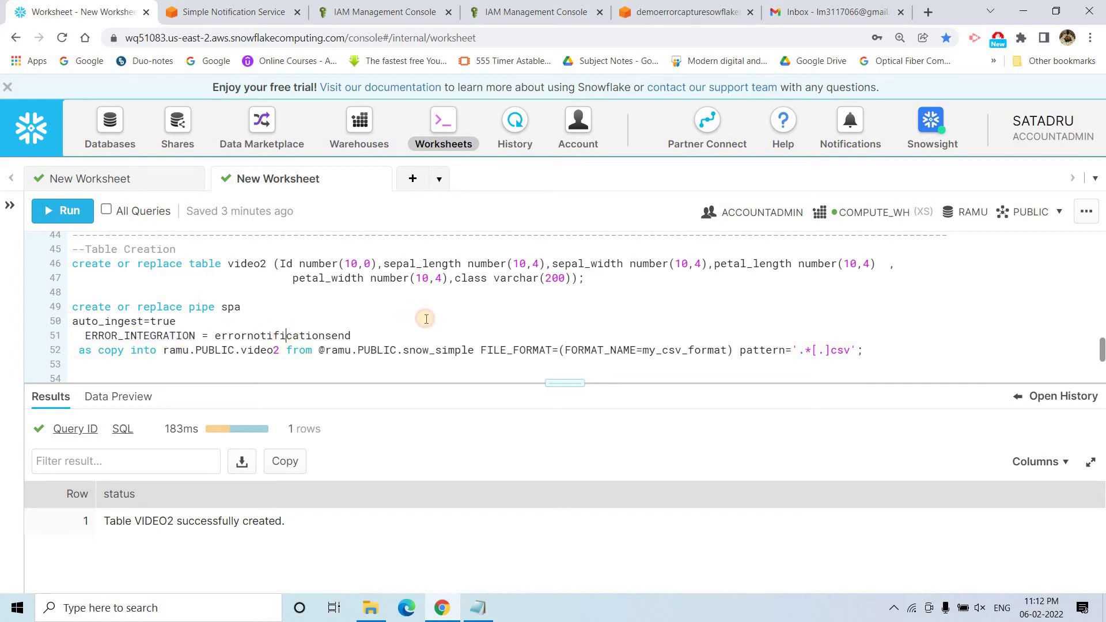
Step: Check the errornotificationsend name in the notification integration statement near the worksheet's beginning, and return to the pipe definition
scroll(377, 323, up, 6)
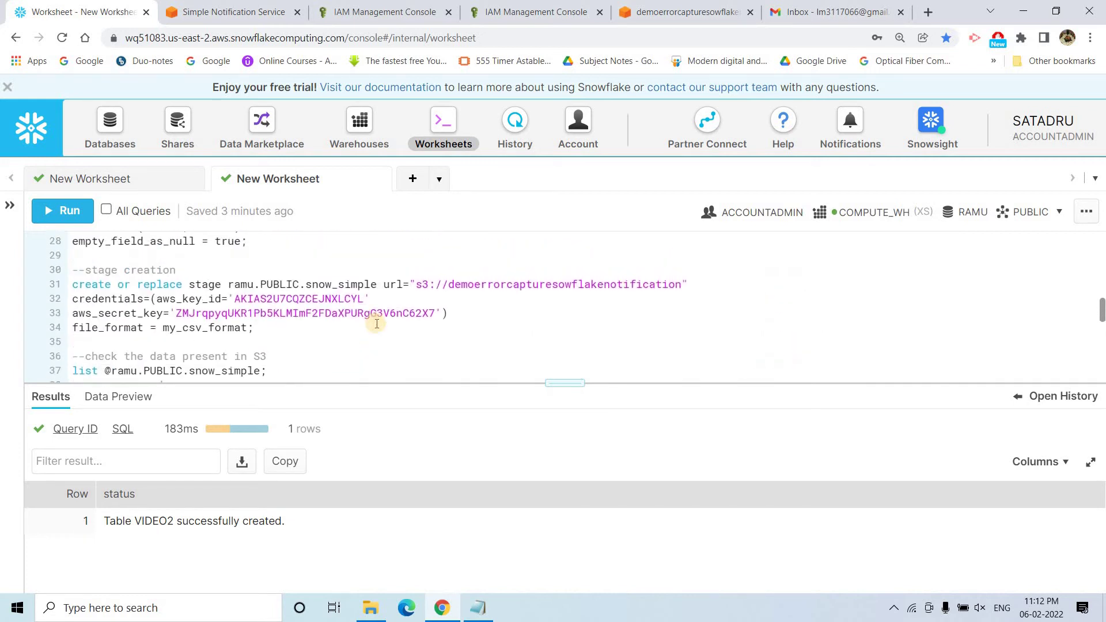
scroll(377, 323, up, 5)
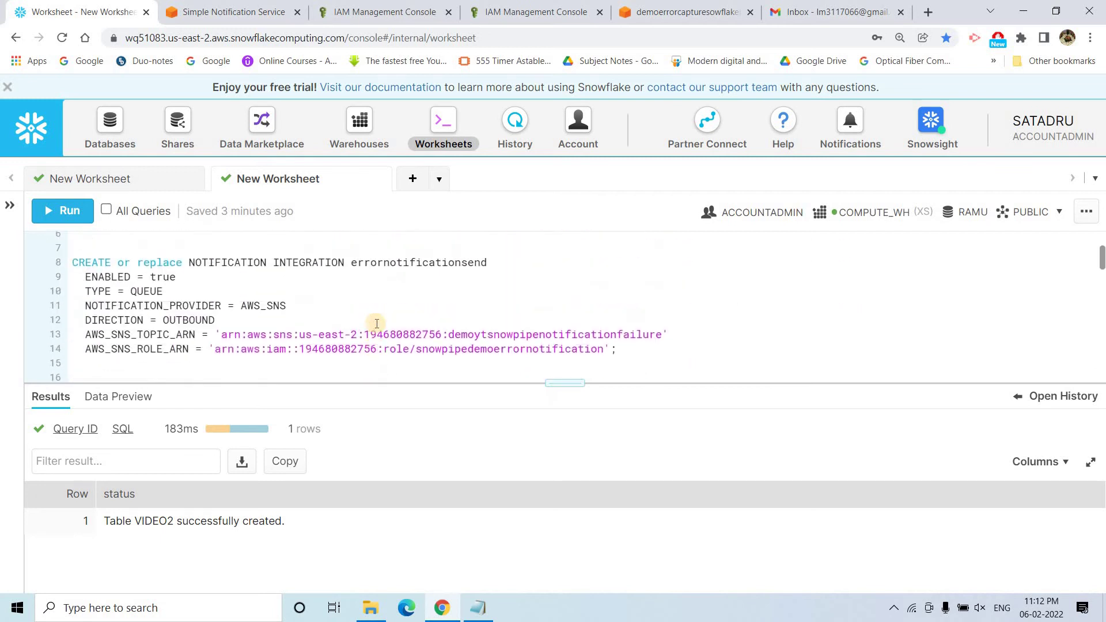
double_click(432, 255)
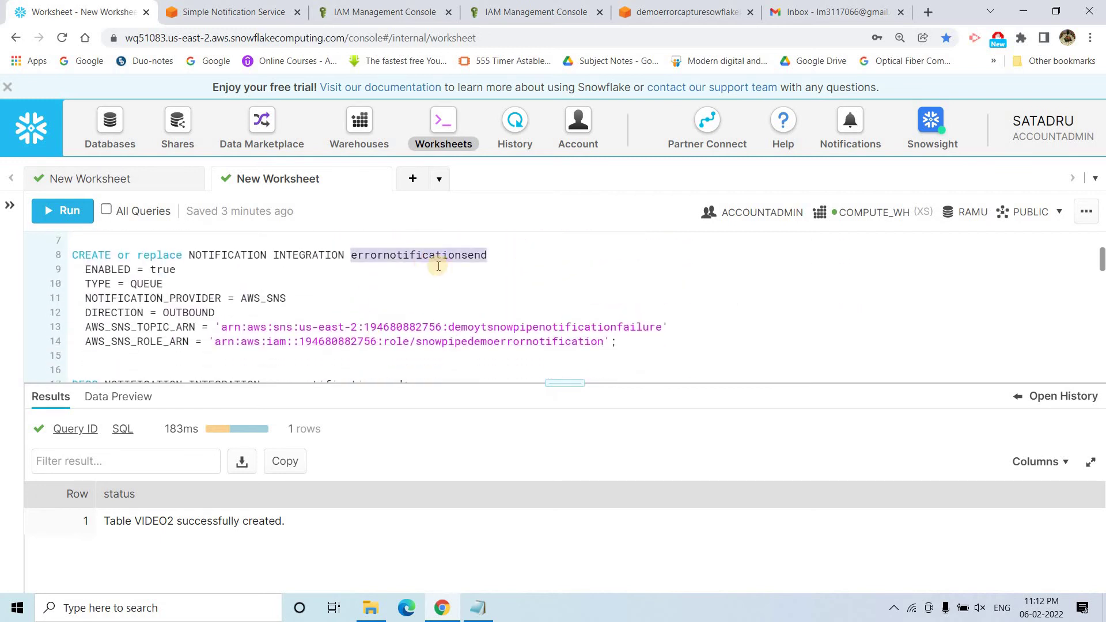
scroll(276, 322, down, 12)
scroll(259, 322, up, 3)
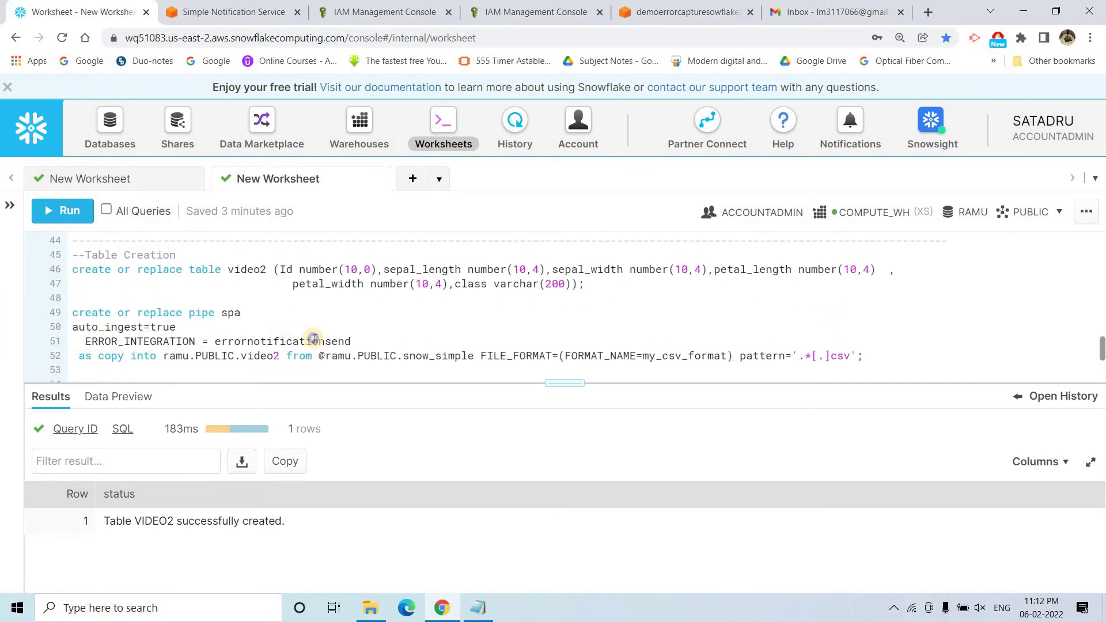
Step: Run the create or replace pipe spa statement that copies from the snow_simple stage into ramu.PUBLIC.video2 with the errornotificationsend error integration
click(315, 340)
drag(99, 355, 414, 355)
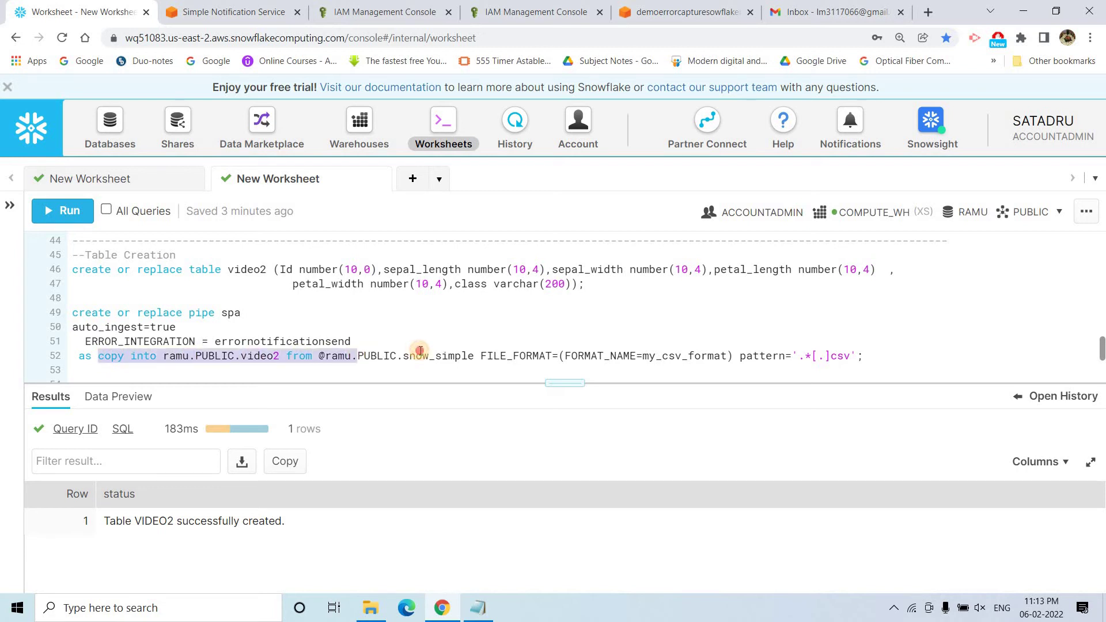
double_click(465, 356)
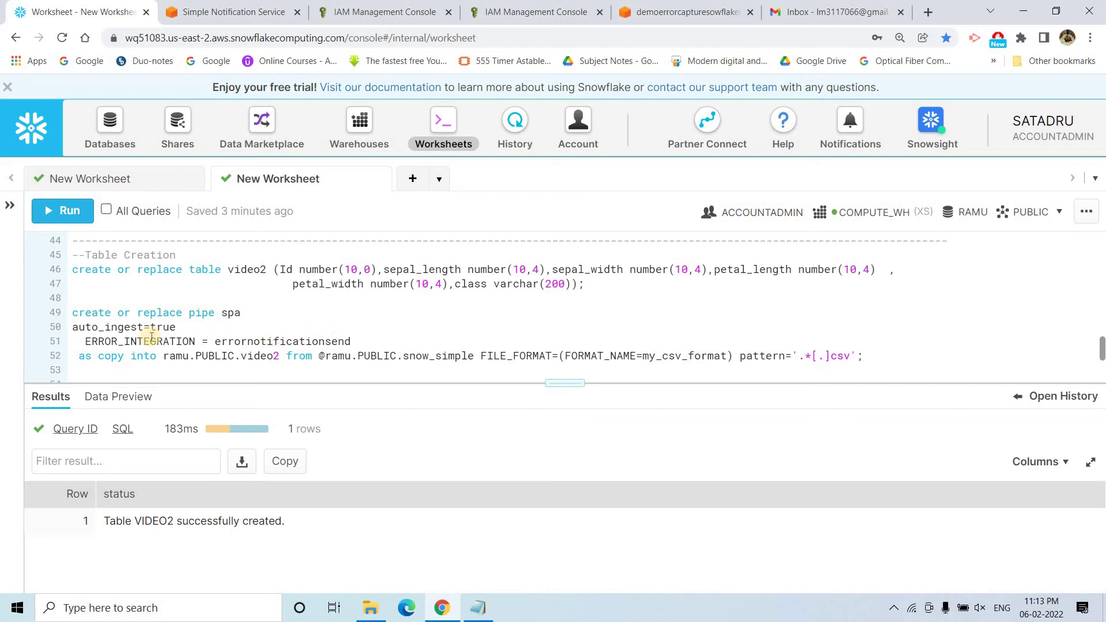
click(55, 208)
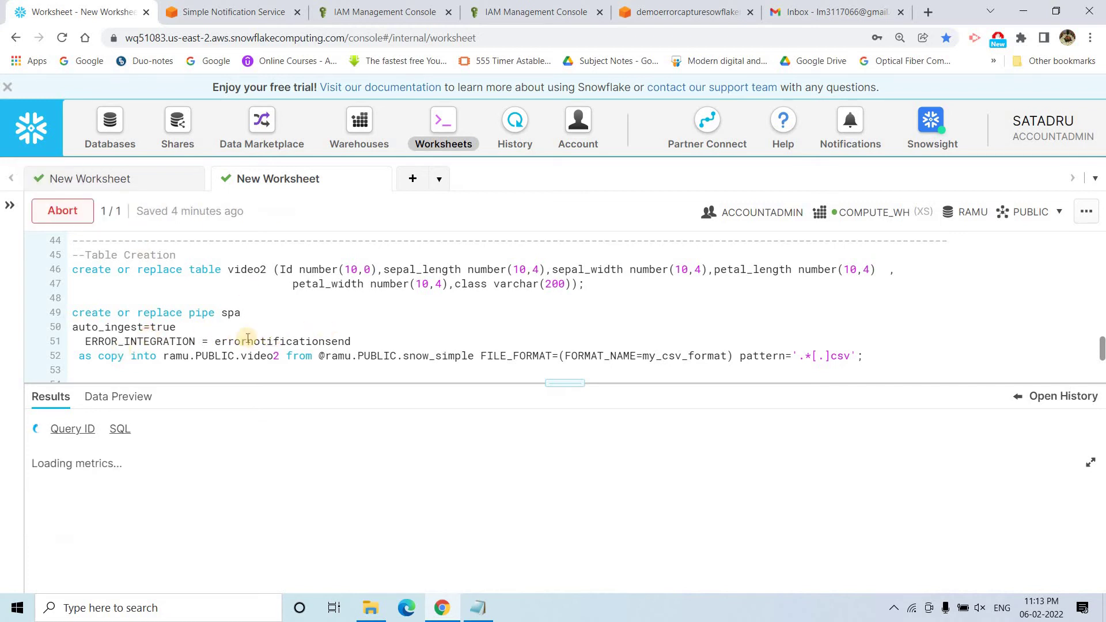
click(279, 356)
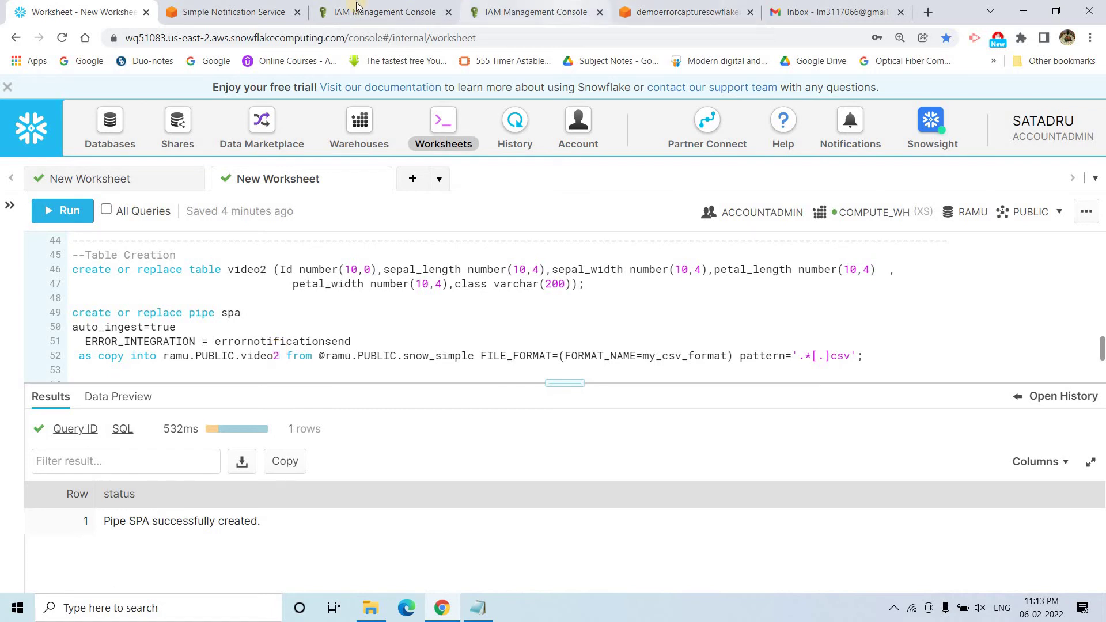
Step: Start a new subscription on the demoytsnowpipenotificationfailure topic in the SNS console, using the Email-JSON protocol
click(230, 11)
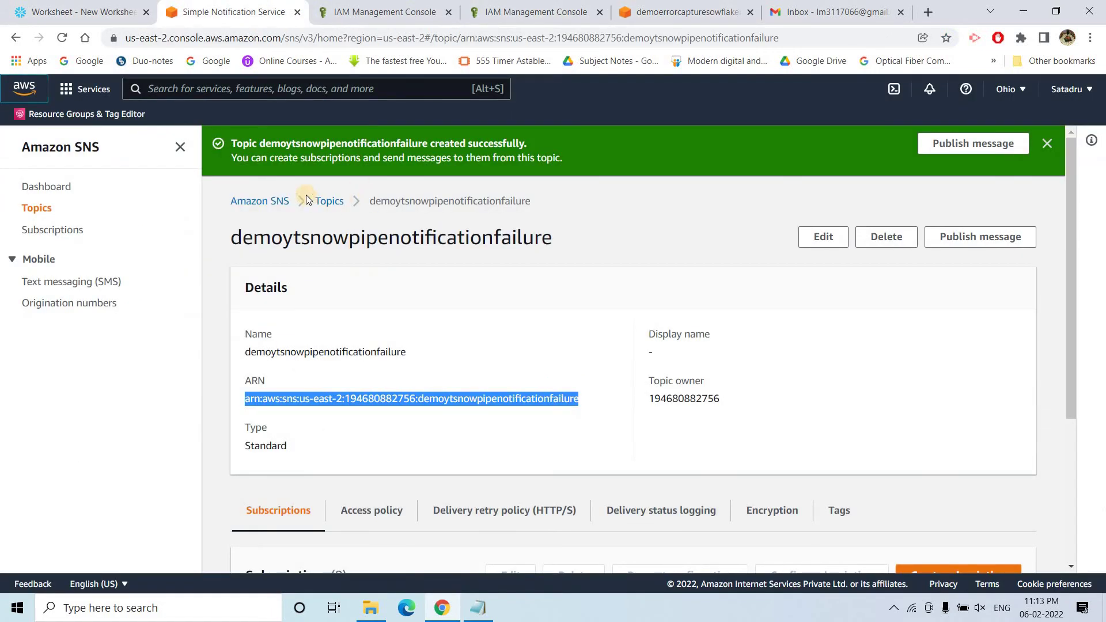
scroll(627, 362, down, 4)
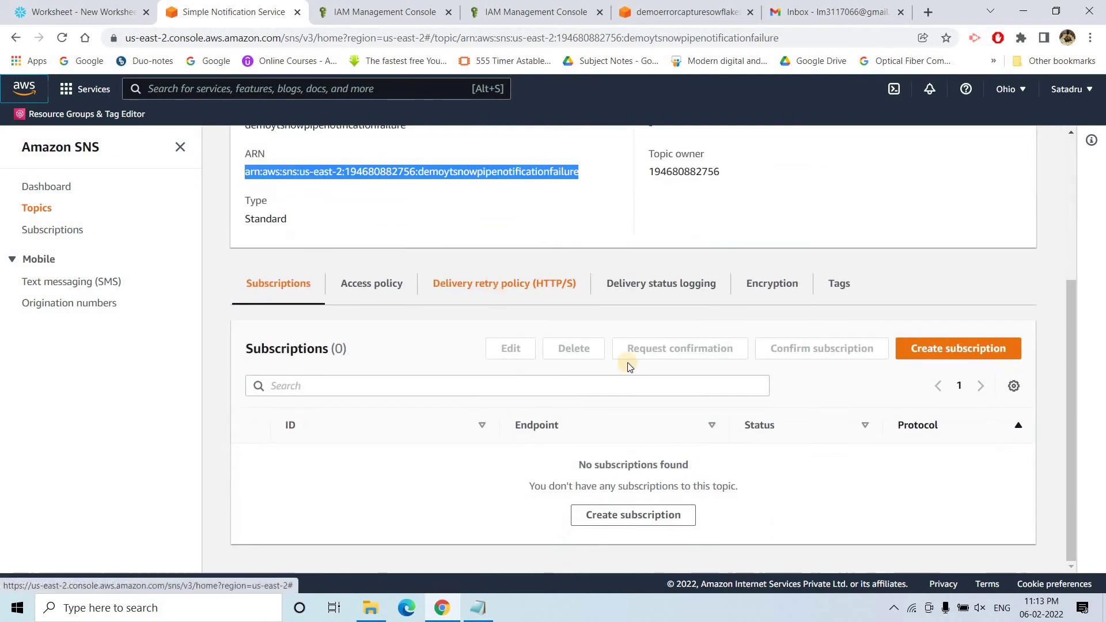
click(599, 519)
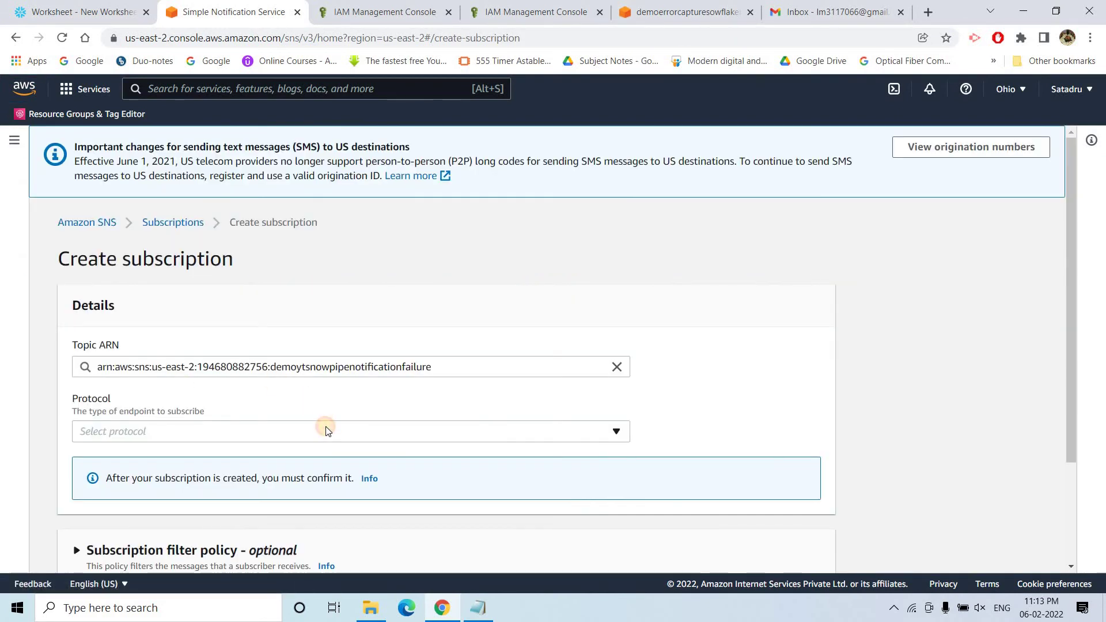
click(326, 431)
click(98, 349)
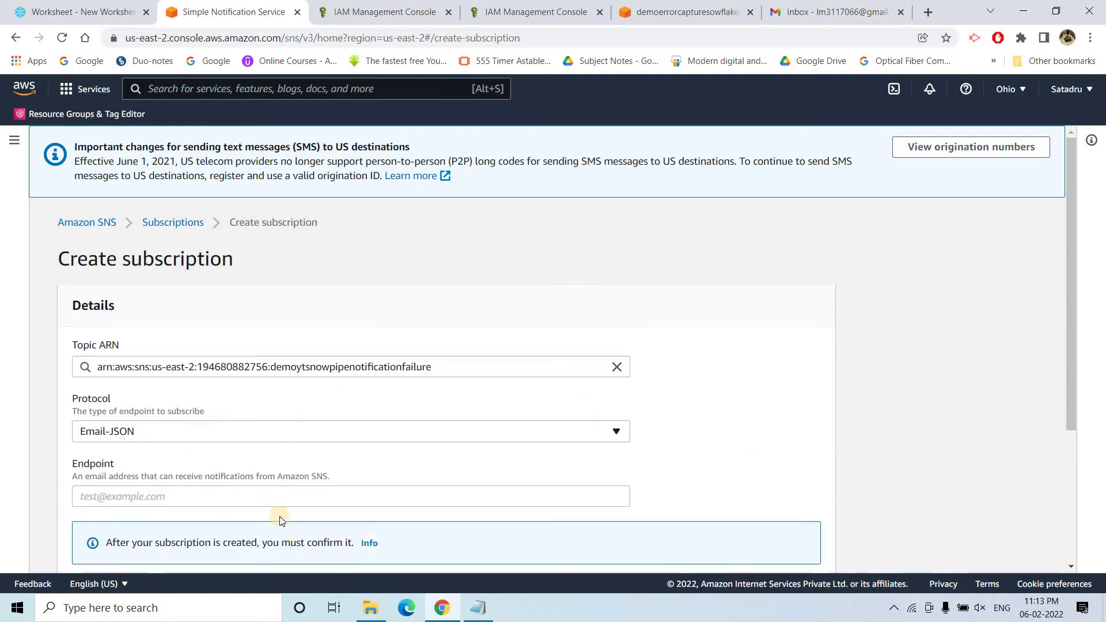
Step: Copy the recipient's email address from the Notepad notes into the subscription's endpoint and create the subscription
click(477, 607)
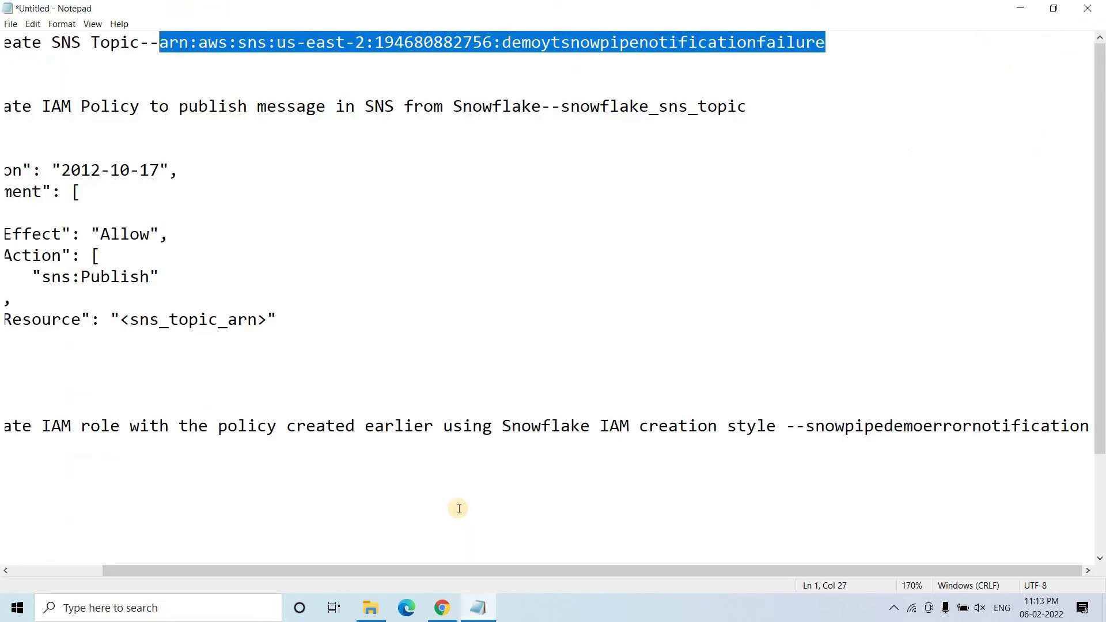
scroll(457, 506, down, 3)
scroll(234, 479, left, 3)
drag(30, 471, 317, 485)
key(ctrl+c)
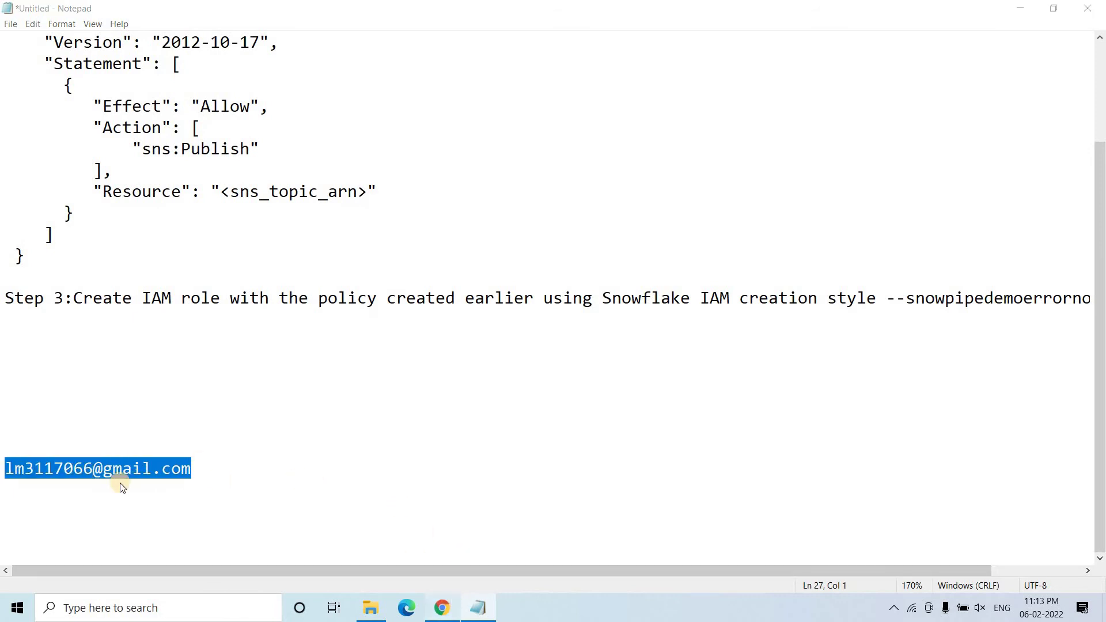
key(alt+Tab)
click(105, 493)
key(ctrl+v)
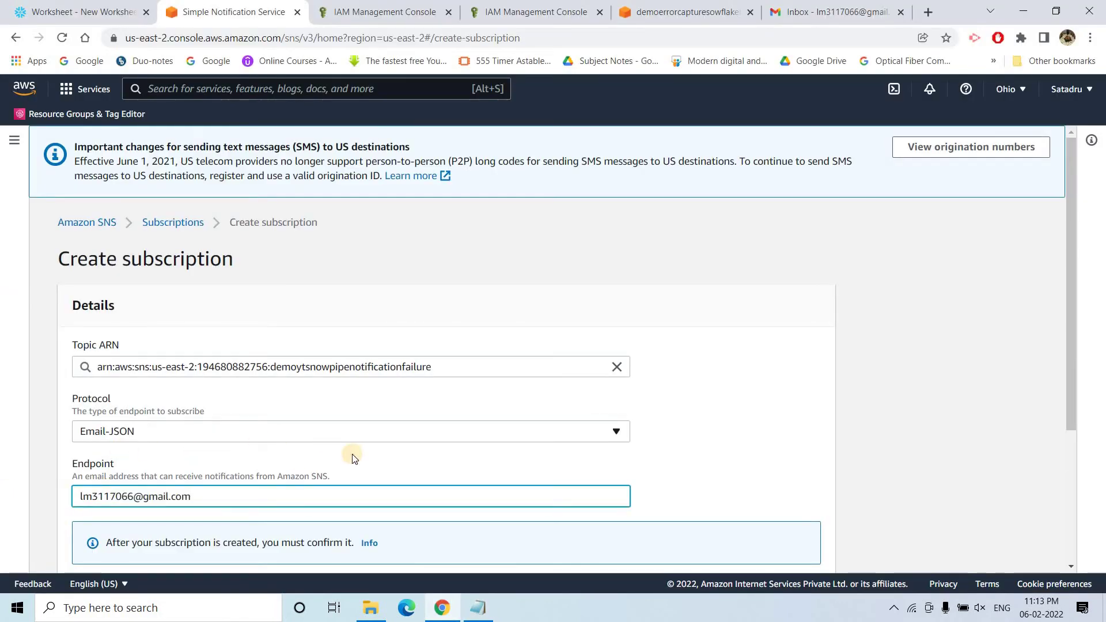
scroll(350, 457, down, 3)
click(749, 554)
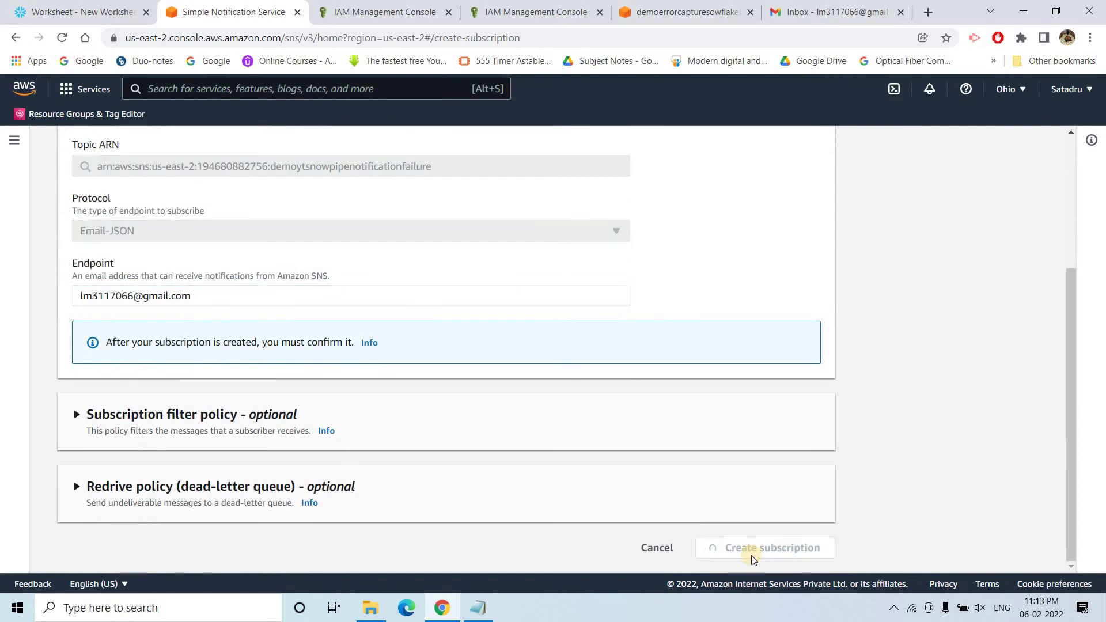
Step: Review the new subscription's details and check its status on the demoytsnowpipenotificationfailure topic page
scroll(617, 434, down, 5)
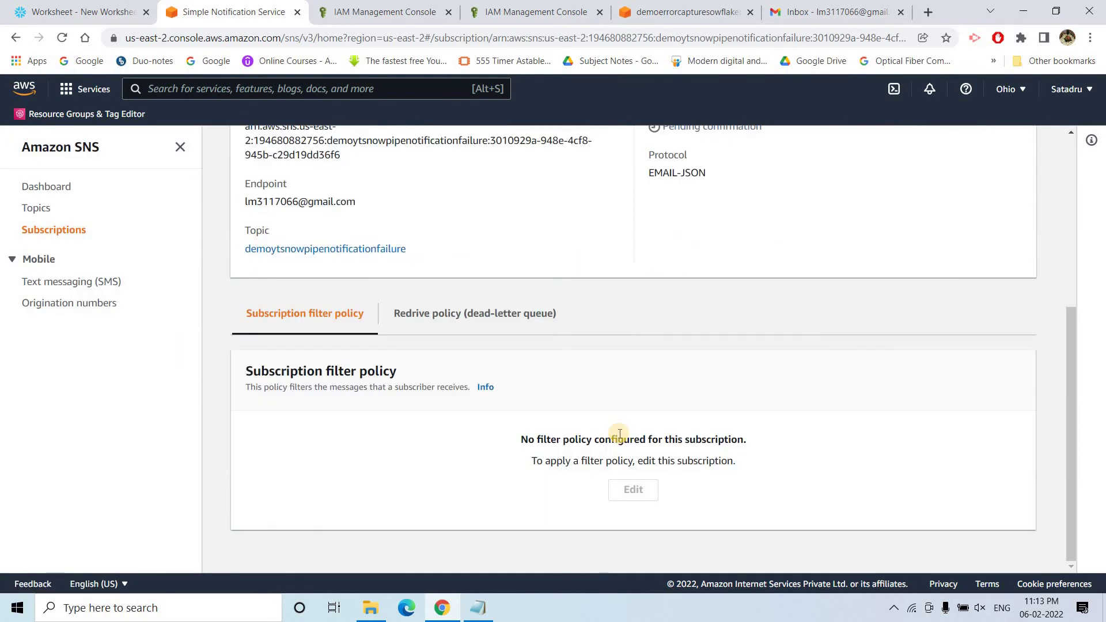
scroll(444, 254, up, 5)
click(406, 274)
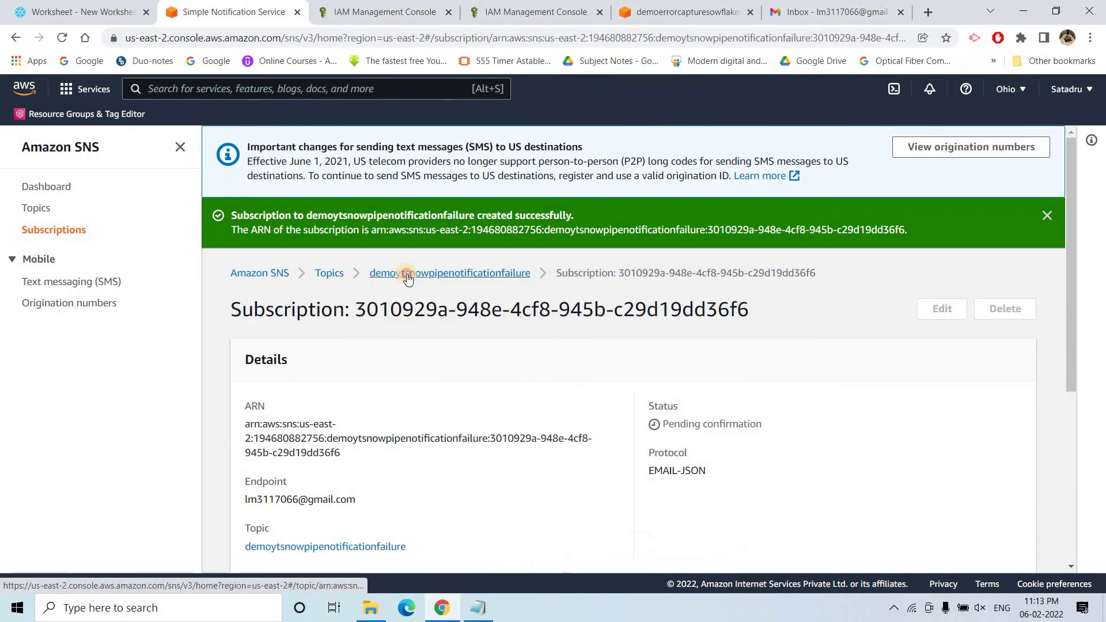
scroll(802, 517, down, 2)
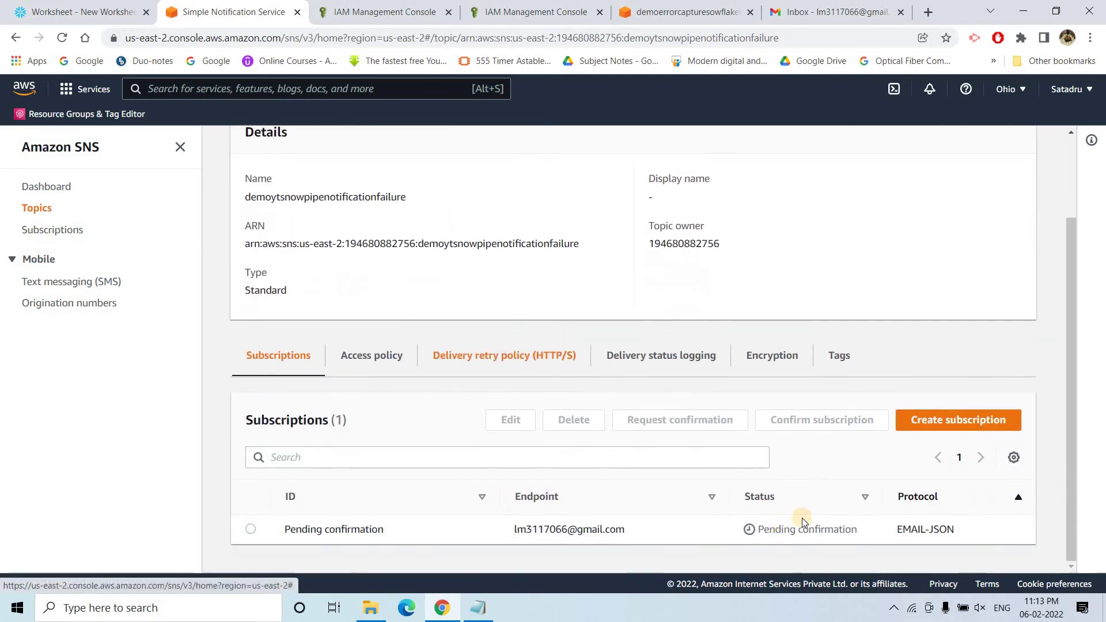
Step: Open the AWS subscription confirmation email in Gmail, confirm the subscription through its SubscribeURL link, and close the response page
click(801, 7)
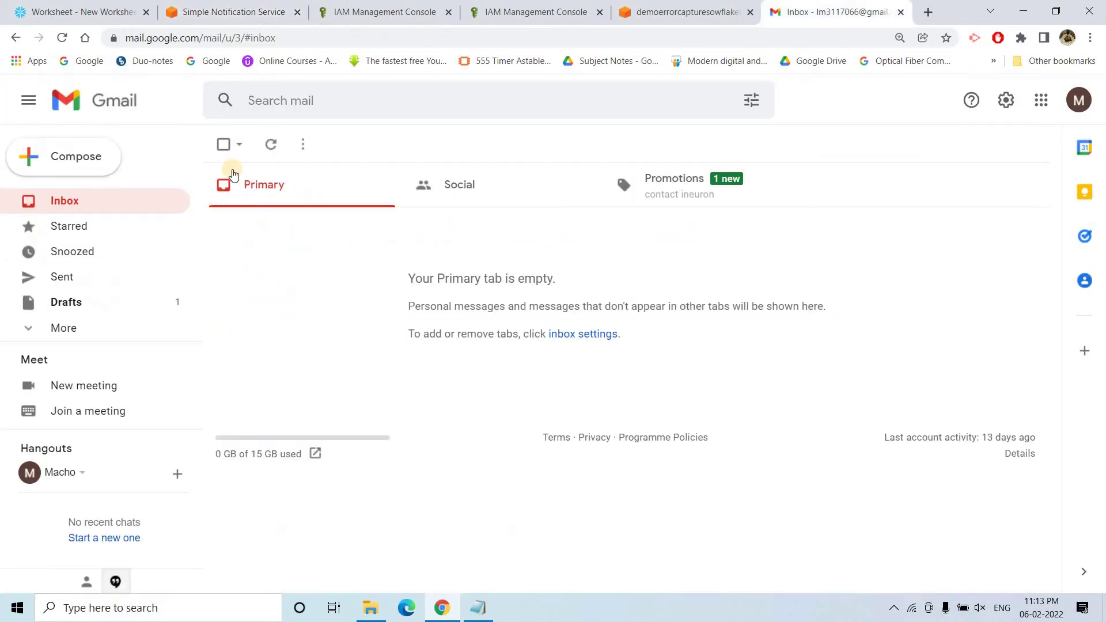
click(273, 144)
click(275, 145)
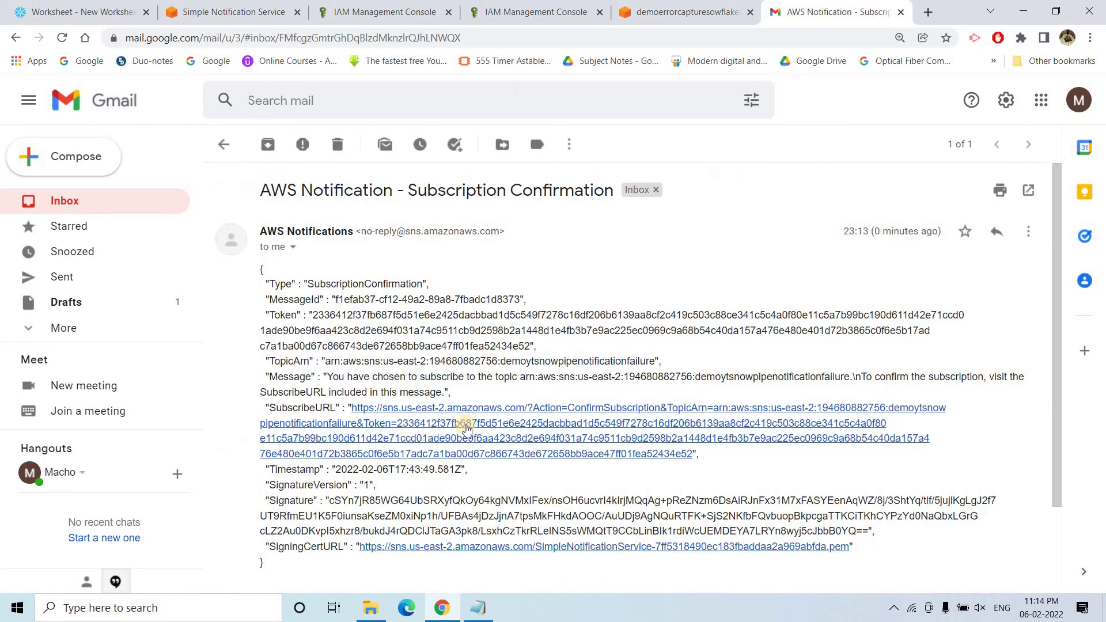
click(371, 548)
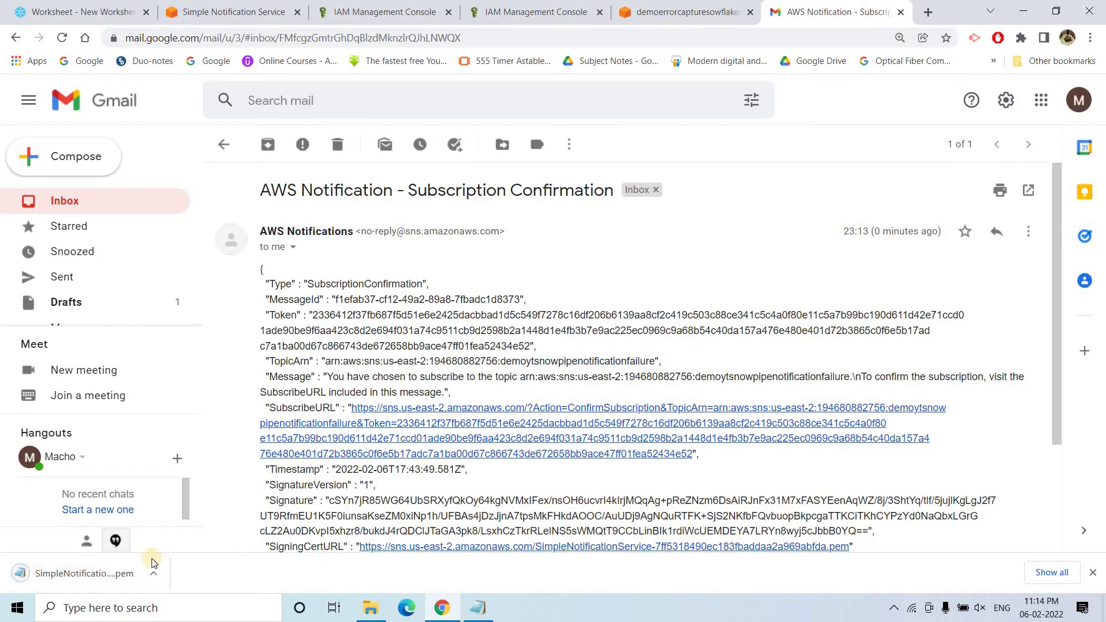
click(470, 438)
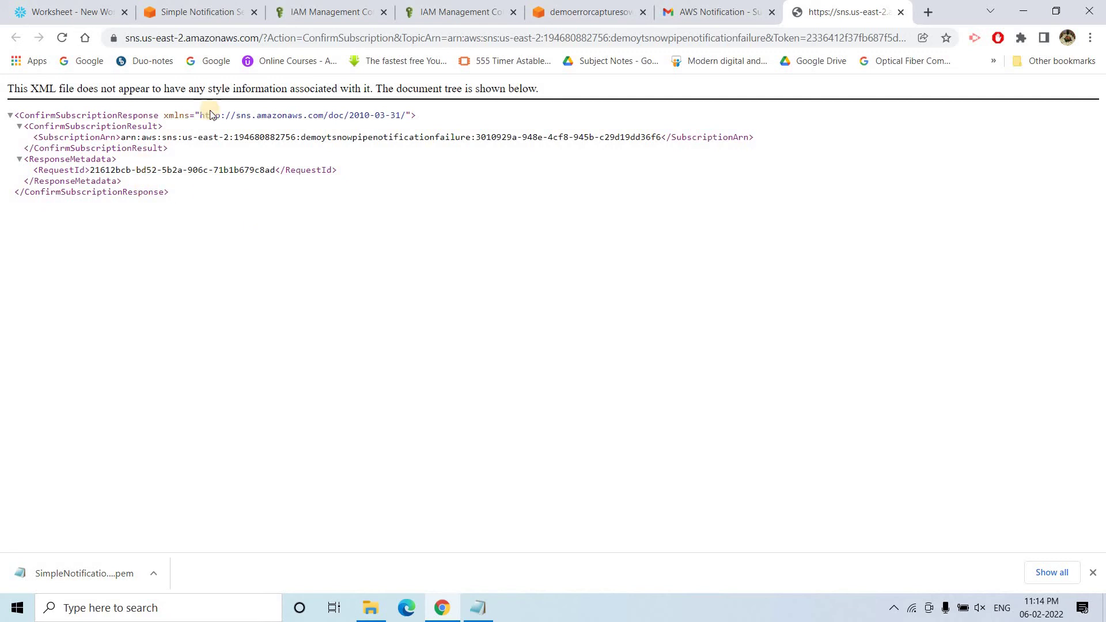
click(900, 12)
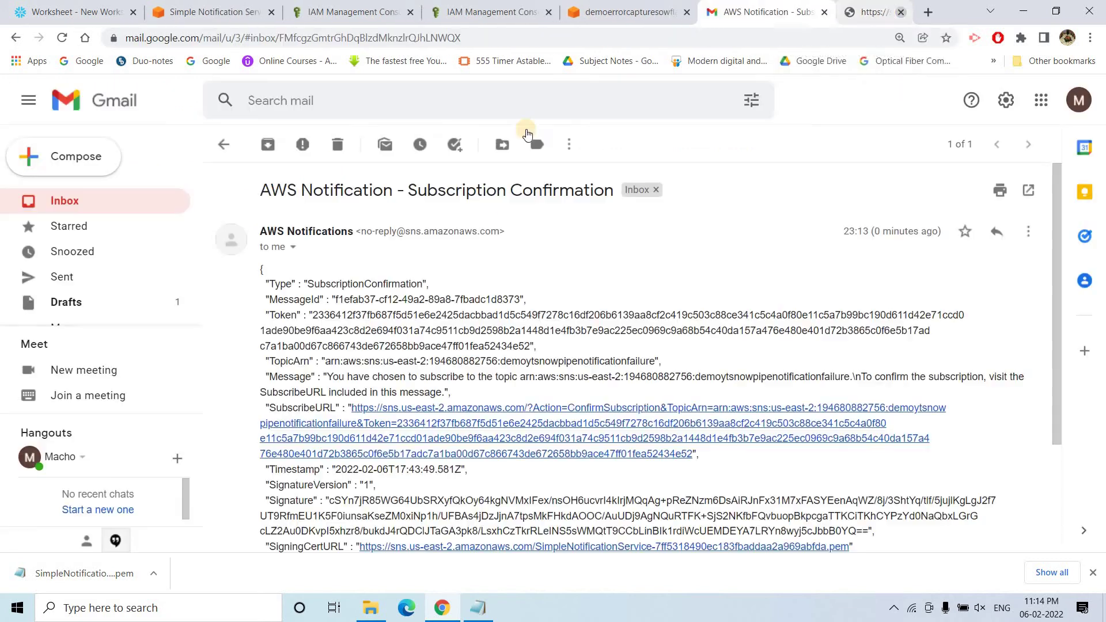
Step: Reload the demoytsnowpipenotificationfailure topic page in the SNS console and check the subscription's status
click(244, 7)
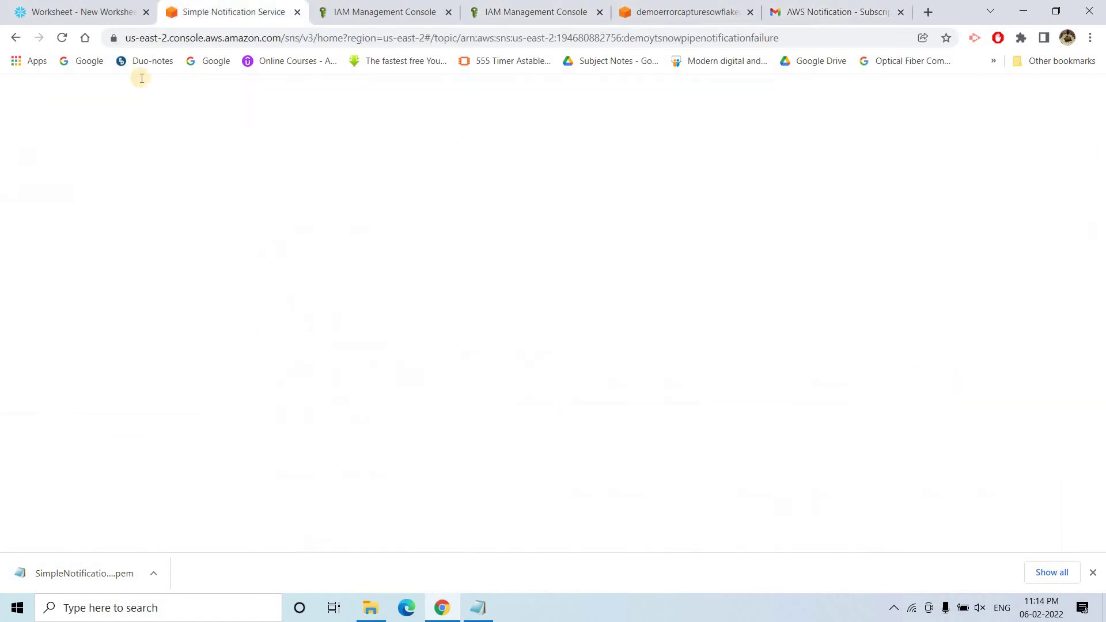
scroll(783, 466, down, 1)
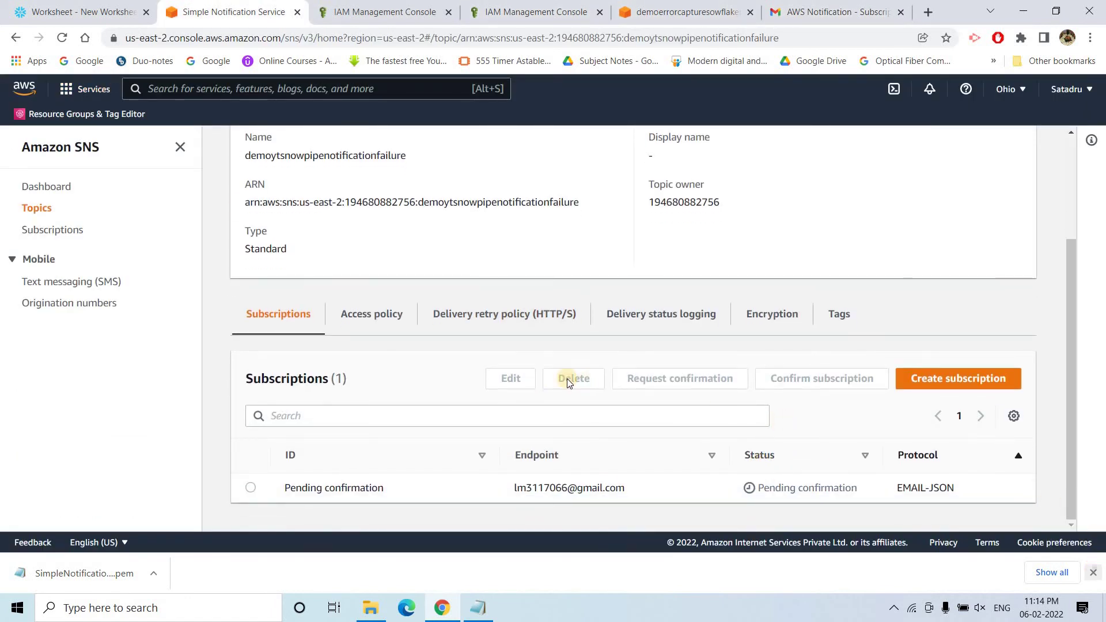
click(61, 45)
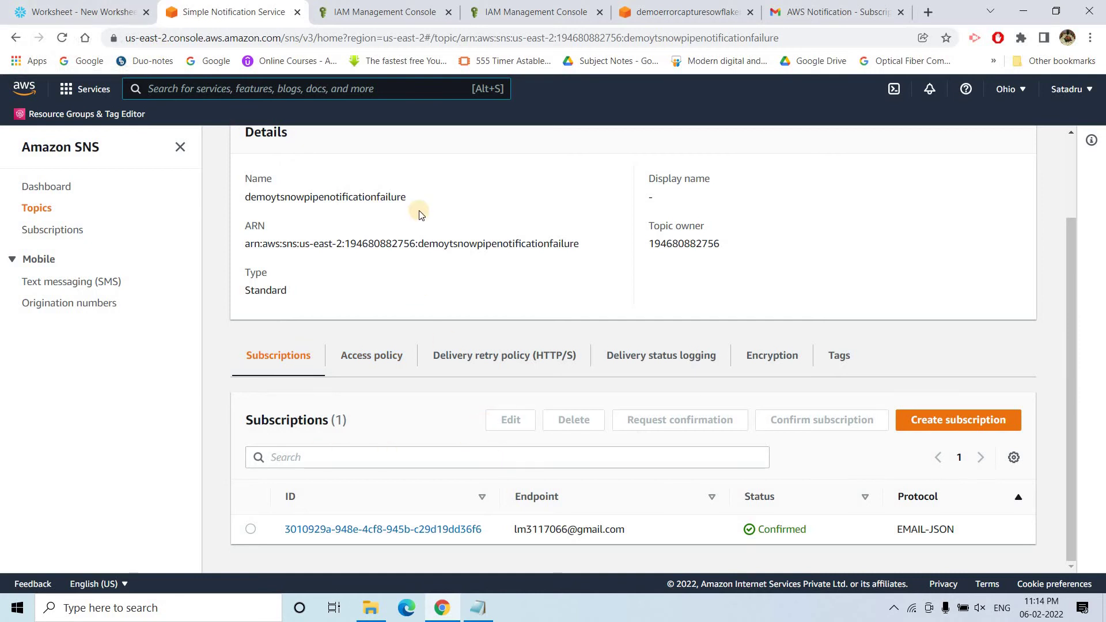
scroll(419, 214, up, 2)
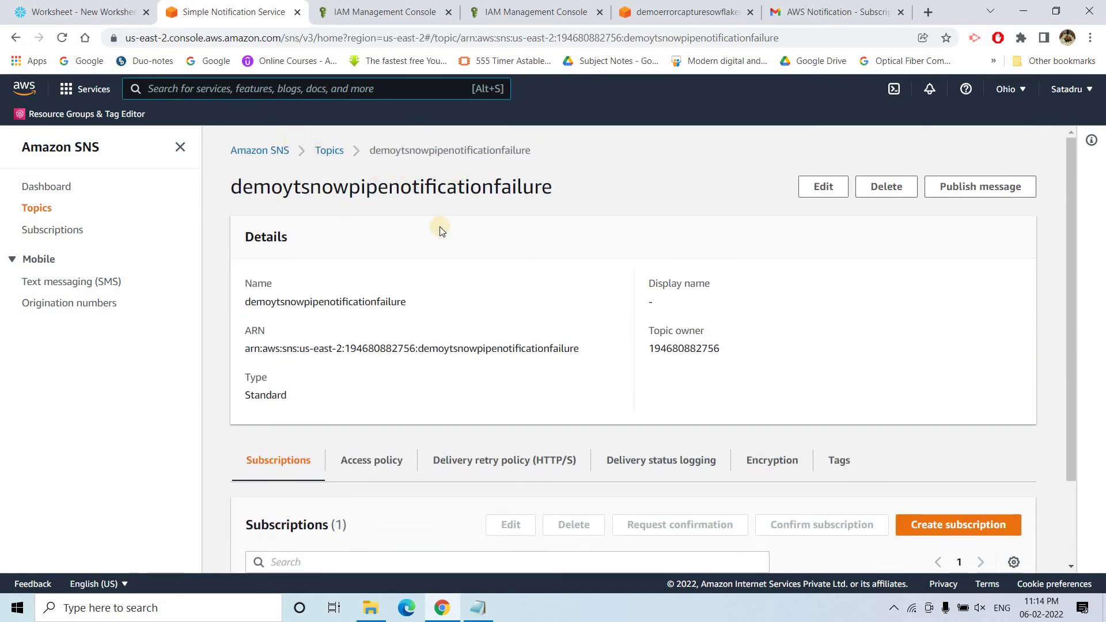
scroll(442, 231, down, 2)
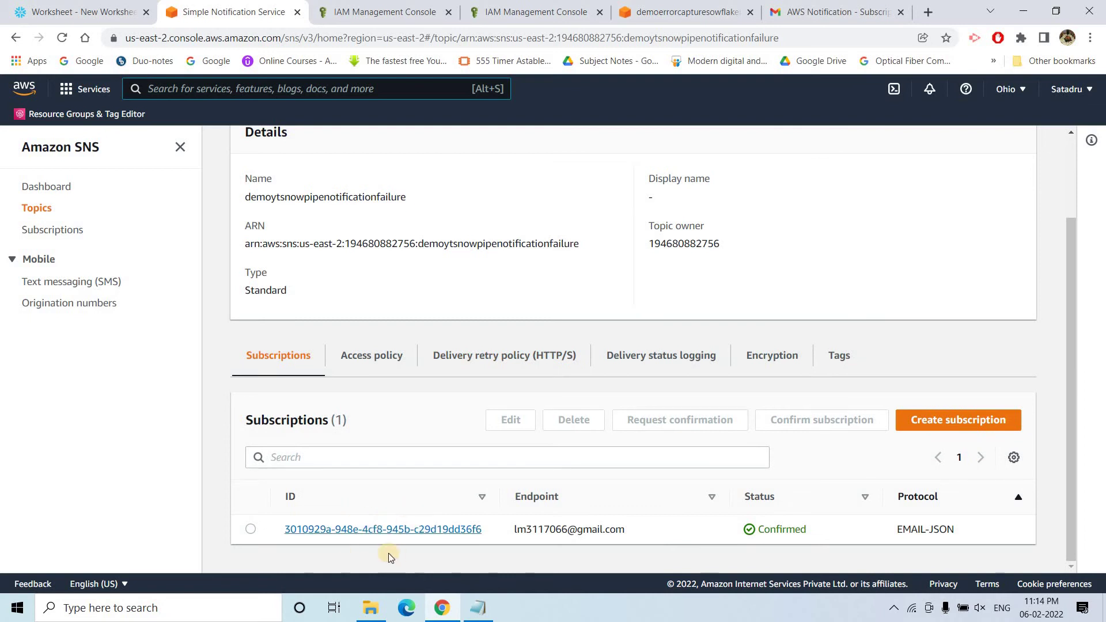
Step: Run show pipes in the Snowflake worksheet and copy the full notification channel SQS ARN of the SPA pipe
click(34, 5)
scroll(298, 320, down, 2)
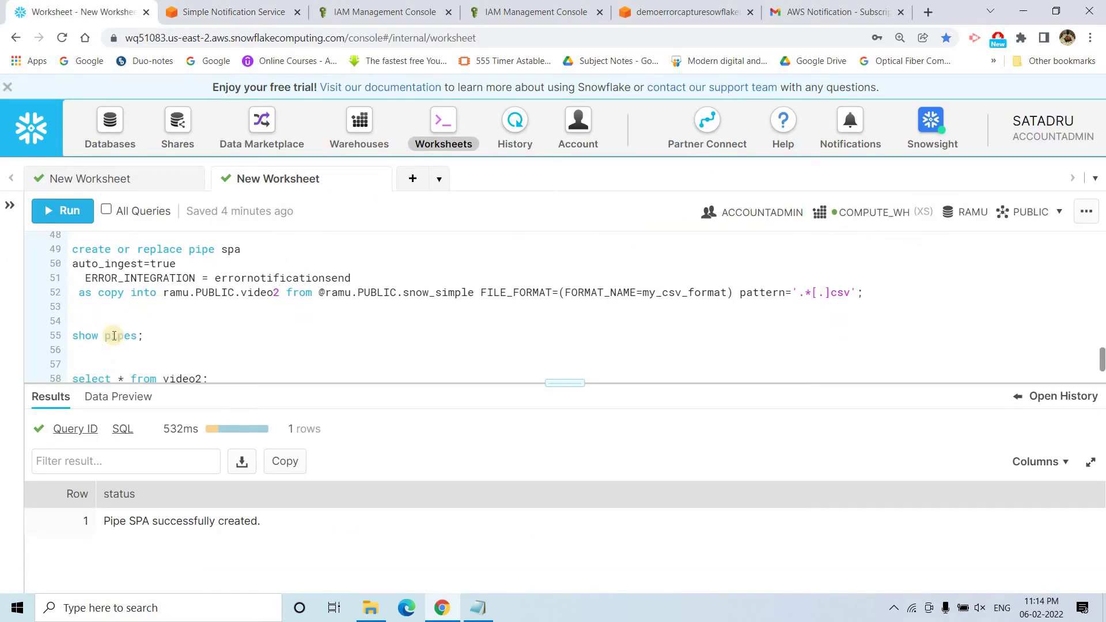
click(114, 336)
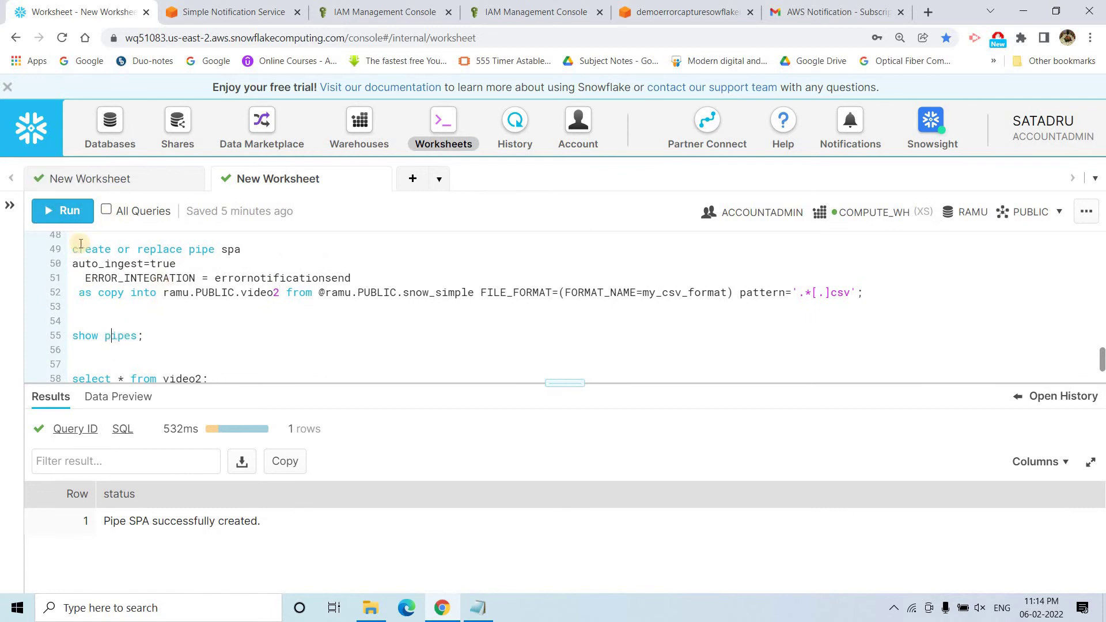
click(65, 221)
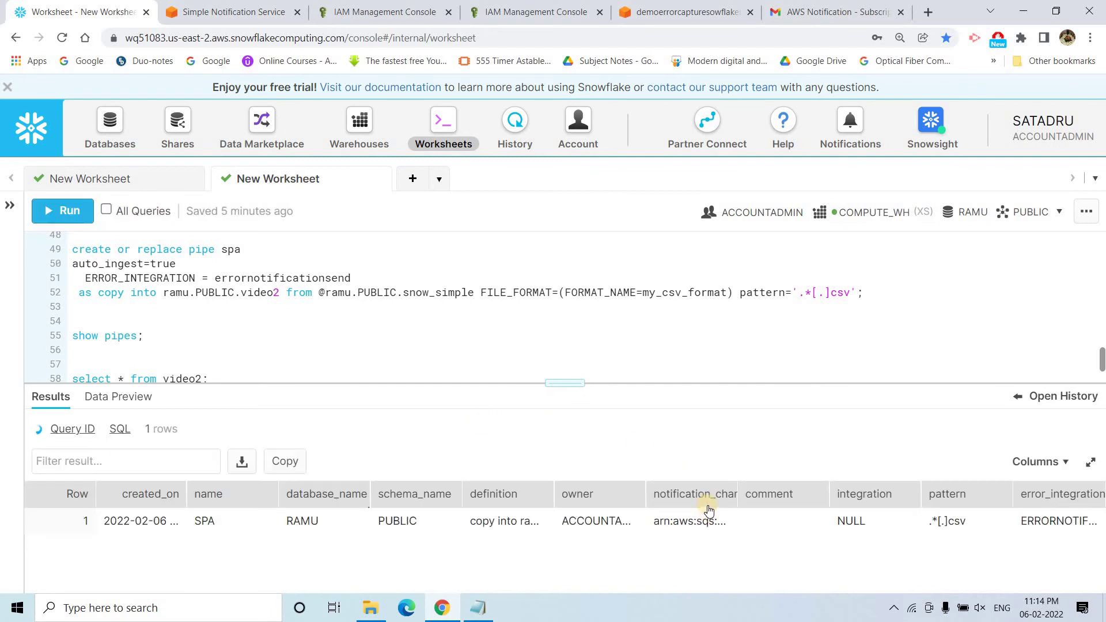
click(705, 520)
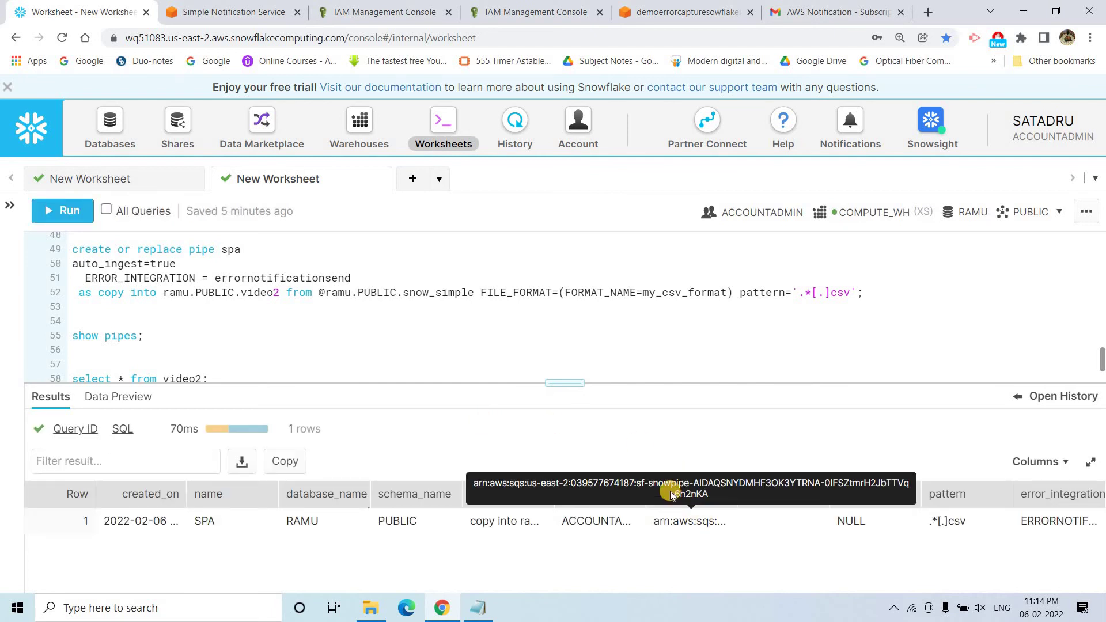
triple_click(669, 490)
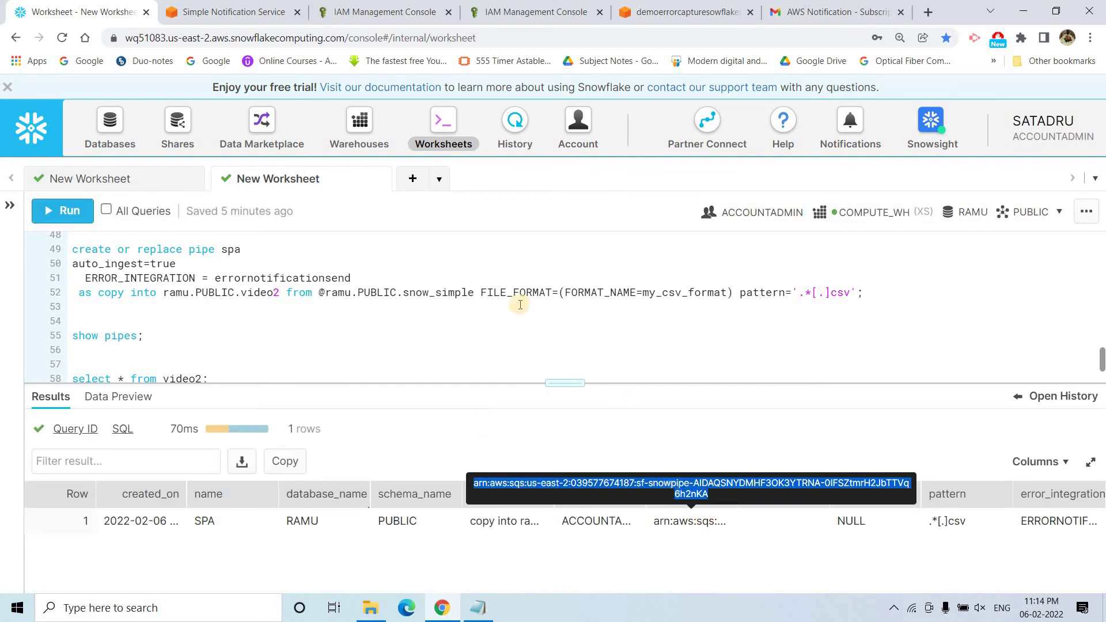
Step: Start creating an event notification from the properties of the demoerrorcapturesowflakenotification bucket in the S3 console
key(ctrl+5)
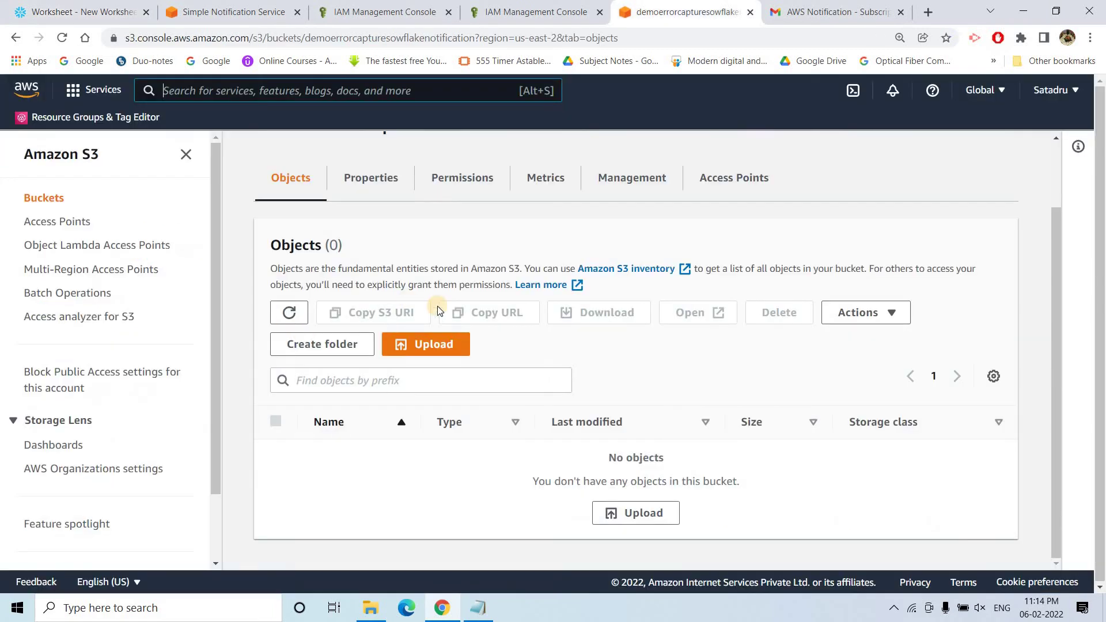
scroll(437, 306, up, 2)
click(362, 267)
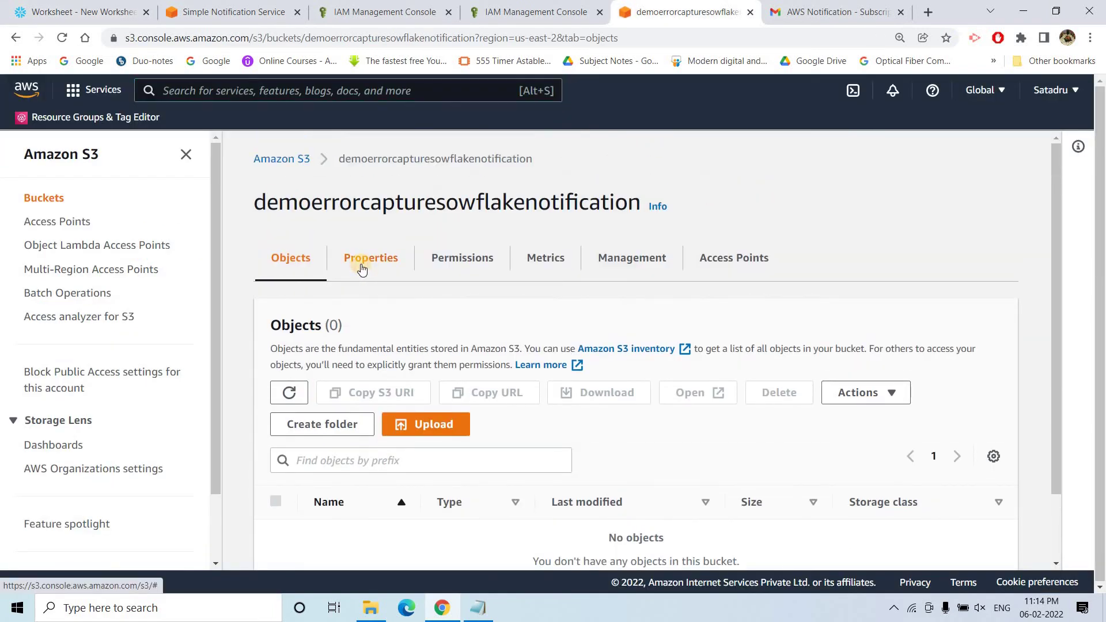
scroll(505, 345, down, 2)
scroll(507, 347, down, 12)
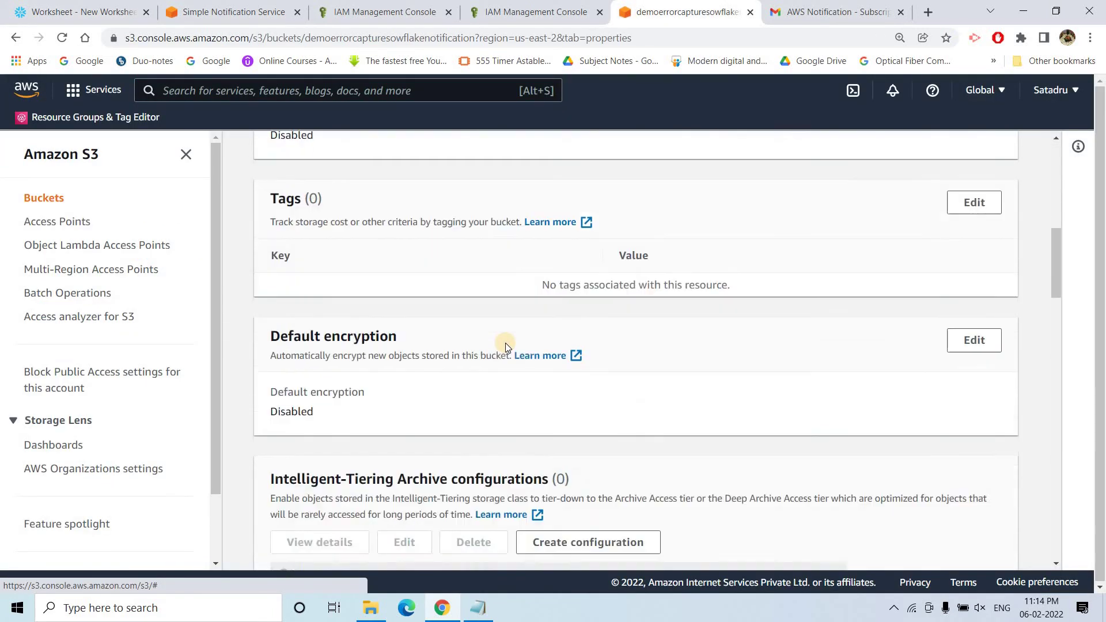
scroll(506, 347, down, 5)
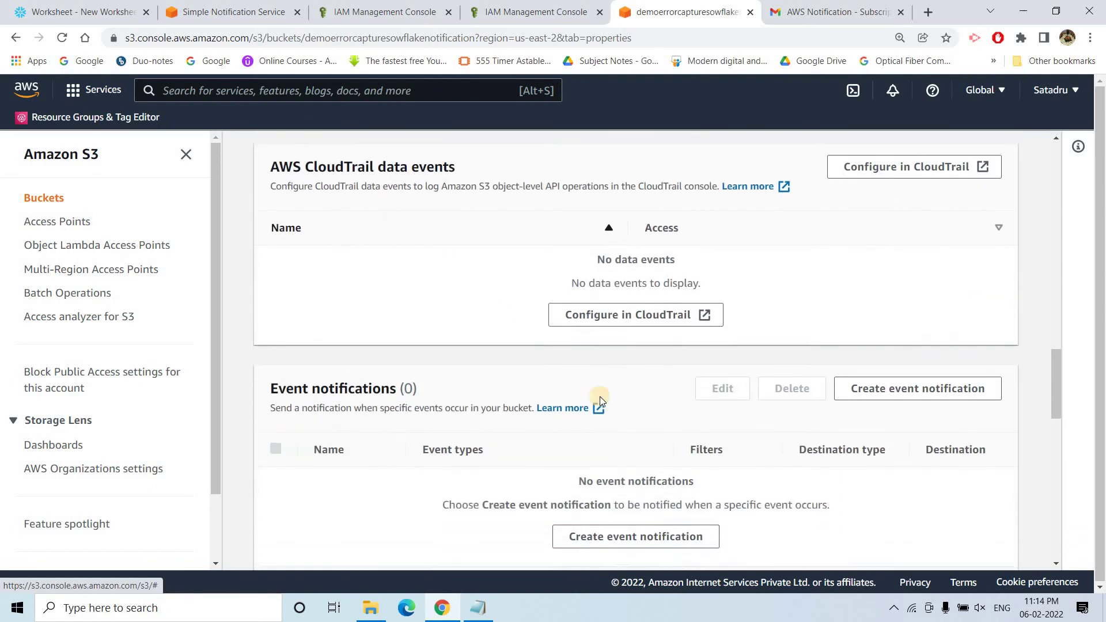
click(593, 456)
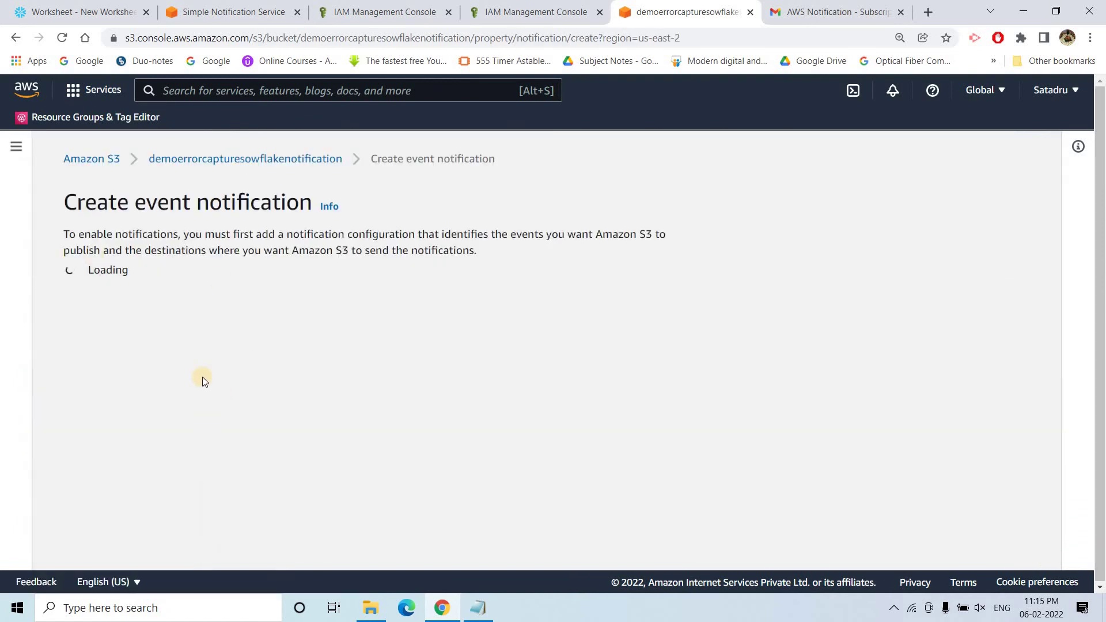
Step: Name the event notification demosnowflaketesting and enable all object create events for it
click(177, 357)
text(emosnowflaketesting)
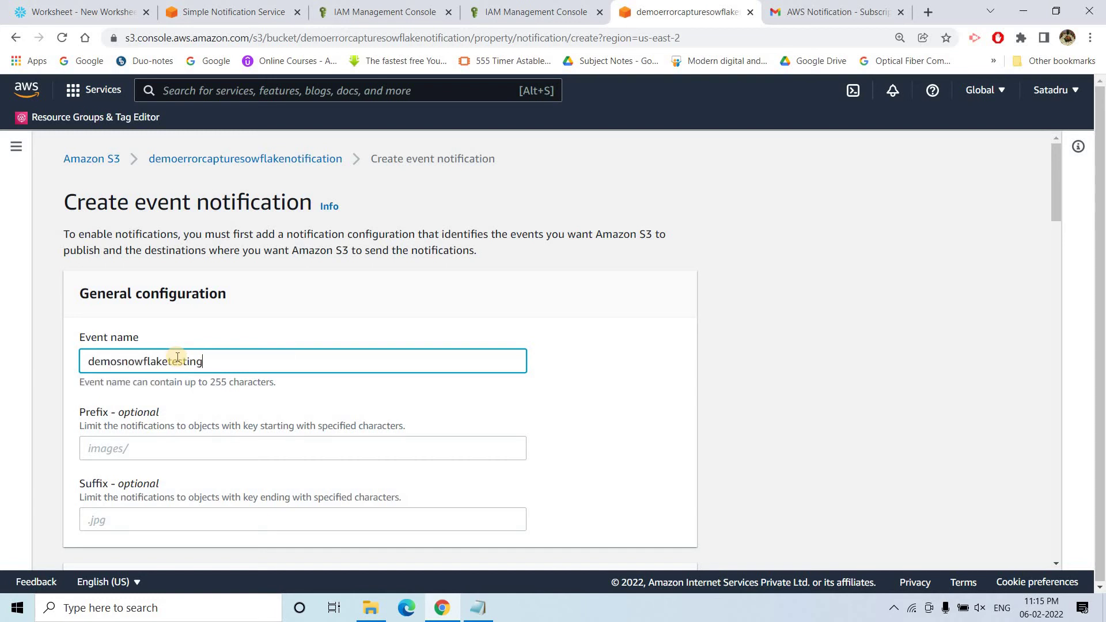
scroll(361, 348, down, 2)
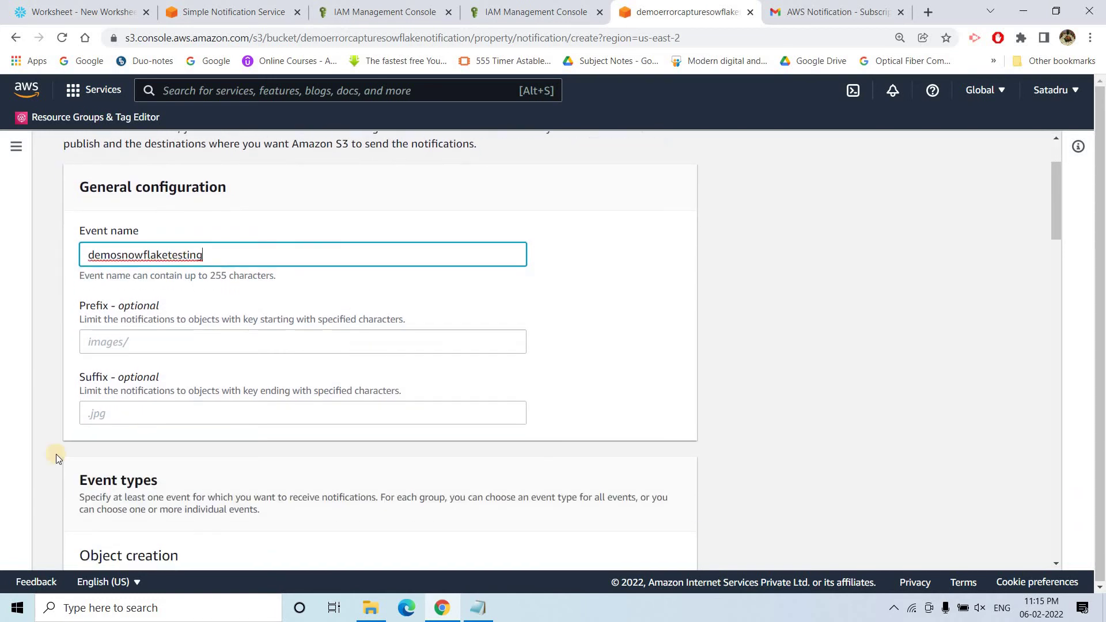
scroll(86, 436, down, 3)
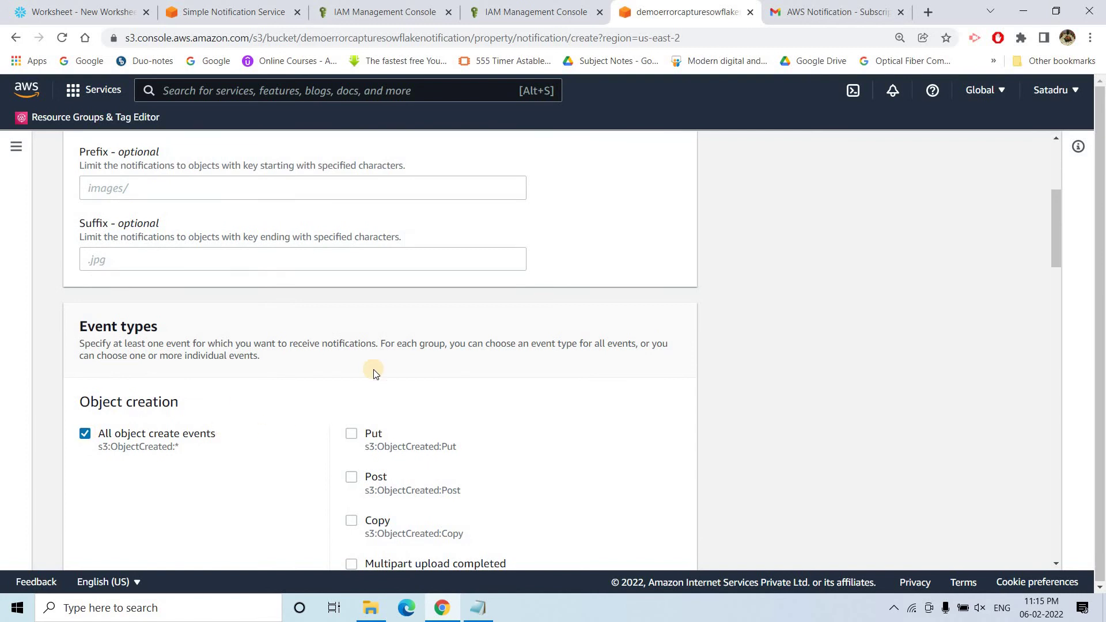
scroll(374, 373, down, 4)
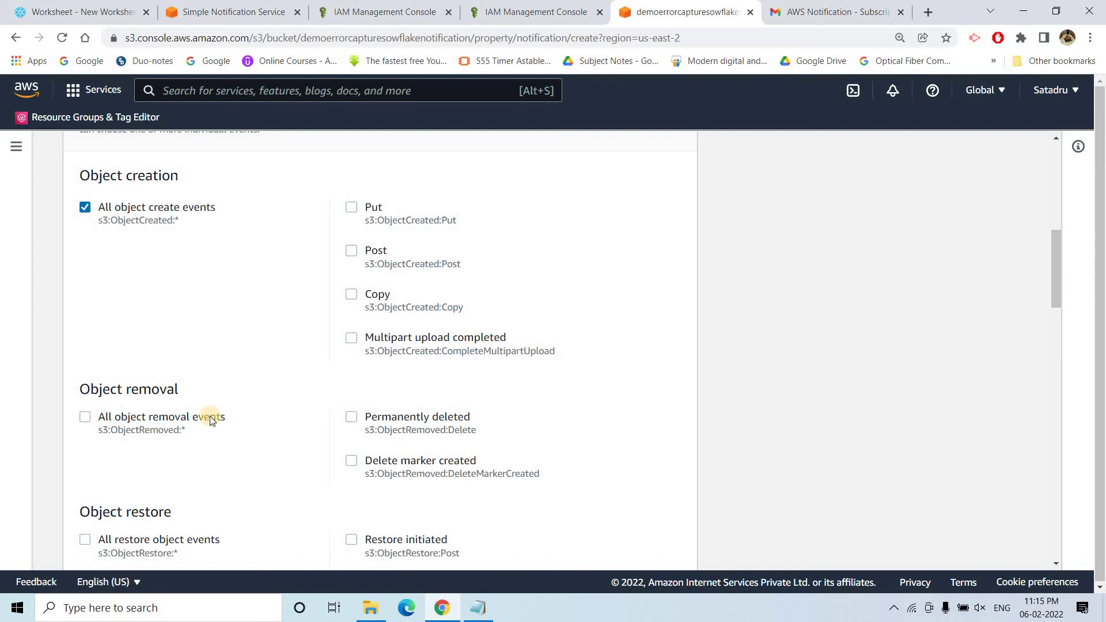
Step: Set the event notification's destination to an SQS queue by ARN, enter the copied pipe queue ARN, and save the changes
scroll(211, 420, down, 15)
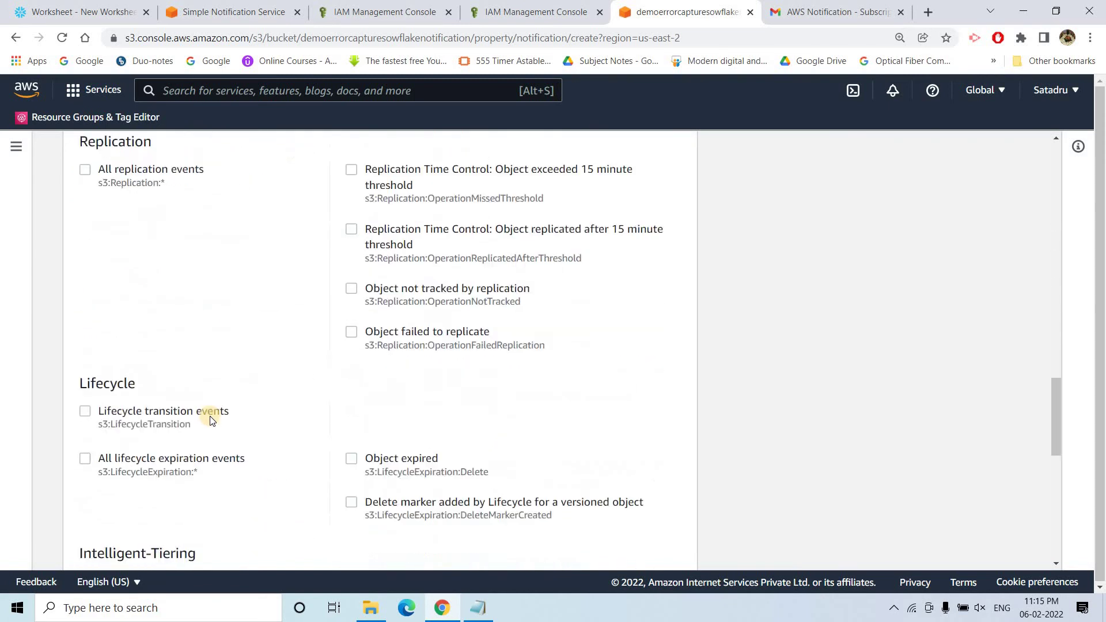
scroll(210, 420, down, 6)
click(103, 348)
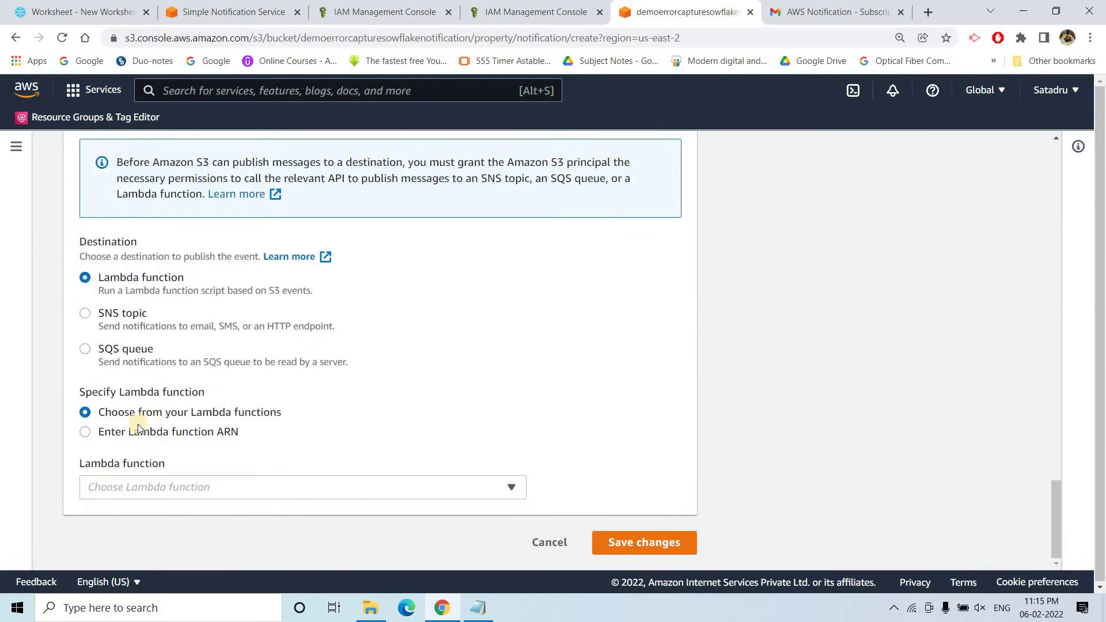
click(131, 433)
click(175, 479)
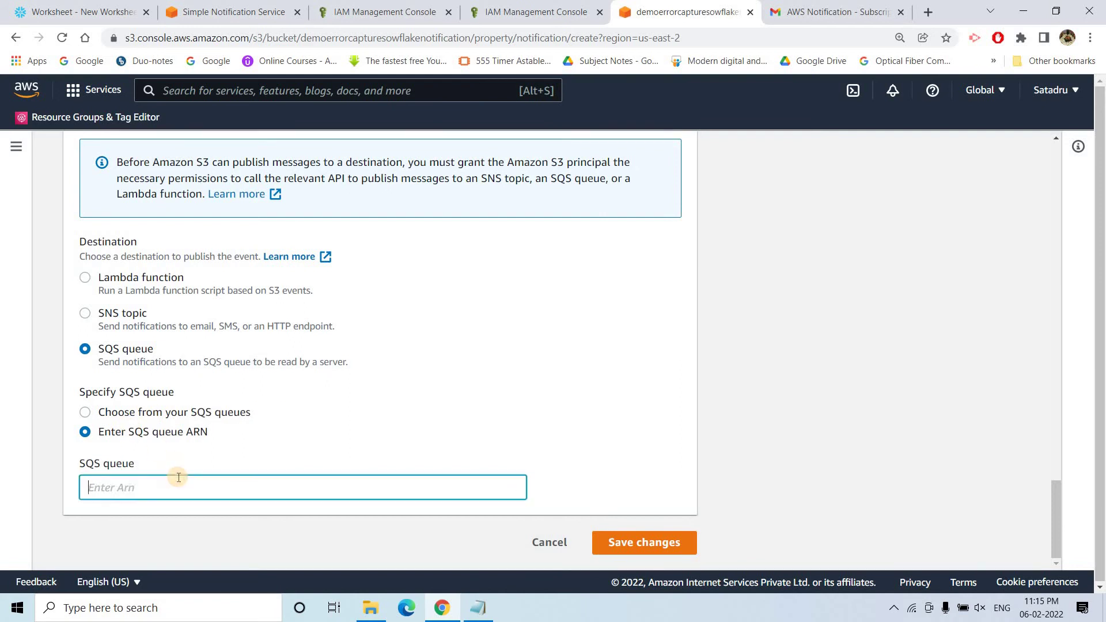
key(ctrl+v)
click(609, 541)
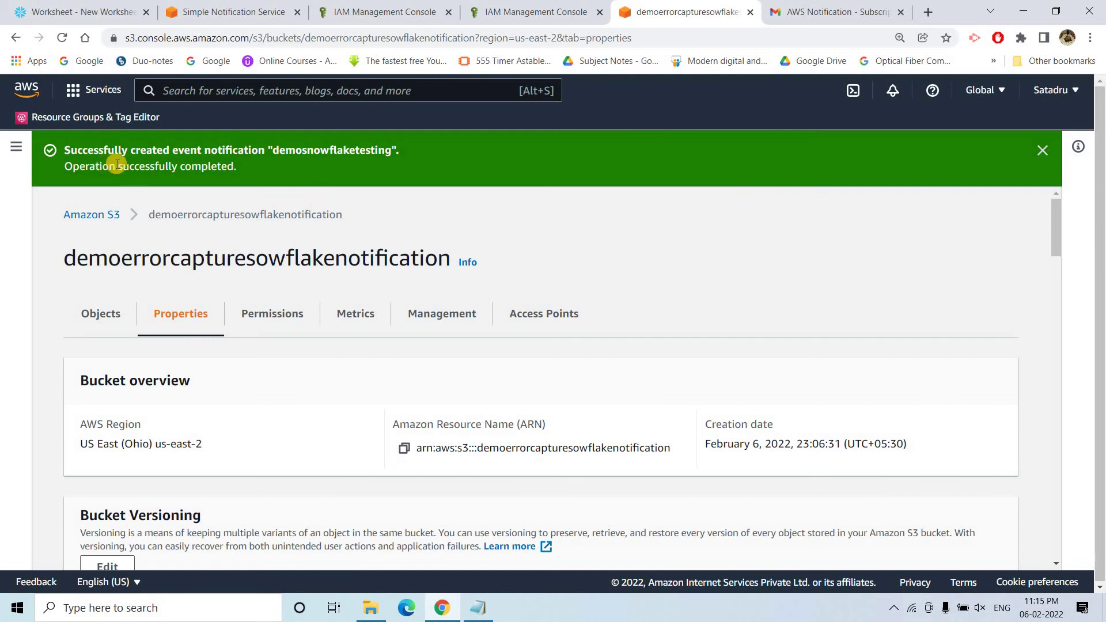
Step: Open the object list of the demoerrorcapturesowflakenotification bucket, and run select * from video2 in the Snowflake worksheet
click(91, 214)
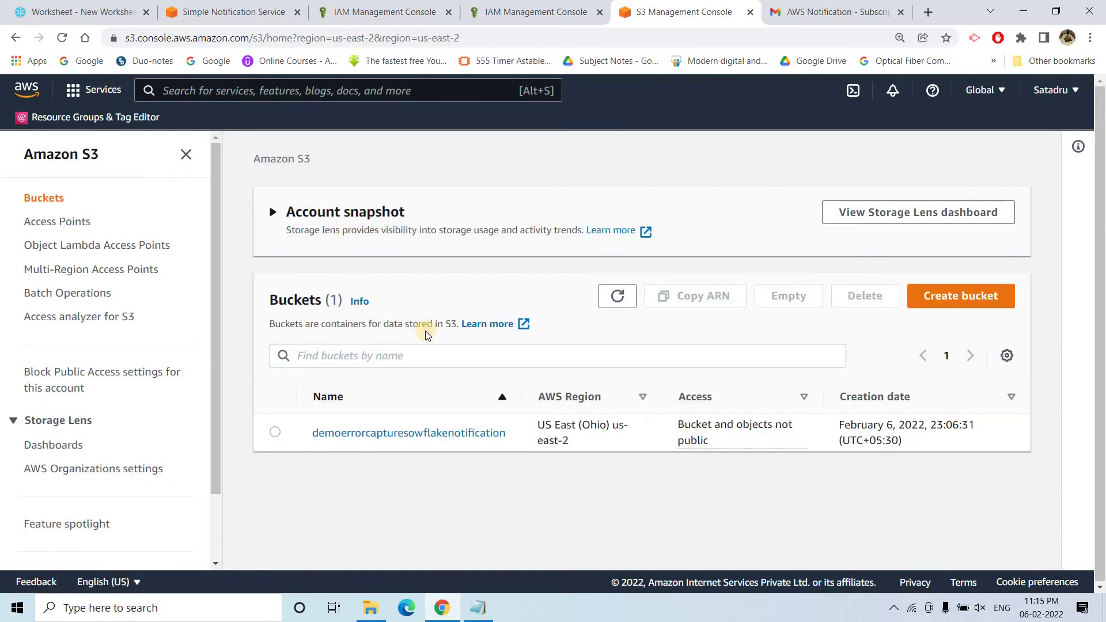
click(391, 432)
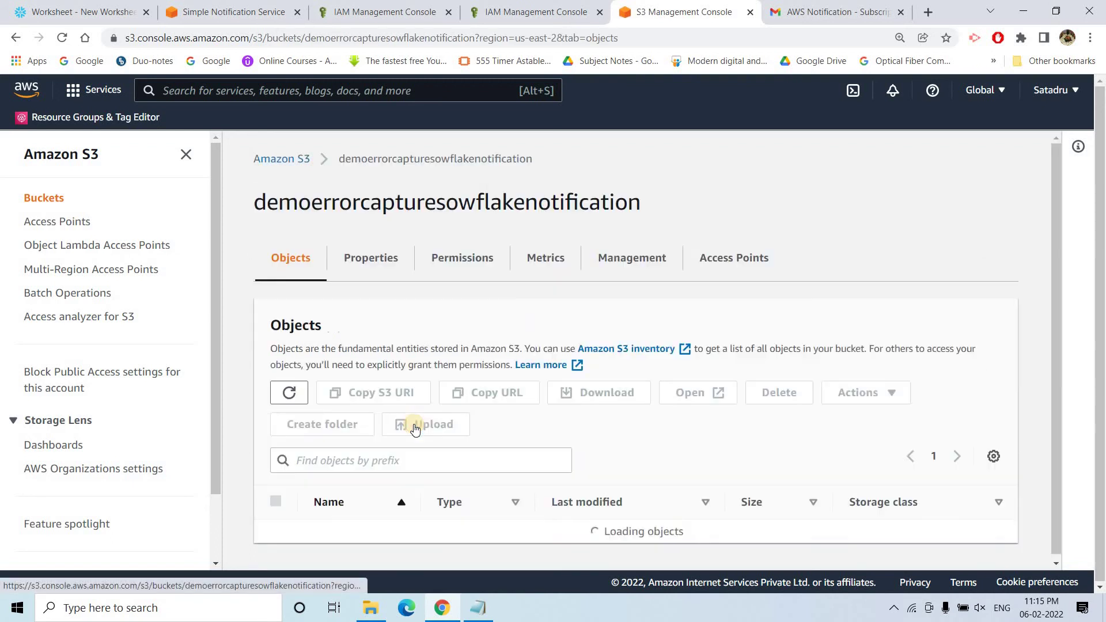
click(27, 4)
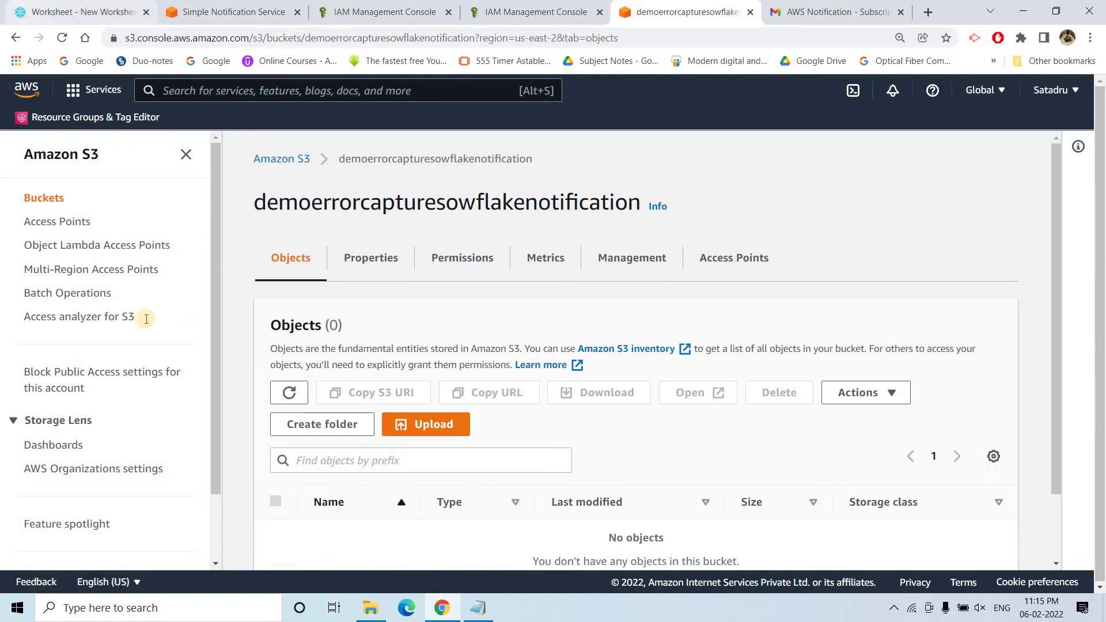
scroll(156, 359, down, 2)
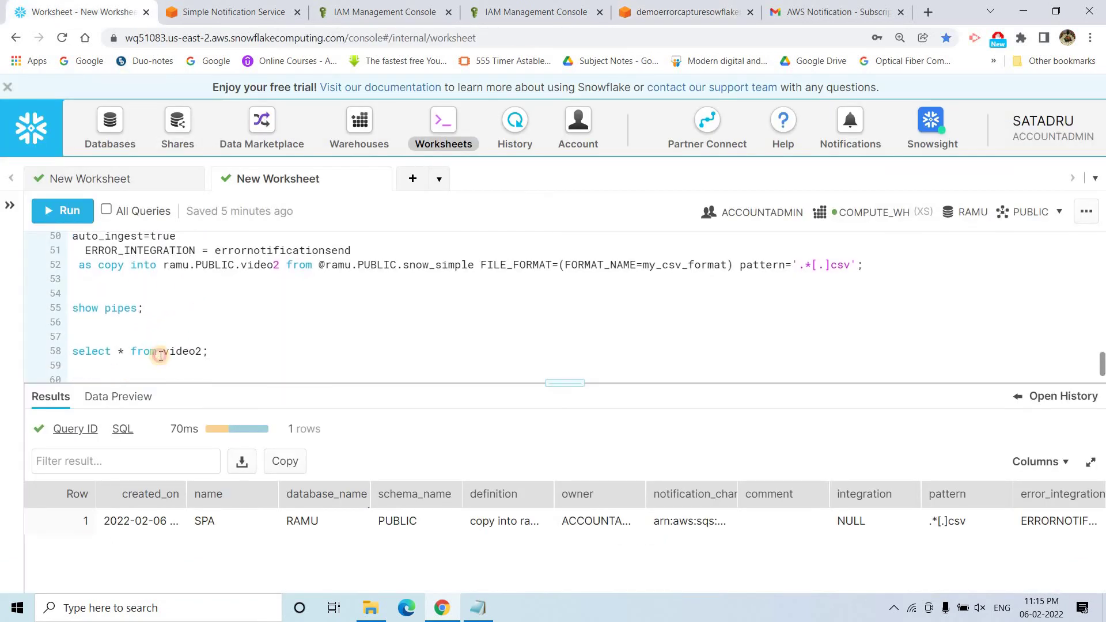
click(57, 215)
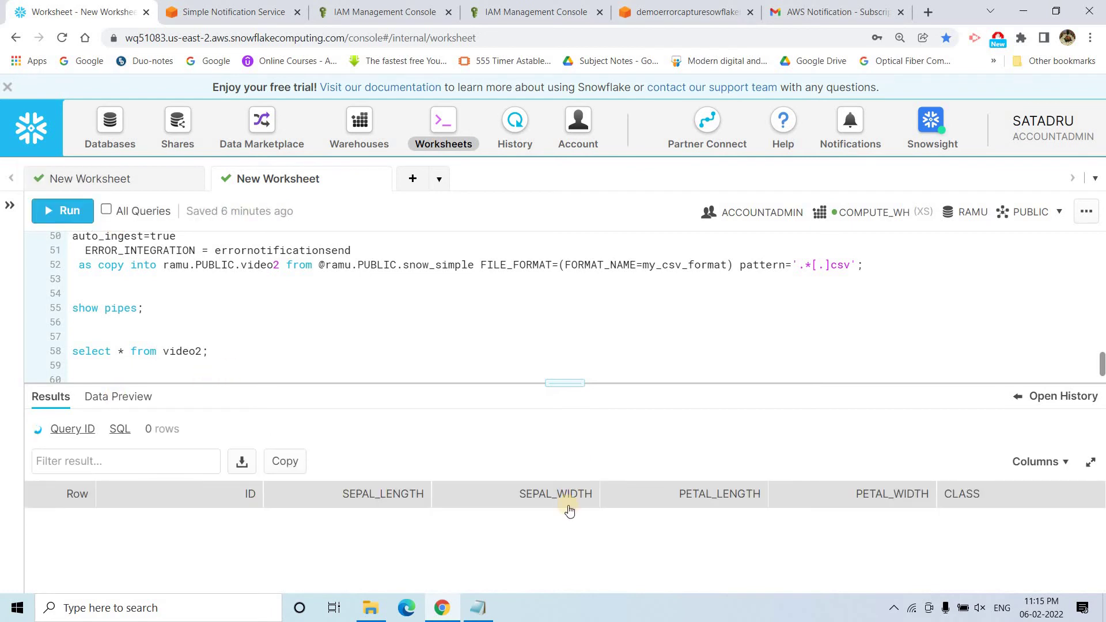
click(561, 495)
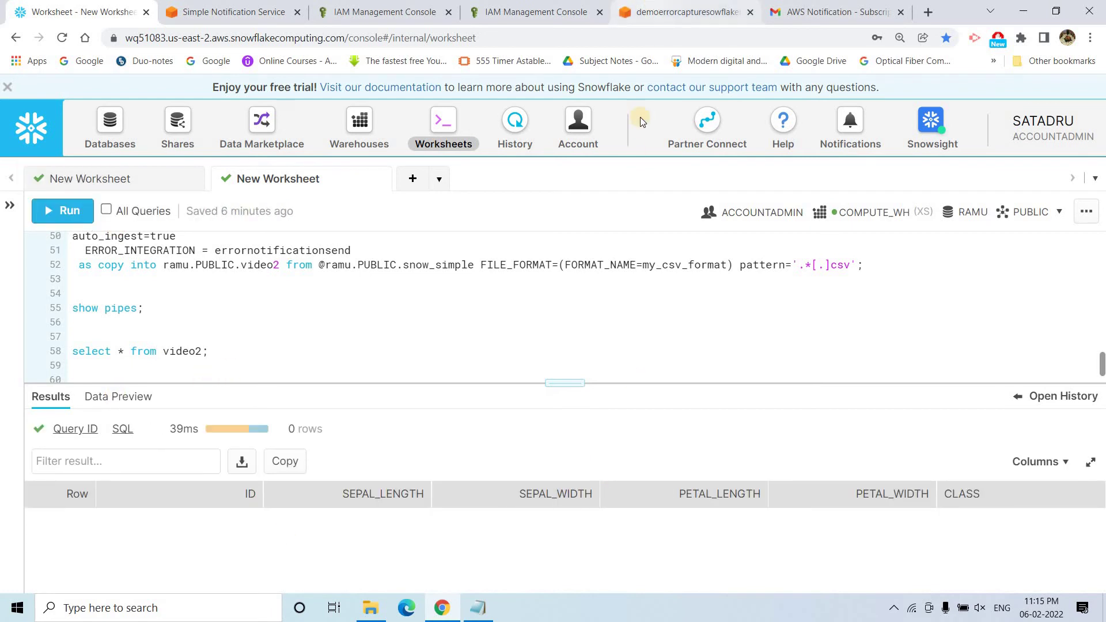
Step: Upload Setosa.csv from the Talend folder to the demoerrorcapturesowflakenotification bucket in S3 and return to its object list
click(680, 12)
scroll(636, 504, down, 2)
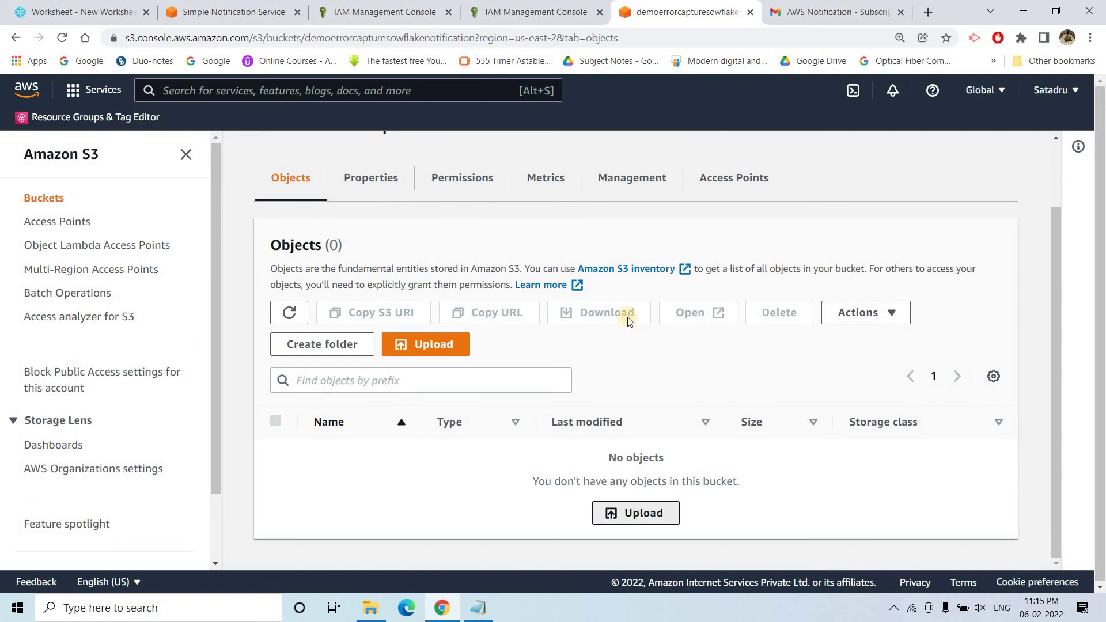
click(437, 344)
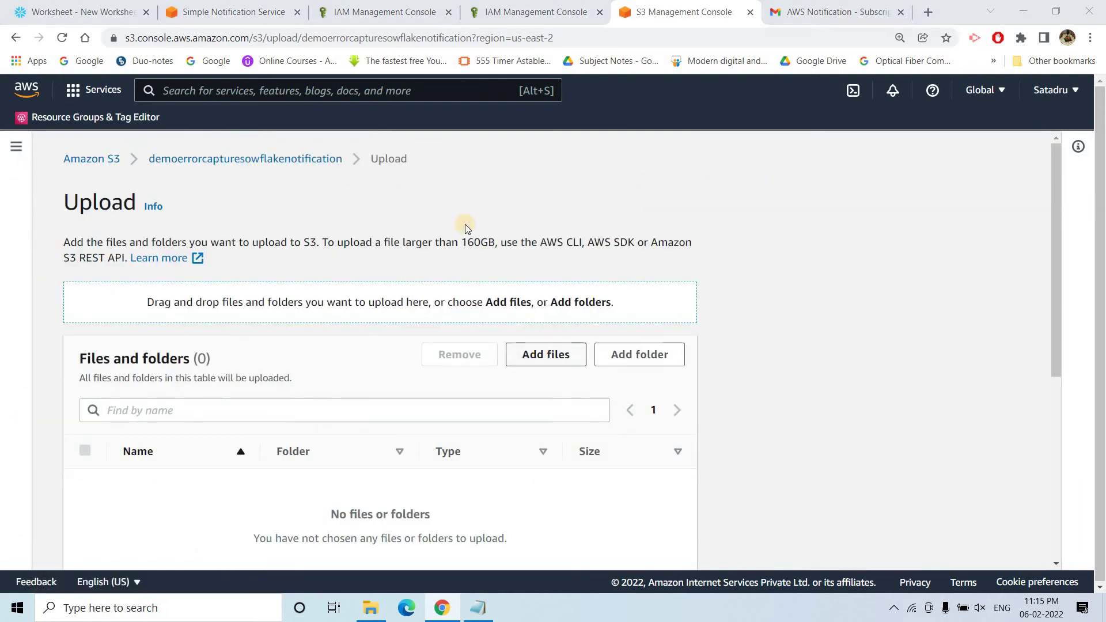
click(545, 355)
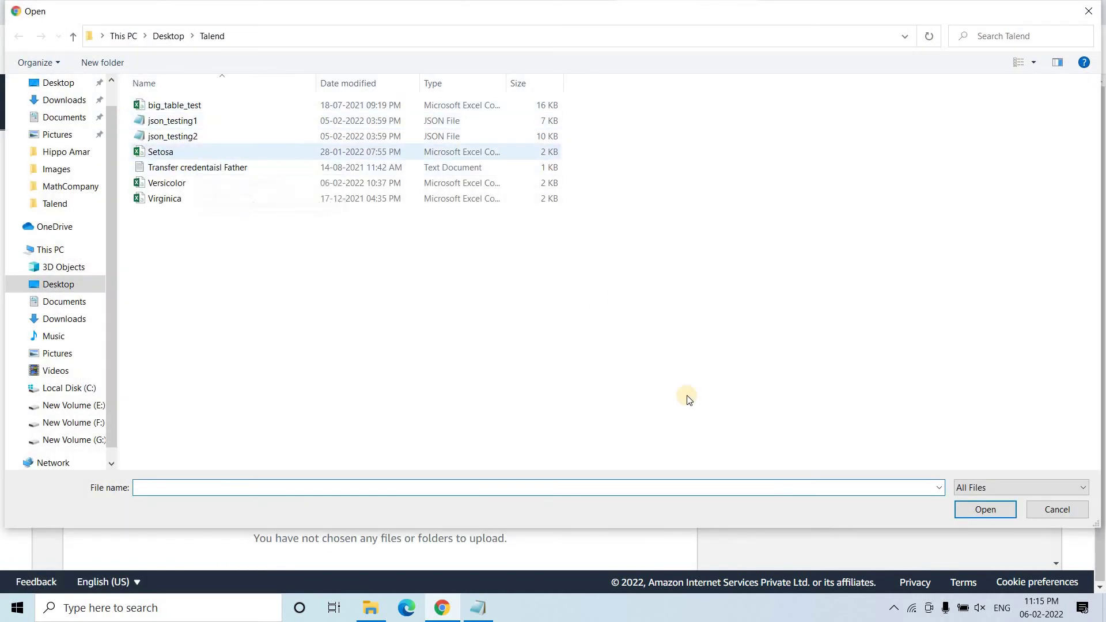
click(986, 509)
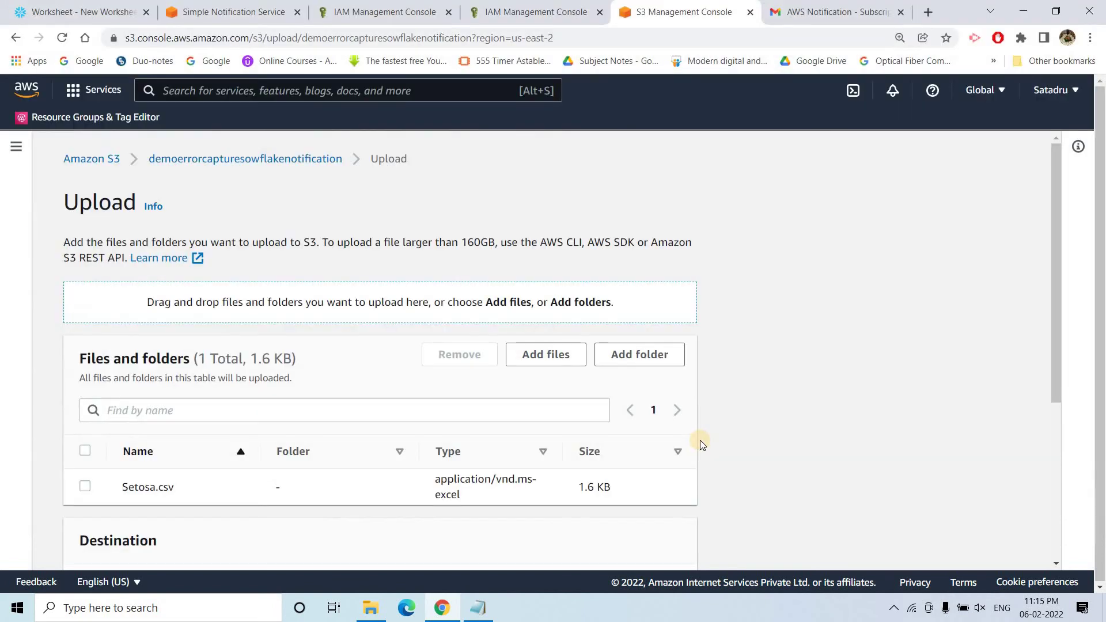
scroll(700, 440, down, 5)
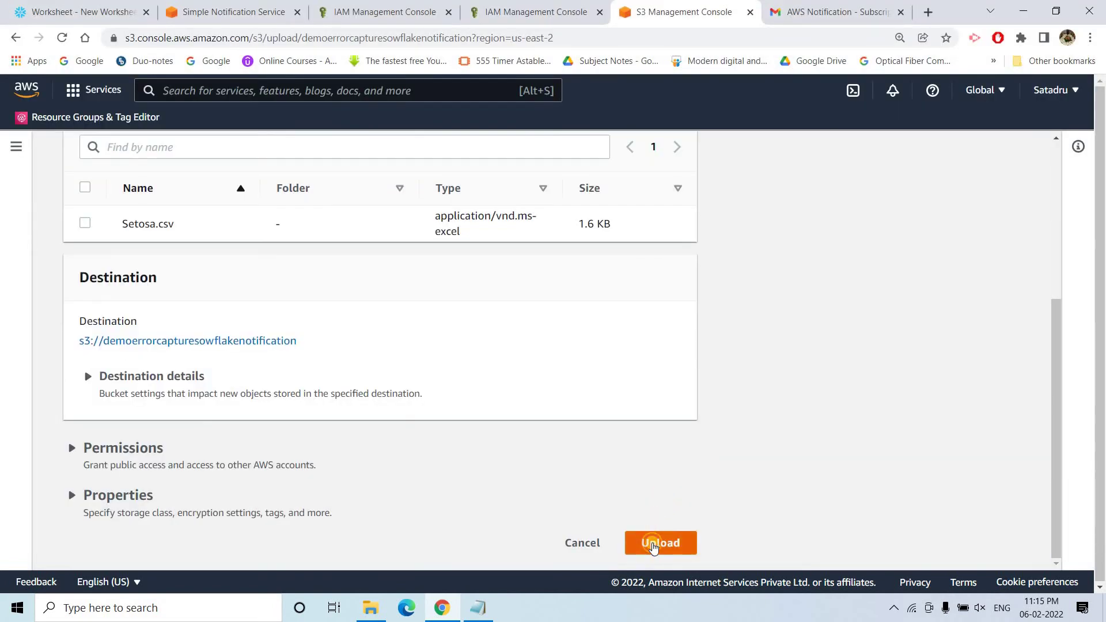
click(653, 544)
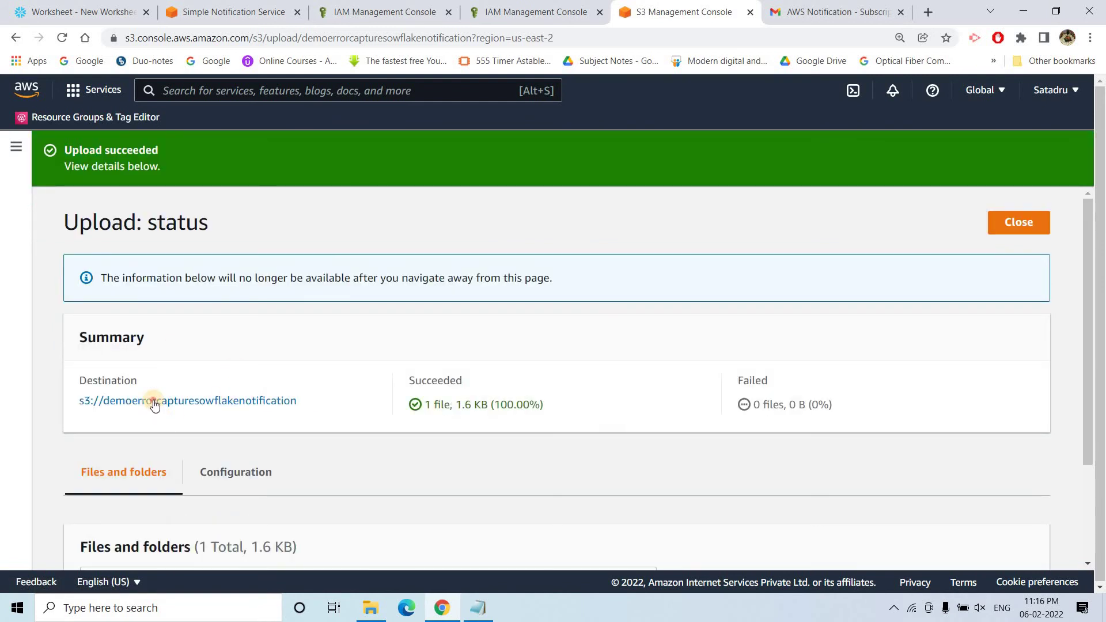
click(153, 402)
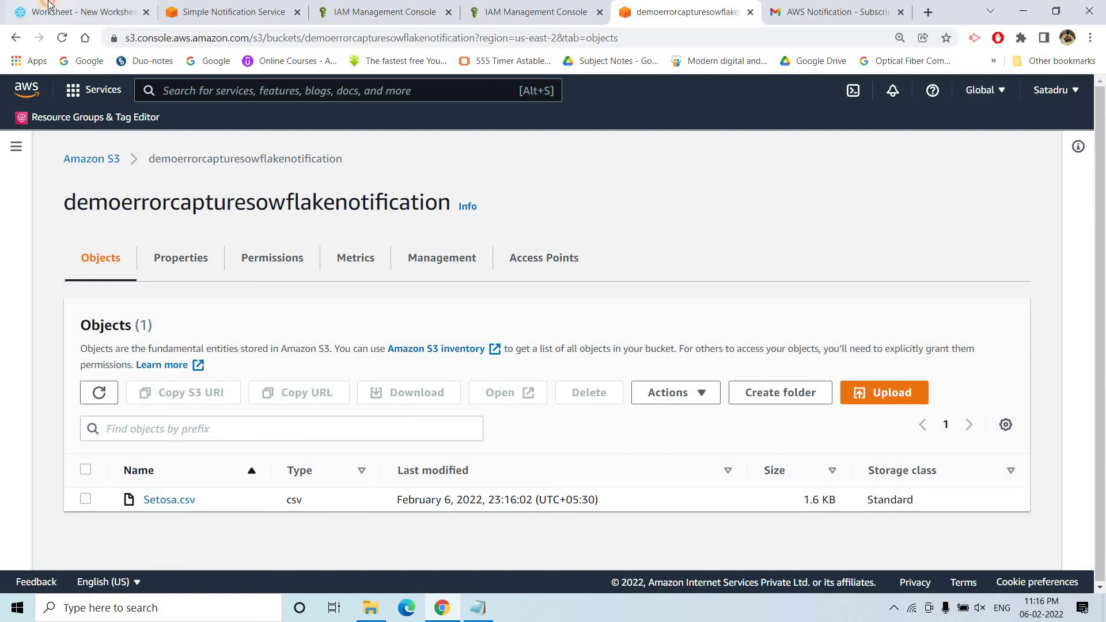
Step: Query the video2 table again in Snowflake, and refresh the Gmail inbox to check for new AWS notifications
click(63, 12)
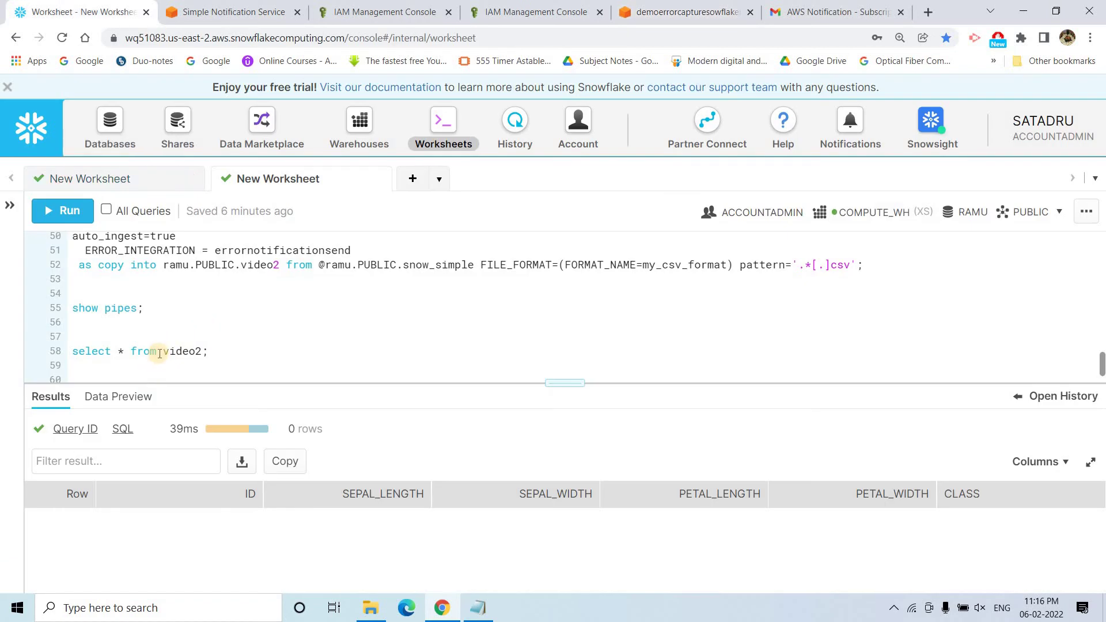
click(52, 210)
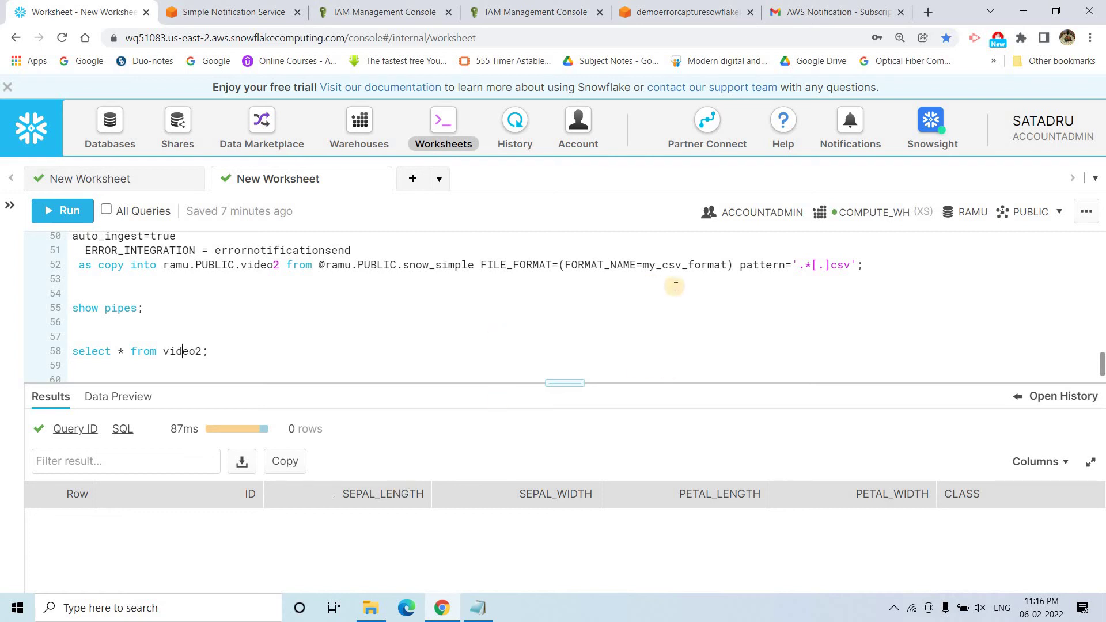
click(820, 7)
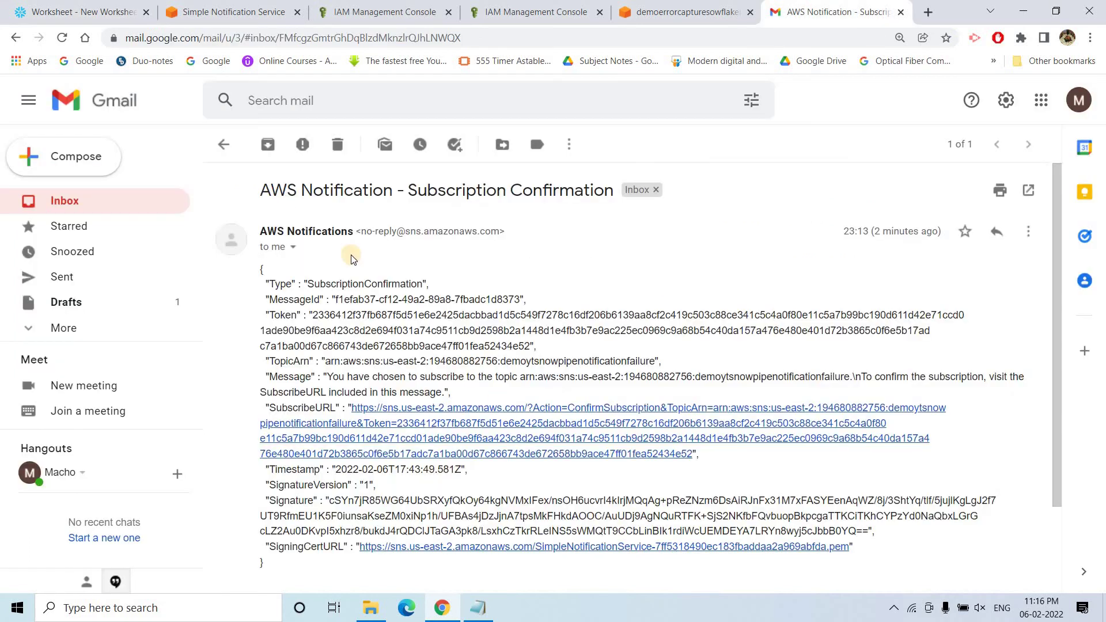
click(89, 201)
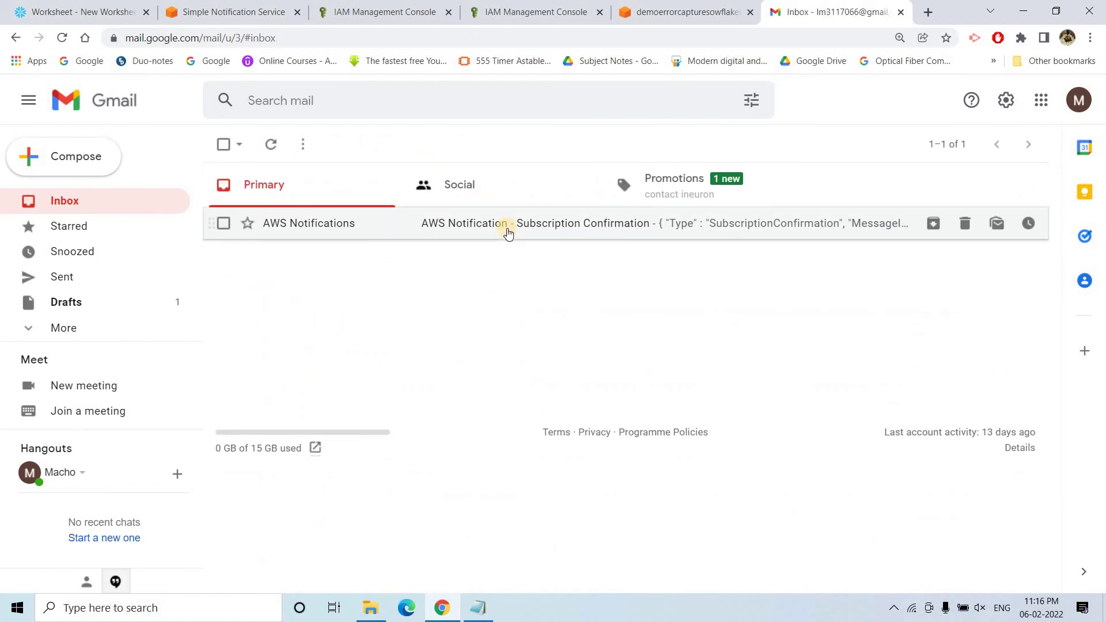
click(272, 145)
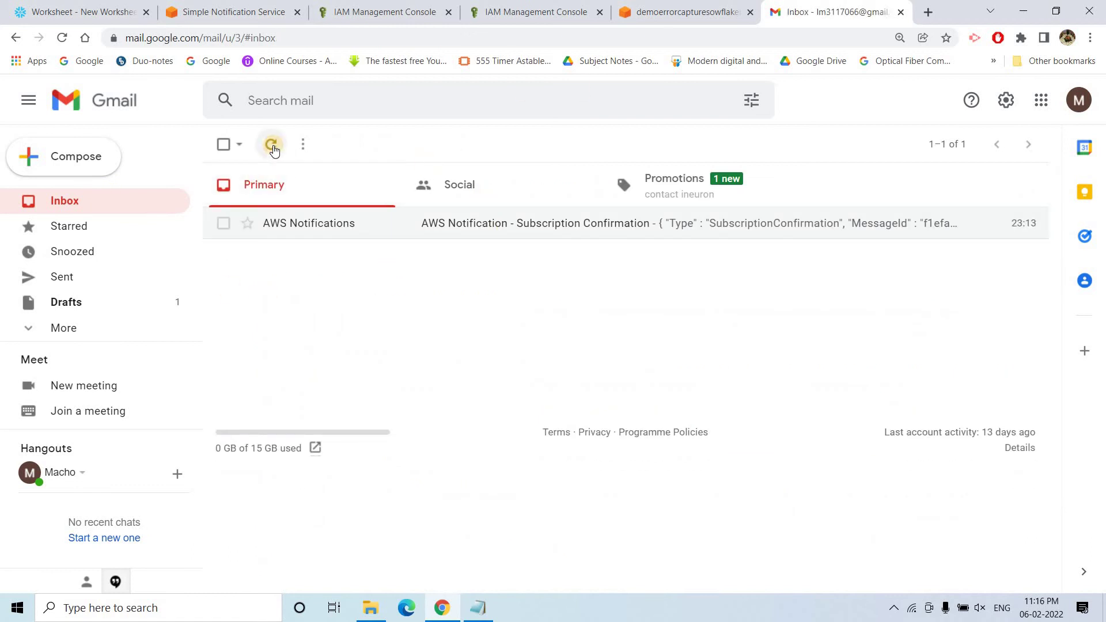
Step: Switch back to the Snowflake worksheet and review the errornotificationsend error integration in the spa pipe definition
key(ctrl+1)
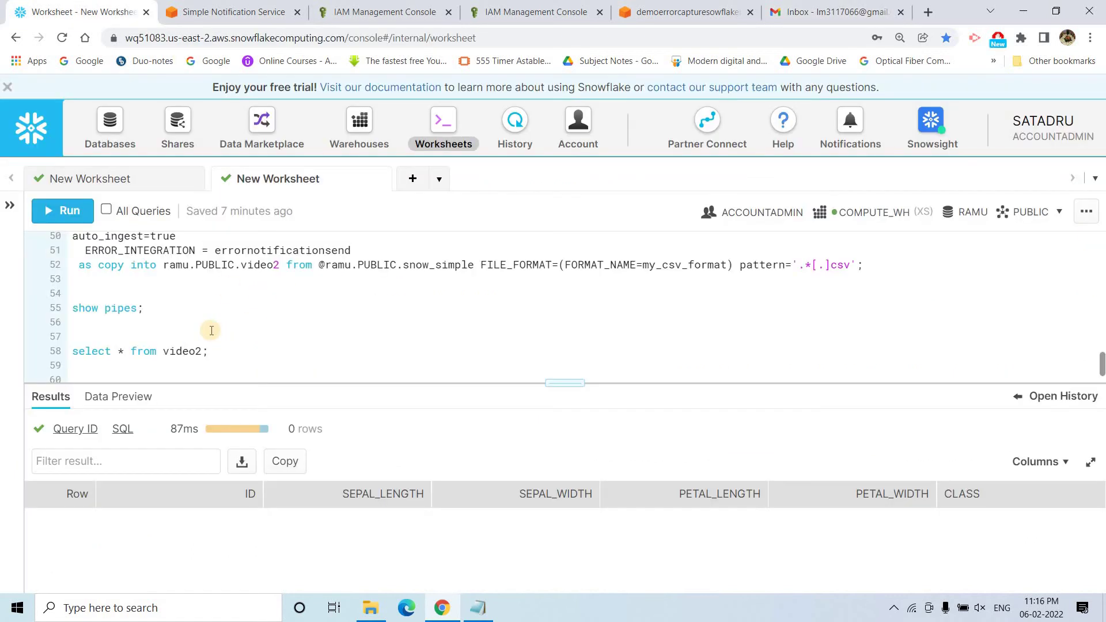
scroll(230, 313, up, 1)
double_click(253, 297)
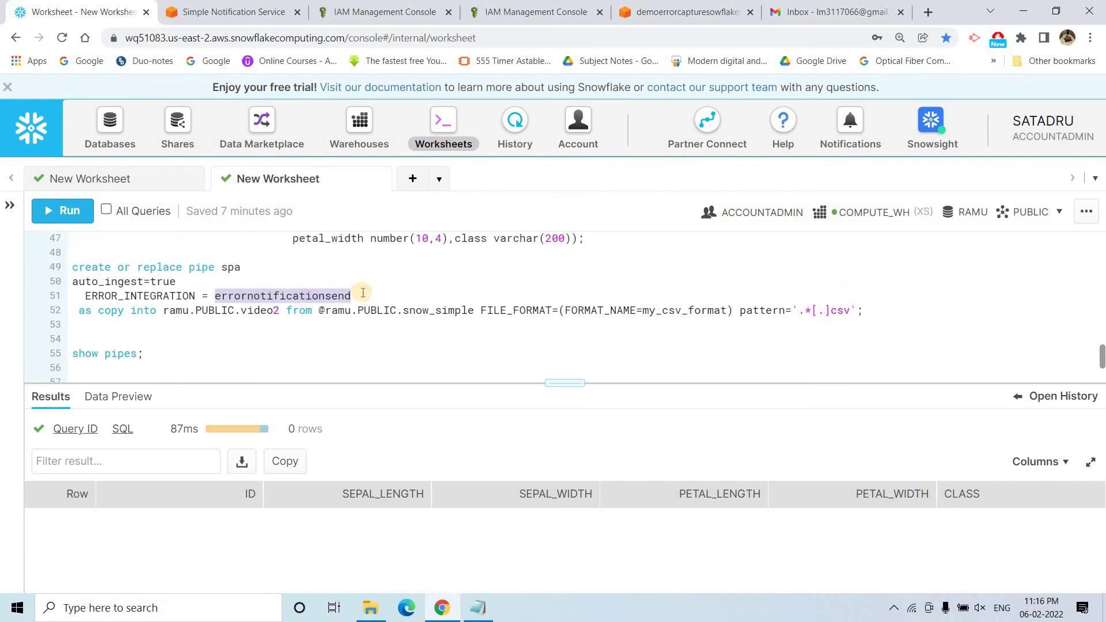
click(363, 294)
Step: Rerun select * from video2 and examine the returned rows through to the last one
scroll(167, 315, down, 2)
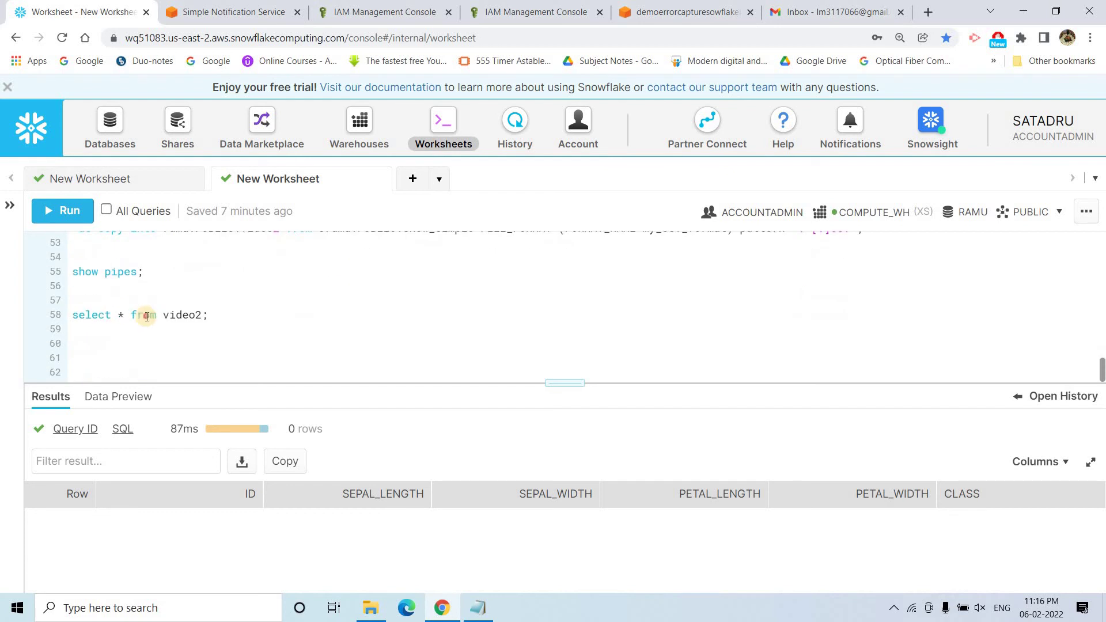
click(144, 315)
click(37, 214)
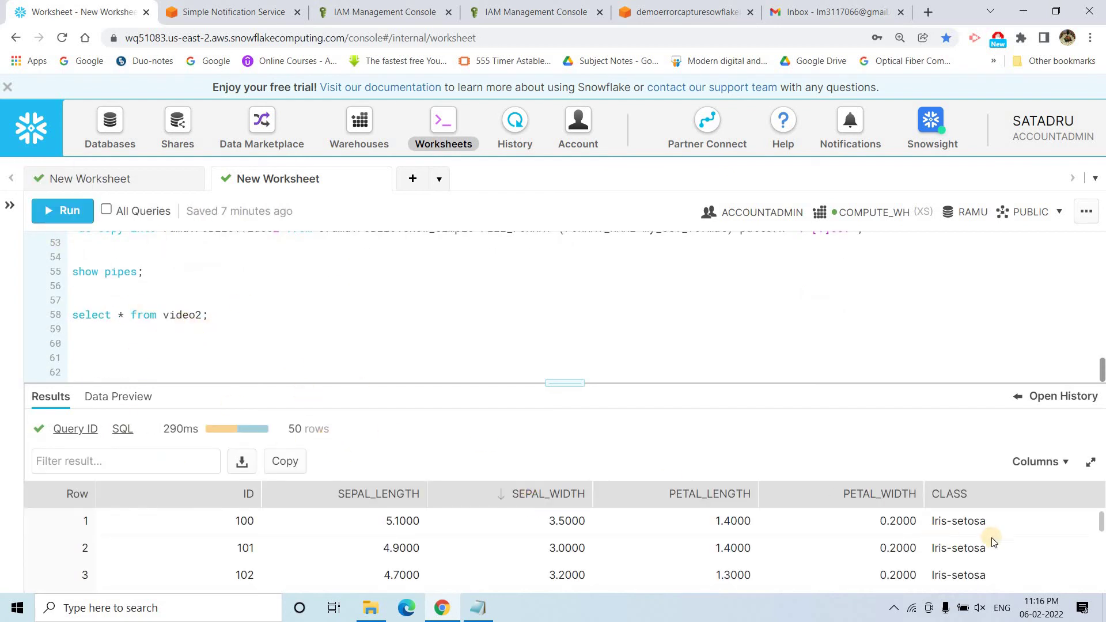
scroll(991, 537, down, 15)
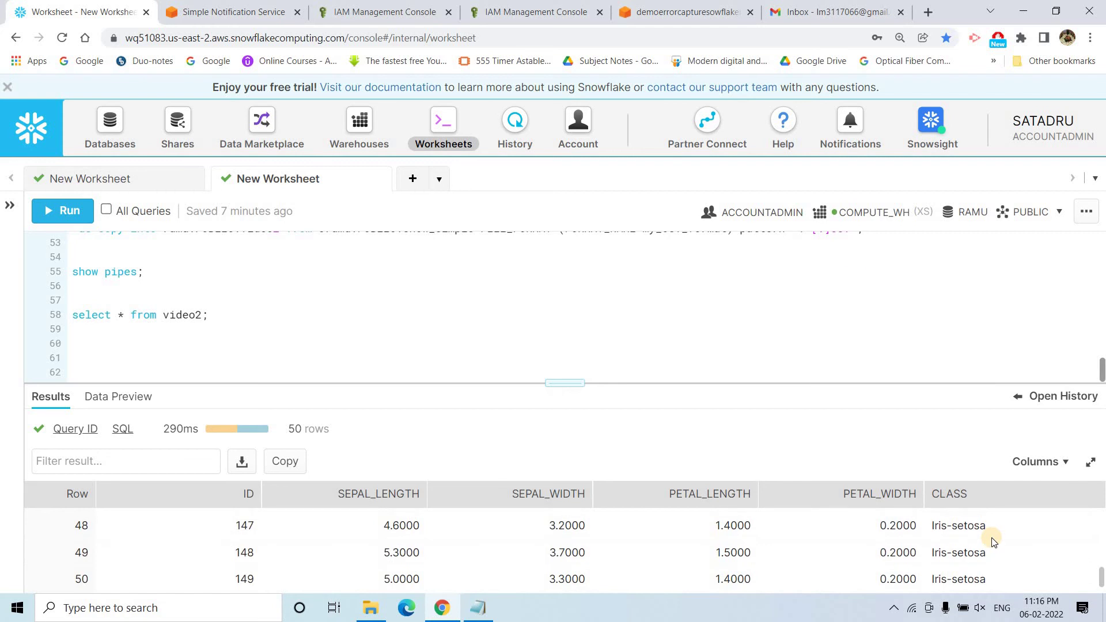
Step: Open the Versicolor file from the Talend folder in Excel and inspect the petal width value in row 15
click(675, 5)
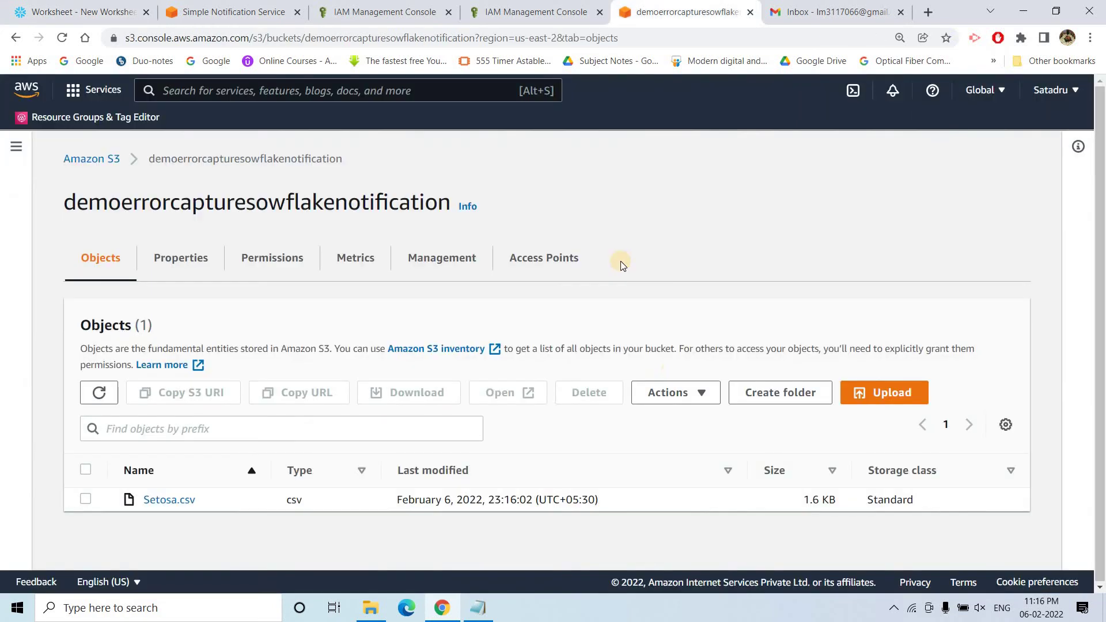
click(371, 608)
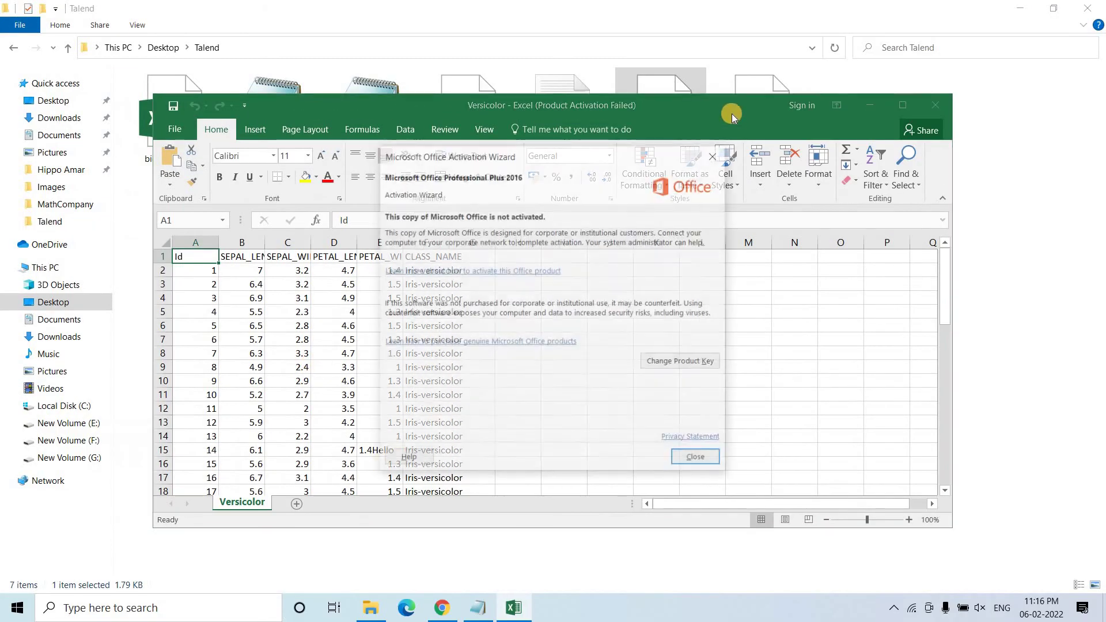
click(713, 157)
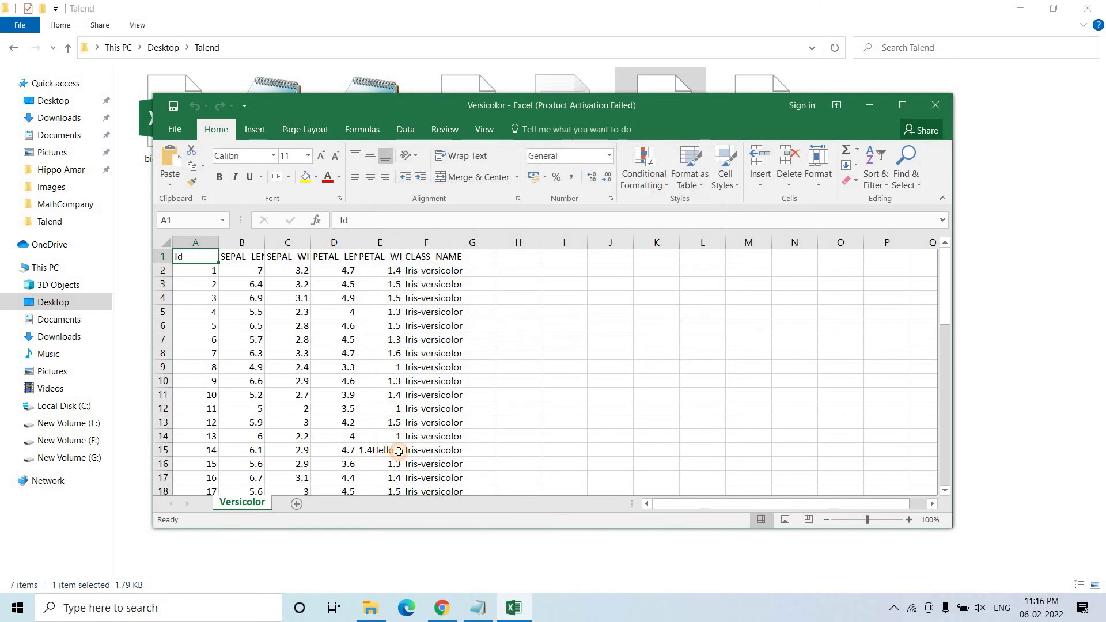
click(399, 452)
Step: Upload Versicolor.csv from the Talend folder to the S3 bucket in the browser and return to the bucket's object list
click(441, 604)
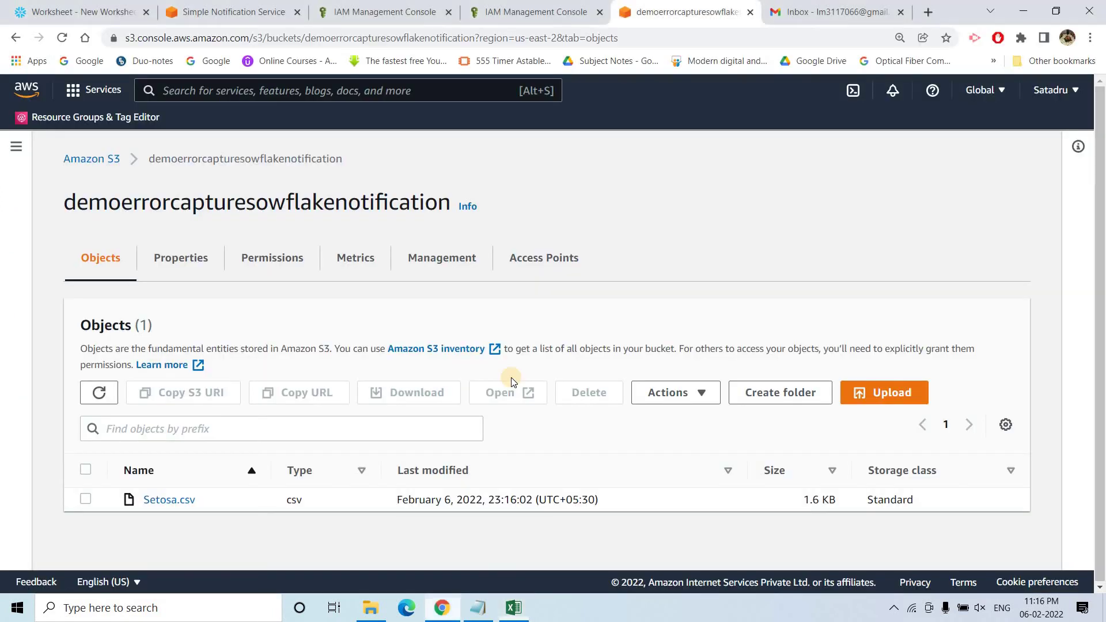
click(895, 387)
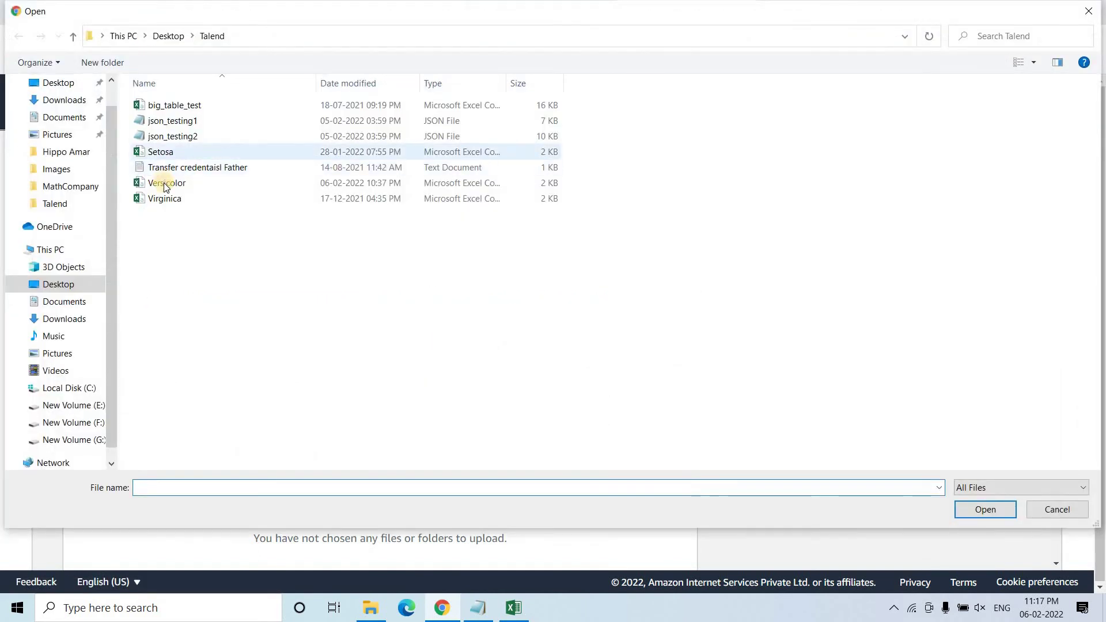
double_click(166, 184)
scroll(427, 469, down, 5)
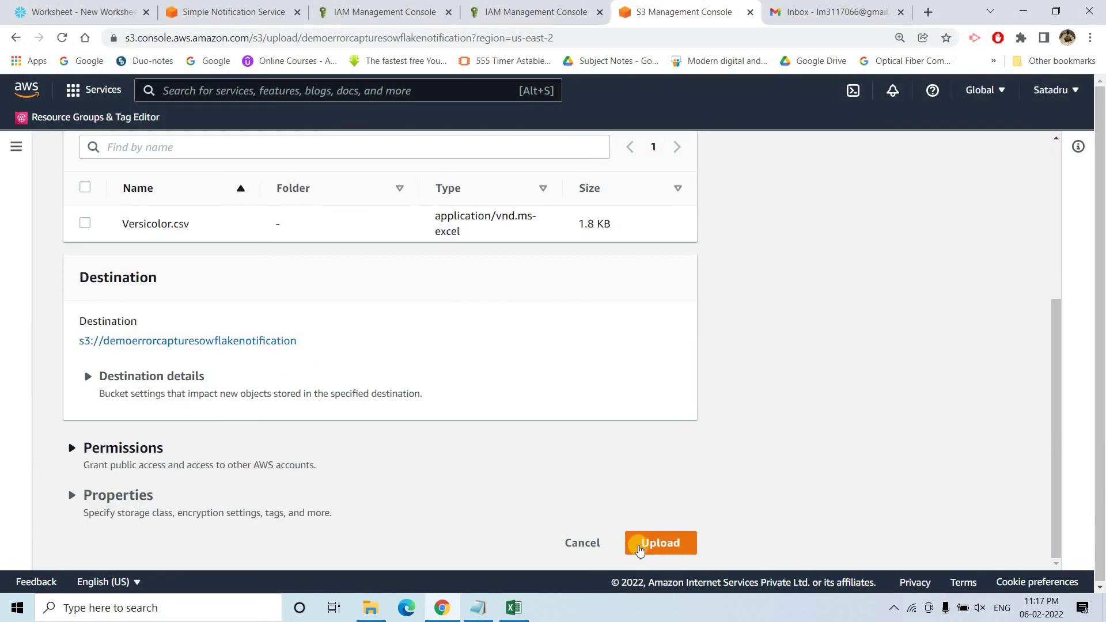
click(640, 550)
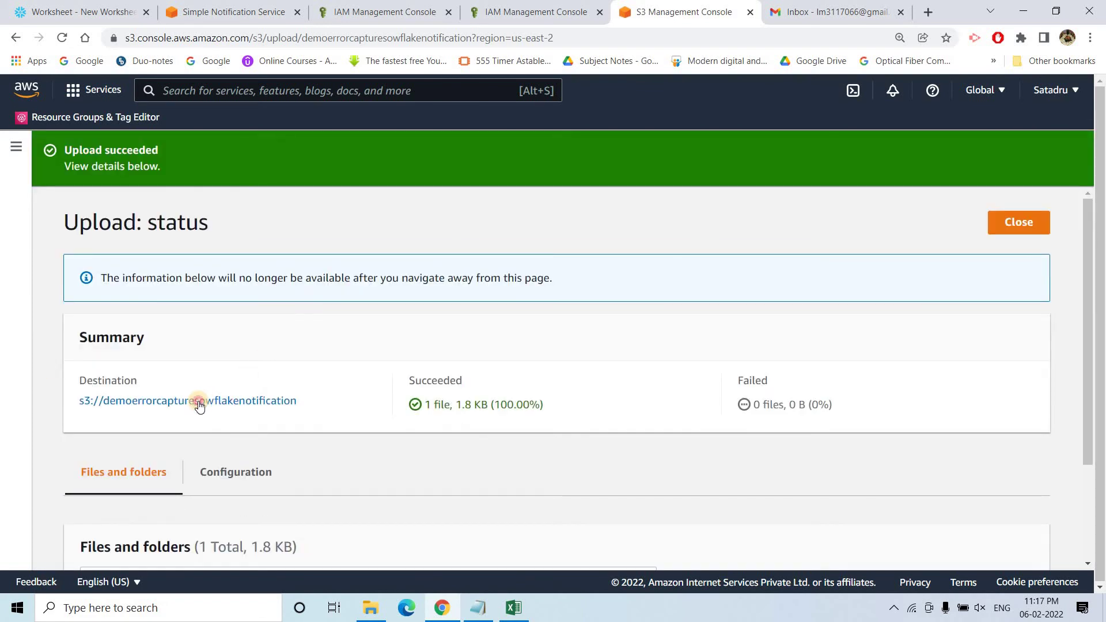
click(199, 402)
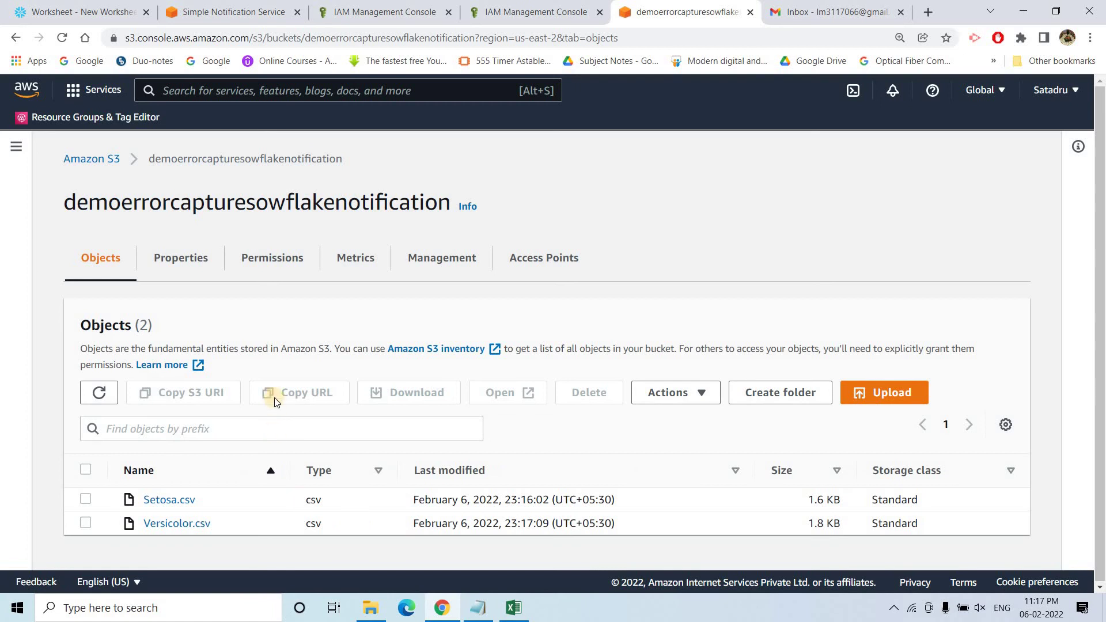
Step: Switch to the Gmail inbox, reload it and look through the expanded mail folders for a new AWS notification
click(125, 6)
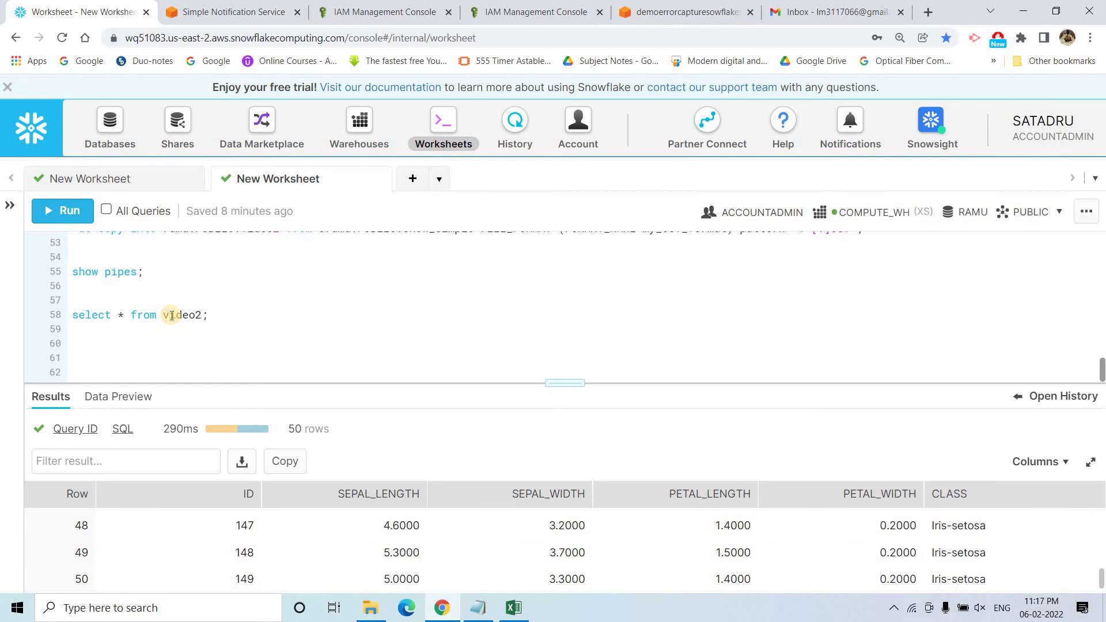
click(794, 9)
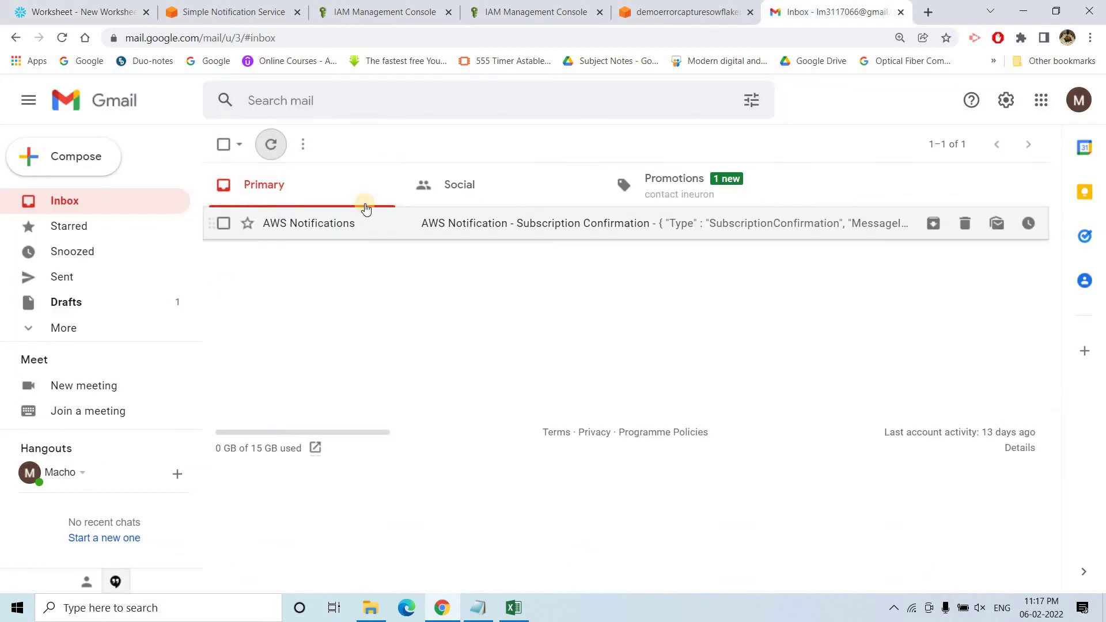
click(61, 38)
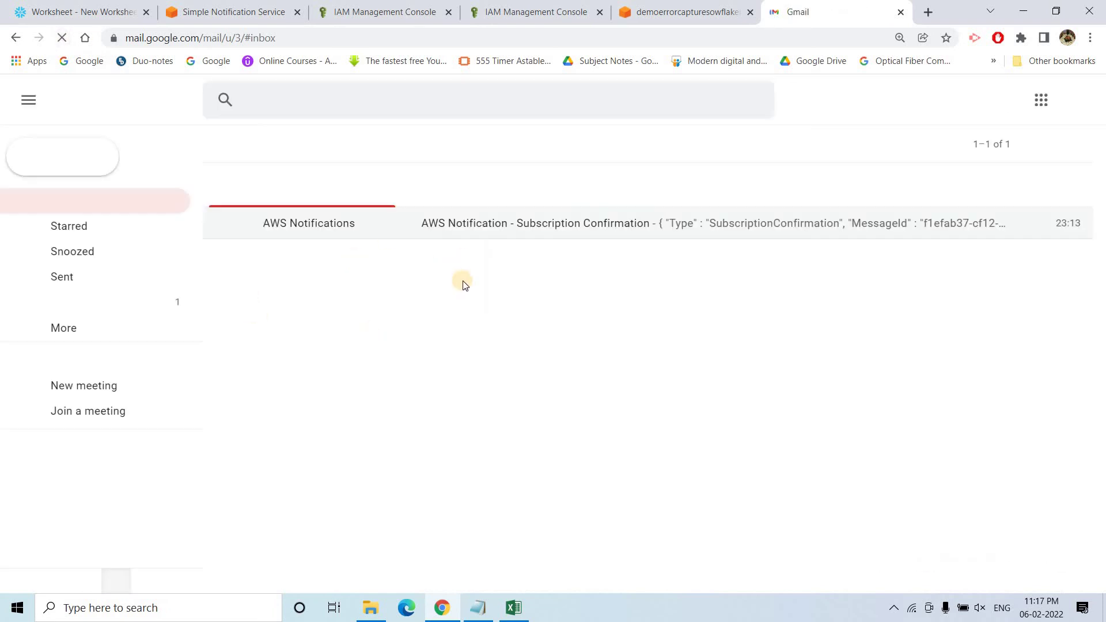
click(51, 327)
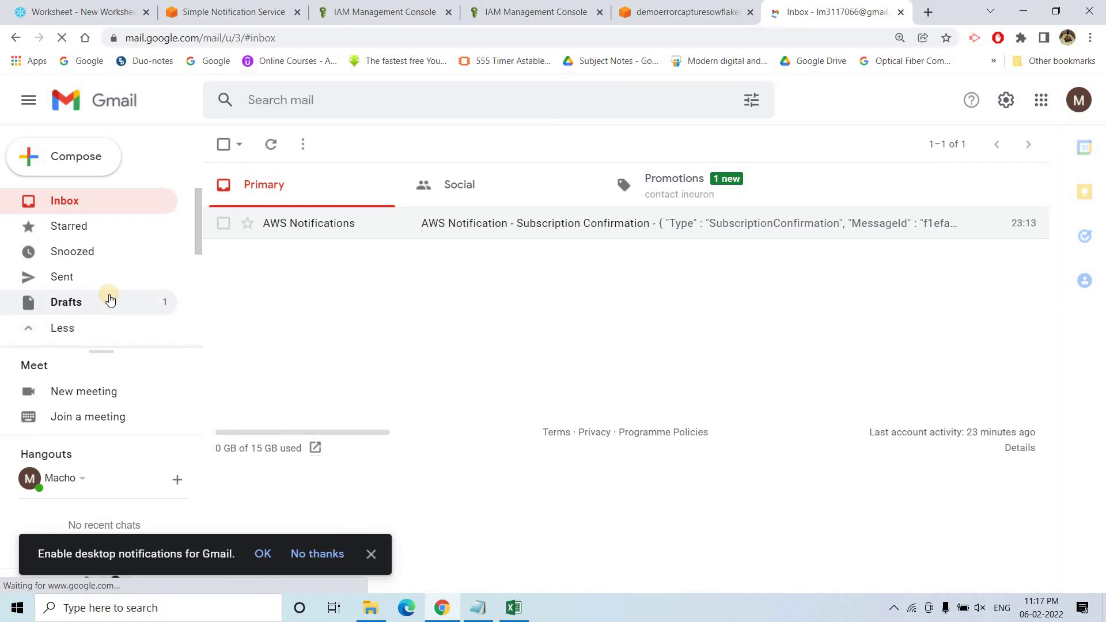
scroll(106, 296, down, 1)
scroll(73, 284, down, 1)
scroll(74, 284, up, 2)
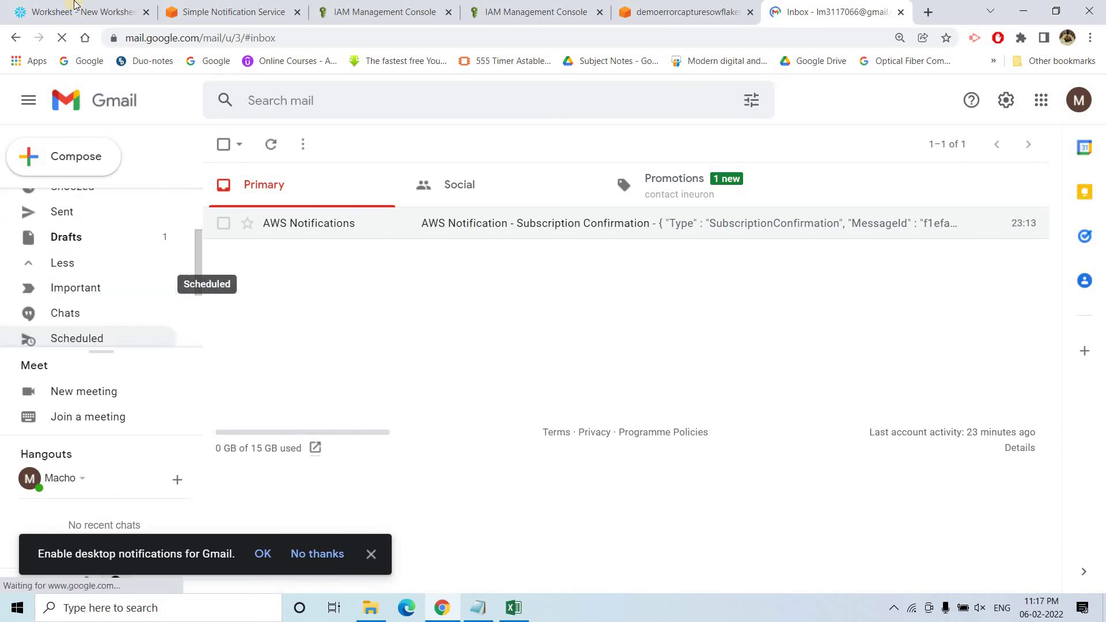
Step: Rerun select * from video2 in the Snowflake worksheet and review the copy statement in the spa pipe definition
click(74, 5)
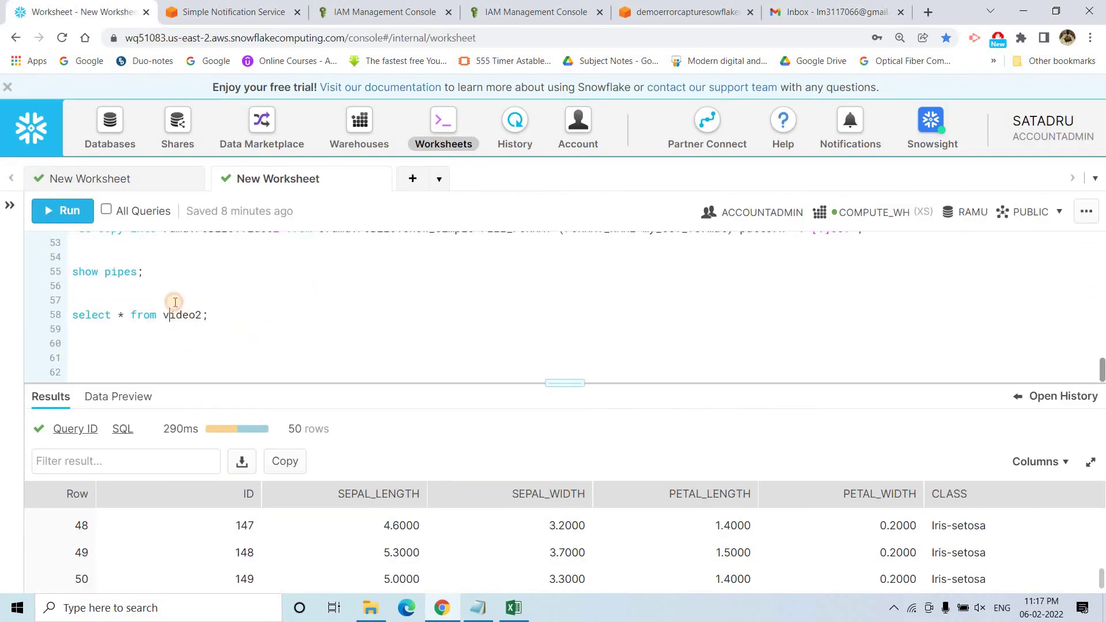
click(66, 213)
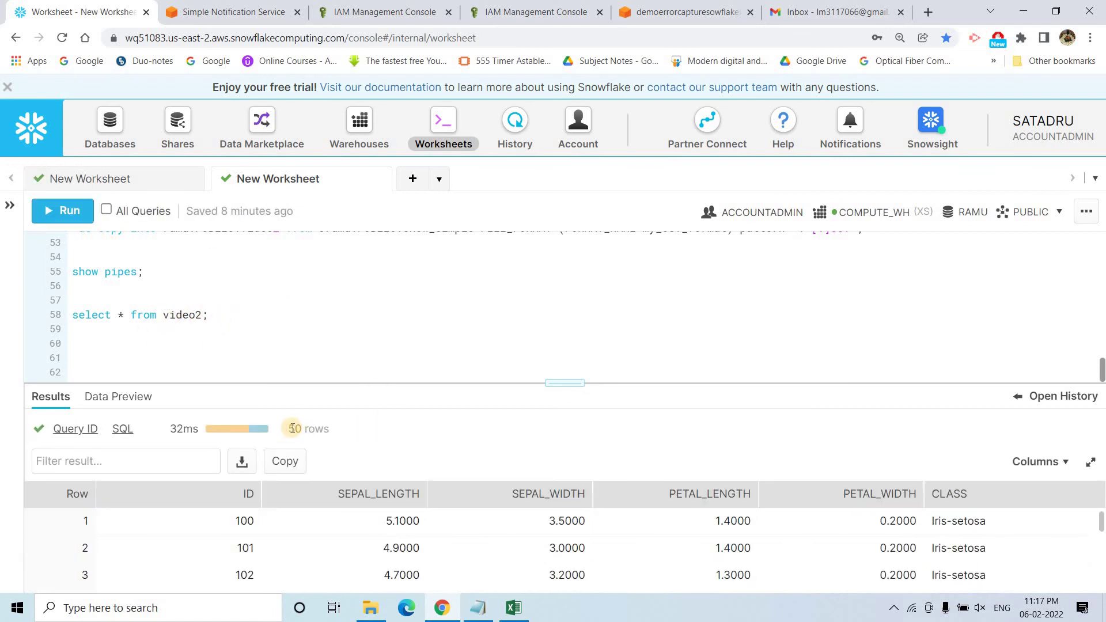
click(353, 323)
scroll(772, 294, up, 3)
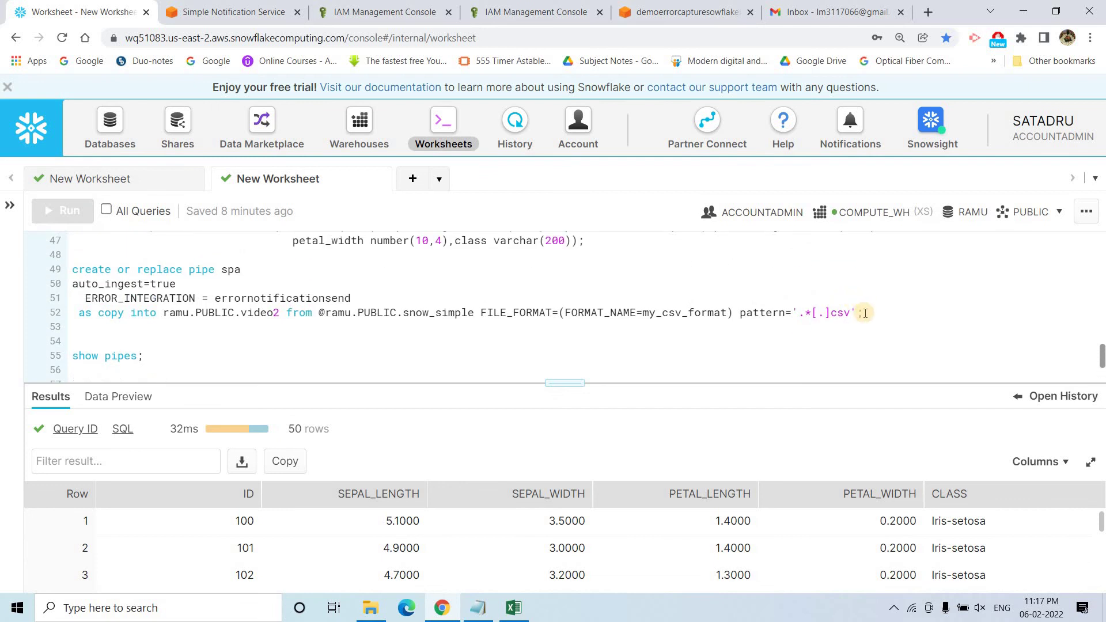
click(861, 314)
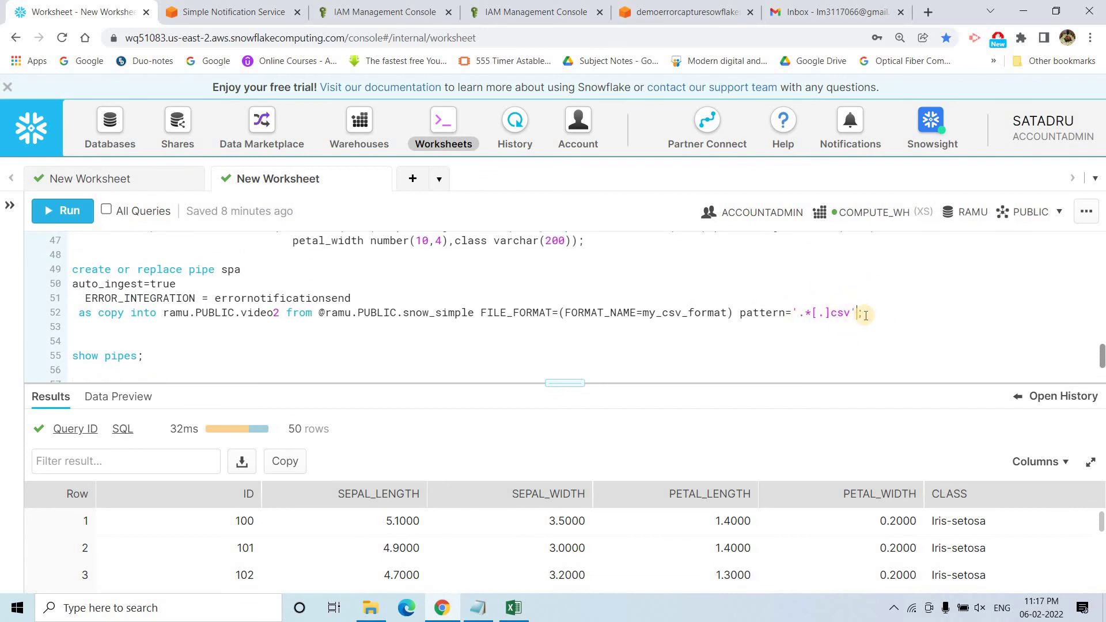
click(856, 314)
Step: Run the video2 query once more to check whether any Versicolor rows were loaded
scroll(627, 292, down, 3)
click(150, 315)
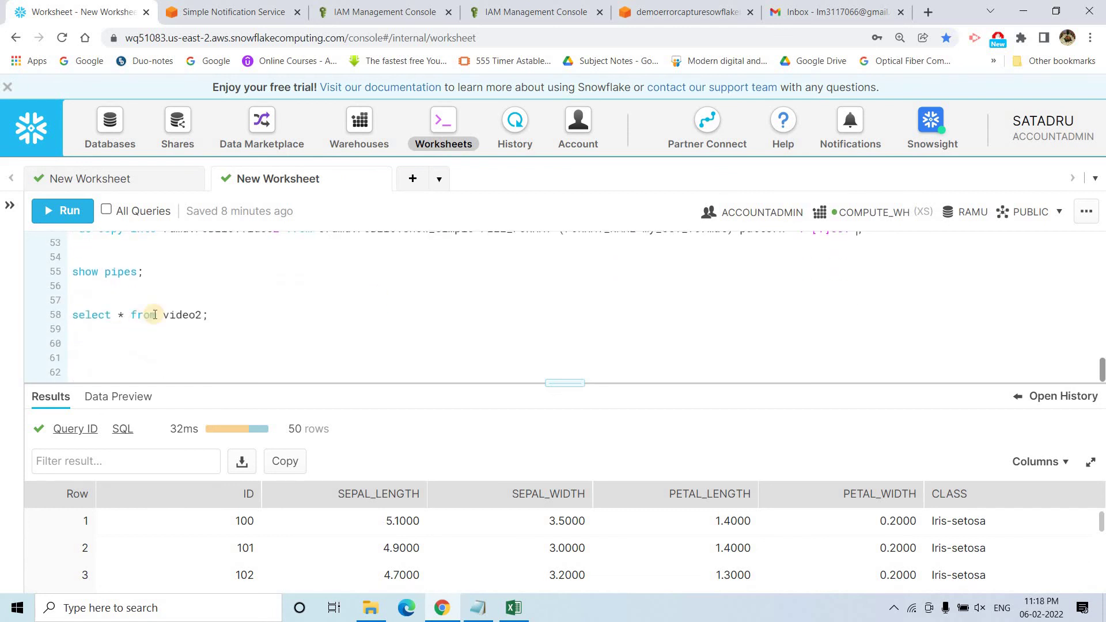
click(58, 221)
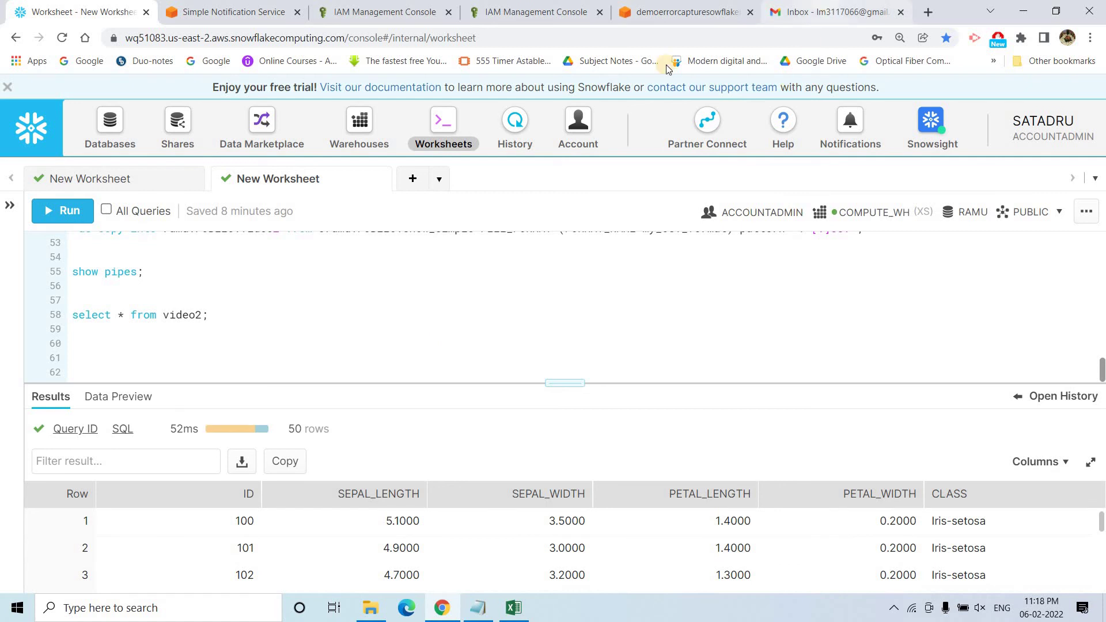
Step: Reload Gmail, check All Mail for an AWS failure notification and return to the inbox
click(835, 11)
click(62, 38)
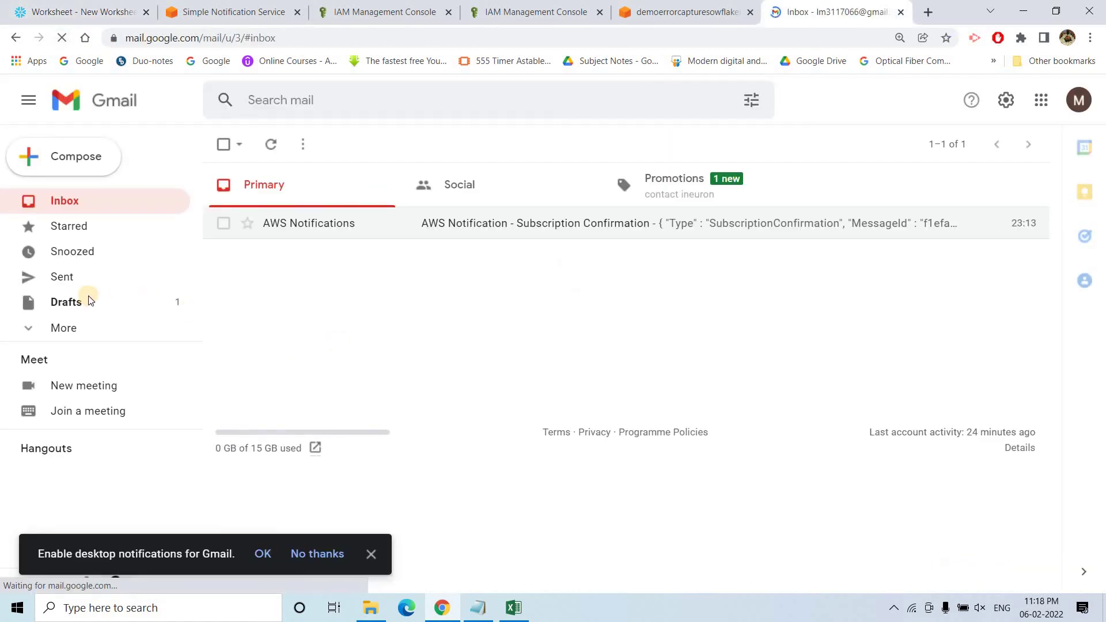
click(73, 327)
scroll(70, 318, down, 3)
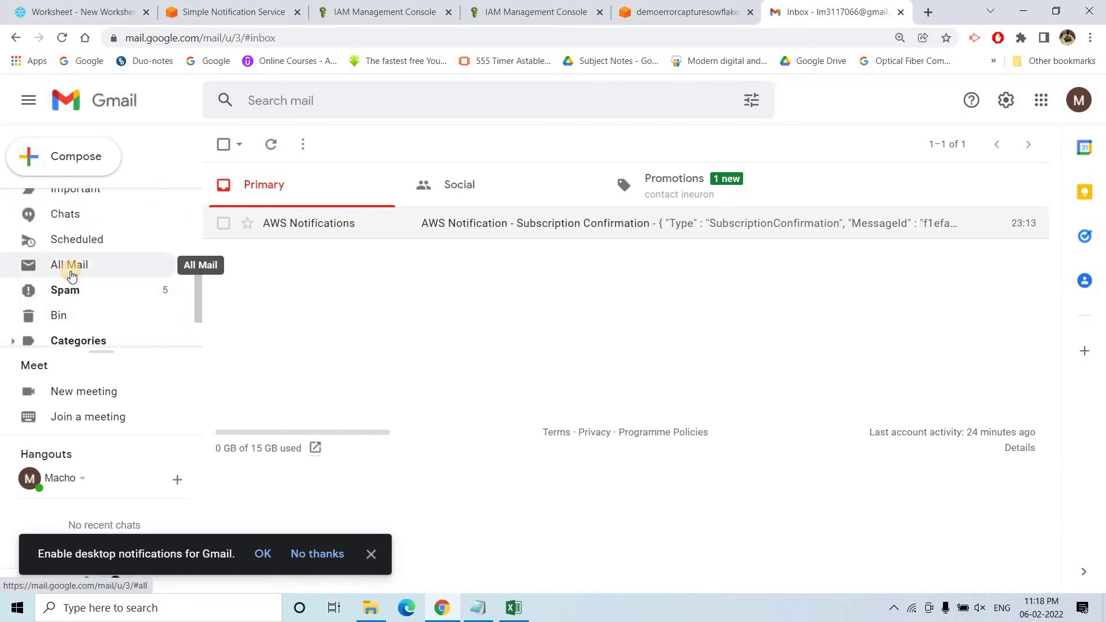
click(70, 268)
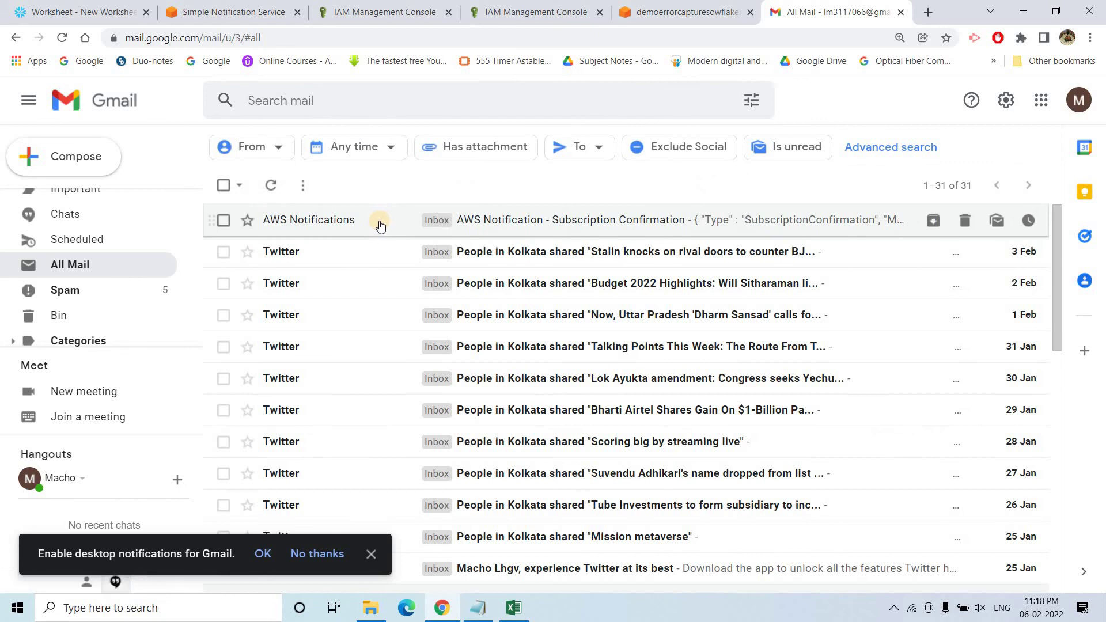
scroll(86, 247, up, 2)
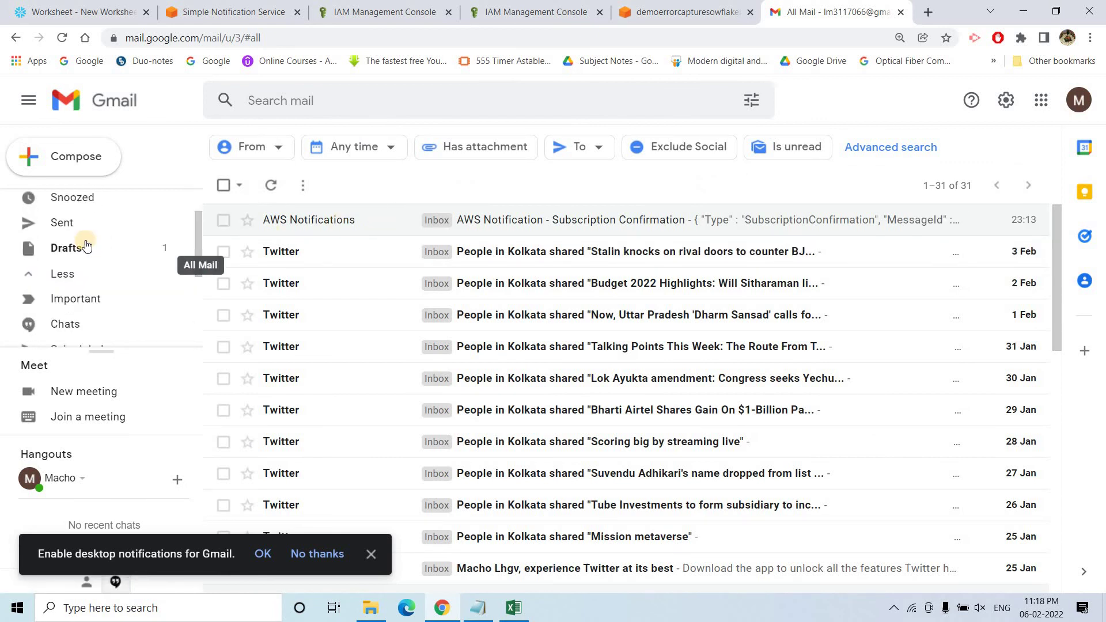
scroll(85, 246, up, 2)
click(75, 202)
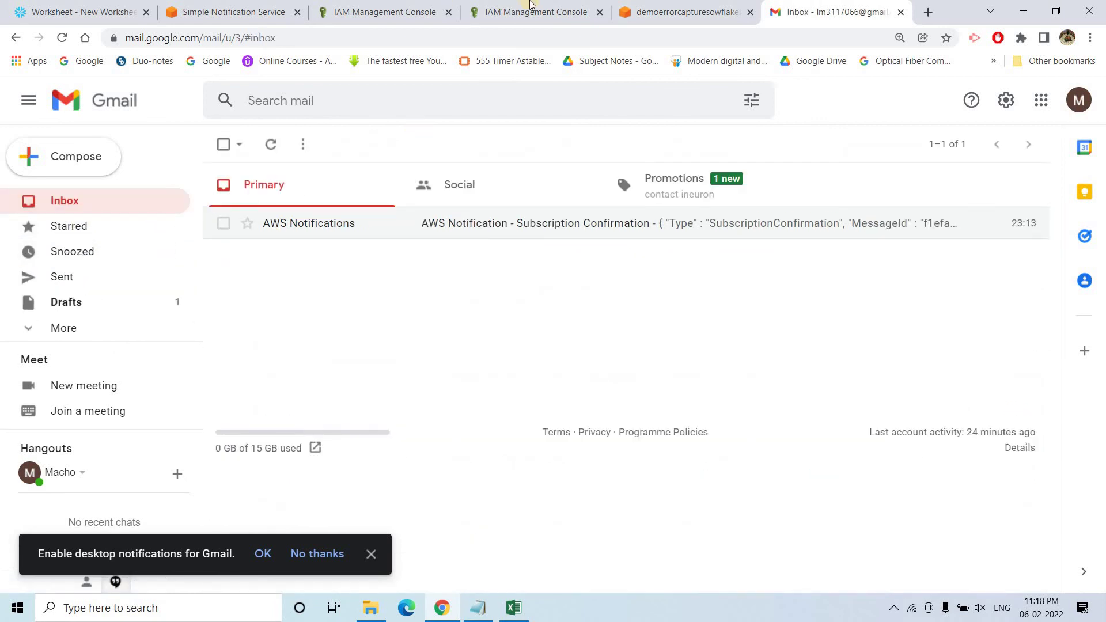
Step: Check the IAM role's trust relationships and the list of SNS topics, and return to the Snowflake worksheet
click(360, 12)
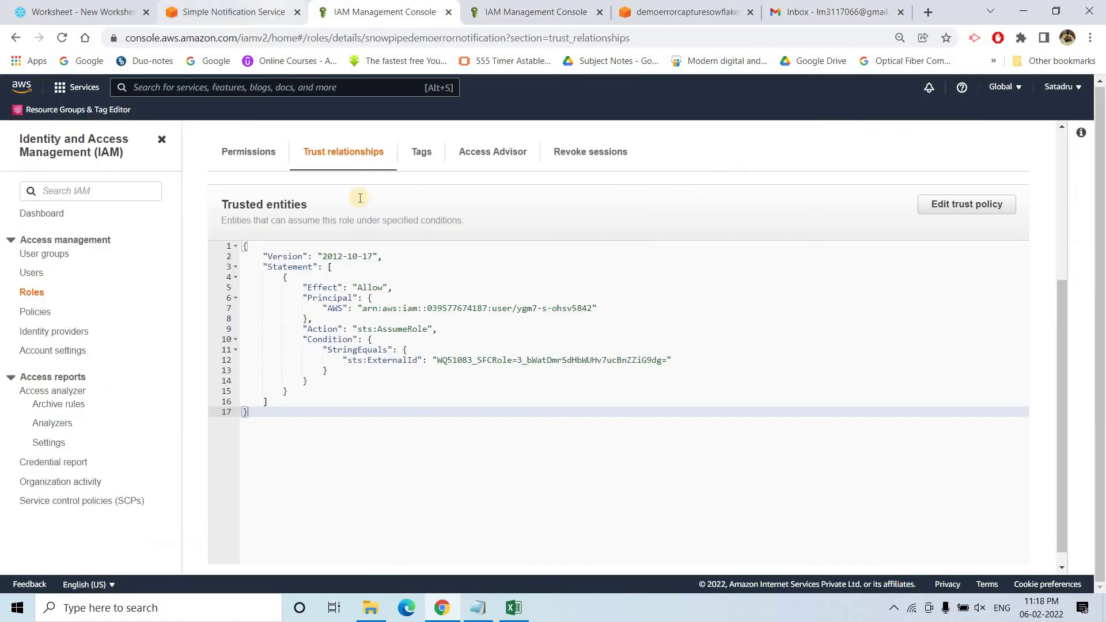
key(ctrl+shift+Tab)
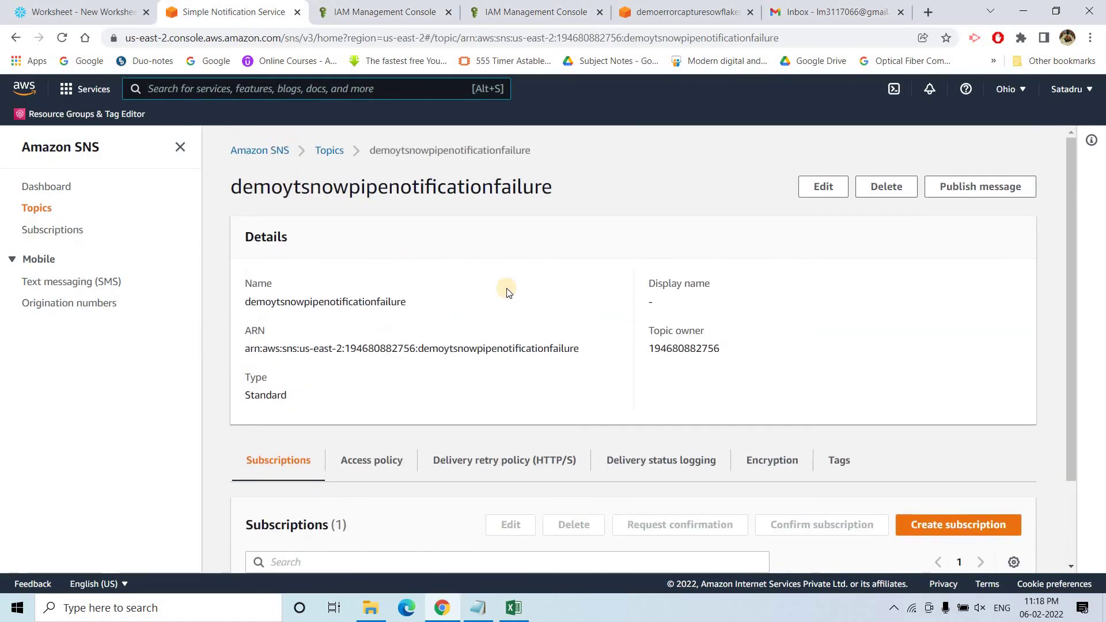
click(327, 151)
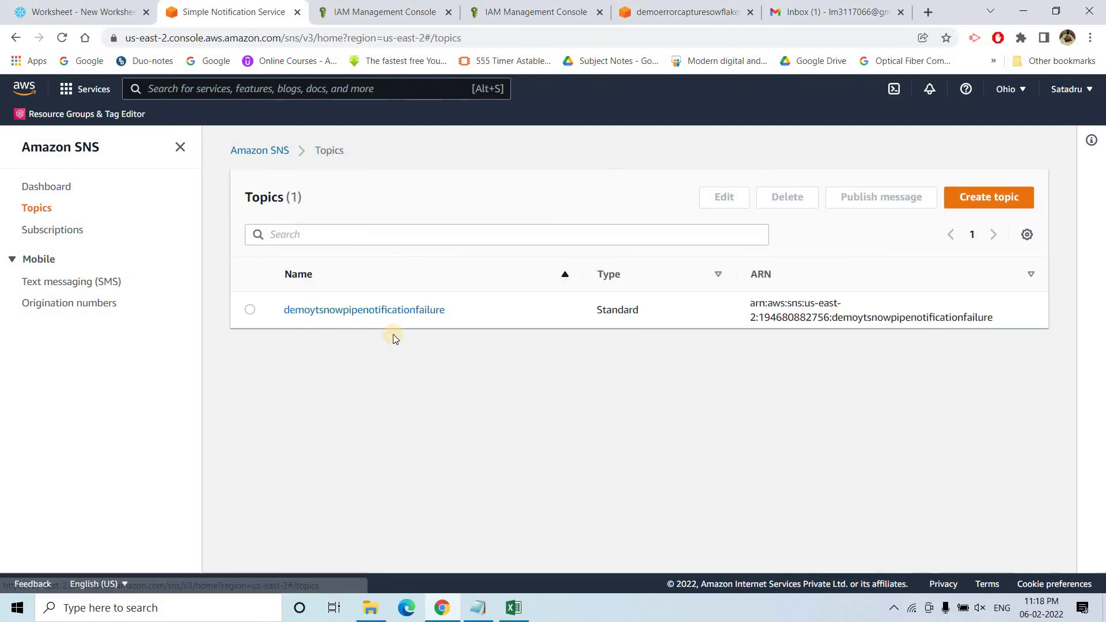
click(52, 4)
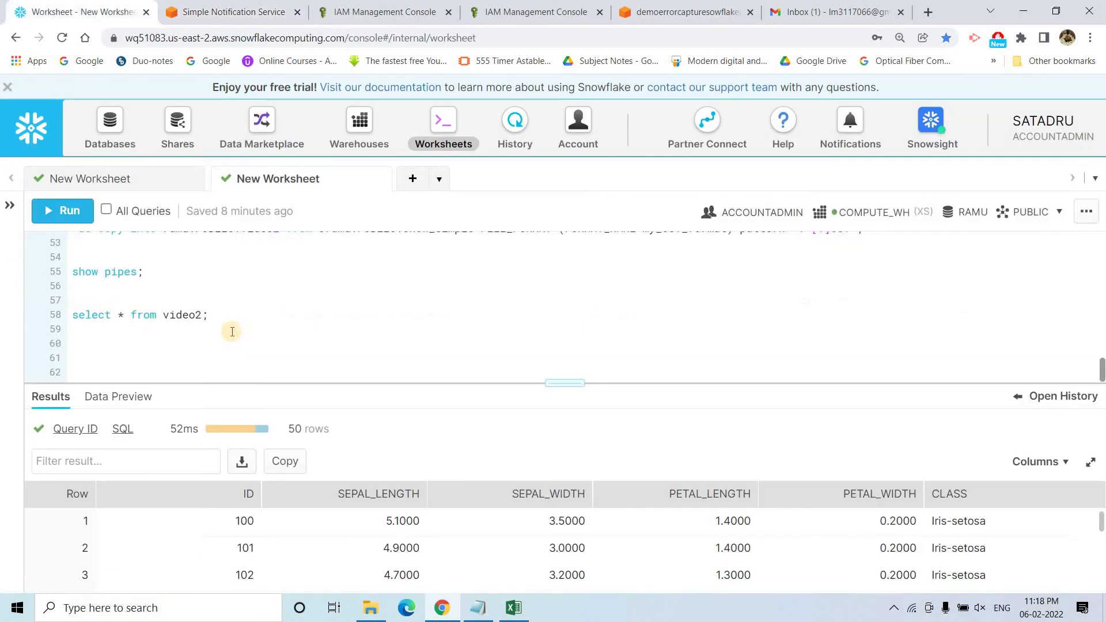
click(159, 316)
Step: Open the AWS Notification Message in the Gmail inbox and highlight the firstError text for Versicolor.csv
click(829, 10)
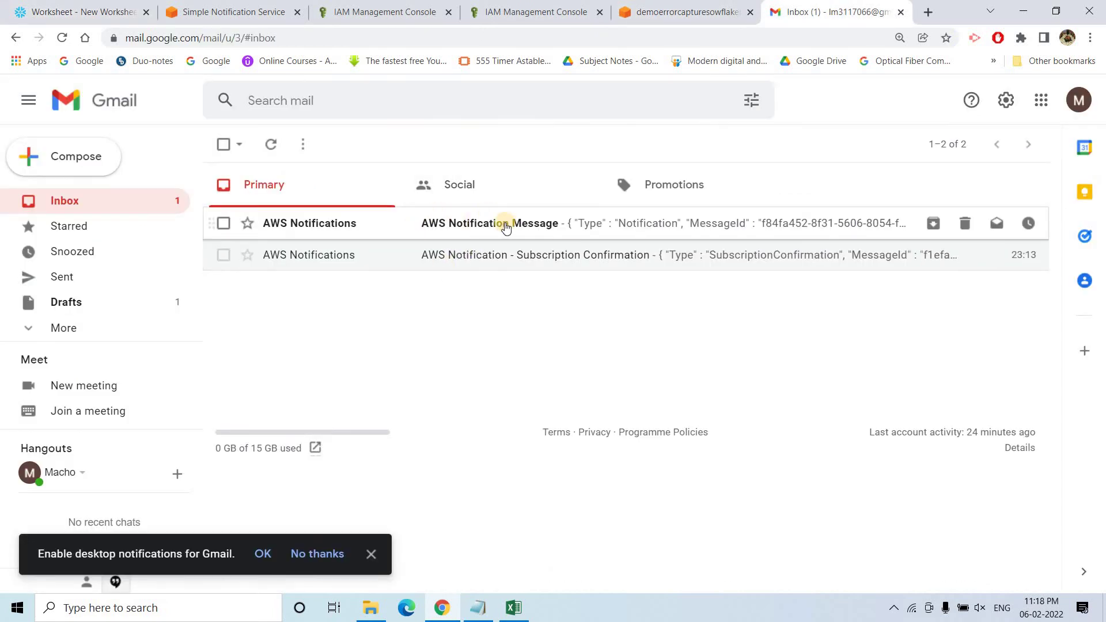
click(504, 225)
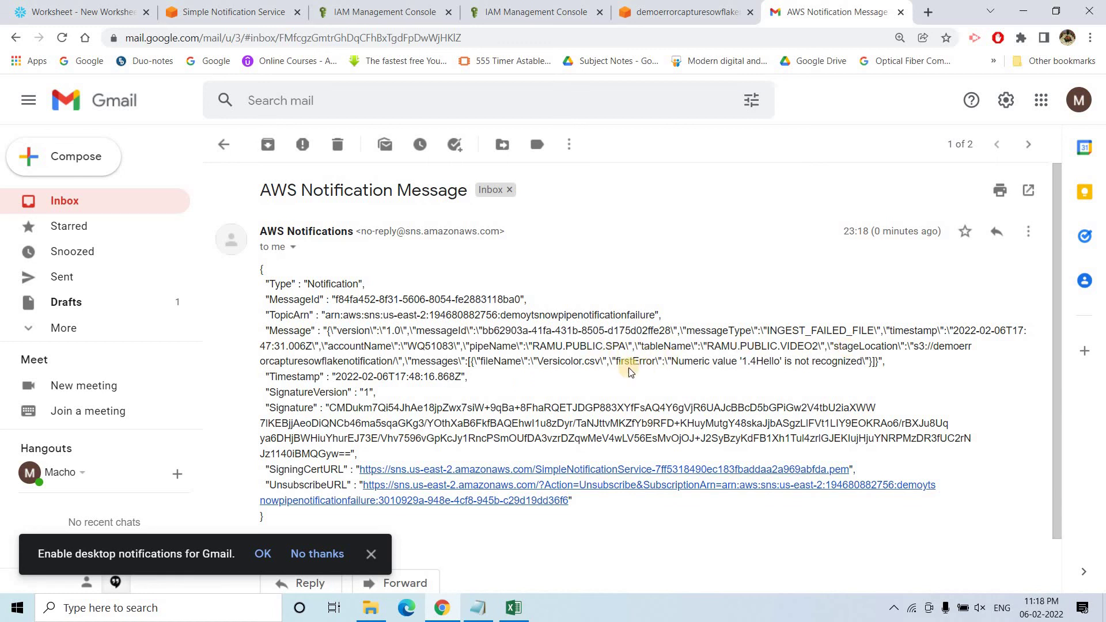
drag(609, 360, 872, 357)
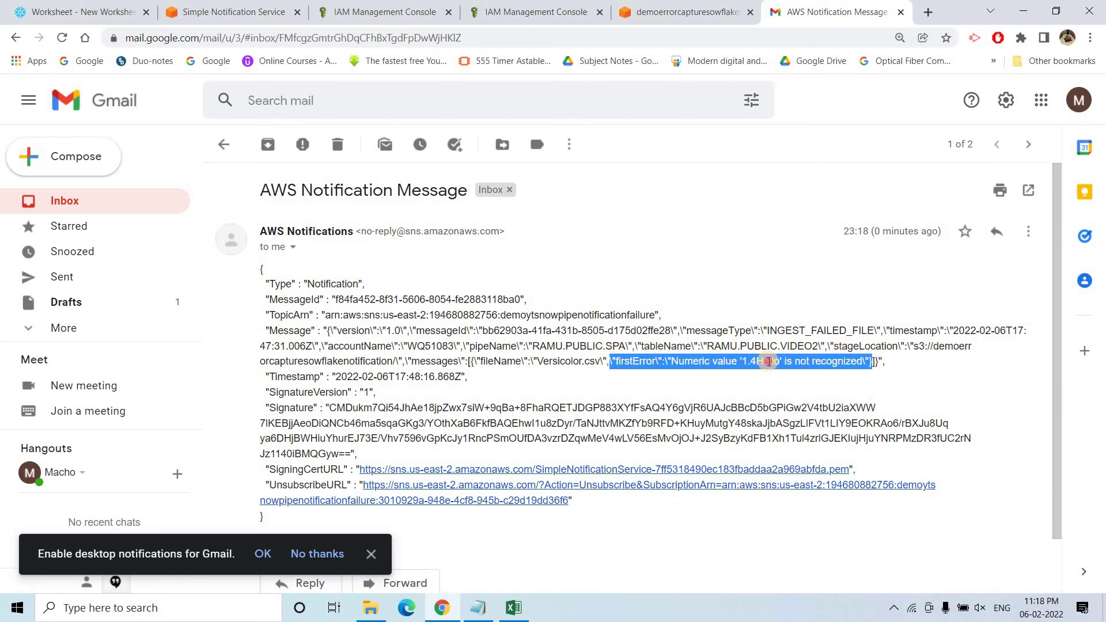
drag(868, 360, 617, 362)
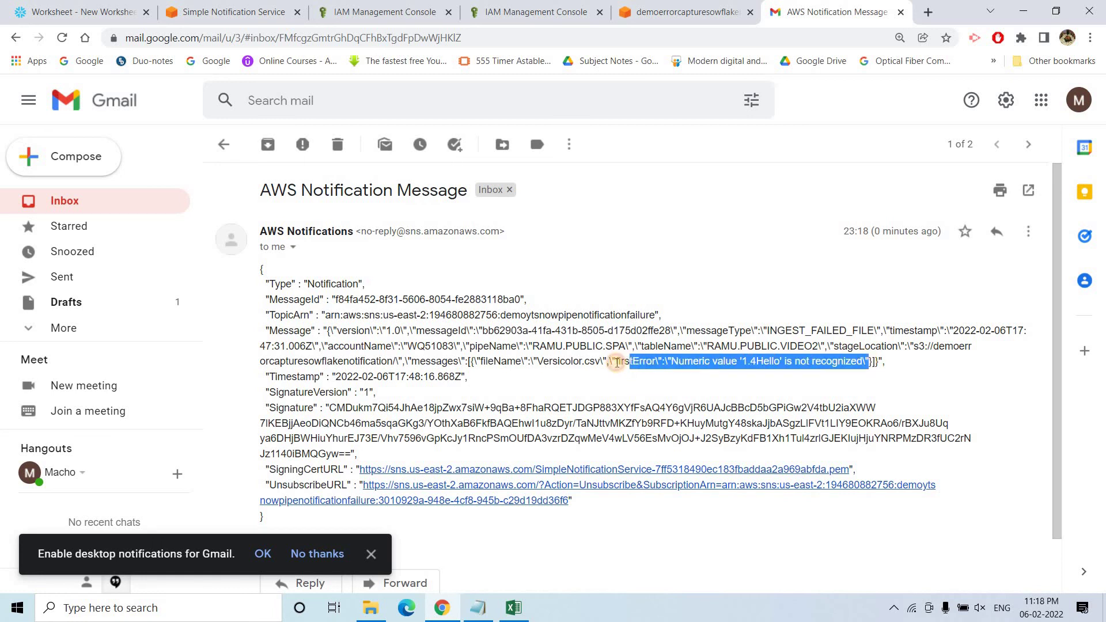